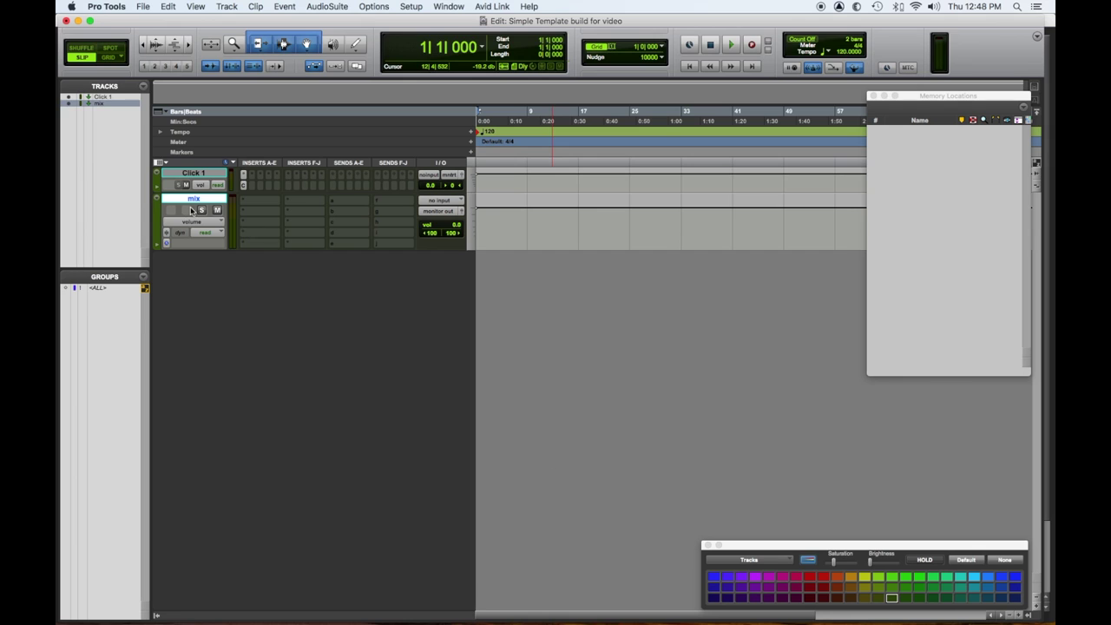
Step: Create a new stereo audio track named "mix print"
{"action": "key", "text": "super+shift+n"}
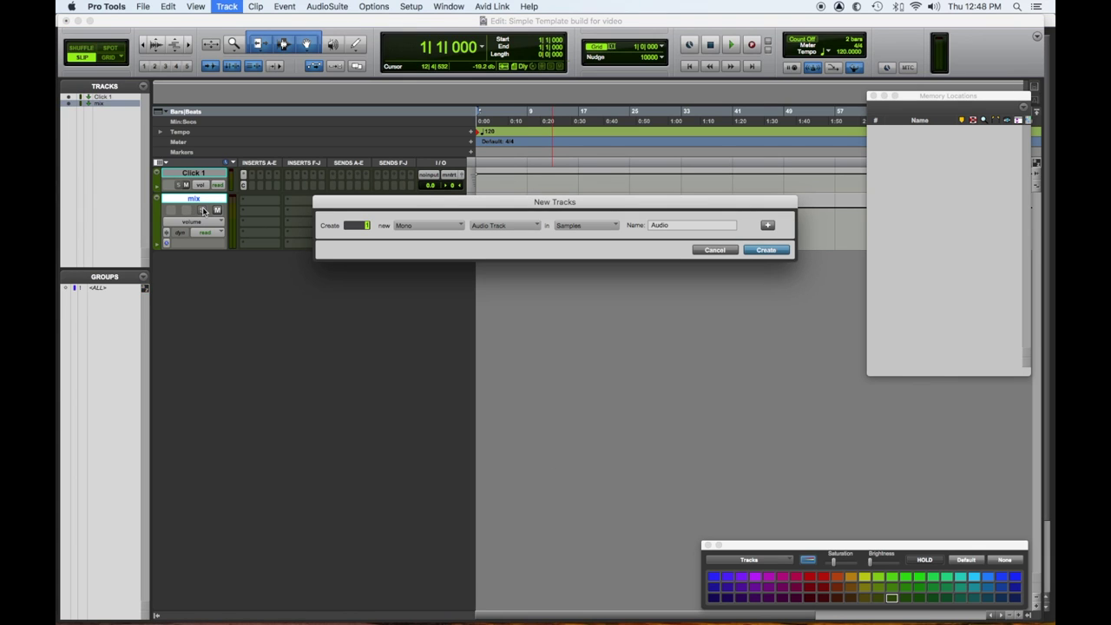
{"action": "left_click", "coordinate": [426, 224]}
{"action": "left_click", "coordinate": [420, 238]}
{"action": "left_click", "coordinate": [683, 226]}
{"action": "type", "text": "mix print"}
{"action": "key", "text": "Return"}
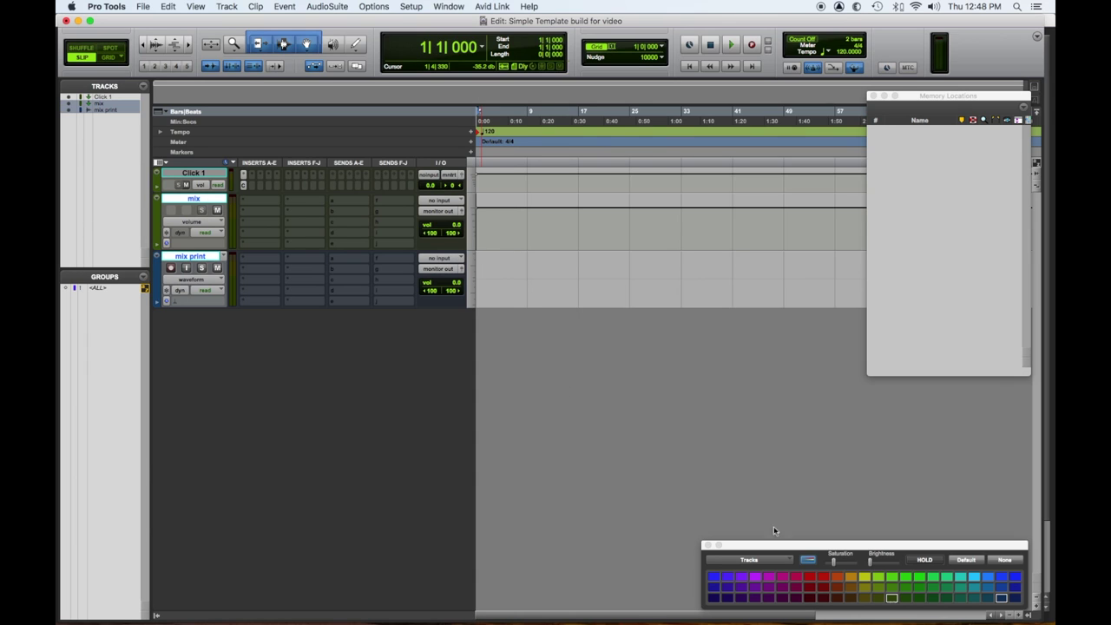
Step: Color the mix and mix print tracks lime green and move the mix print track above the mix track
{"action": "left_click", "coordinate": [878, 577]}
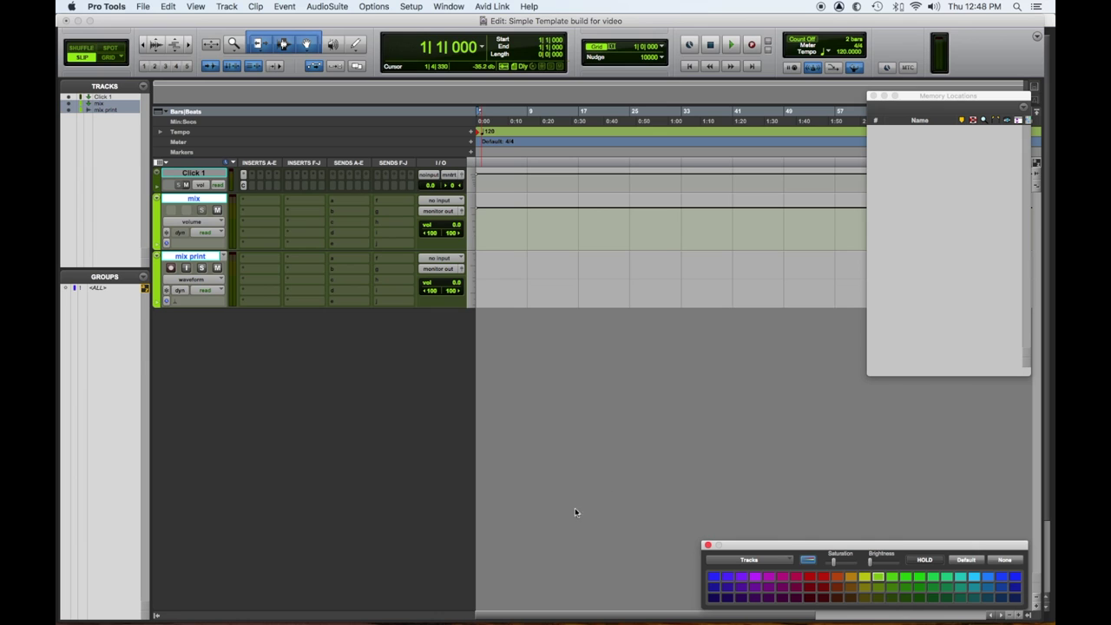
{"action": "left_click", "coordinate": [196, 258]}
{"action": "left_click_drag", "start_coordinate": [196, 259], "coordinate": [189, 191]}
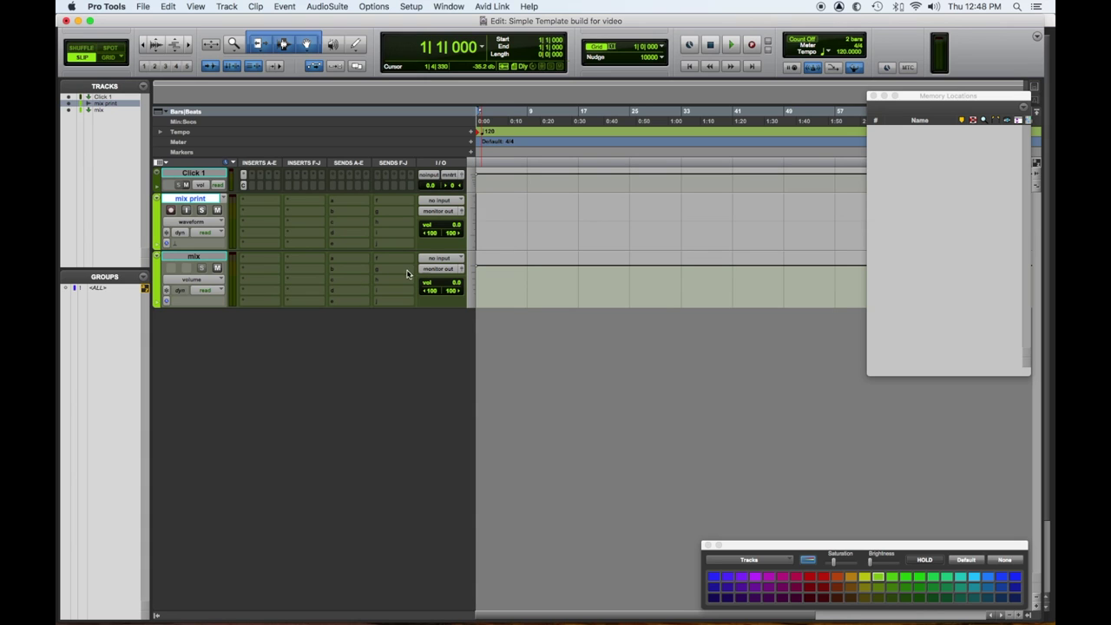
Step: Insert a stereo Pro Compressor in the mix track's fifth insert slot and load the Loud And Proud preset
{"action": "left_click", "coordinate": [241, 260]}
{"action": "mouse_move", "coordinate": [257, 260]}
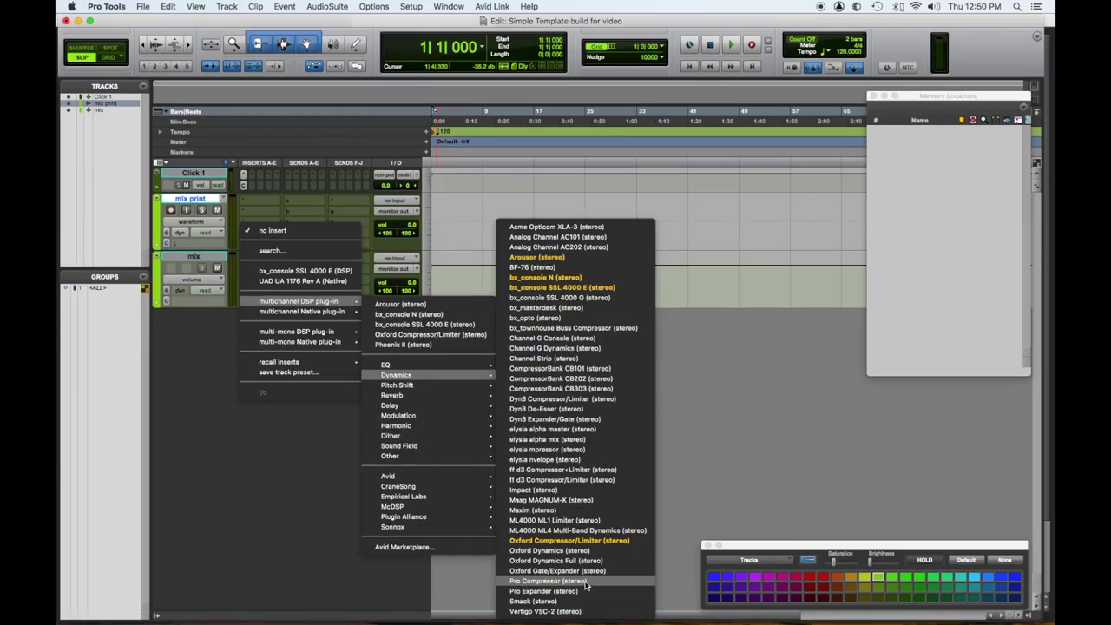
{"action": "left_click", "coordinate": [583, 581]}
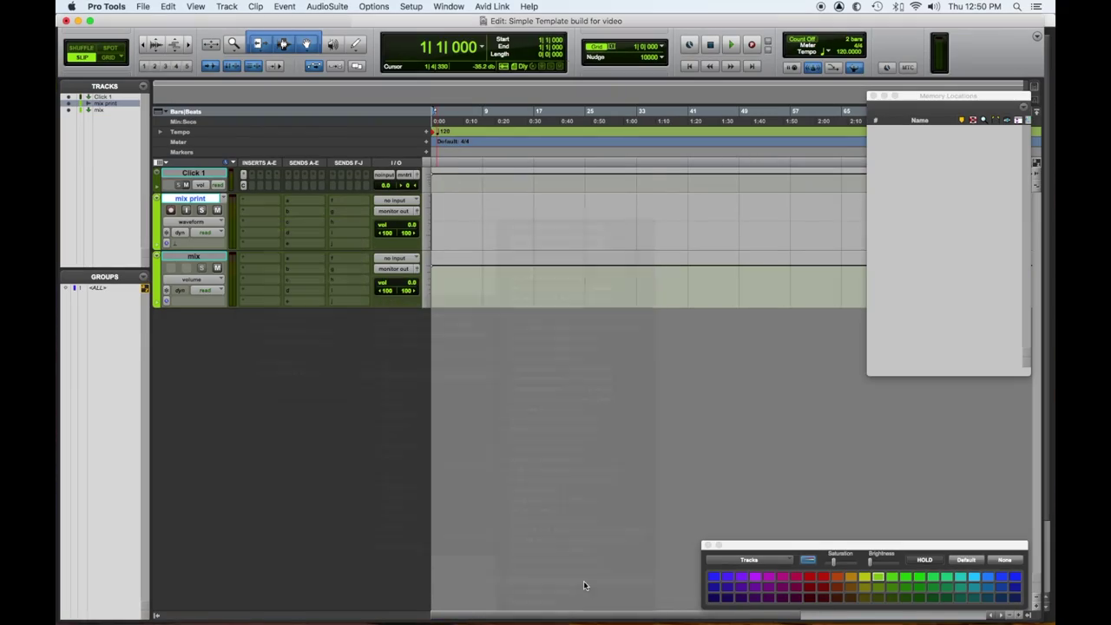
{"action": "left_click", "coordinate": [260, 120]}
{"action": "left_click", "coordinate": [368, 262]}
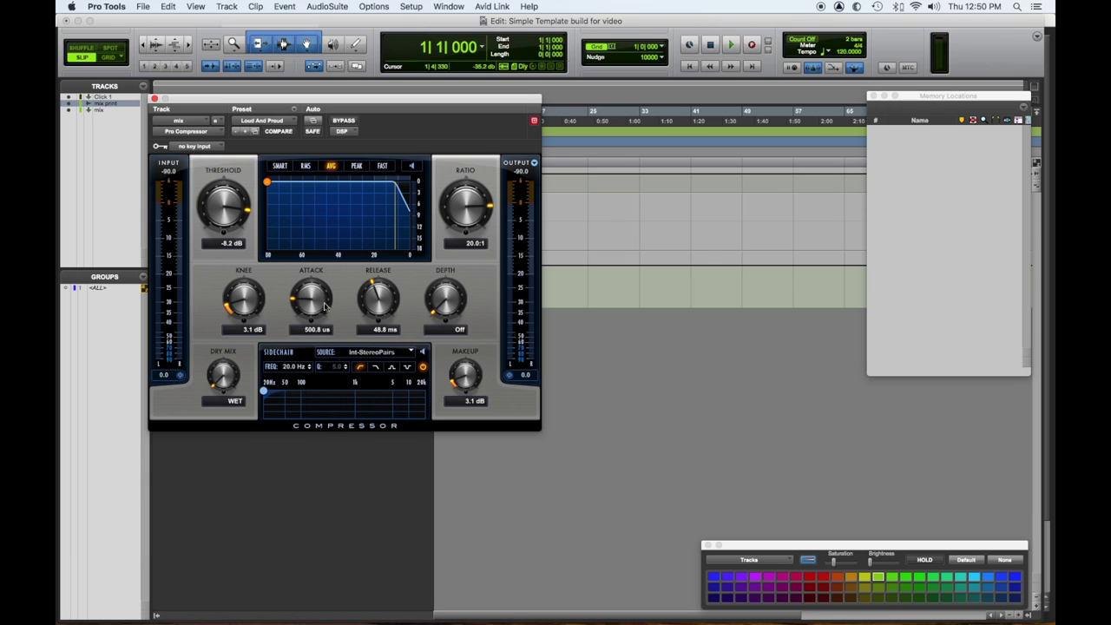
Step: Set the compressor's attack to 245.3 us, release to 1.7 ms and threshold to -5.7 dB, adjust the makeup gain, and close the plug-in
{"action": "left_click_drag", "start_coordinate": [326, 302], "coordinate": [316, 328]}
{"action": "left_click_drag", "start_coordinate": [368, 301], "coordinate": [368, 331]}
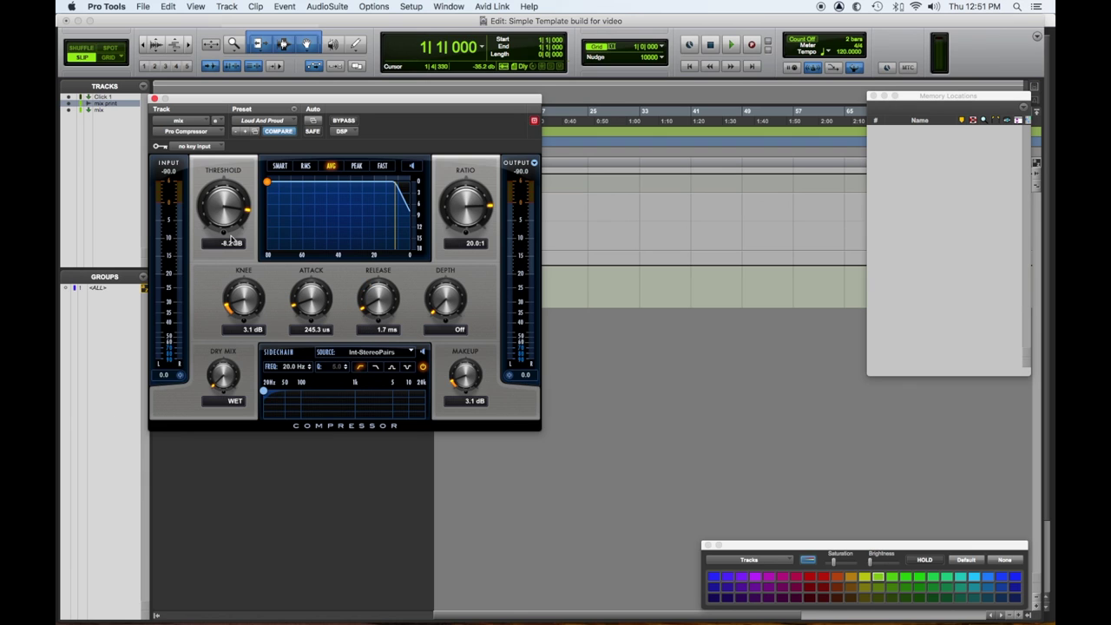
{"action": "left_click_drag", "start_coordinate": [228, 210], "coordinate": [222, 186]}
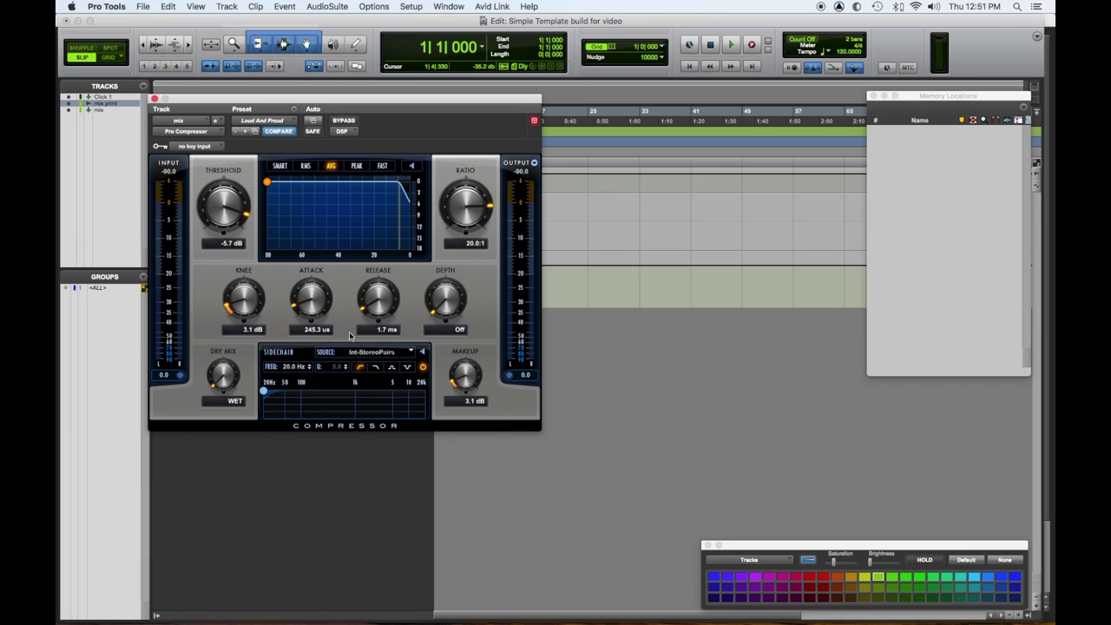
{"action": "left_click_drag", "start_coordinate": [472, 379], "coordinate": [466, 374]}
{"action": "left_click", "coordinate": [154, 99]}
Step: Insert a second stereo Pro Compressor in the mix track's first insert slot
{"action": "left_click", "coordinate": [254, 259]}
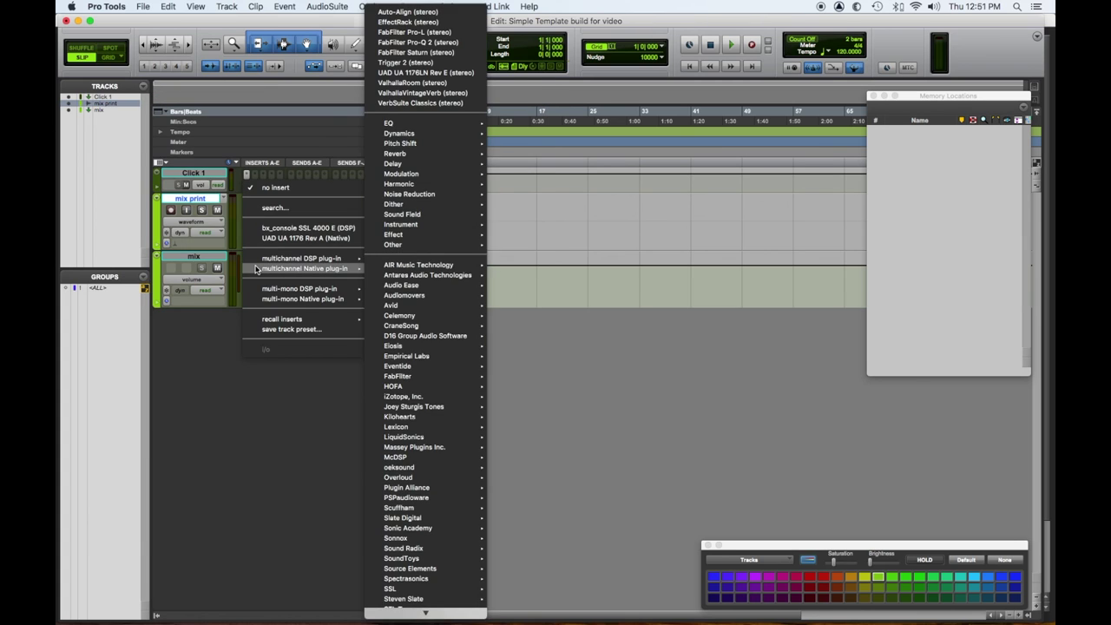
{"action": "mouse_move", "coordinate": [304, 258]}
{"action": "mouse_move", "coordinate": [408, 433]}
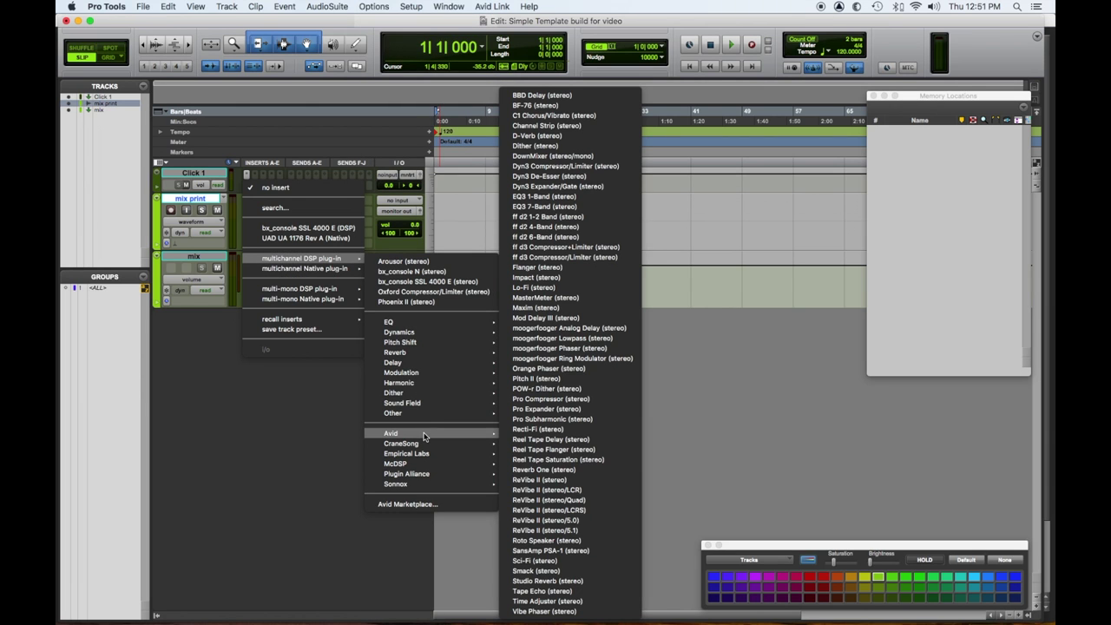
{"action": "left_click", "coordinate": [517, 400]}
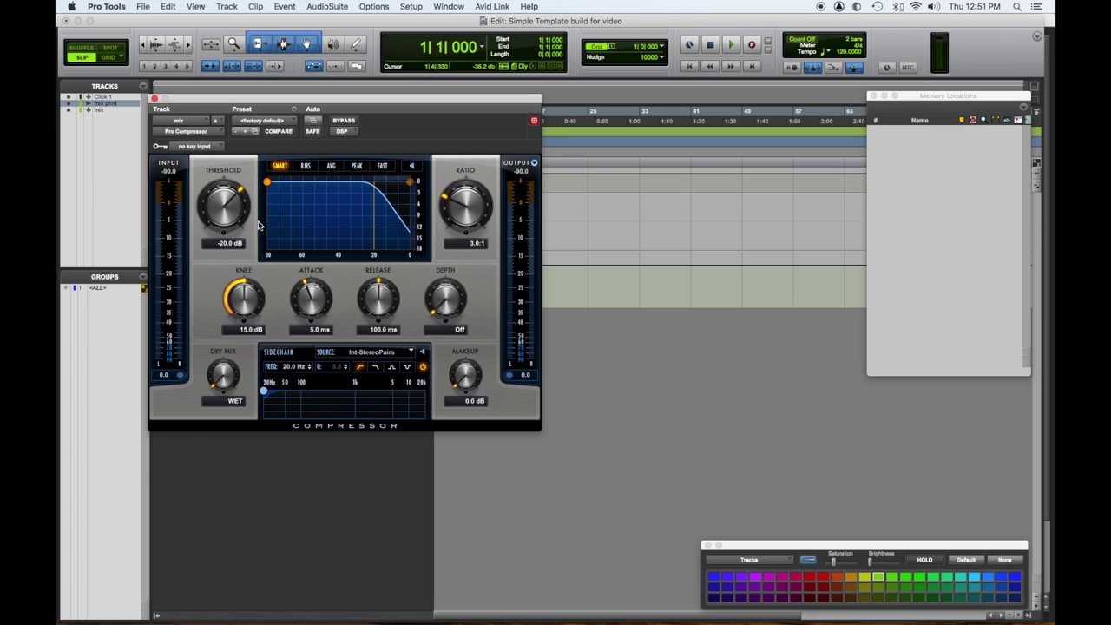
Step: Set this compressor's ratio to 1.5:1, threshold to -12.7 dB and attack to 16.2 ms, shorten the release, adjust the makeup, and close it
{"action": "left_click_drag", "start_coordinate": [461, 217], "coordinate": [454, 278]}
{"action": "mouse_move", "coordinate": [239, 210]}
{"action": "left_mouse_down"}
{"action": "mouse_move", "coordinate": [225, 210]}
{"action": "mouse_move", "coordinate": [227, 221]}
{"action": "left_mouse_up"}
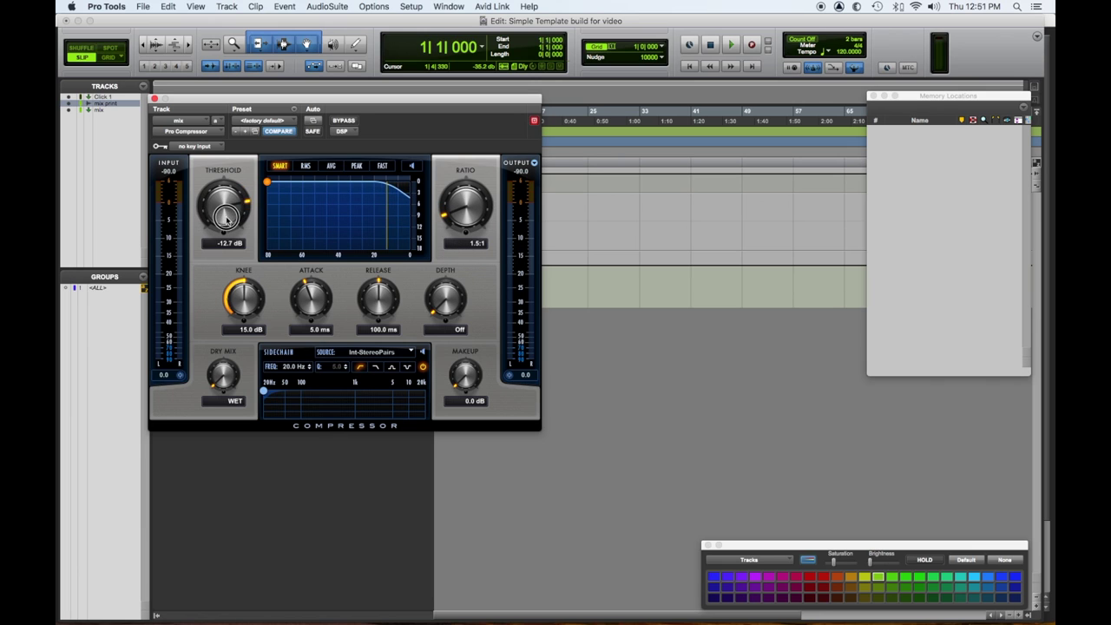
{"action": "left_click_drag", "start_coordinate": [306, 295], "coordinate": [305, 286]}
{"action": "left_click_drag", "start_coordinate": [387, 296], "coordinate": [378, 334]}
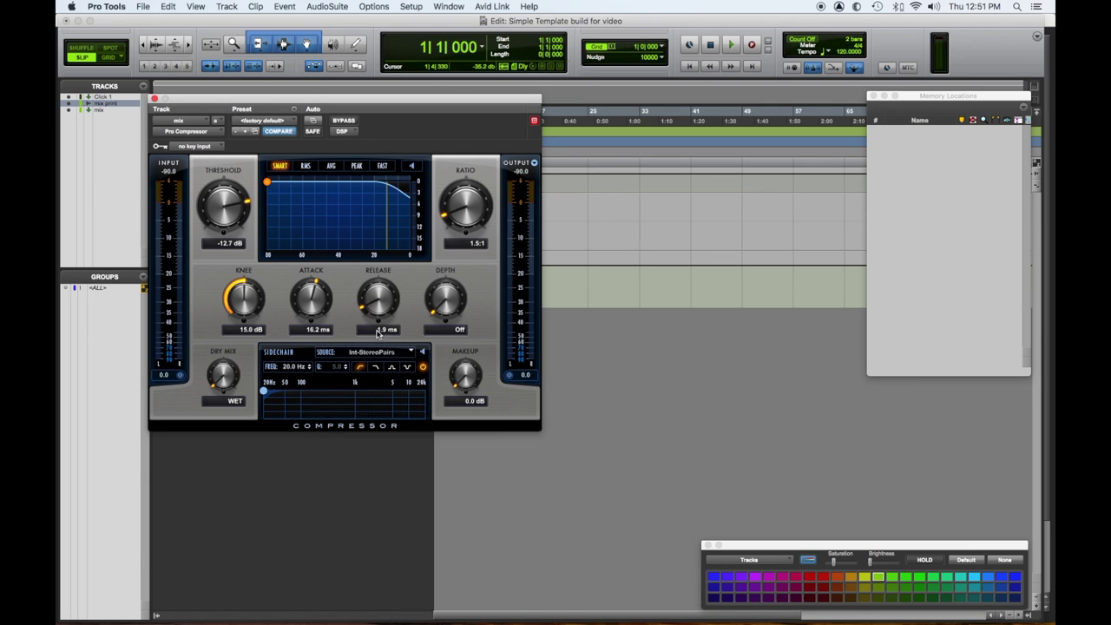
{"action": "left_click_drag", "start_coordinate": [466, 380], "coordinate": [466, 371]}
{"action": "left_click", "coordinate": [154, 98]}
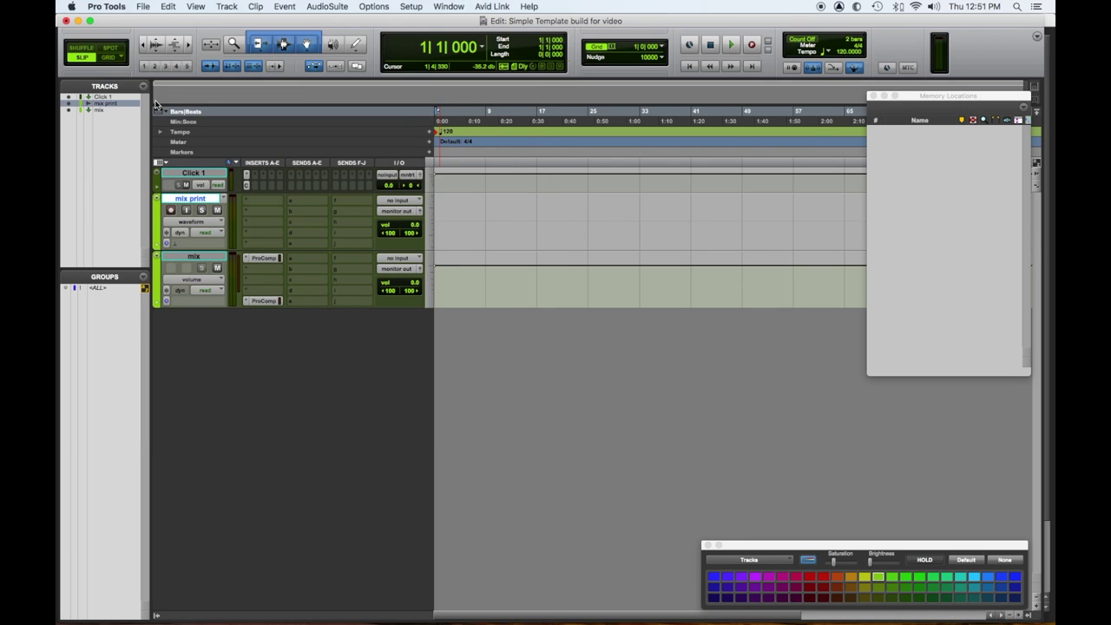
Step: Insert a stereo EQ3 7-Band in the mix track's second insert slot with factory default settings and close its window
{"action": "left_click", "coordinate": [262, 270]}
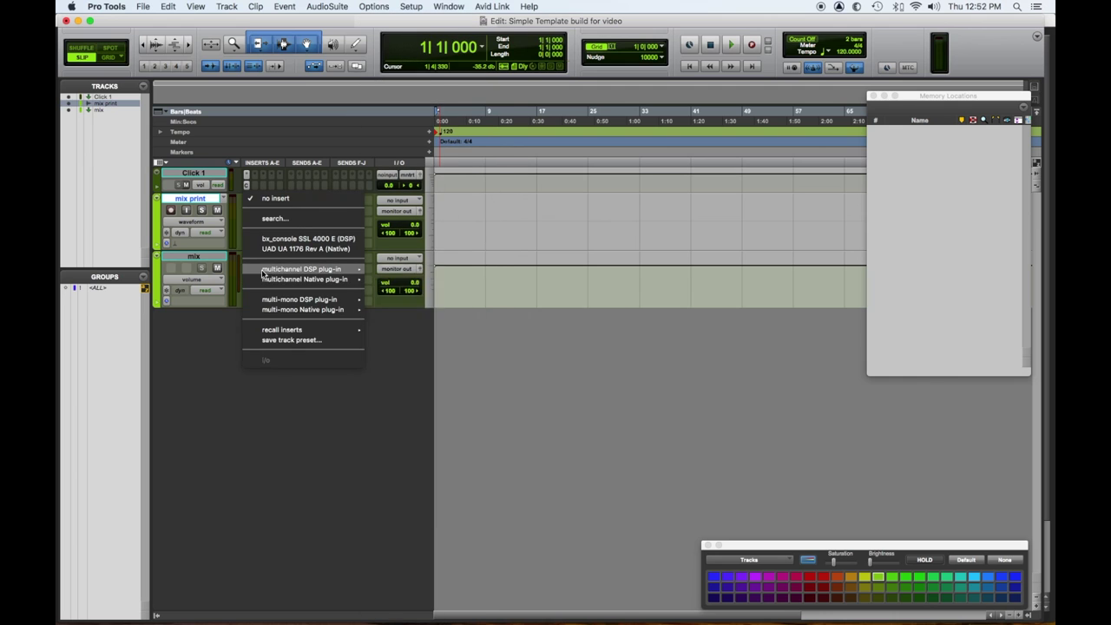
{"action": "mouse_move", "coordinate": [391, 333]}
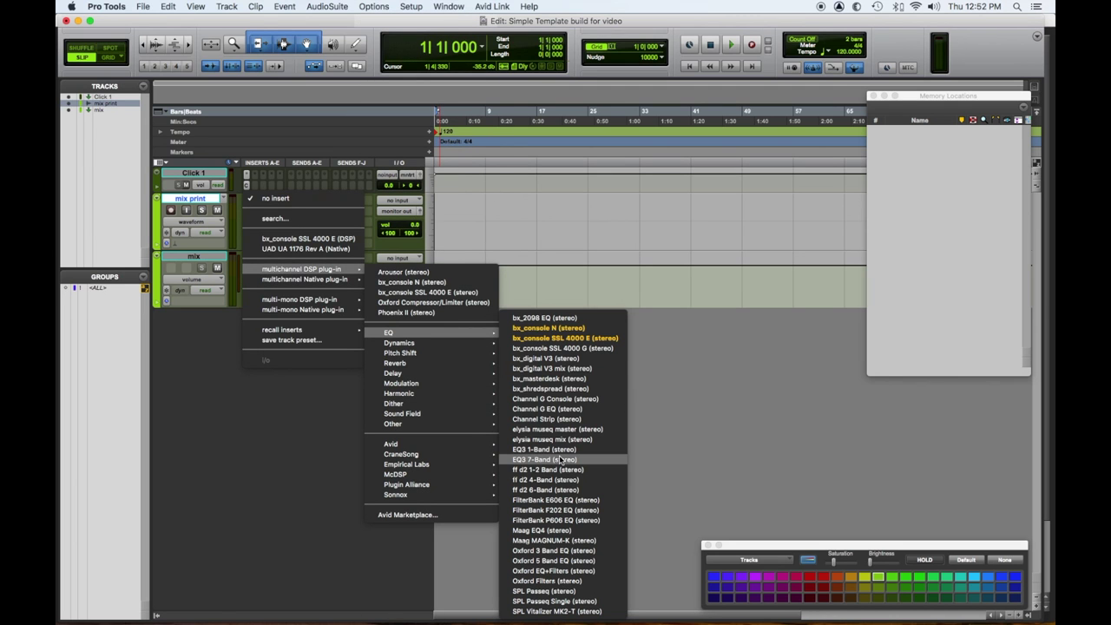
{"action": "left_click", "coordinate": [560, 460]}
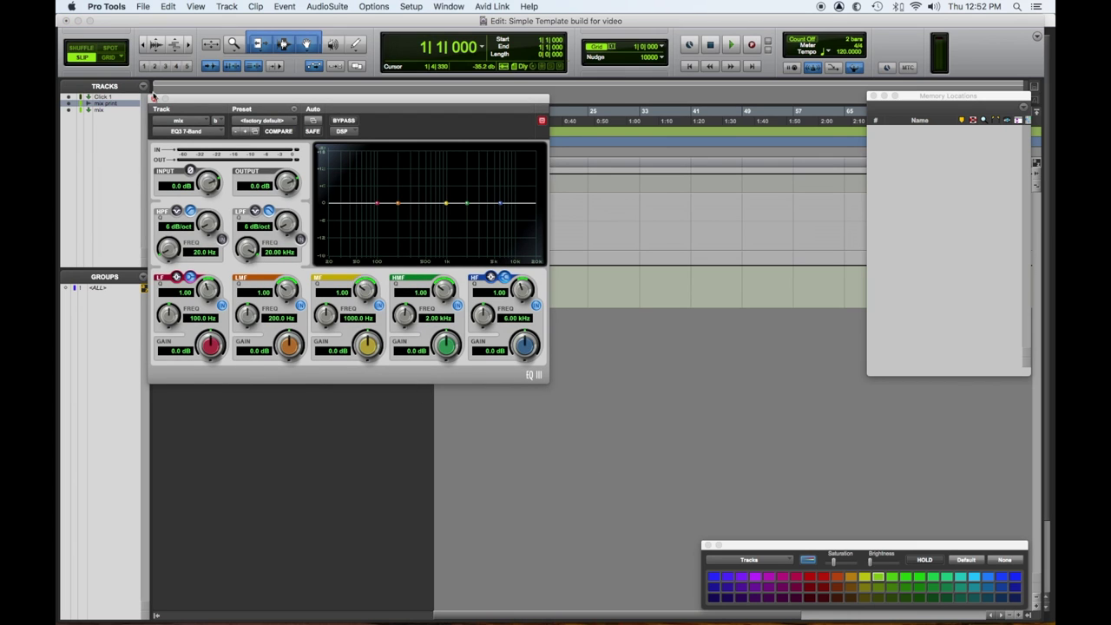
{"action": "left_click", "coordinate": [155, 99]}
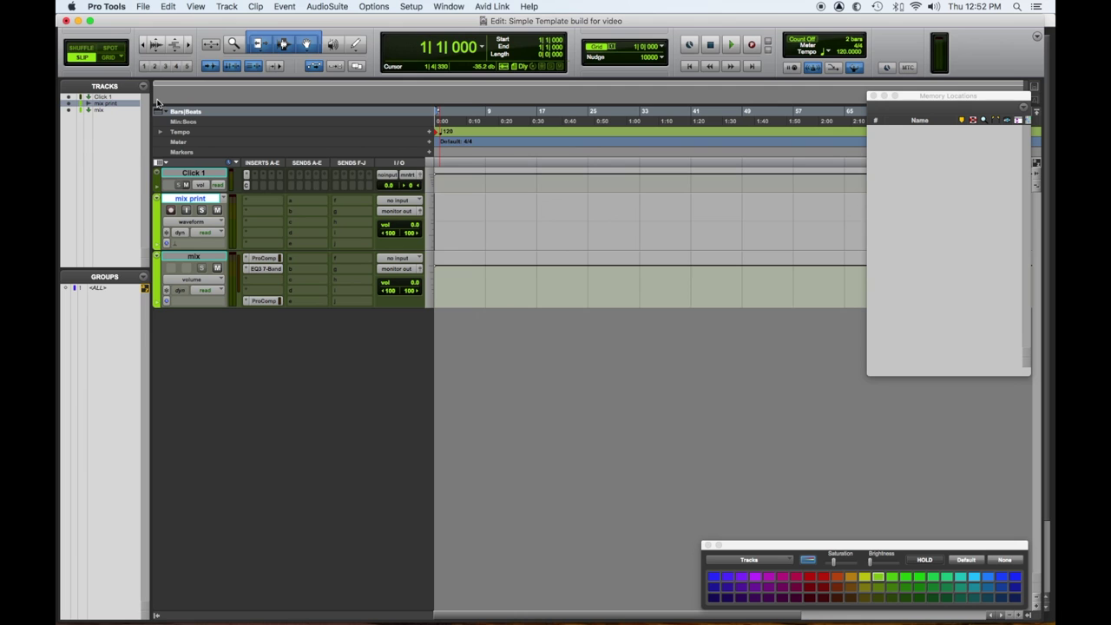
{"action": "left_click", "coordinate": [269, 269]}
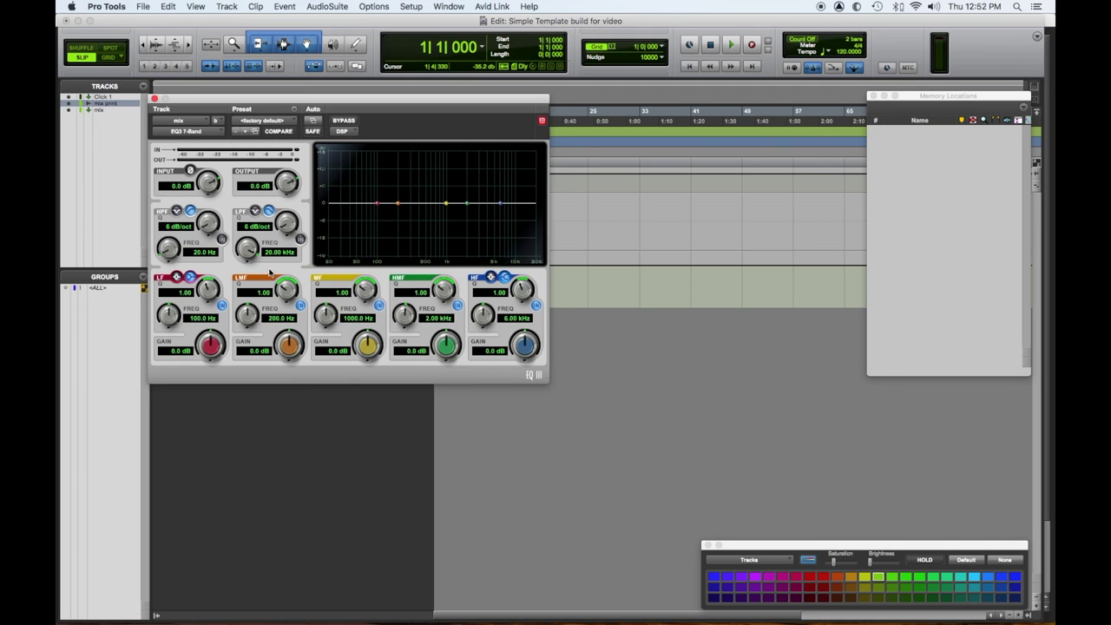
{"action": "left_click", "coordinate": [155, 99]}
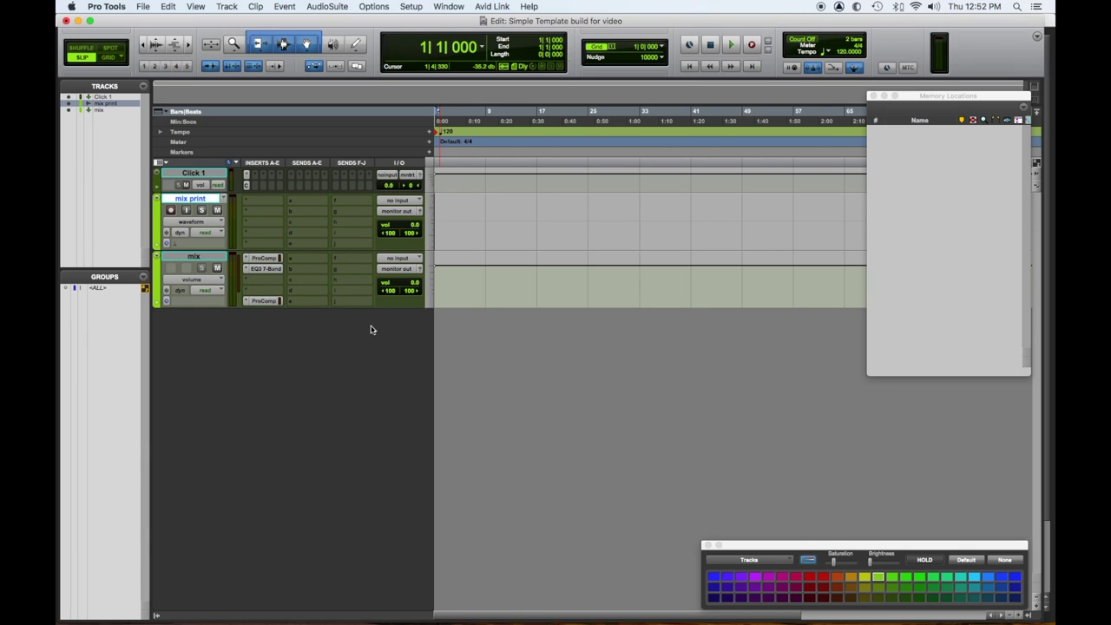
Step: Open the I/O Setup bus list and move the monitor out bus down below the numbered buses
{"action": "left_click", "coordinate": [410, 6]}
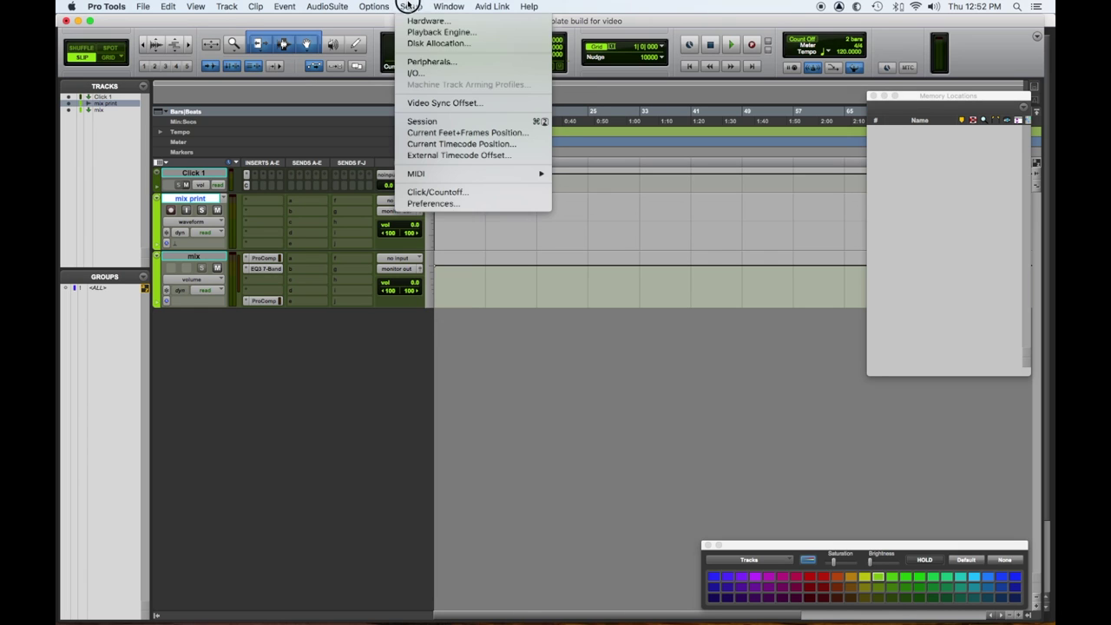
{"action": "left_click", "coordinate": [417, 74]}
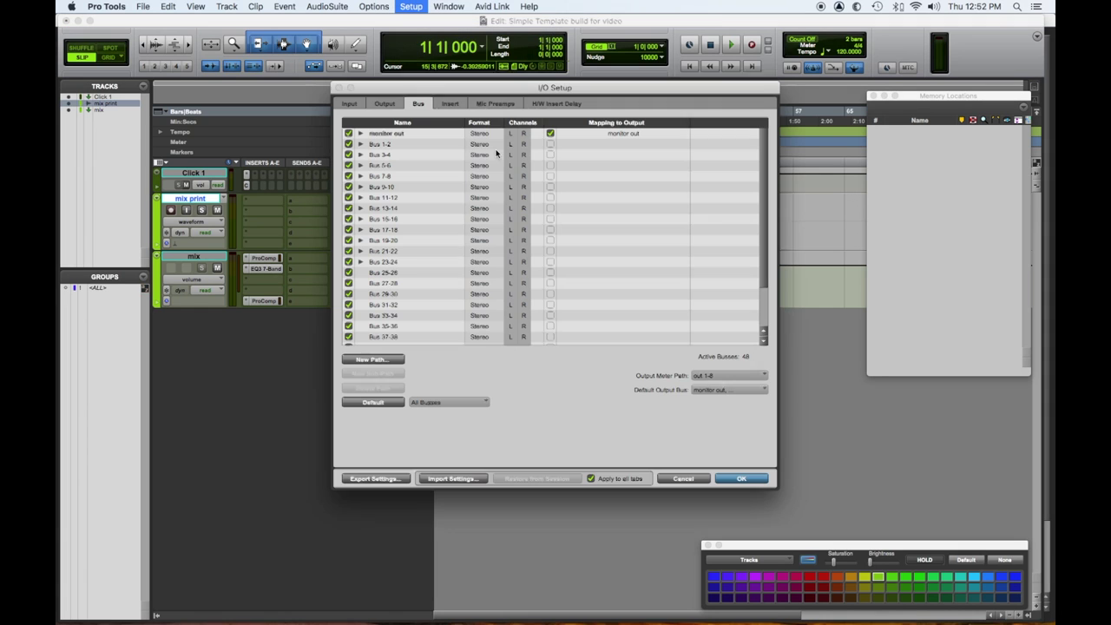
{"action": "left_click_drag", "start_coordinate": [404, 132], "coordinate": [441, 351]}
{"action": "scroll", "coordinate": [437, 210], "scroll_direction": "up", "scroll_amount": 3}
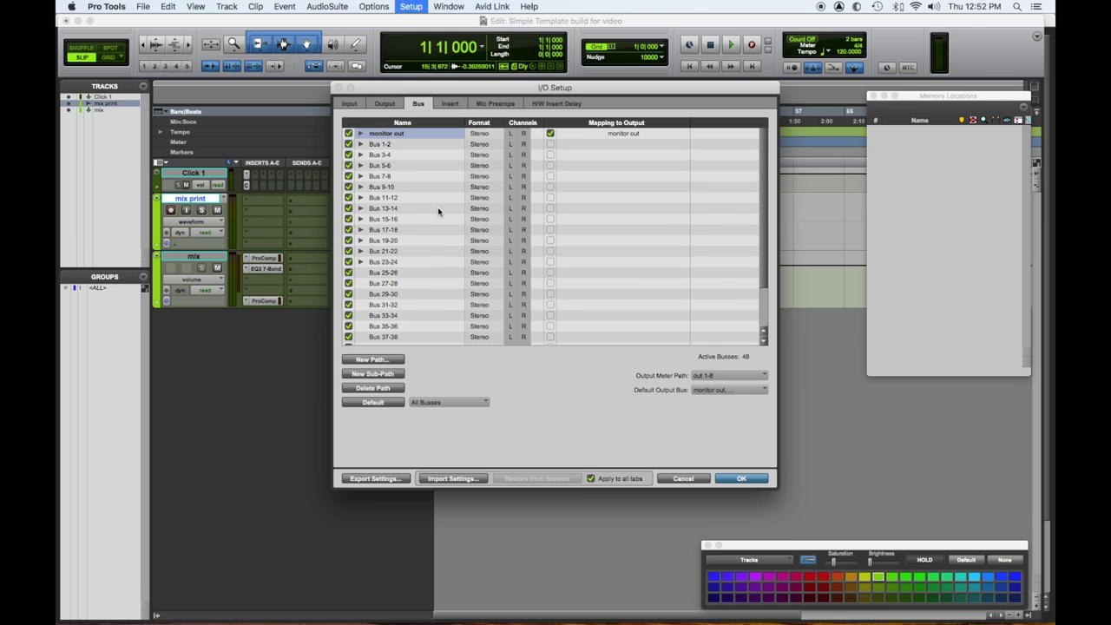
{"action": "left_click_drag", "start_coordinate": [387, 135], "coordinate": [432, 338]}
{"action": "scroll", "coordinate": [413, 208], "scroll_direction": "up", "scroll_amount": 3}
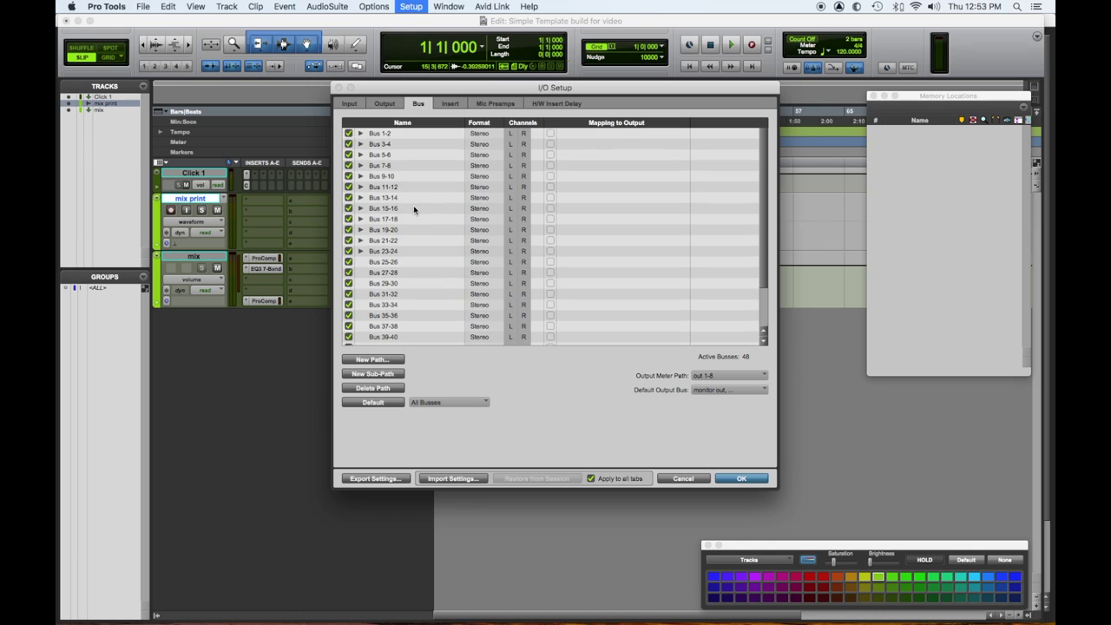
Step: Rename Bus 1-2 as "mix p" and Bus 3-4 as "MIX", and apply the I/O setup
{"action": "double_click", "coordinate": [379, 134]}
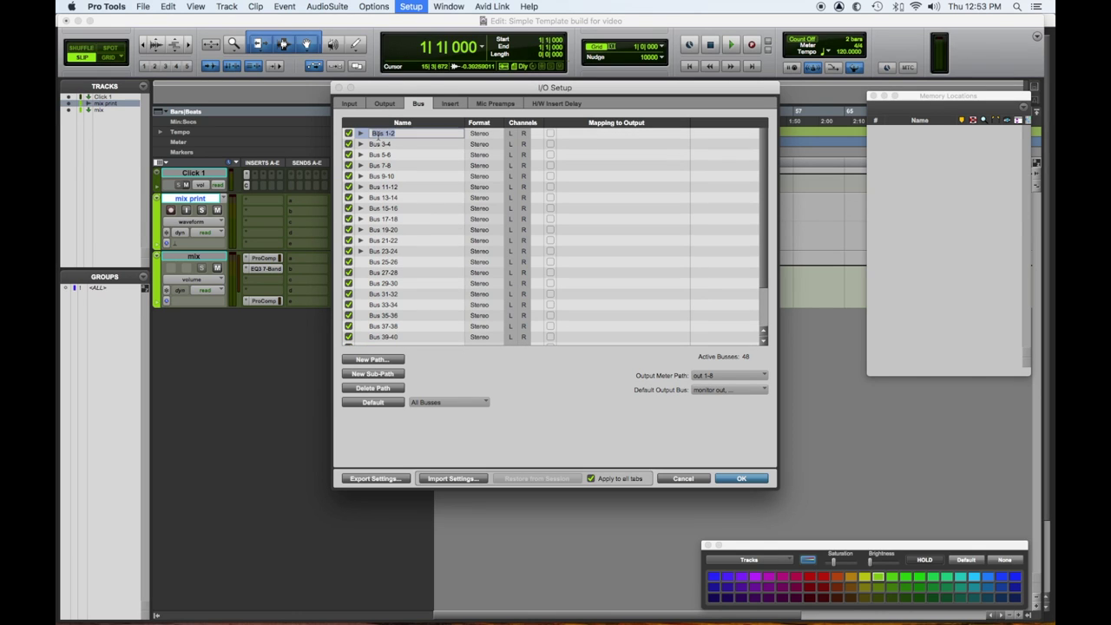
{"action": "type", "text": "m"}
{"action": "key", "text": "Tab"}
{"action": "type", "text": "MIX"}
{"action": "key", "text": "Return"}
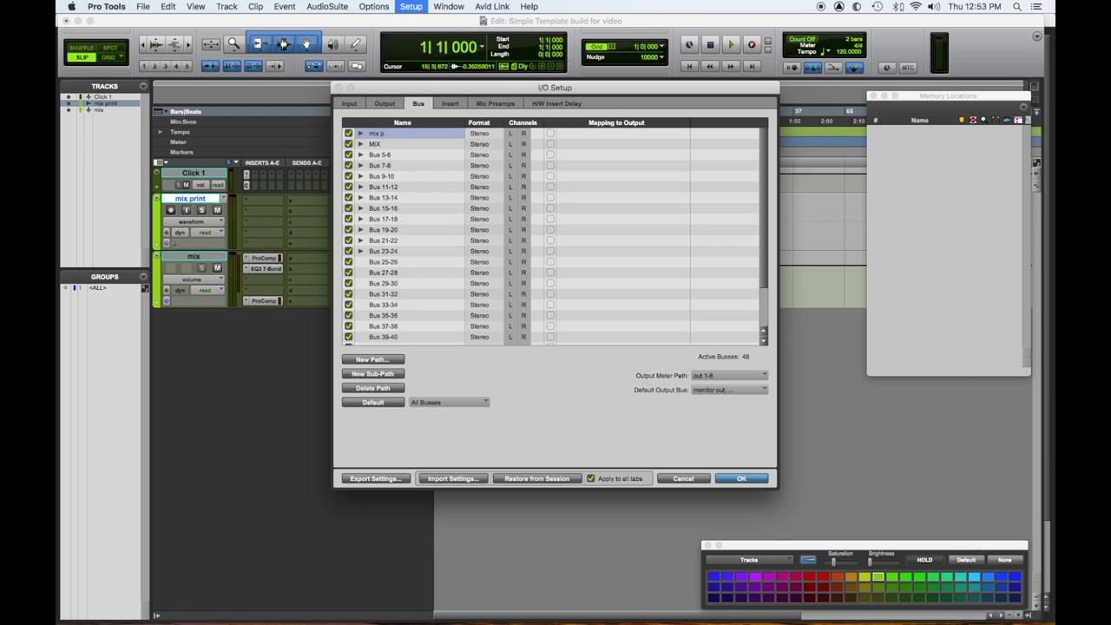
{"action": "key", "text": "Return"}
Step: Set the mix print track's input and the mix track's output to the stereo mix p bus
{"action": "left_click", "coordinate": [404, 202]}
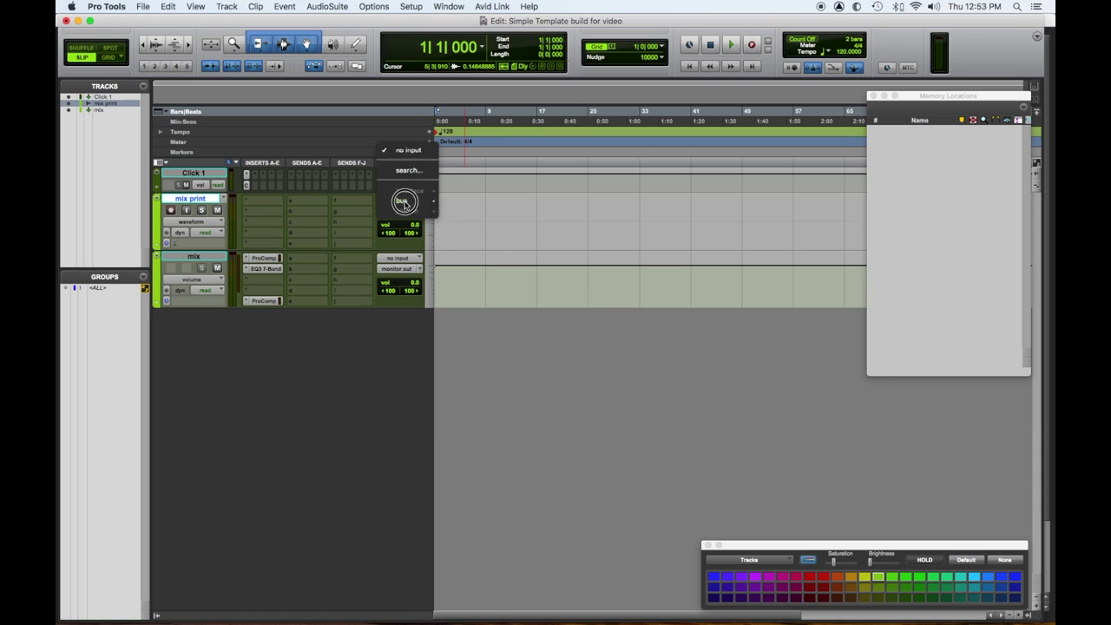
{"action": "mouse_move", "coordinate": [408, 201]}
{"action": "left_click", "coordinate": [462, 203]}
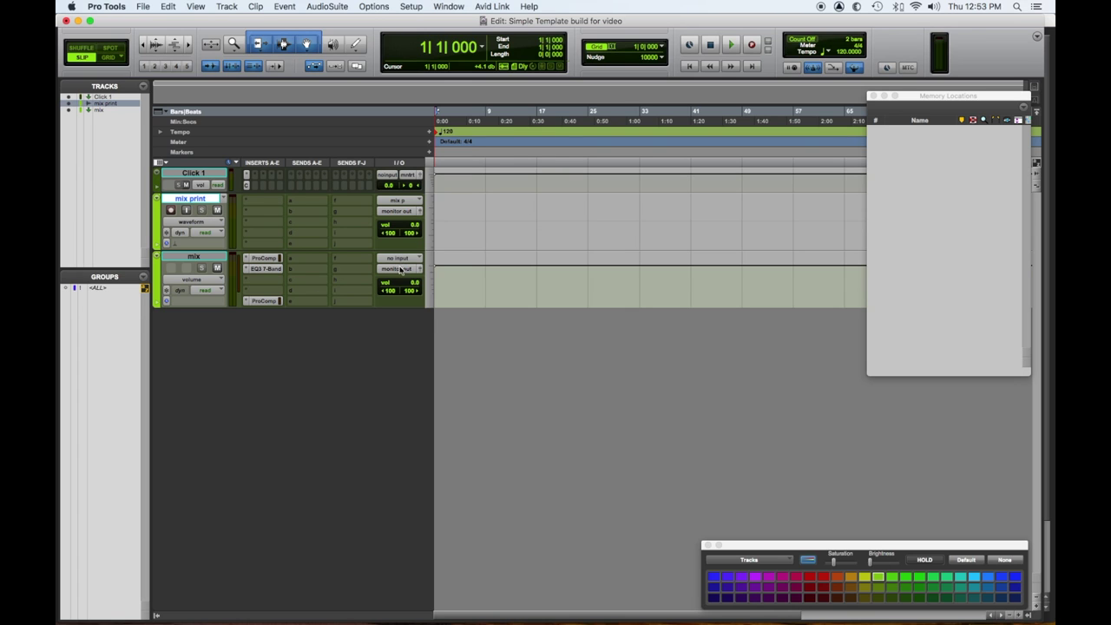
{"action": "left_click", "coordinate": [399, 269]}
{"action": "mouse_move", "coordinate": [401, 278]}
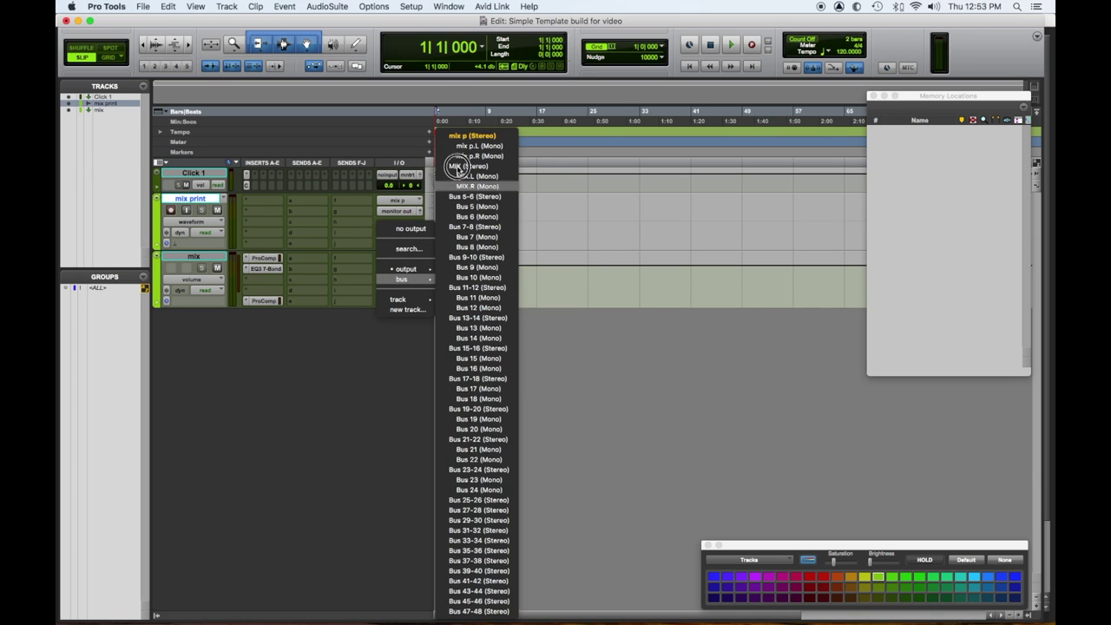
{"action": "left_click", "coordinate": [449, 136]}
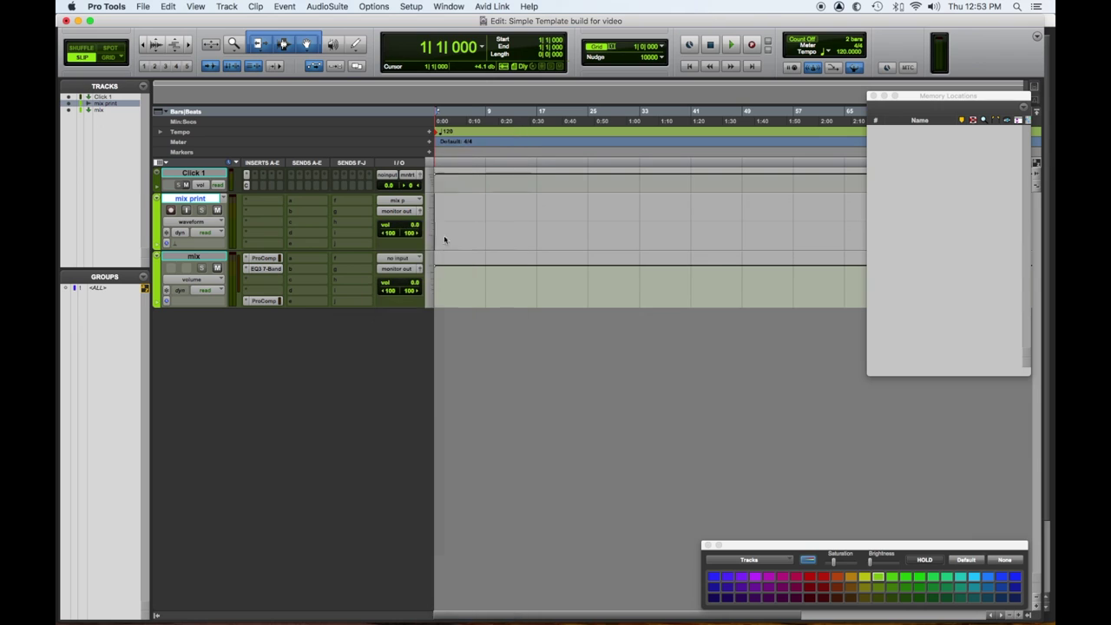
Step: Assign the stereo mix p bus as the mix track's input
{"action": "left_click", "coordinate": [396, 256]}
{"action": "mouse_move", "coordinate": [397, 258]}
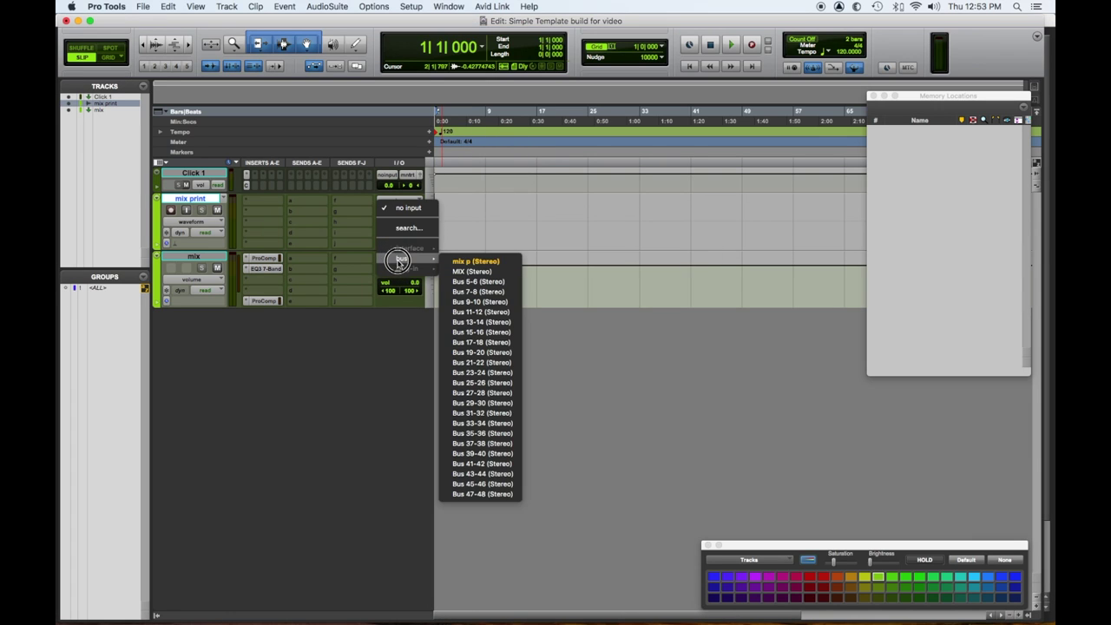
{"action": "left_click", "coordinate": [464, 262]}
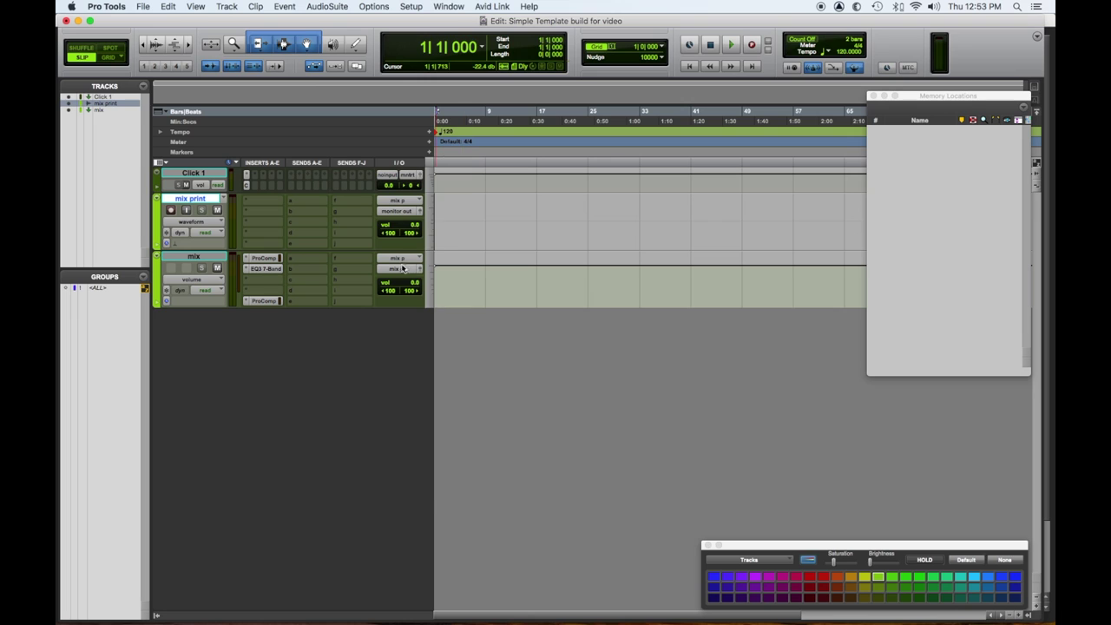
Step: Set the mix track's input to the stereo MIX bus
{"action": "left_click", "coordinate": [397, 258]}
{"action": "mouse_move", "coordinate": [399, 256]}
{"action": "left_click", "coordinate": [469, 255]}
Step: Set up a new stereo aux input track to follow the mix track
{"action": "left_click", "coordinate": [211, 255]}
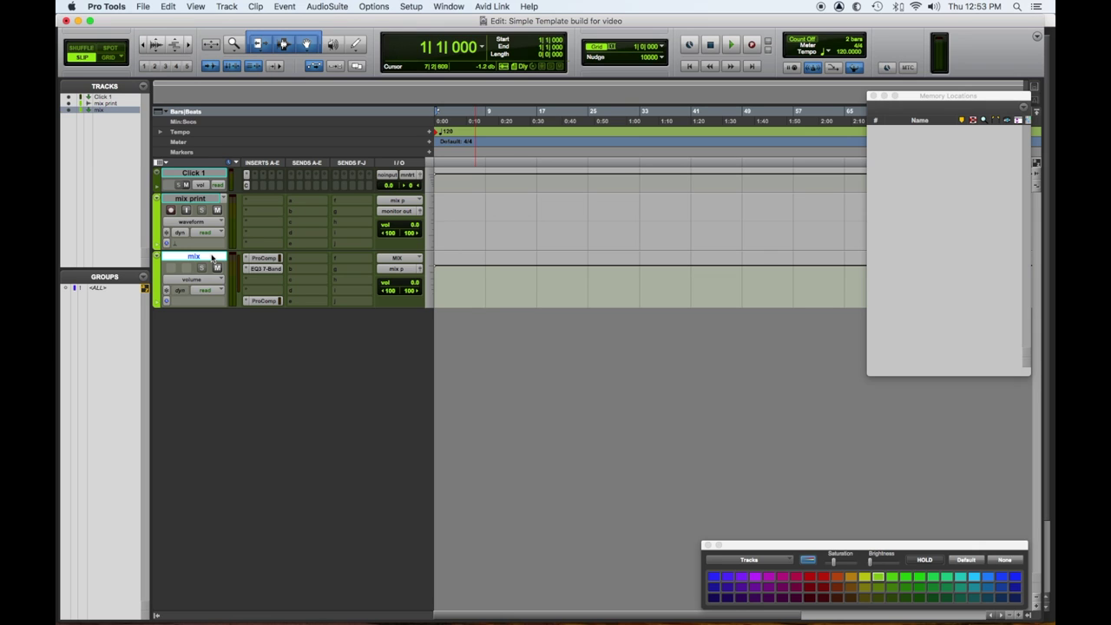
{"action": "key", "text": "super+shift+n"}
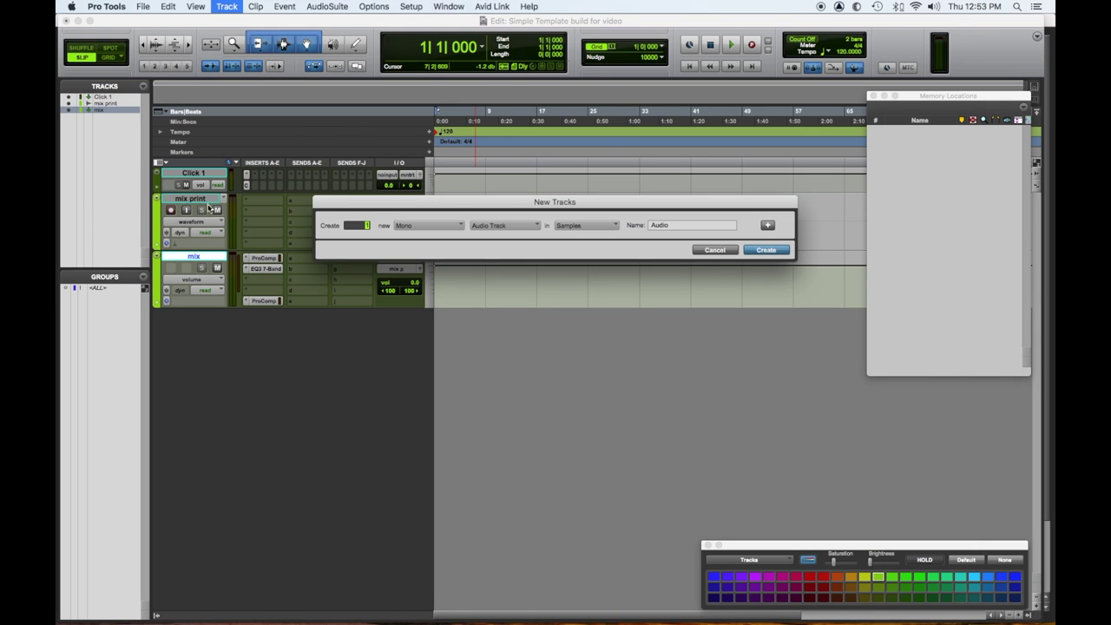
{"action": "left_click", "coordinate": [426, 229]}
{"action": "left_click", "coordinate": [415, 237]}
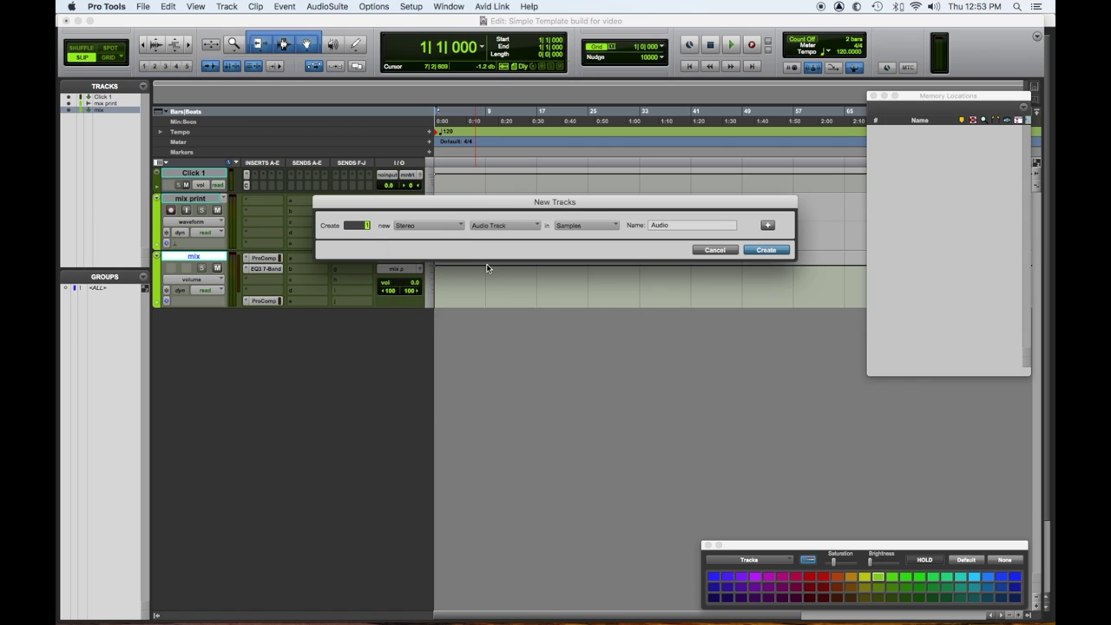
{"action": "left_click", "coordinate": [508, 227]}
{"action": "left_click", "coordinate": [498, 238]}
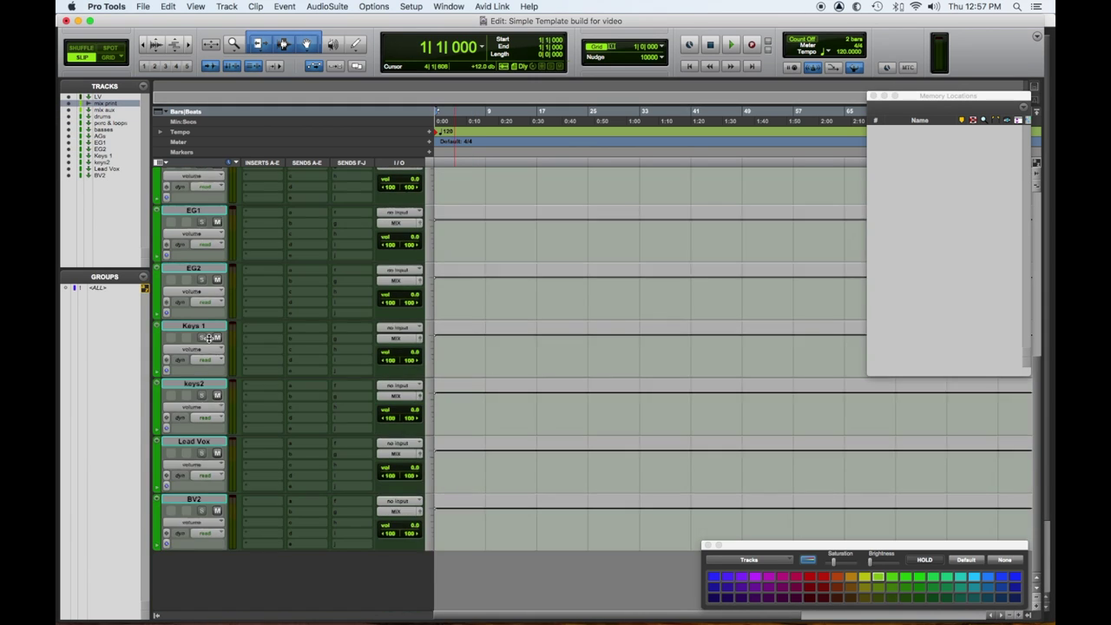
Step: Copy the EQ3 7-Band insert from the mix aux track to the second insert slot of every track from drums to BV2
{"action": "scroll", "coordinate": [201, 303], "scroll_direction": "down", "scroll_amount": 4}
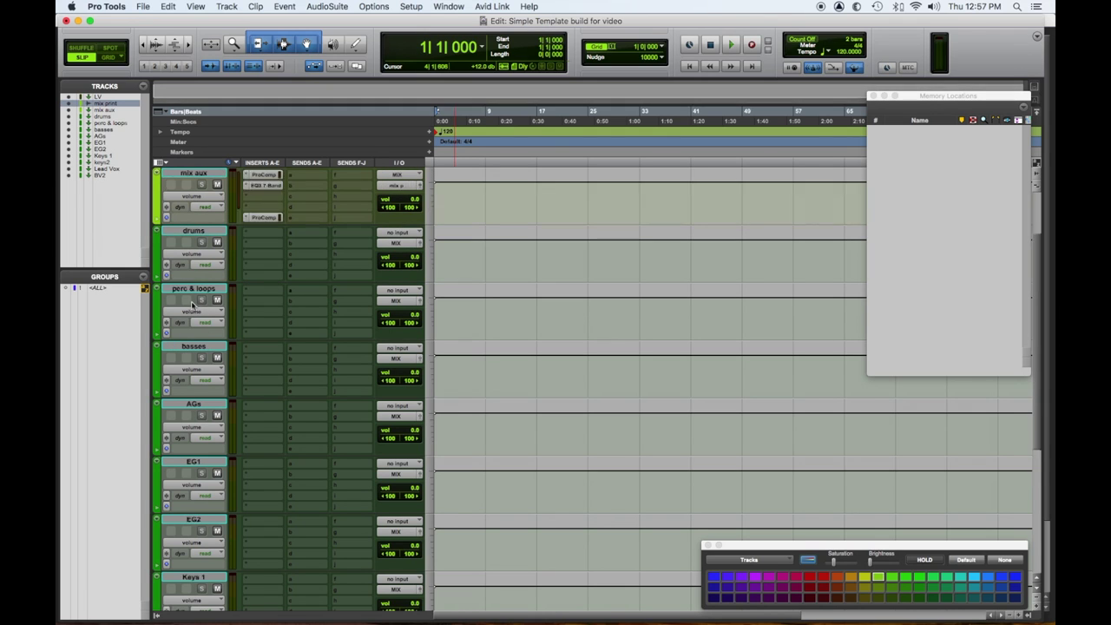
{"action": "scroll", "coordinate": [208, 341], "scroll_direction": "up", "scroll_amount": 1}
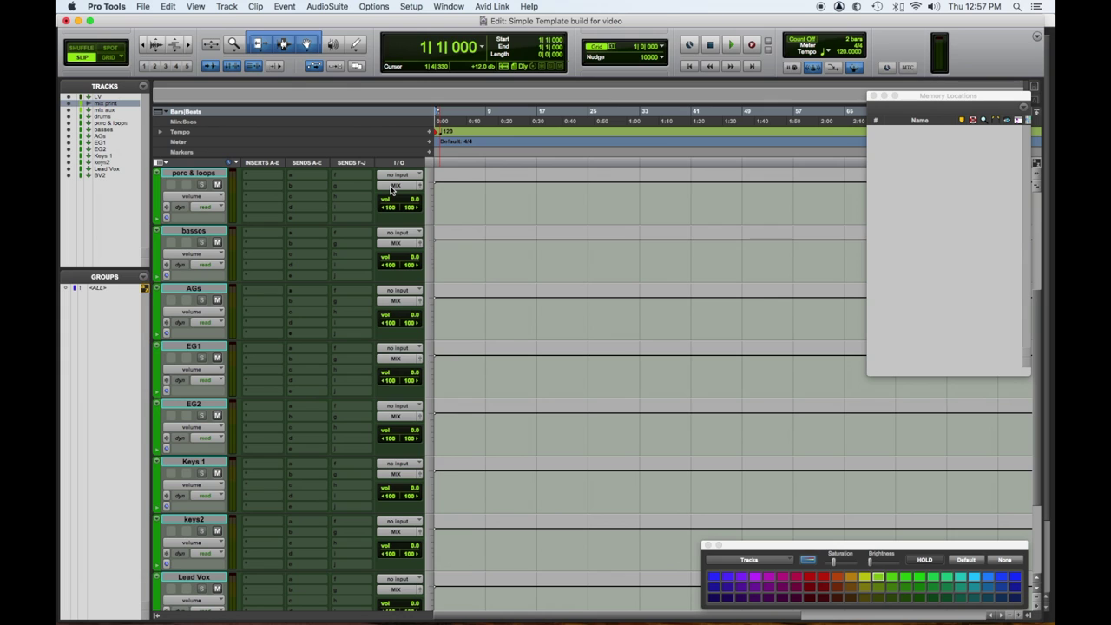
{"action": "scroll", "coordinate": [382, 212], "scroll_direction": "up", "scroll_amount": 2}
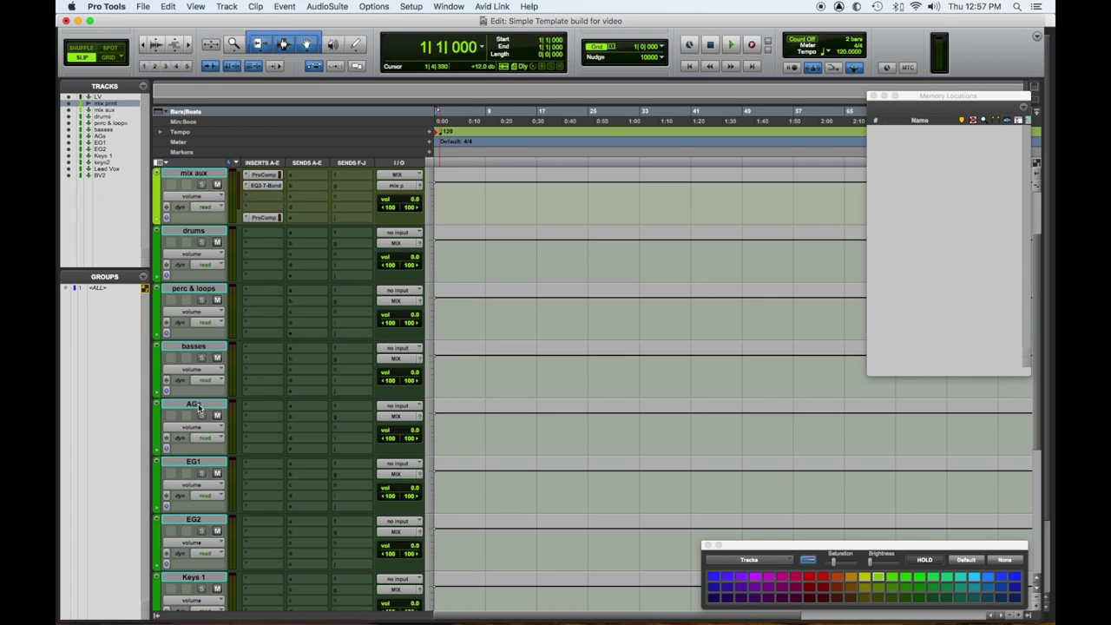
{"action": "scroll", "coordinate": [262, 409], "scroll_direction": "down", "scroll_amount": 3}
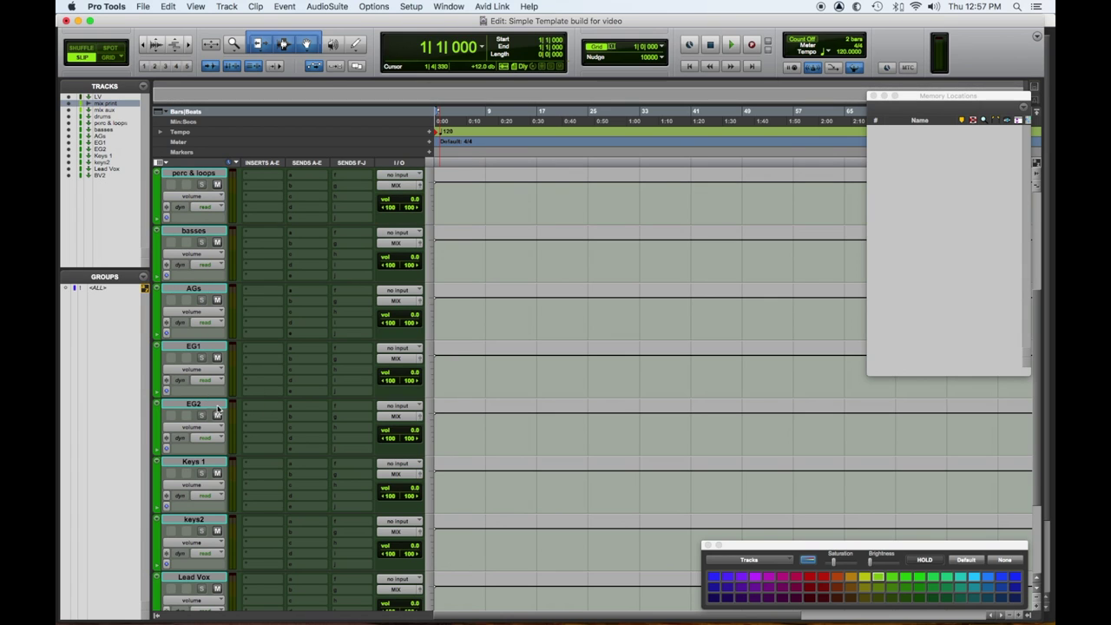
{"action": "scroll", "coordinate": [268, 408], "scroll_direction": "down", "scroll_amount": 3}
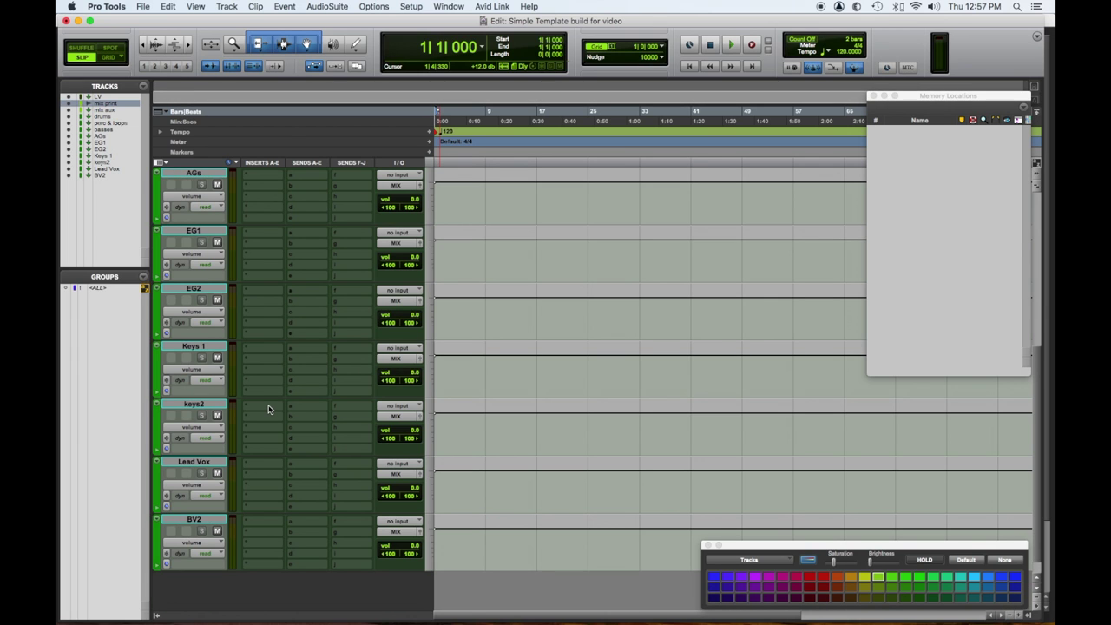
{"action": "scroll", "coordinate": [268, 409], "scroll_direction": "up", "scroll_amount": 7}
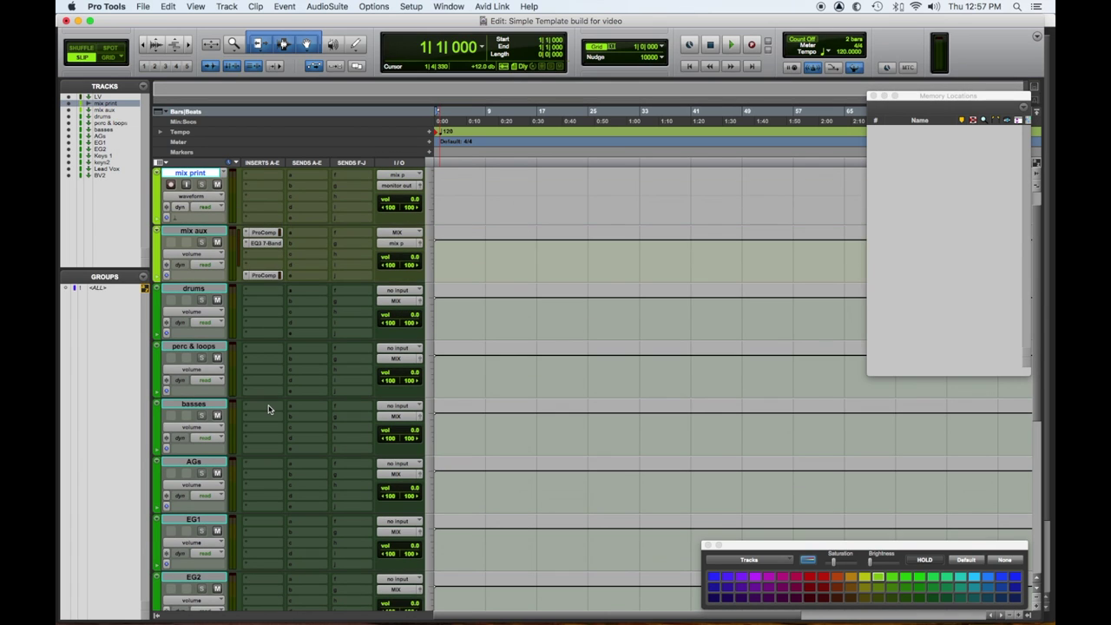
{"action": "left_click", "coordinate": [265, 246]}
{"action": "left_click_drag", "start_coordinate": [265, 245], "coordinate": [260, 530]}
{"action": "scroll", "coordinate": [300, 417], "scroll_direction": "down", "scroll_amount": 3}
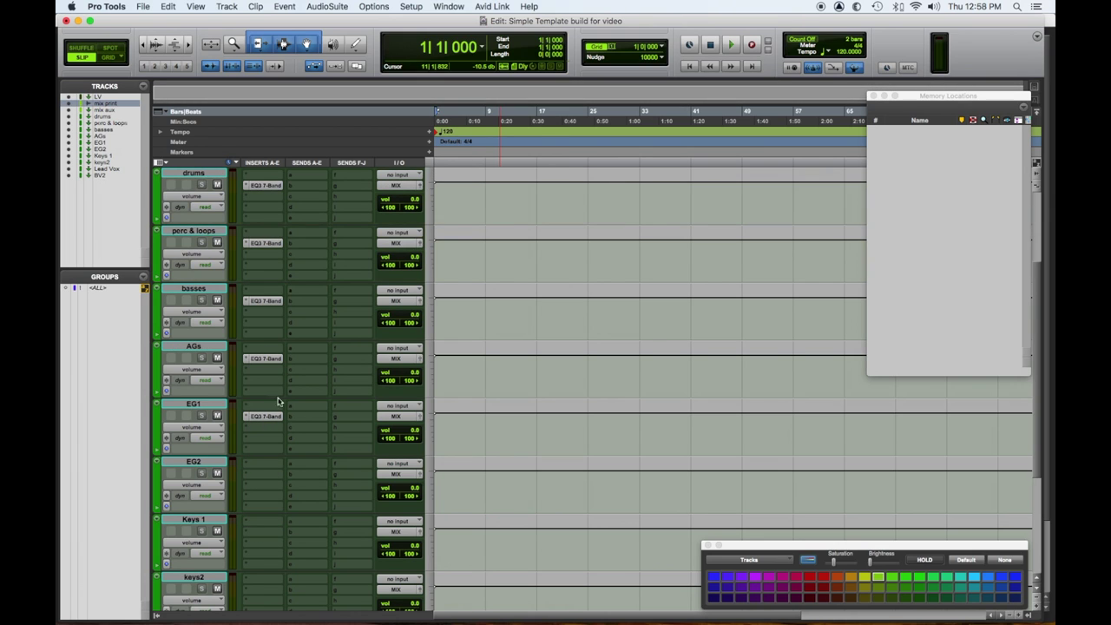
{"action": "left_click_drag", "start_coordinate": [262, 416], "coordinate": [260, 531]}
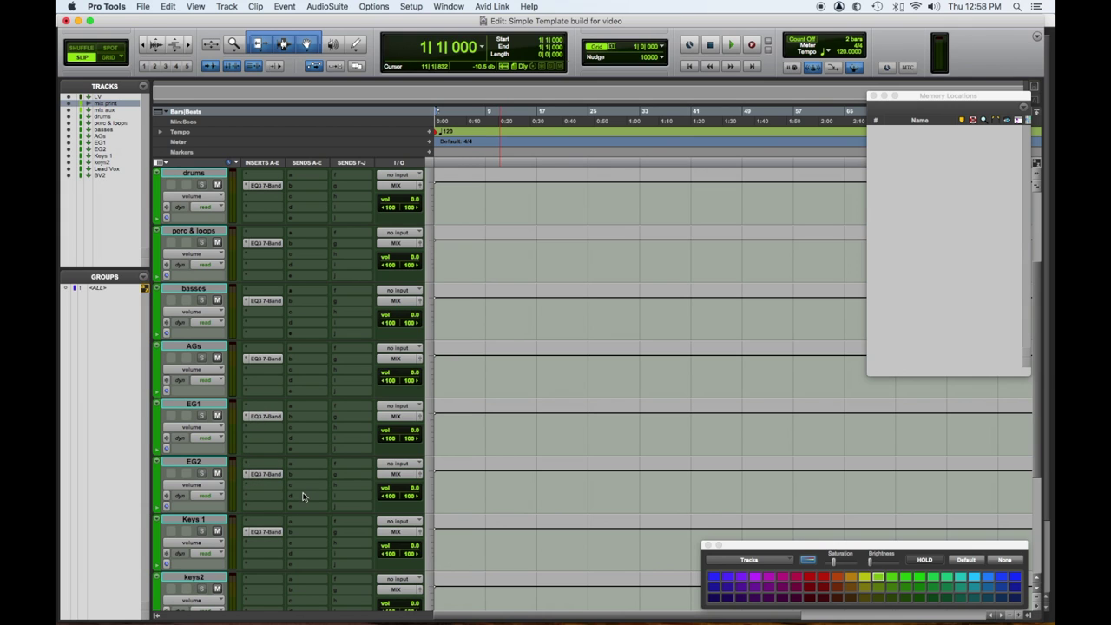
{"action": "scroll", "coordinate": [299, 521], "scroll_direction": "down", "scroll_amount": 3}
{"action": "left_click_drag", "start_coordinate": [266, 416], "coordinate": [262, 589]}
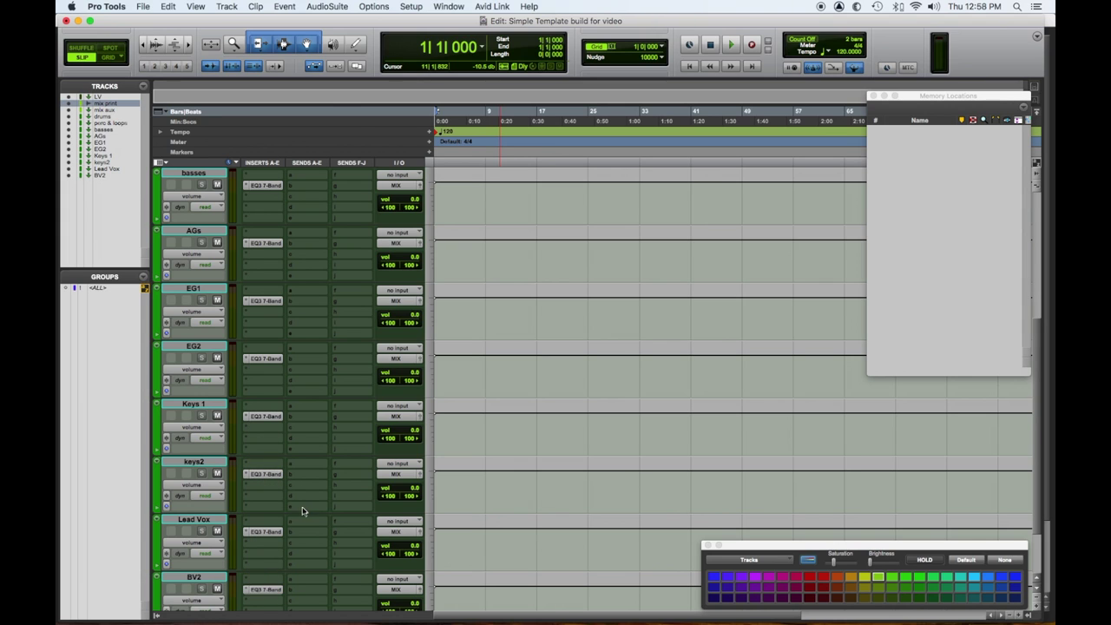
Step: Select all tracks from drums to BV2 and insert bx_console SSL 4000 E (DSP) below their EQ
{"action": "scroll", "coordinate": [302, 511], "scroll_direction": "up", "scroll_amount": 5}
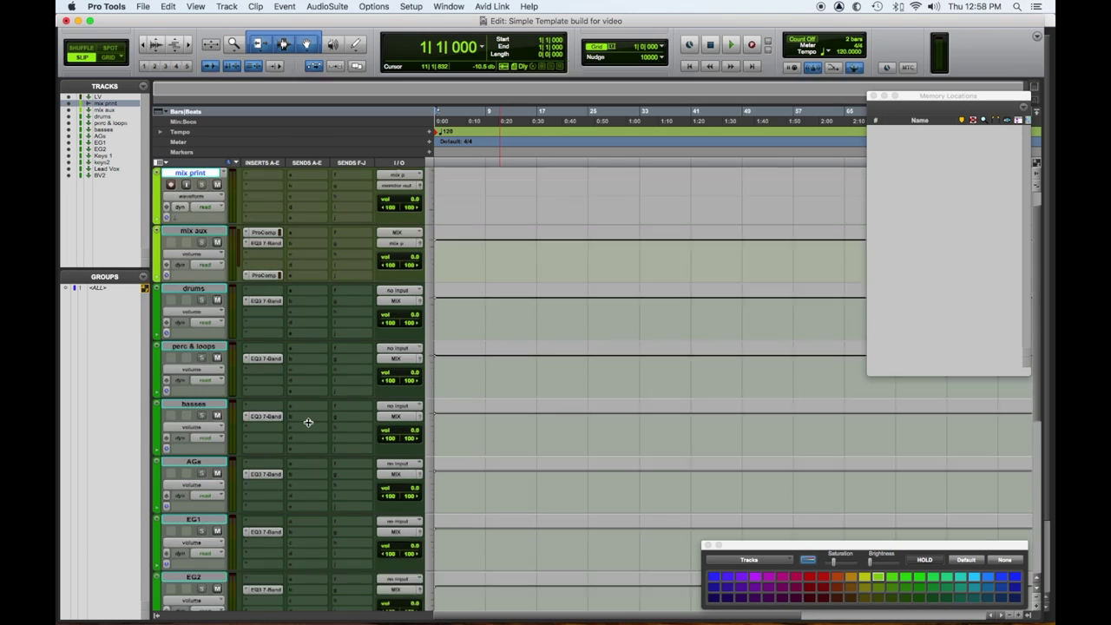
{"action": "left_click", "coordinate": [192, 324]}
{"action": "scroll", "coordinate": [246, 353], "scroll_direction": "down", "scroll_amount": 3}
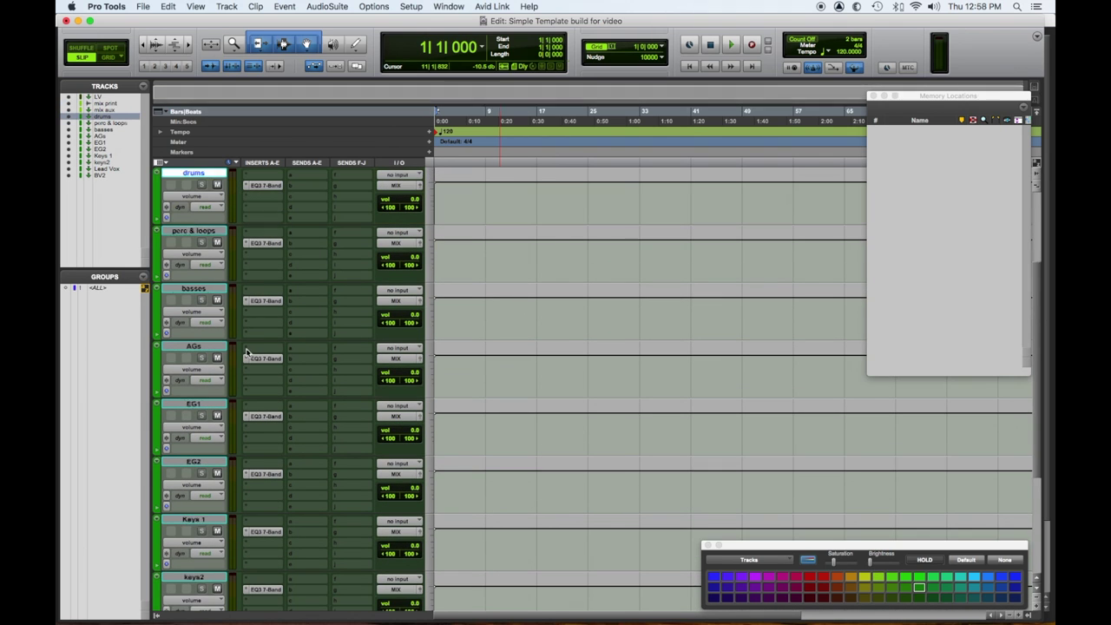
{"action": "scroll", "coordinate": [237, 530], "scroll_direction": "down", "scroll_amount": 4}
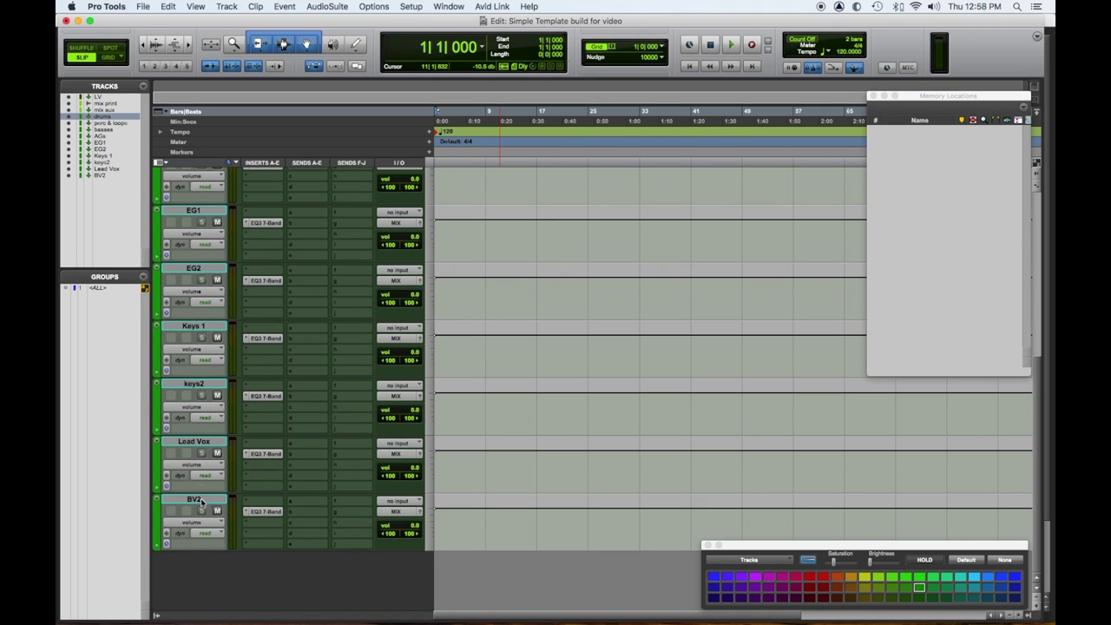
{"action": "left_click", "coordinate": [204, 503], "text": "shift"}
{"action": "left_click", "coordinate": [247, 470]}
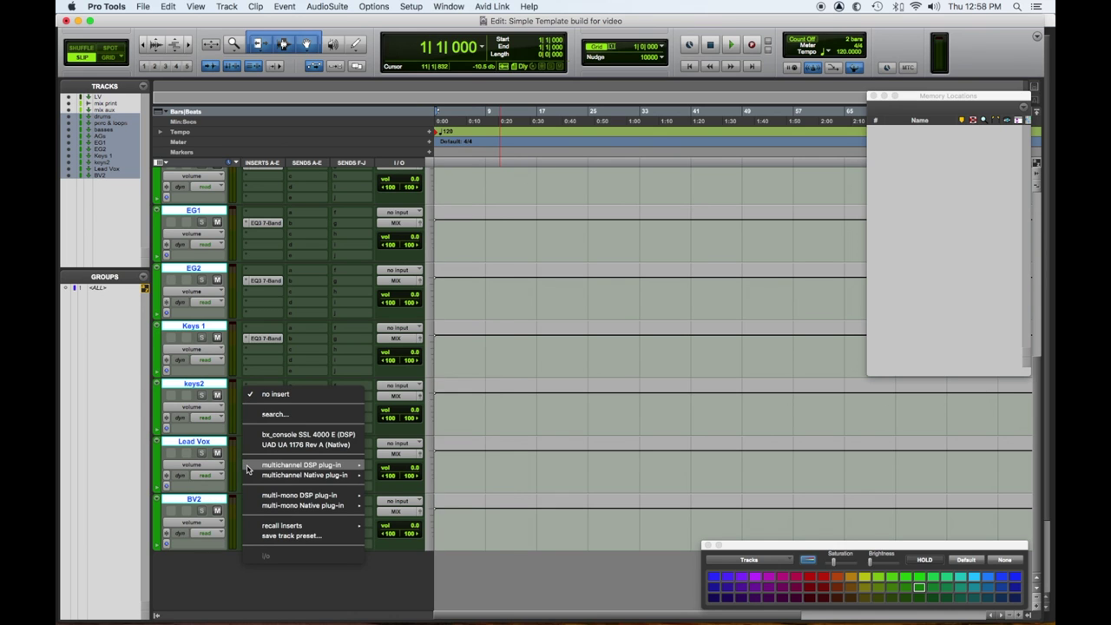
{"action": "left_click", "coordinate": [281, 441], "text": "alt+shift"}
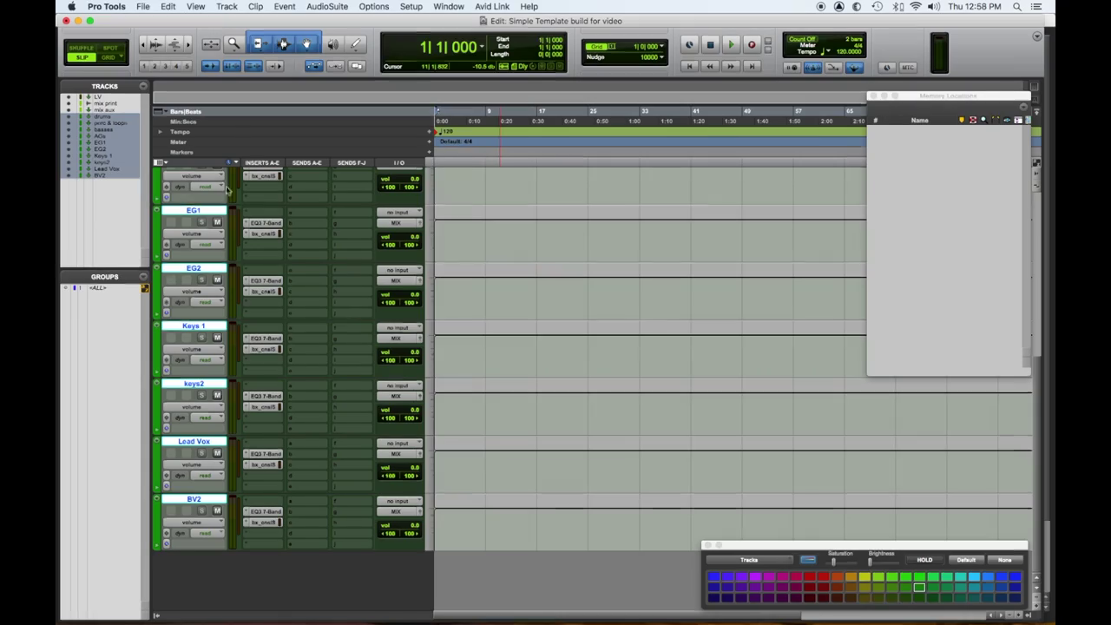
Step: Set the height of the selected drums to BV2 tracks to small
{"action": "scroll", "coordinate": [443, 417], "scroll_direction": "up", "scroll_amount": 5}
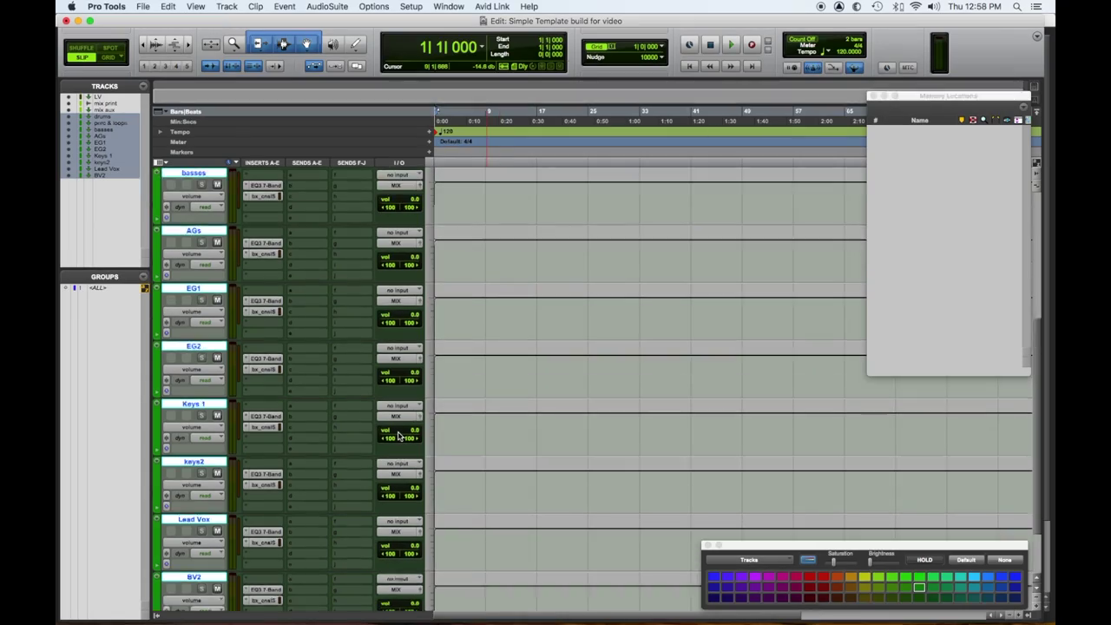
{"action": "scroll", "coordinate": [248, 359], "scroll_direction": "up", "scroll_amount": 3}
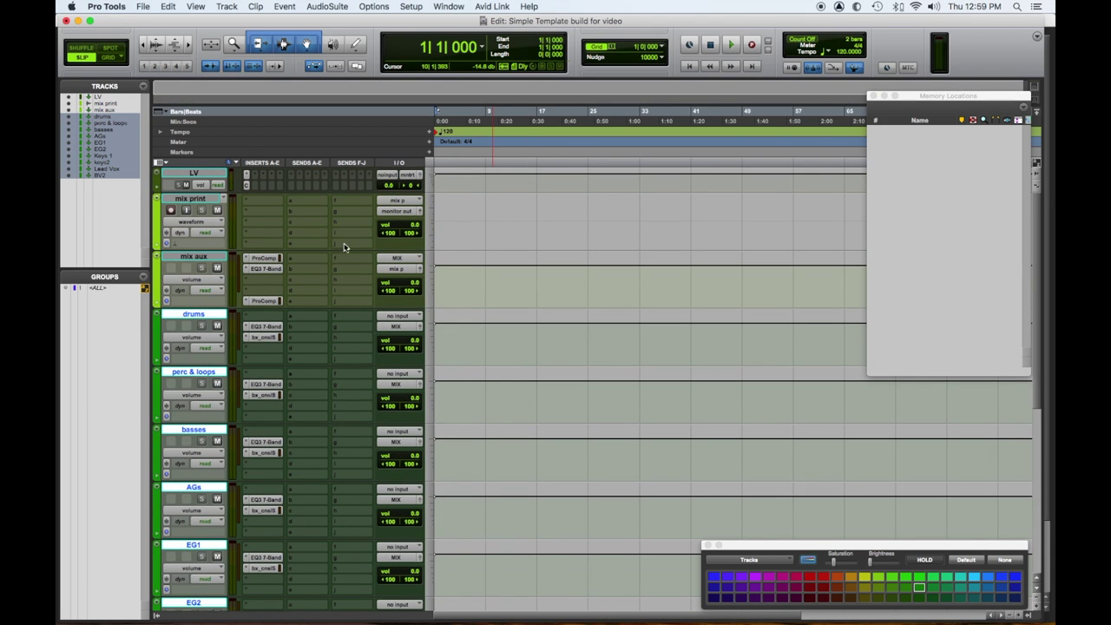
{"action": "scroll", "coordinate": [342, 249], "scroll_direction": "down", "scroll_amount": 1}
{"action": "left_click", "coordinate": [430, 300]}
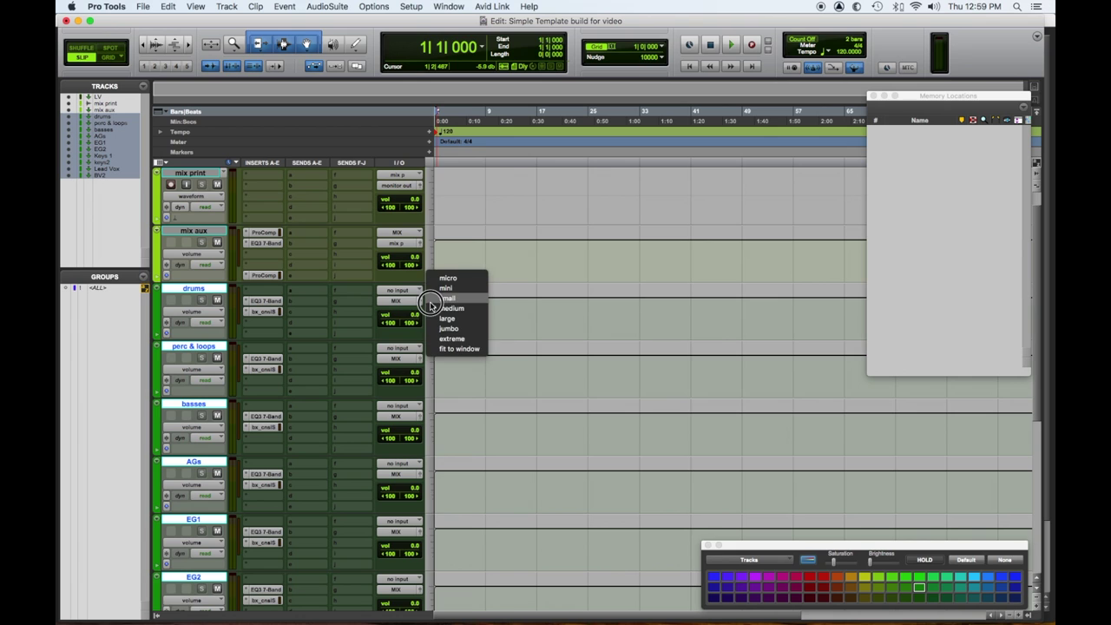
{"action": "left_click", "coordinate": [441, 300]}
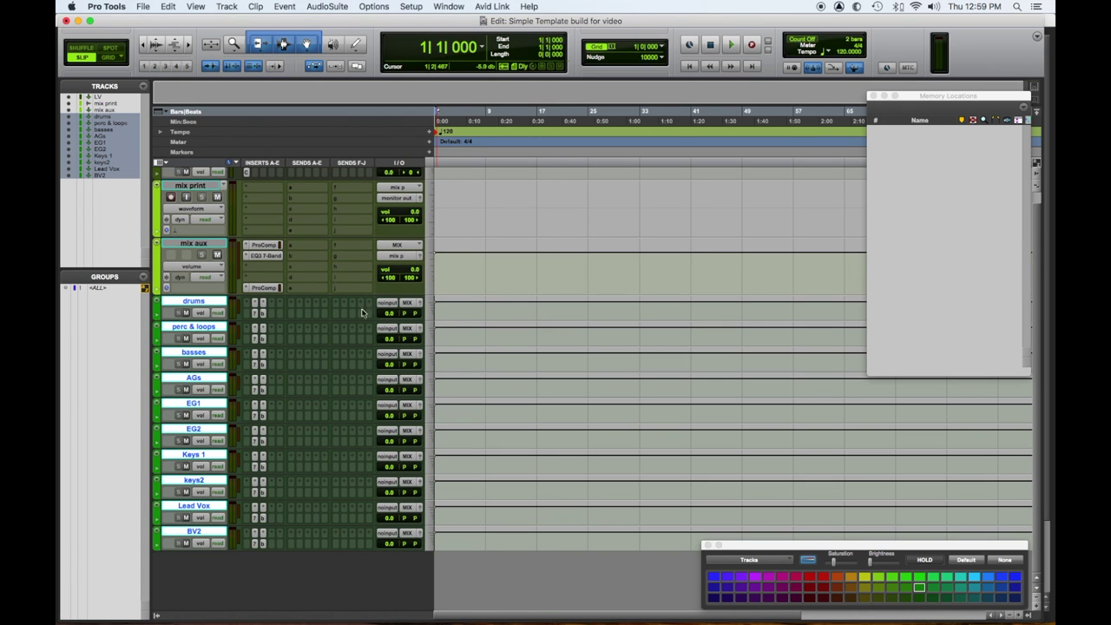
Step: In the I/O setup, rename Bus 5-6 through Bus 11-12 as "drums", "perc & loops", "basses" and "AGs"
{"action": "left_click", "coordinate": [411, 7]}
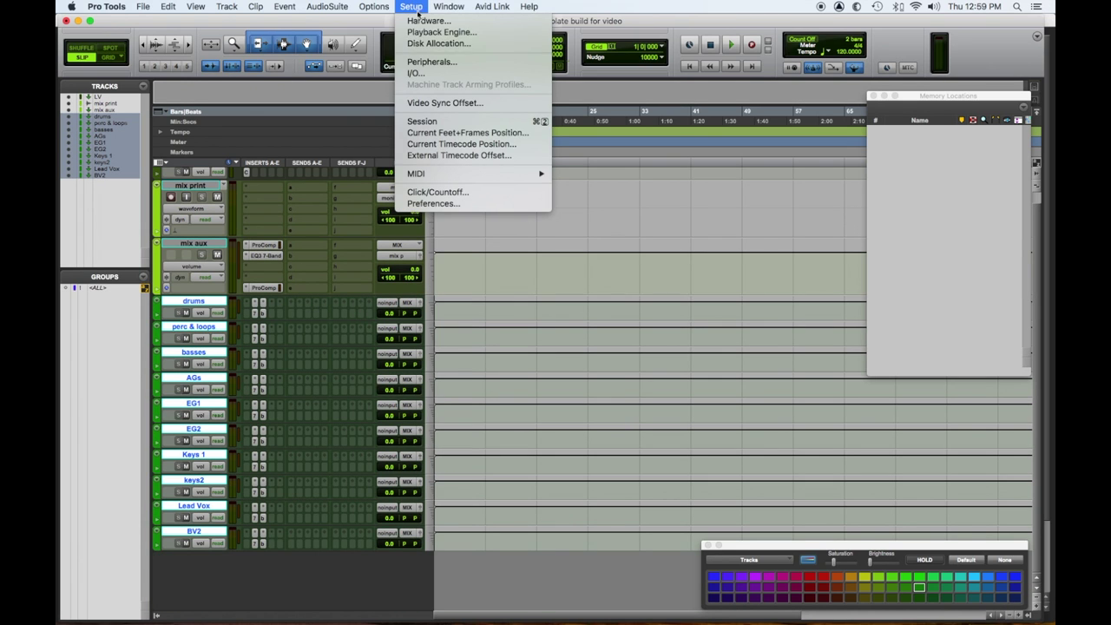
{"action": "left_click", "coordinate": [417, 73]}
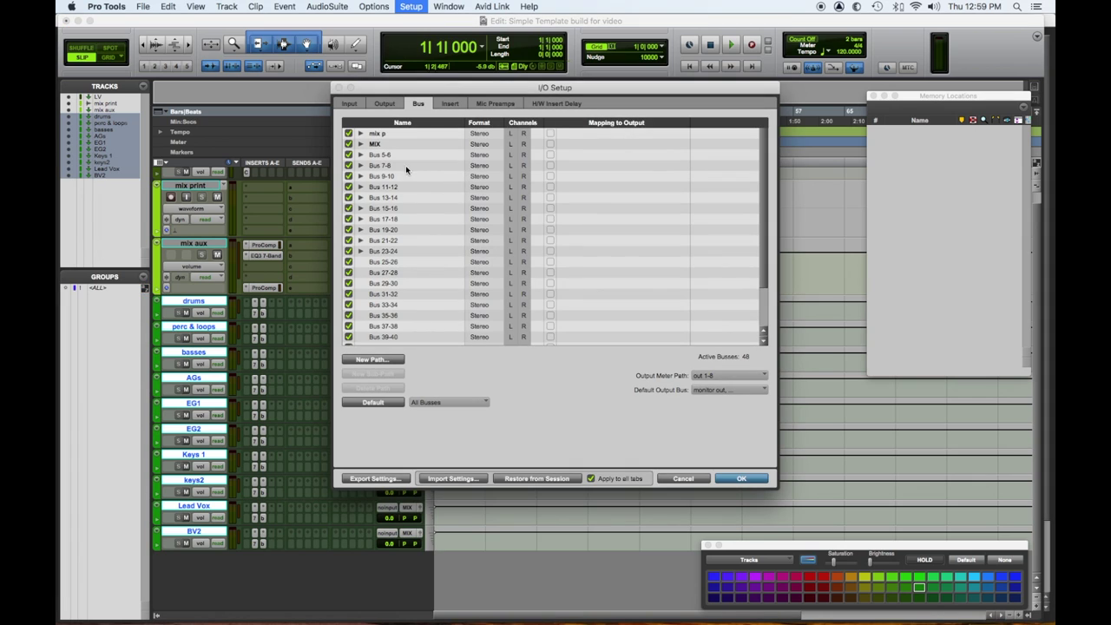
{"action": "double_click", "coordinate": [387, 155]}
{"action": "type", "text": "drums"}
{"action": "key", "text": "Tab"}
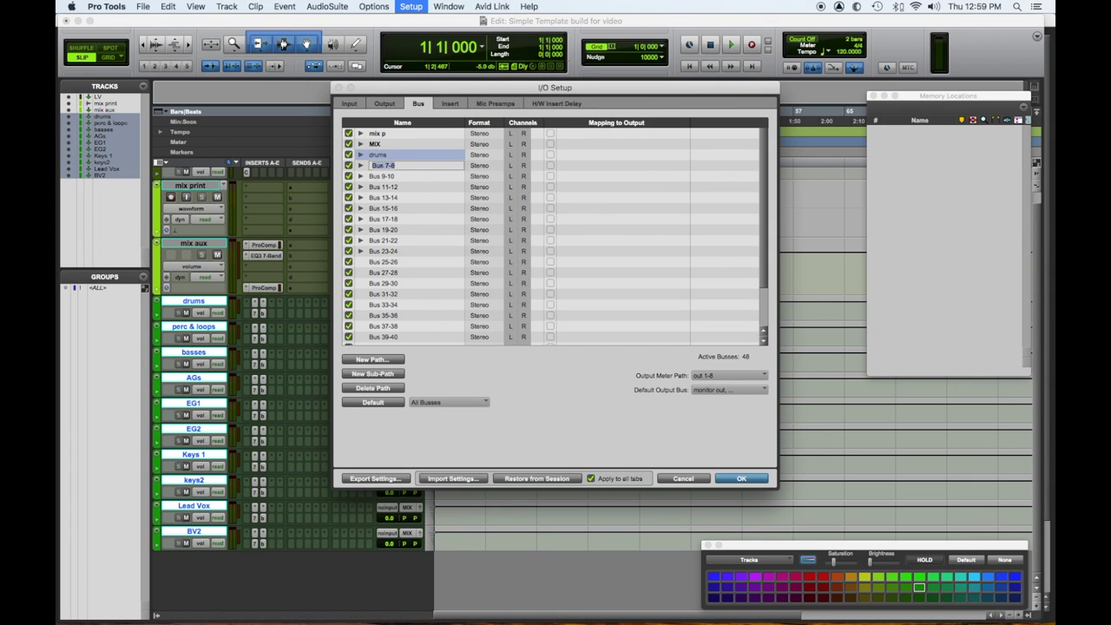
{"action": "type", "text": "perc & loops"}
{"action": "key", "text": "Tab"}
{"action": "type", "text": "basse"}
{"action": "key", "text": "Tab"}
{"action": "type", "text": "AGs"}
{"action": "key", "text": "Tab"}
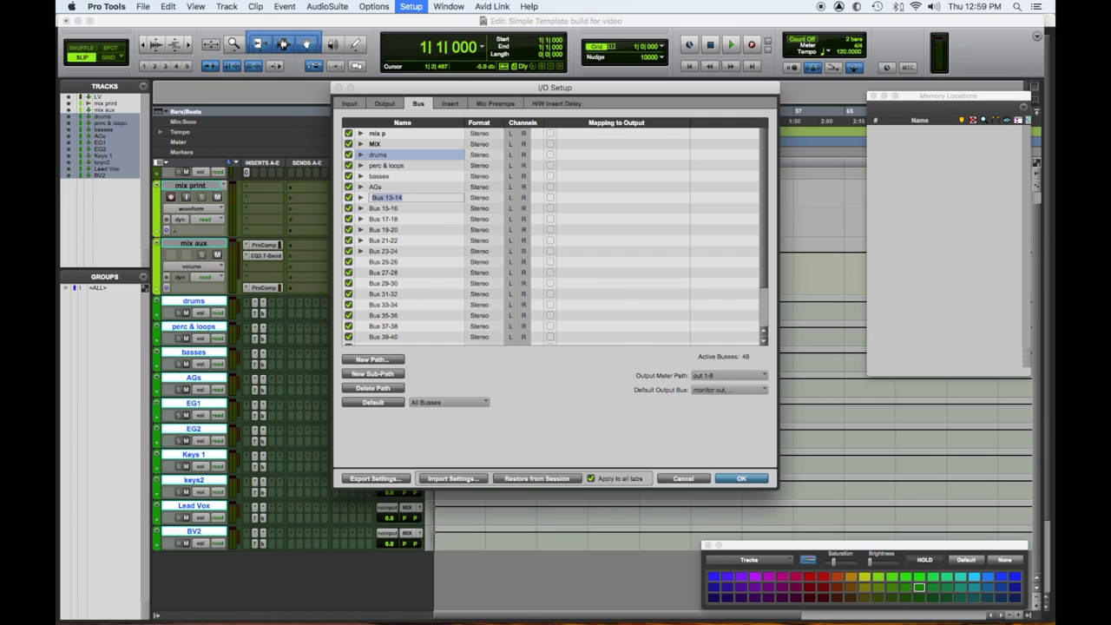
Step: Rename Bus 13-14 through Bus 19-20 as "EG1", "EG2", "K1" and "K2"
{"action": "type", "text": "EG1"}
{"action": "key", "text": "Tab"}
{"action": "type", "text": "E"}
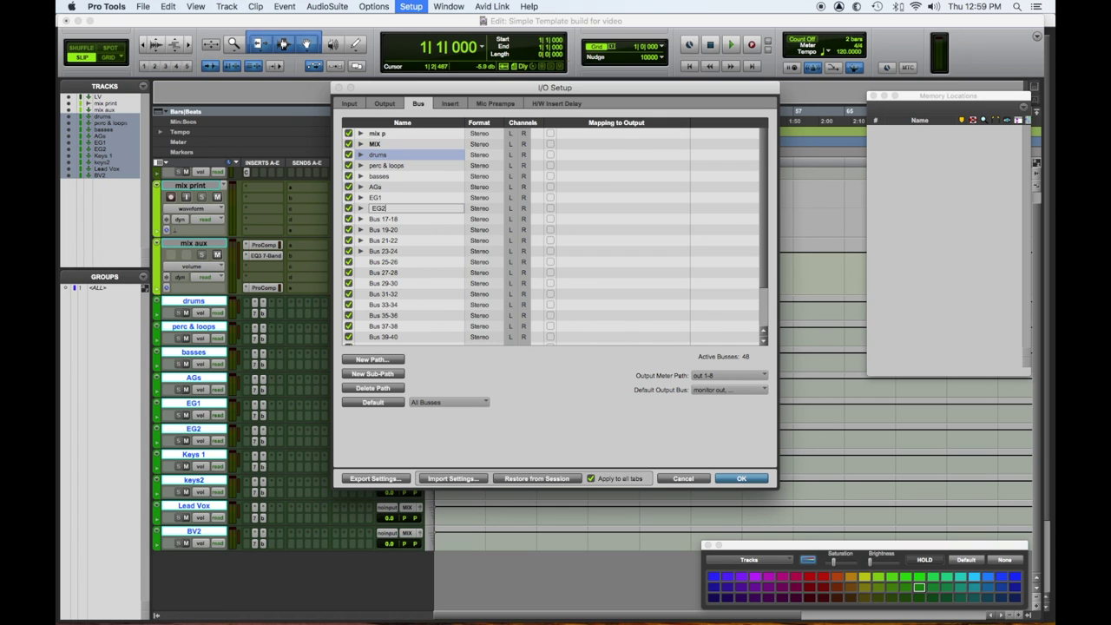
{"action": "key", "text": "Tab"}
{"action": "type", "text": "K"}
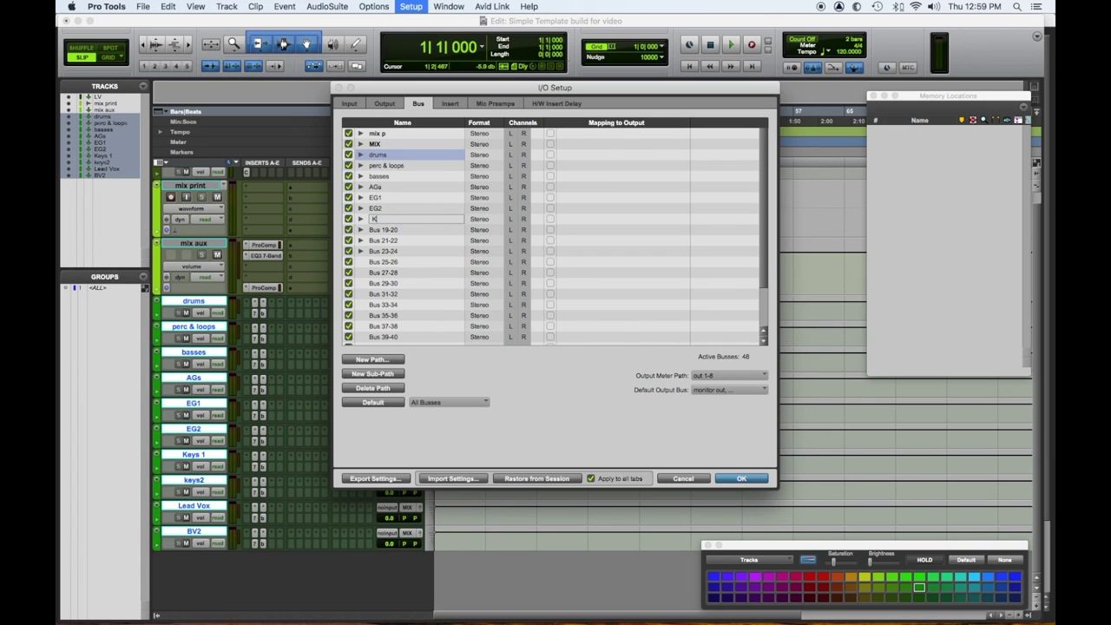
{"action": "key", "text": "Tab"}
{"action": "type", "text": "K"}
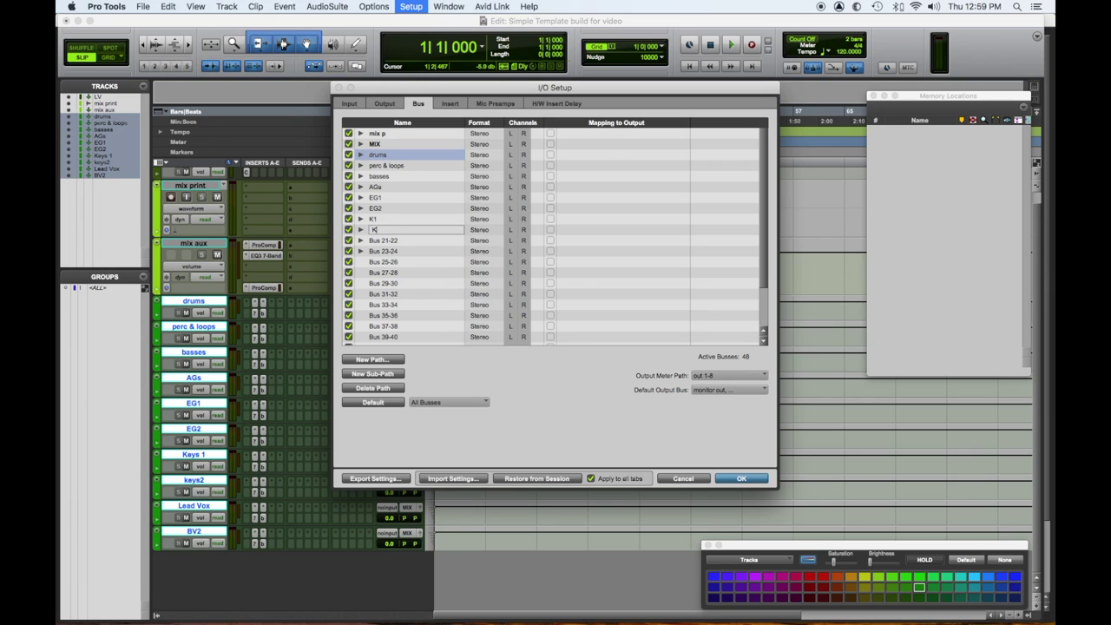
{"action": "type", "text": "2"}
{"action": "key", "text": "Tab"}
Step: Rename Bus 21-22 as "LV" and Bus 23-24 as "BV", and apply the I/O setup
{"action": "type", "text": "LV"}
{"action": "key", "text": "Tab"}
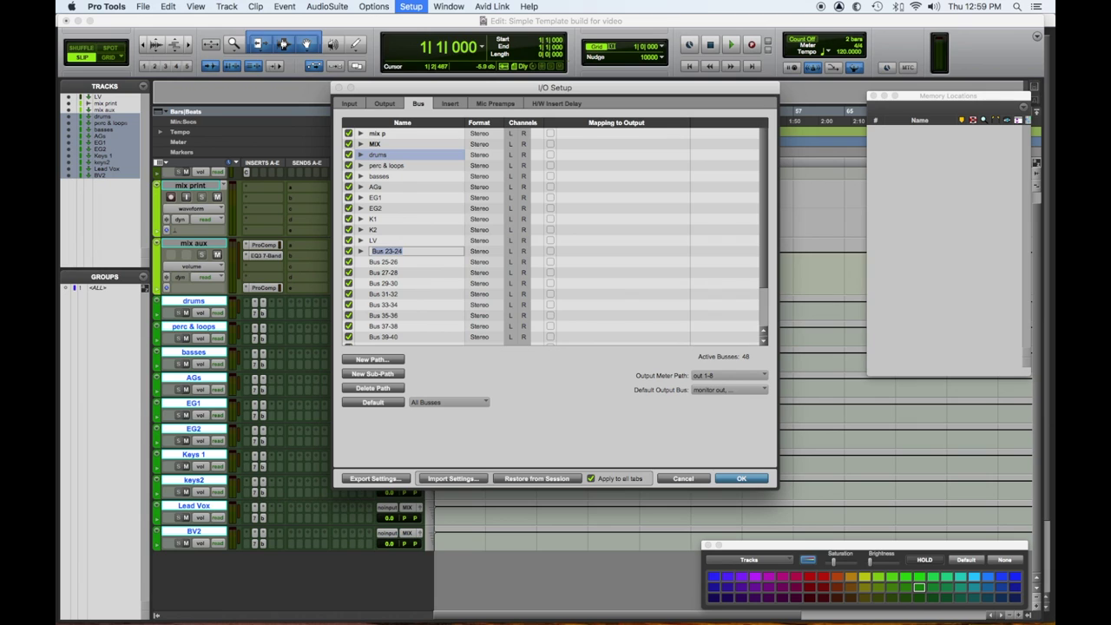
{"action": "type", "text": "BV"}
{"action": "key", "text": "Return"}
{"action": "left_click", "coordinate": [721, 478]}
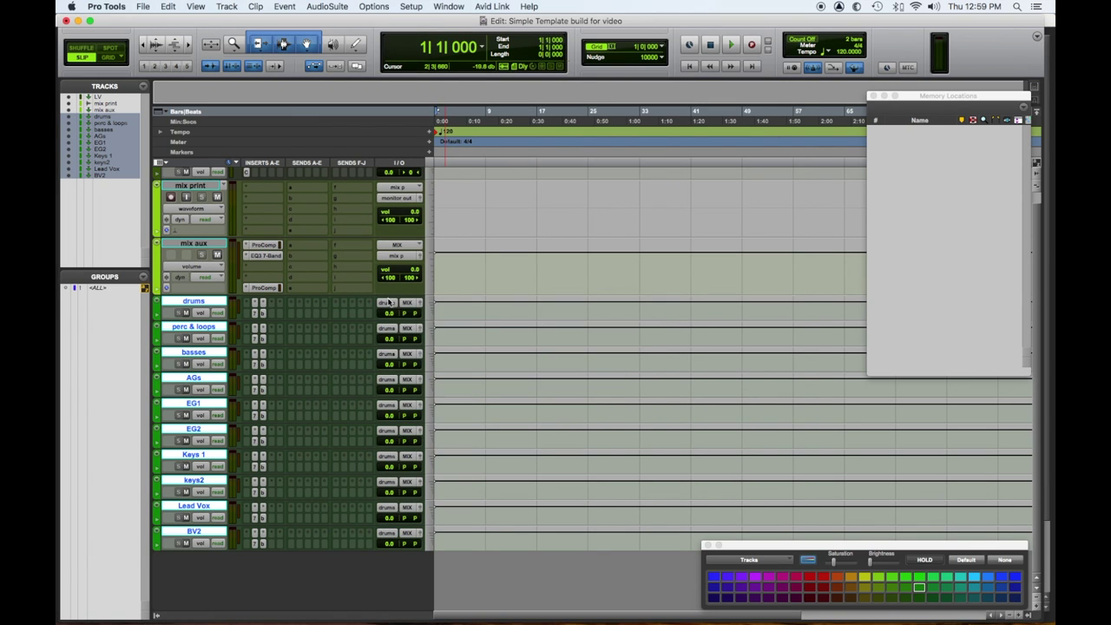
Step: Assign the consecutive stereo buses from drums to BV as inputs of the selected tracks, and check the routing in the Mix window
{"action": "left_click", "coordinate": [389, 301]}
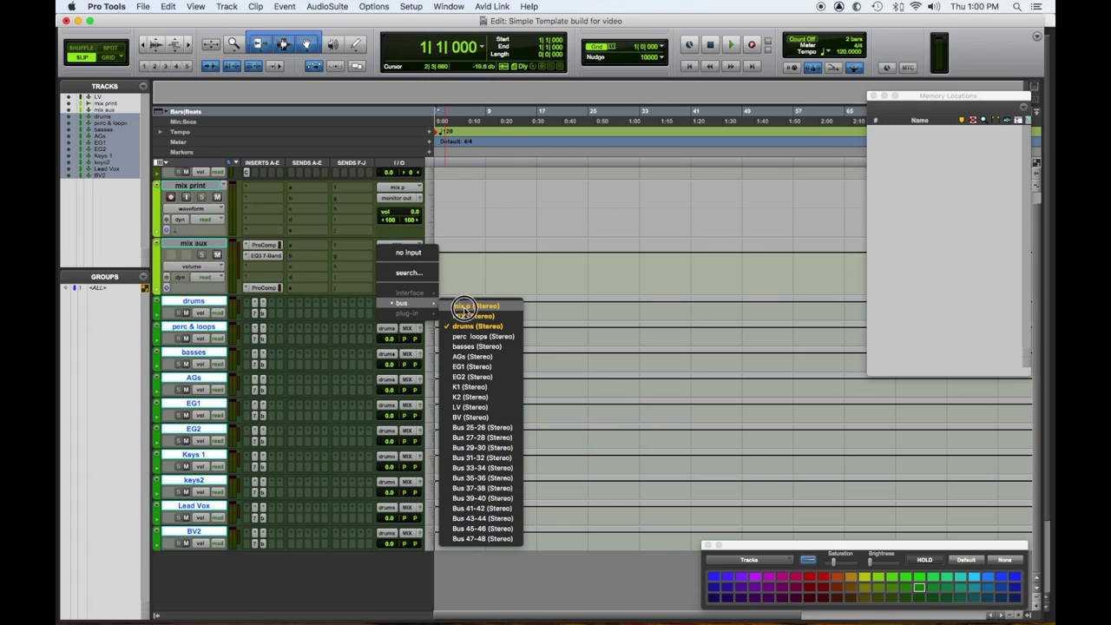
{"action": "left_click", "coordinate": [477, 326], "text": "alt+super"}
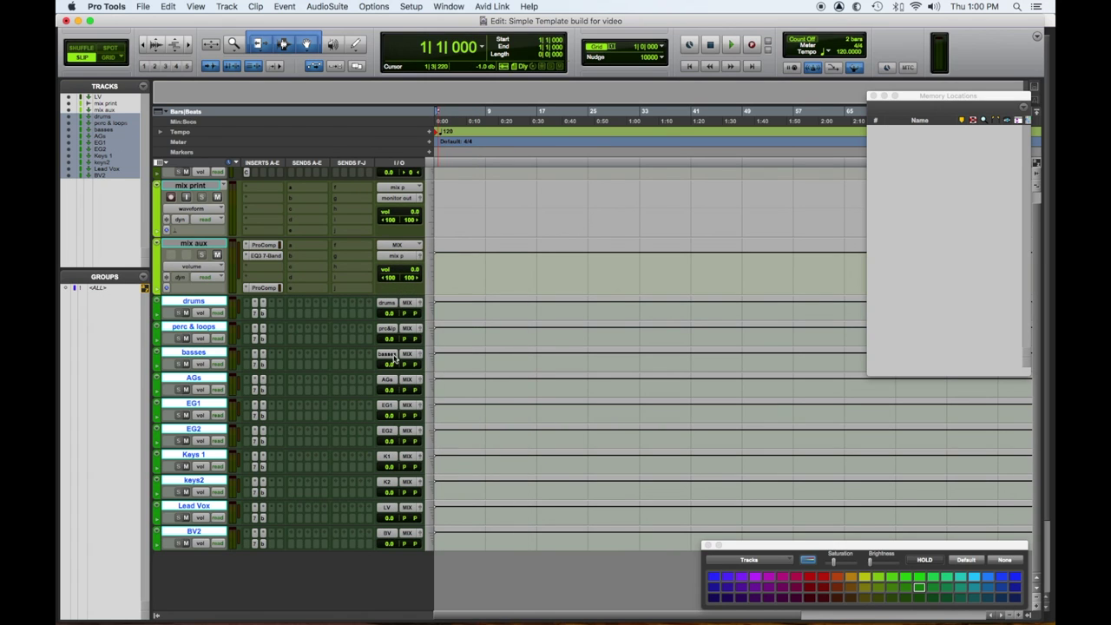
{"action": "key", "text": "super+equal"}
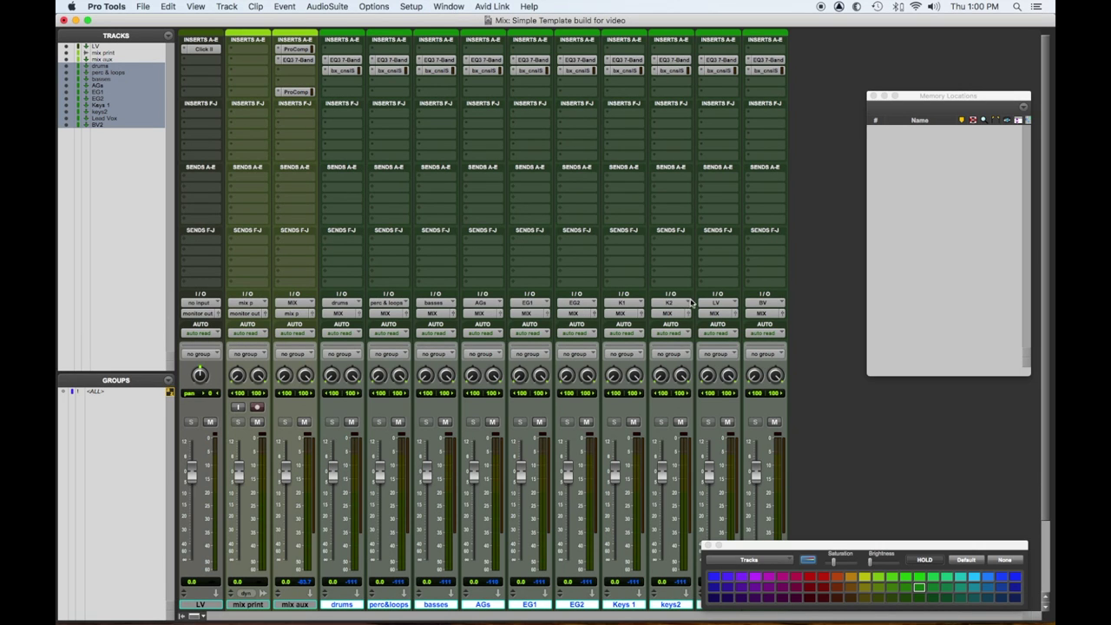
{"action": "key", "text": "super+equal"}
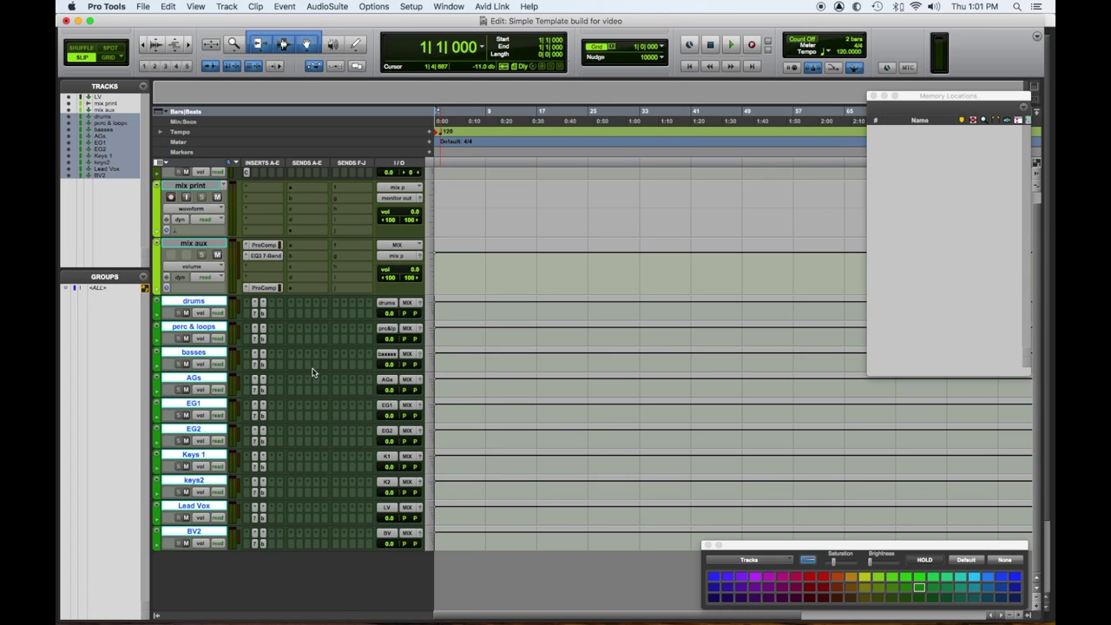
Step: Create one new stereo aux input track below the BV2 track
{"action": "key", "text": "shift+super+n"}
{"action": "left_click", "coordinate": [426, 230]}
{"action": "left_click", "coordinate": [419, 230]}
{"action": "left_click", "coordinate": [508, 225]}
{"action": "left_click", "coordinate": [503, 237]}
{"action": "key", "text": "Return"}
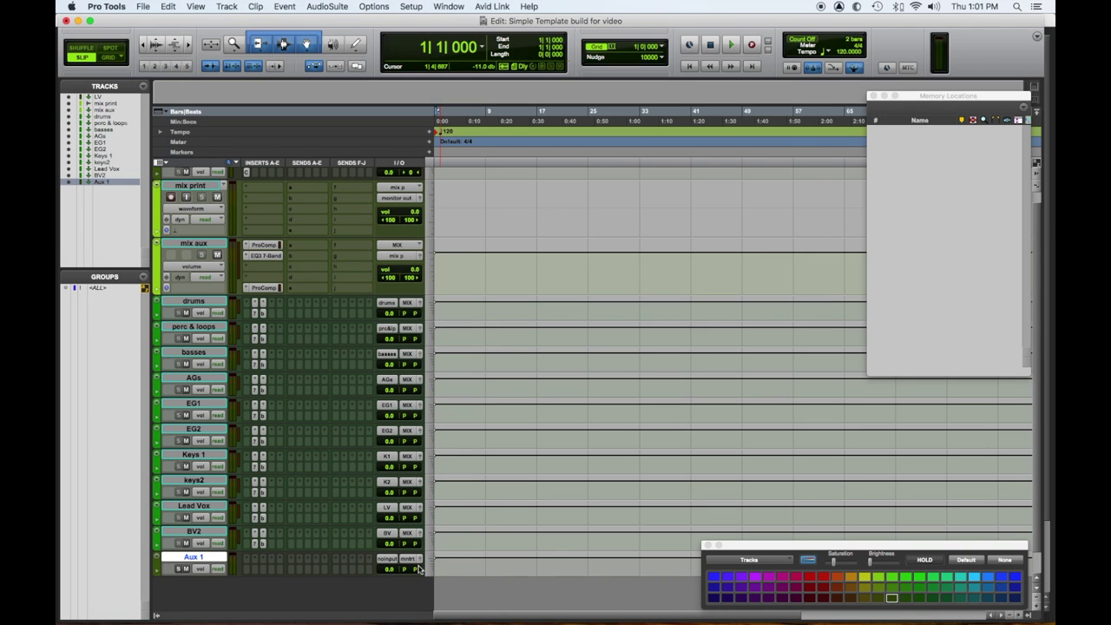
Step: Duplicate the Aux 1 track seven times, inserting the duplicates after it
{"action": "right_click", "coordinate": [193, 558]}
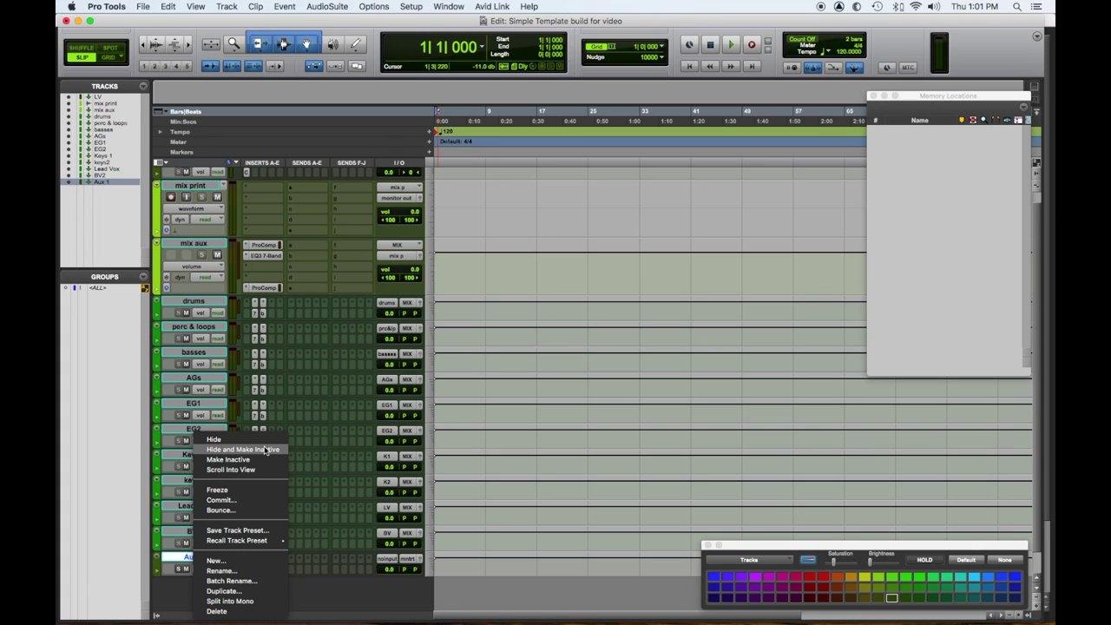
{"action": "left_click", "coordinate": [251, 590]}
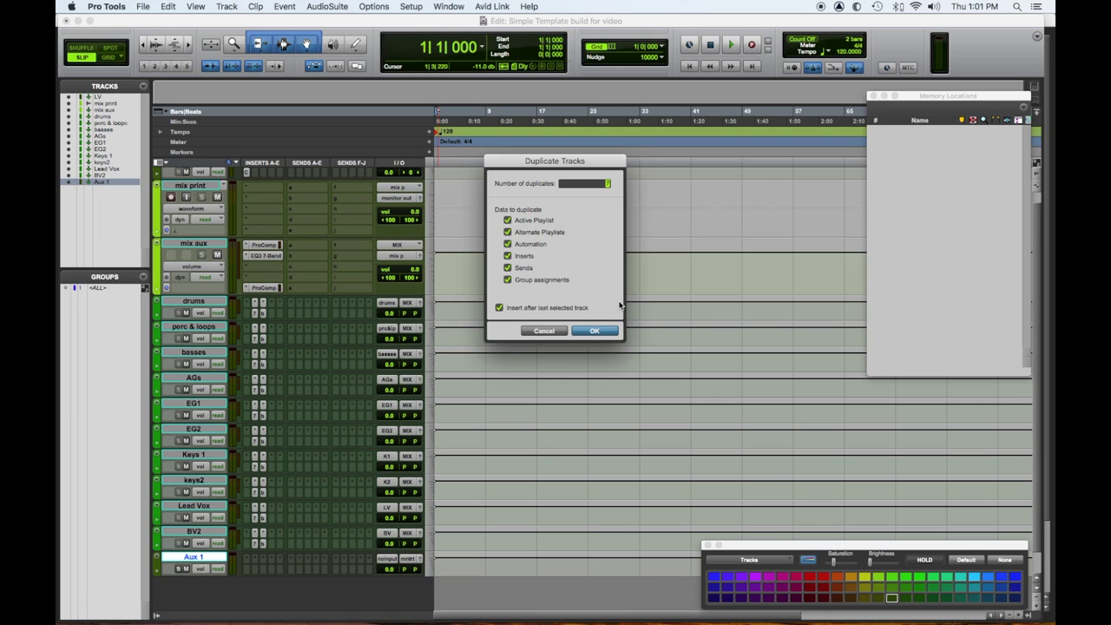
{"action": "key", "text": "Return"}
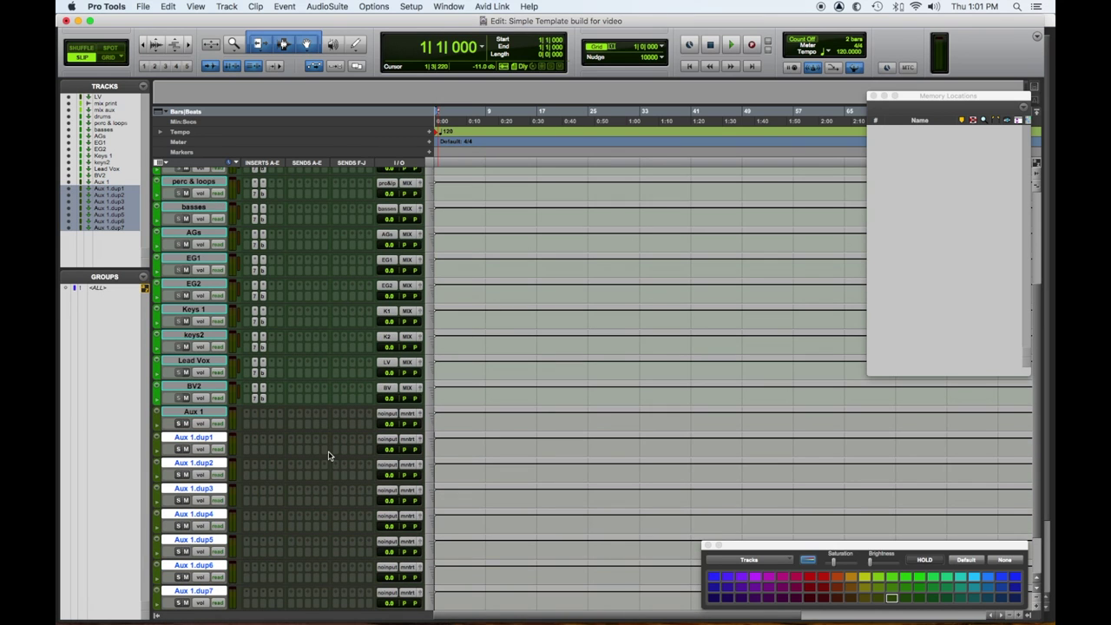
Step: Route the outputs of Aux 1 and its seven duplicates to the MIX stereo bus and colour these tracks blue
{"action": "left_click", "coordinate": [193, 378], "text": "shift"}
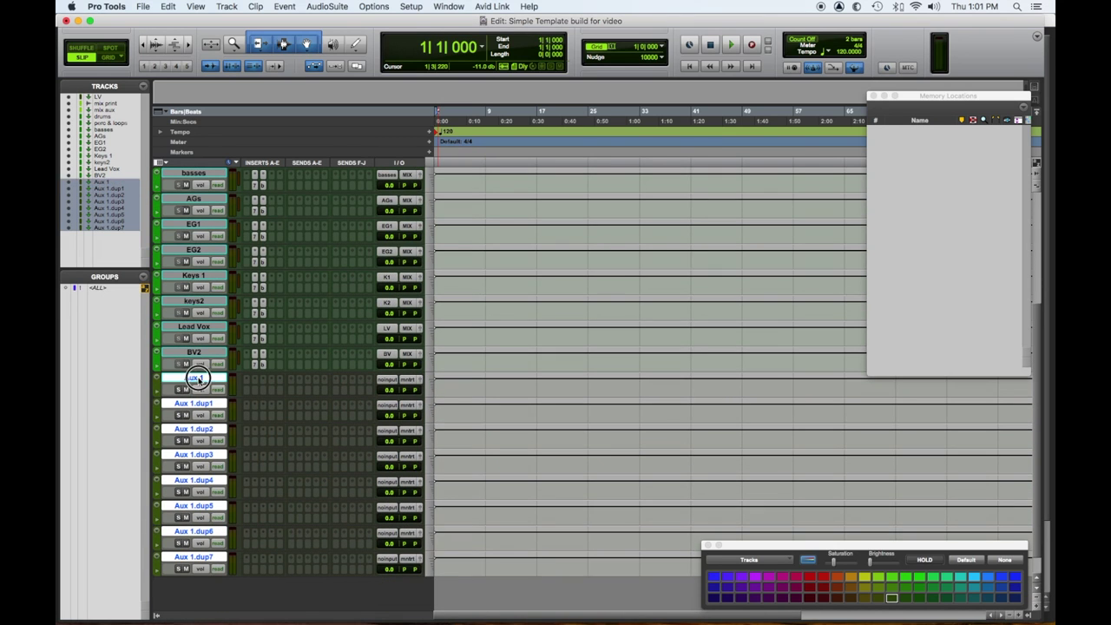
{"action": "left_click", "coordinate": [415, 382]}
{"action": "mouse_move", "coordinate": [424, 390]}
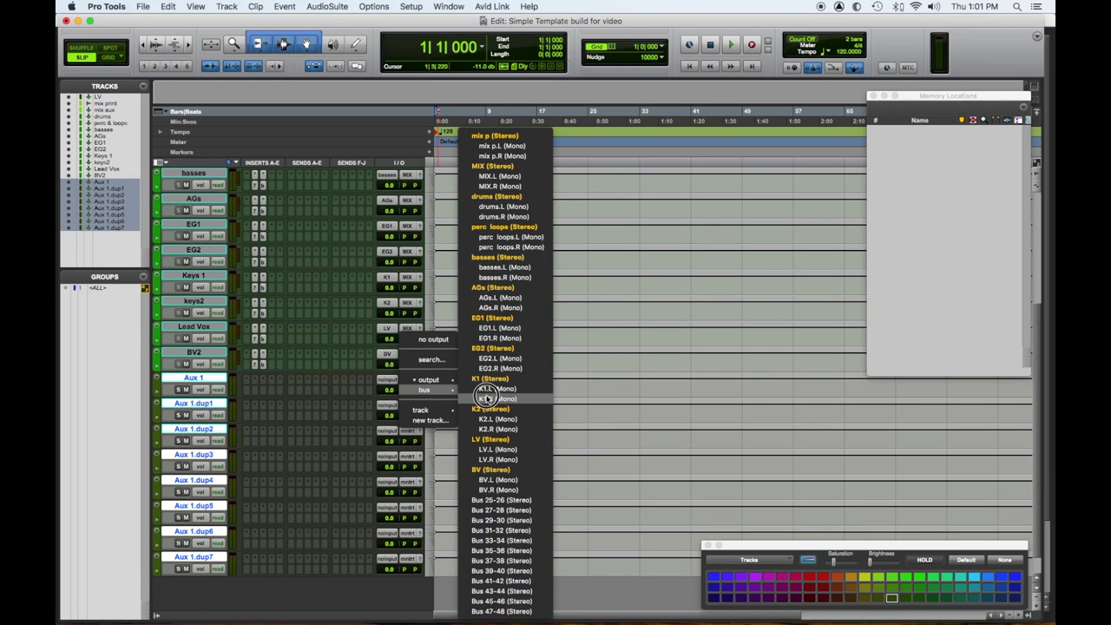
{"action": "left_click", "coordinate": [492, 166], "text": "alt+shift"}
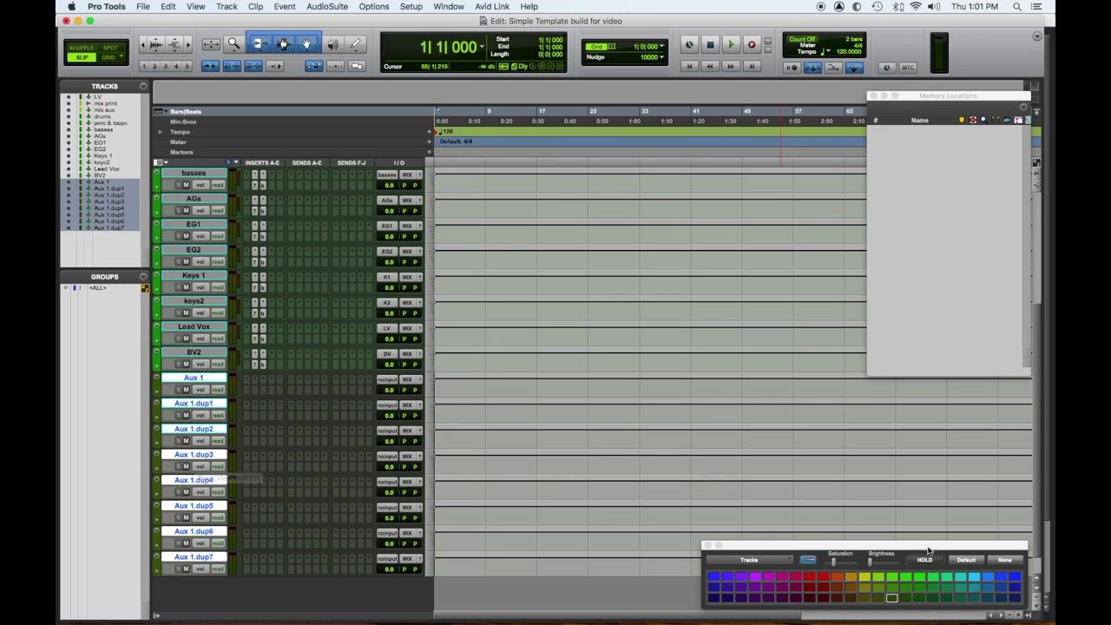
{"action": "left_click", "coordinate": [1002, 576]}
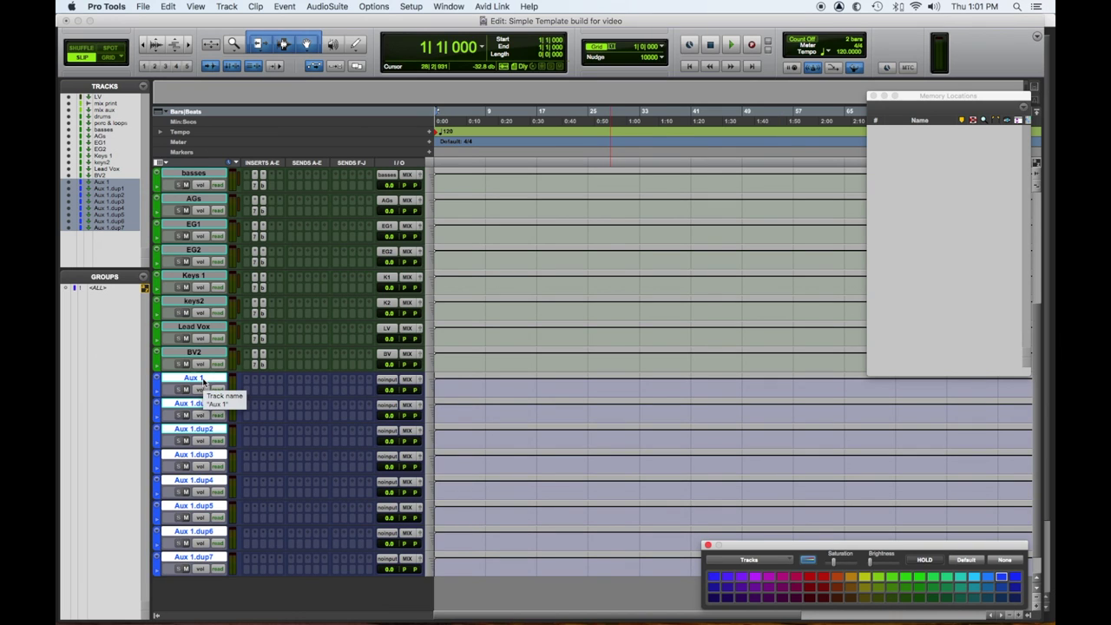
Step: Rename the first three blue aux tracks as "Vox verb", "vox slap" and "vox pitch"
{"action": "double_click", "coordinate": [201, 382]}
{"action": "type", "text": "Vox ve"}
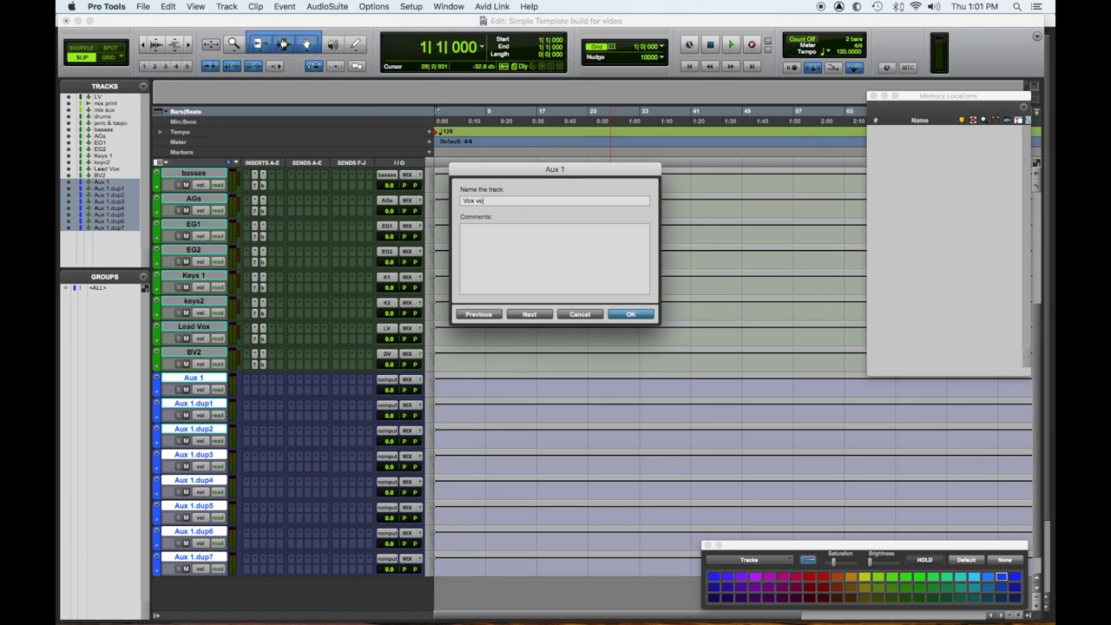
{"action": "type", "text": "rb"}
{"action": "key", "text": "super+Right"}
{"action": "type", "text": "vo"}
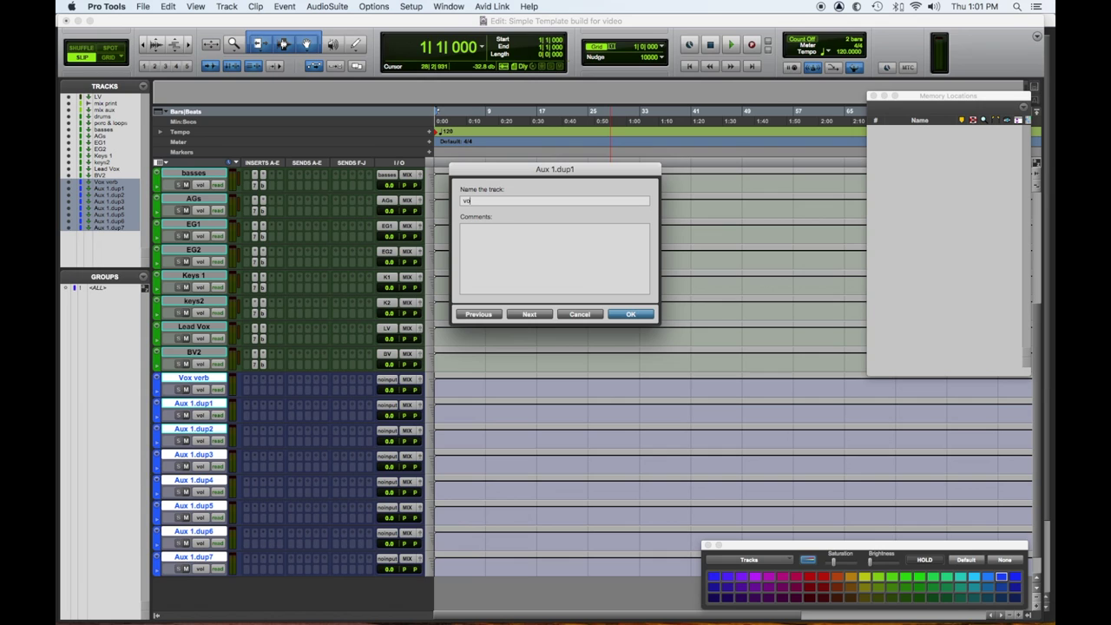
{"action": "type", "text": "x slap"}
{"action": "key", "text": "super+Right"}
{"action": "type", "text": "vox pitch"}
{"action": "key", "text": "super+Right"}
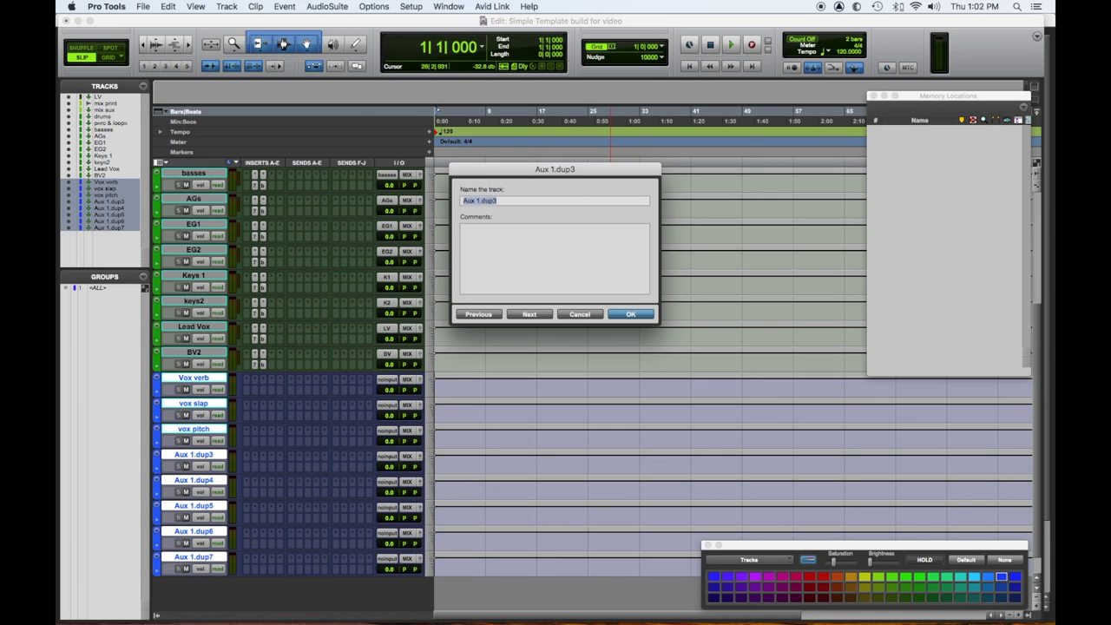
Step: Rename the fourth and fifth blue aux tracks as "vox delay 8y=th" and "vox dwly 1/4"
{"action": "type", "text": "vox "}
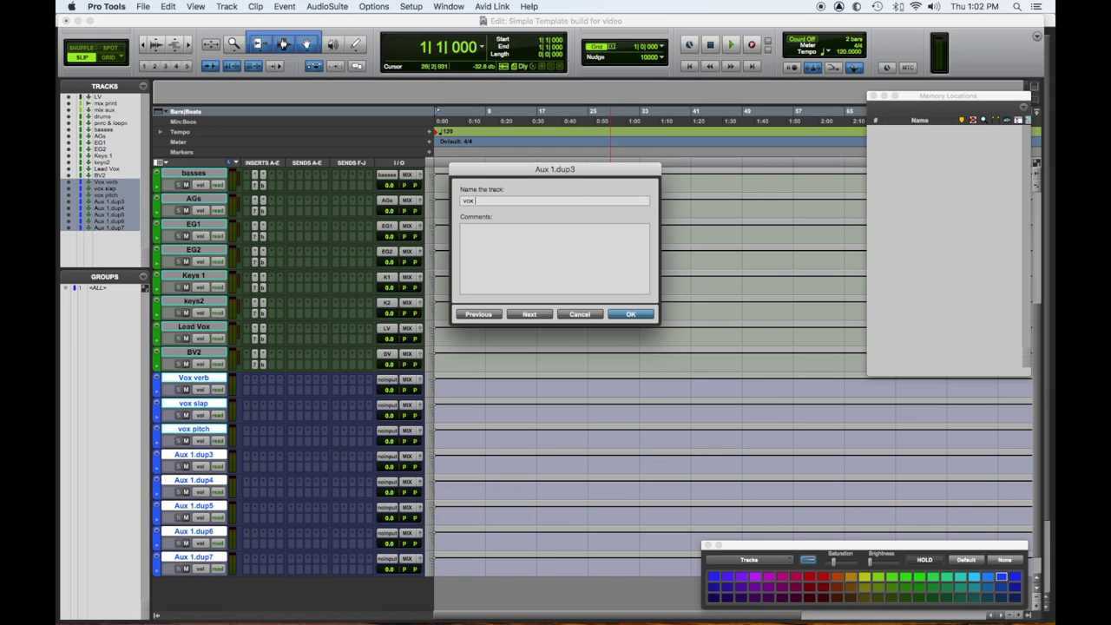
{"action": "type", "text": "delay 8y=th"}
{"action": "key", "text": "super+Right"}
{"action": "type", "text": "vox dwly 1/4"}
{"action": "key", "text": "Return"}
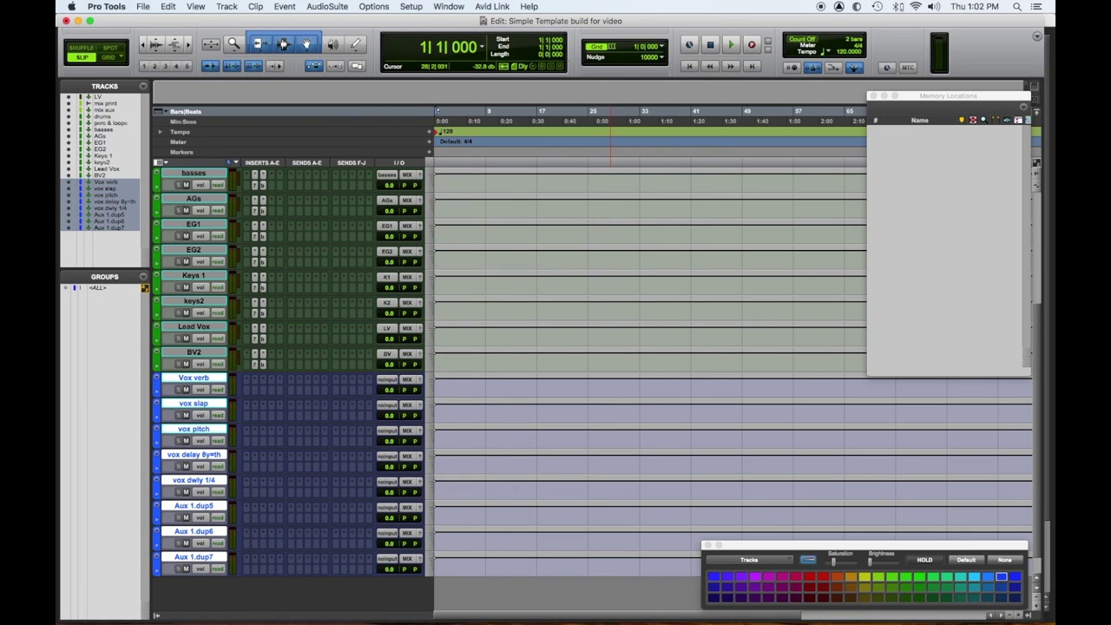
Step: Correct the two misspelled vocal delay track names to "vox delay 8th" and "vox delay 1/4"
{"action": "double_click", "coordinate": [196, 456]}
{"action": "left_click", "coordinate": [515, 200]}
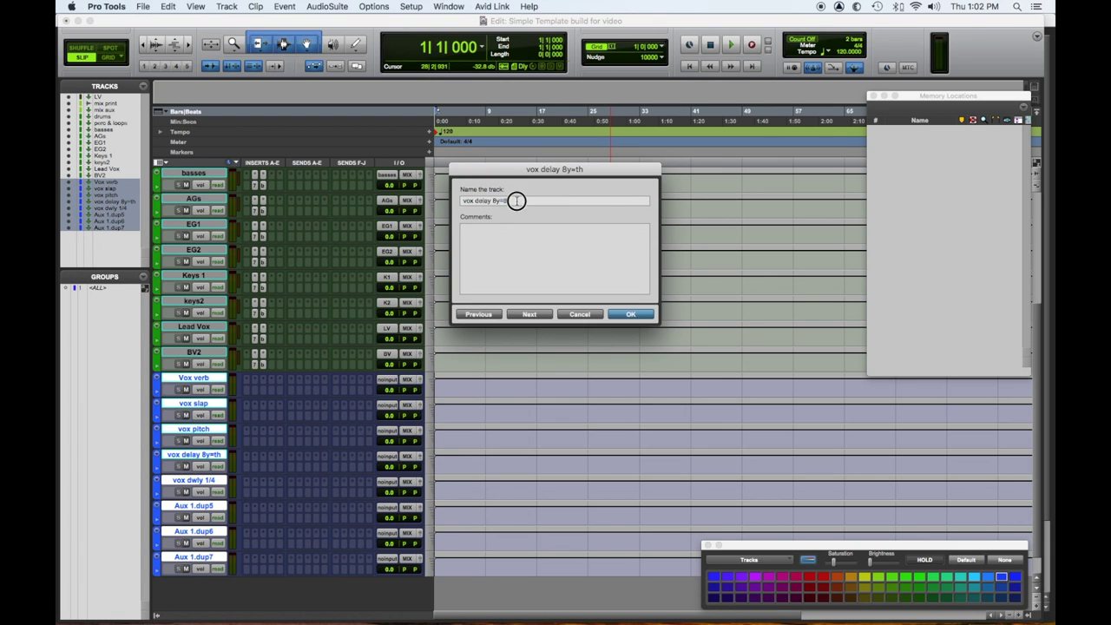
{"action": "key", "text": "BackSpace"}
{"action": "key", "text": "BackSpace"}
{"action": "key", "text": "BackSpace"}
{"action": "key", "text": "BackSpace"}
{"action": "type", "text": "th"}
{"action": "key", "text": "Return"}
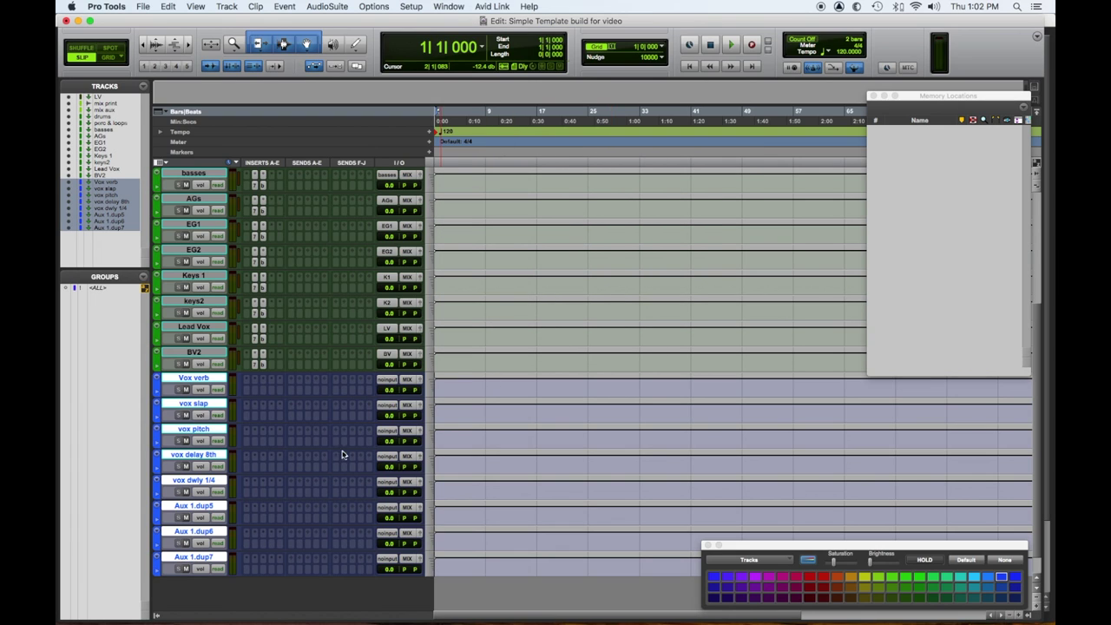
{"action": "double_click", "coordinate": [208, 482]}
{"action": "key", "text": "BackSpace"}
{"action": "key", "text": "BackSpace"}
{"action": "type", "text": "elay 1/4"}
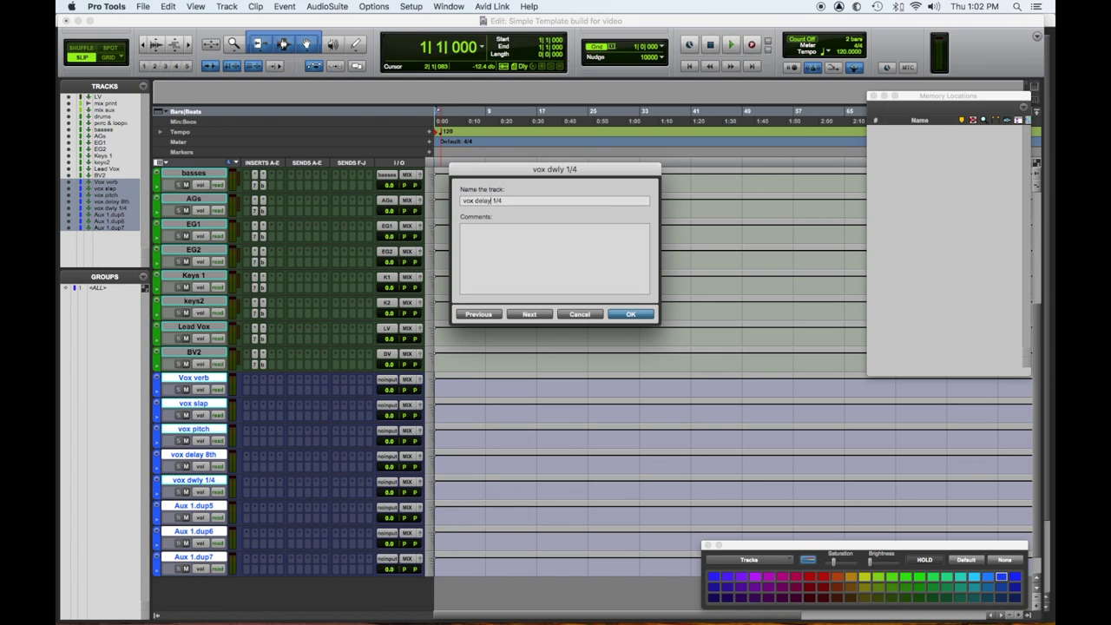
{"action": "key", "text": "Return"}
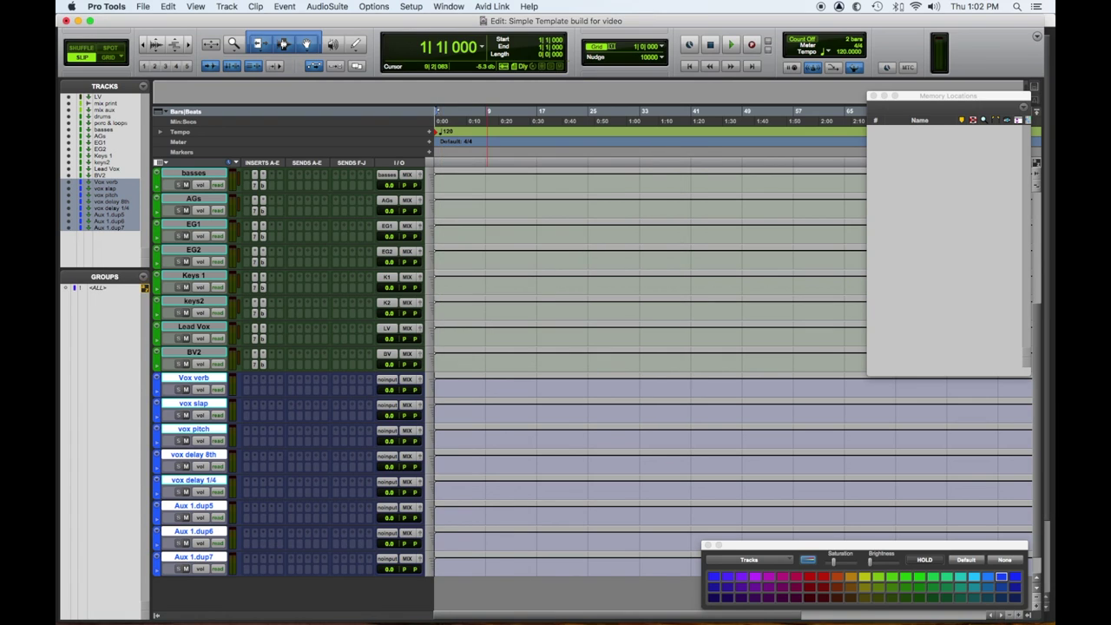
Step: Rename the sixth and seventh blue aux tracks as "BV verb" and "short verb", and colour the last two aux tracks a darker blue
{"action": "double_click", "coordinate": [196, 510]}
{"action": "type", "text": "BV verb"}
{"action": "key", "text": "Return"}
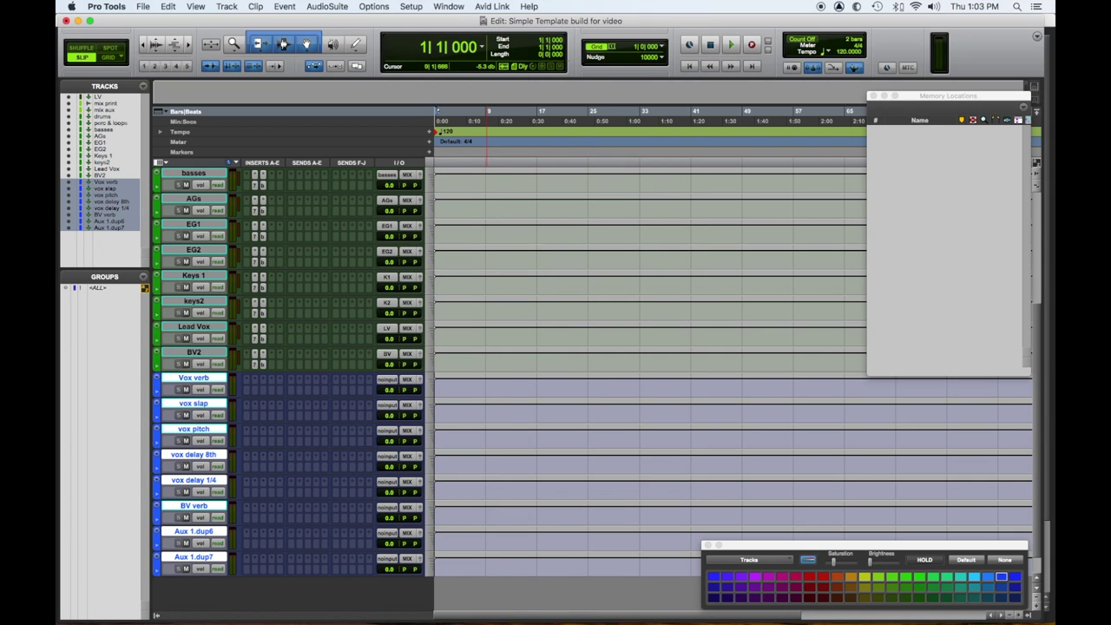
{"action": "double_click", "coordinate": [207, 531]}
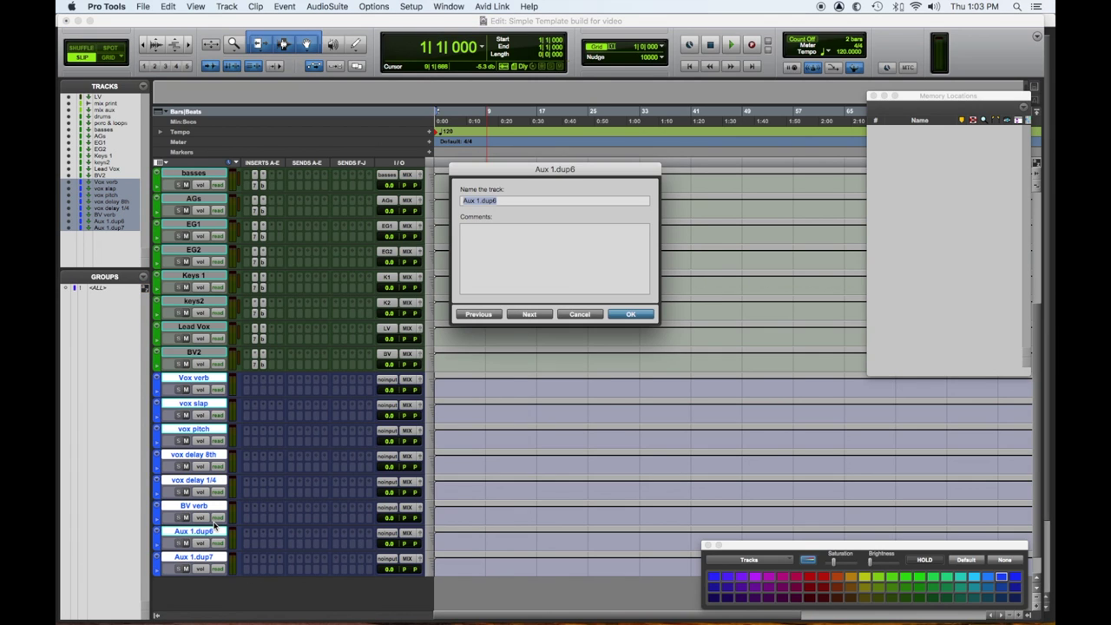
{"action": "type", "text": "short verb"}
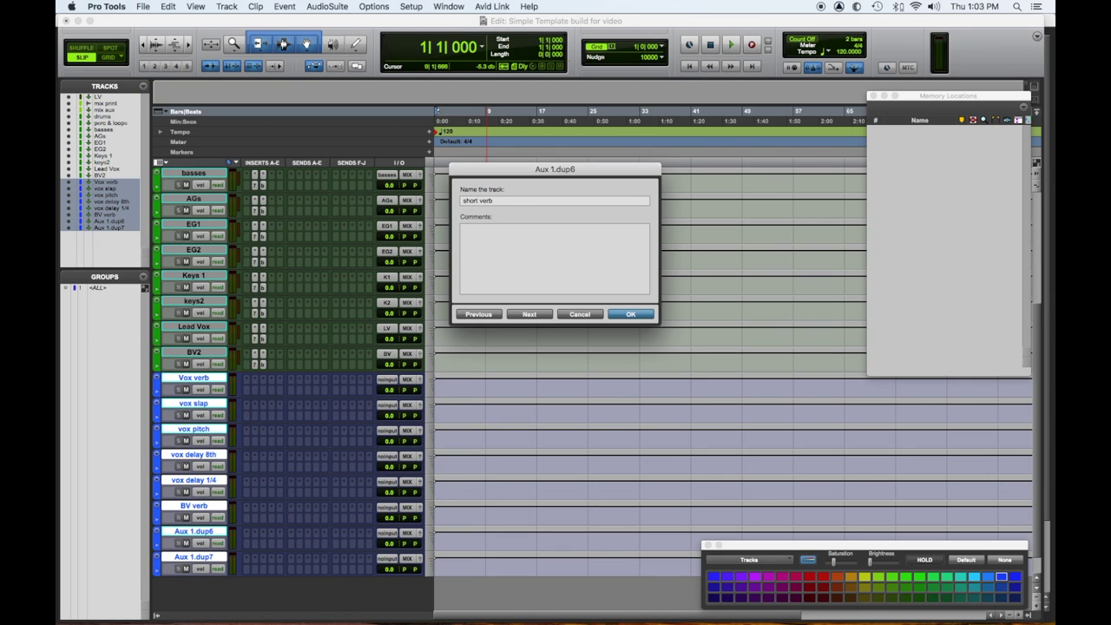
{"action": "key", "text": "Return"}
{"action": "scroll", "coordinate": [533, 417], "scroll_direction": "down", "scroll_amount": 1}
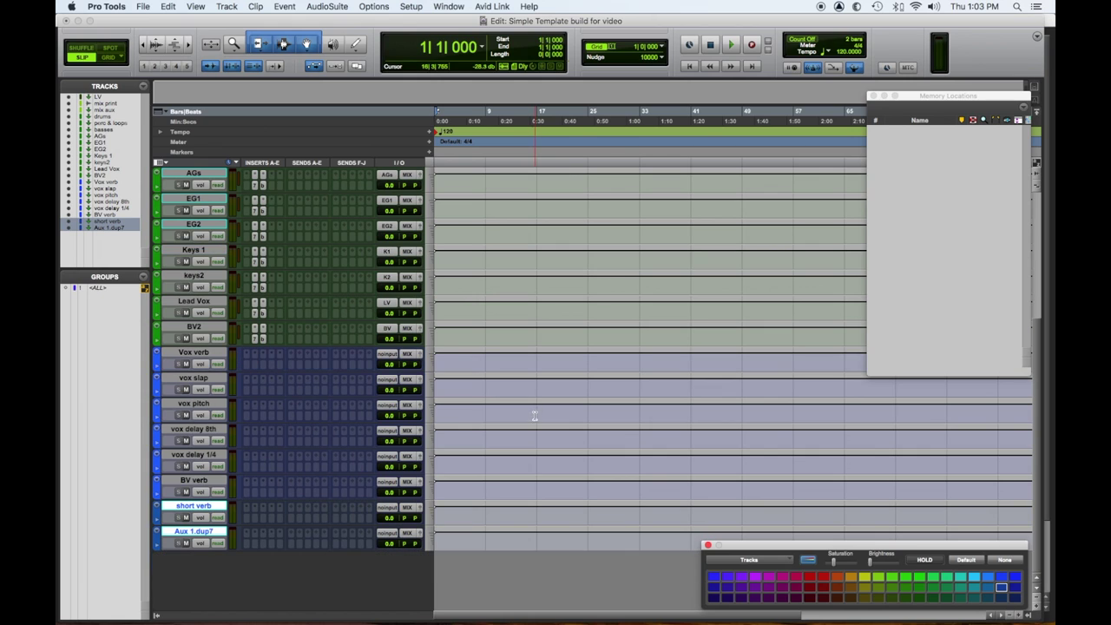
Step: Rename the last aux track as "med verb" and the LV track at the start of the session as "long verb"
{"action": "double_click", "coordinate": [196, 531]}
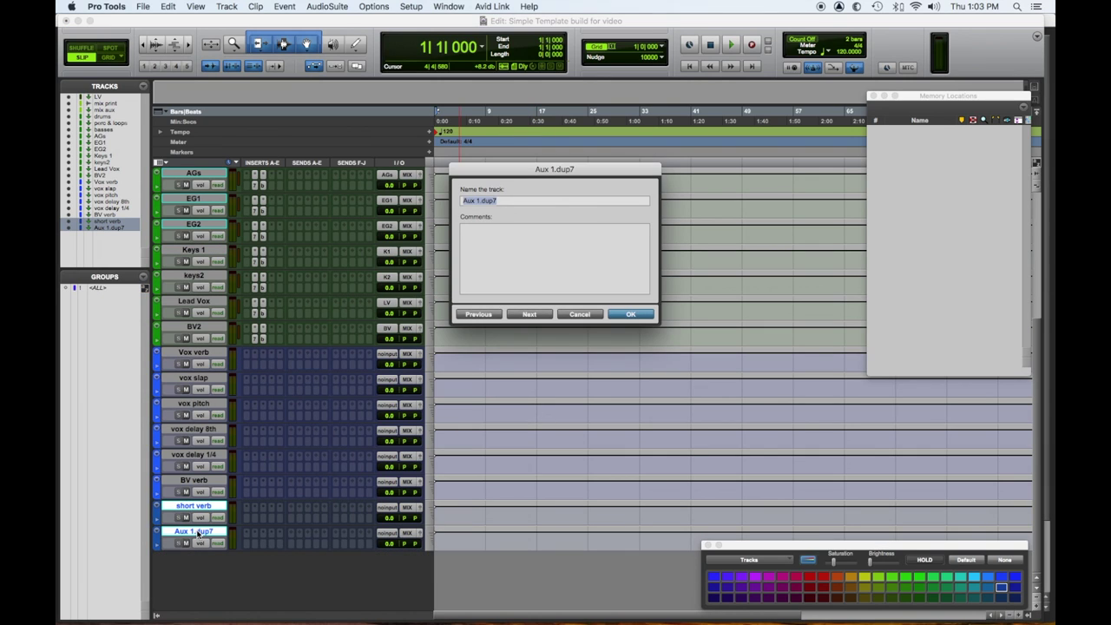
{"action": "type", "text": "med verb"}
{"action": "key", "text": "super+Right"}
{"action": "type", "text": "long verb"}
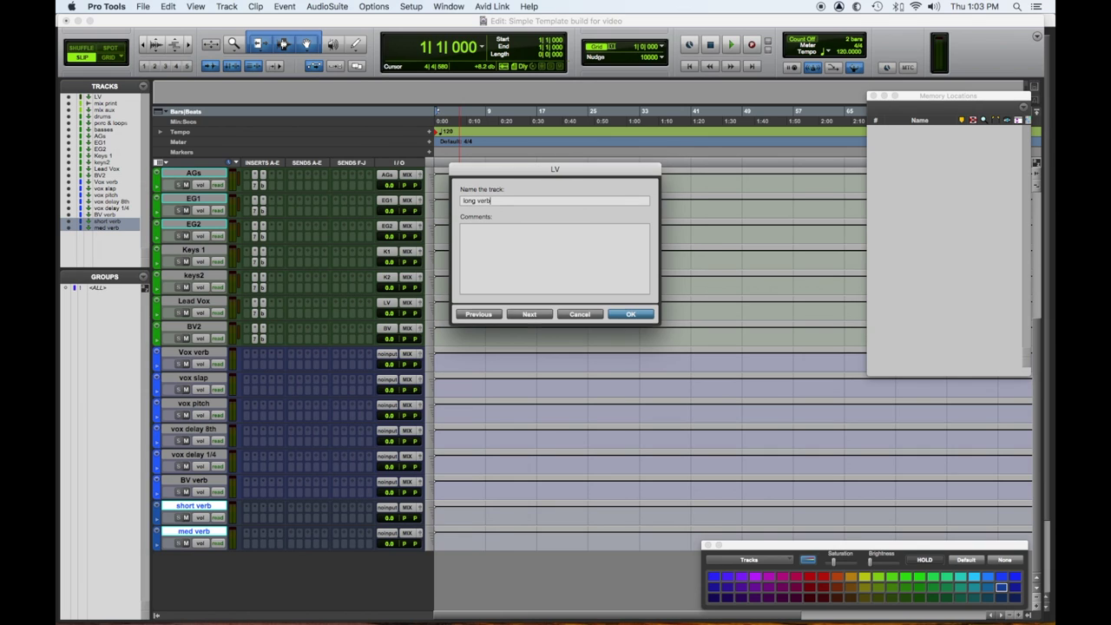
{"action": "key", "text": "Return"}
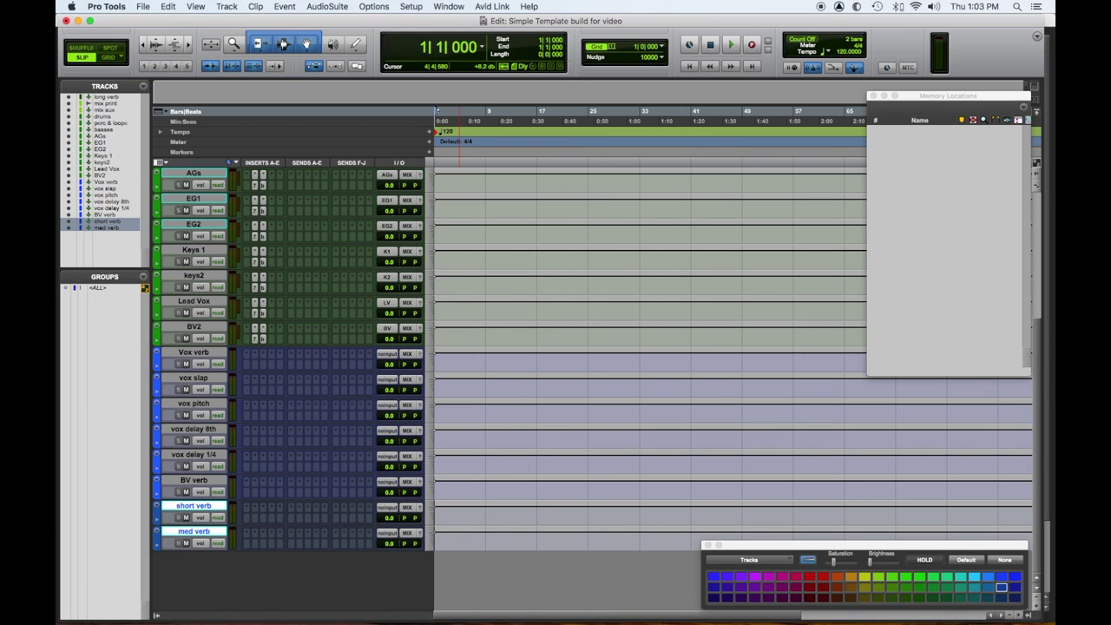
Step: Duplicate the selected short verb and med verb tracks twice, inserting the copies after them
{"action": "right_click", "coordinate": [217, 532]}
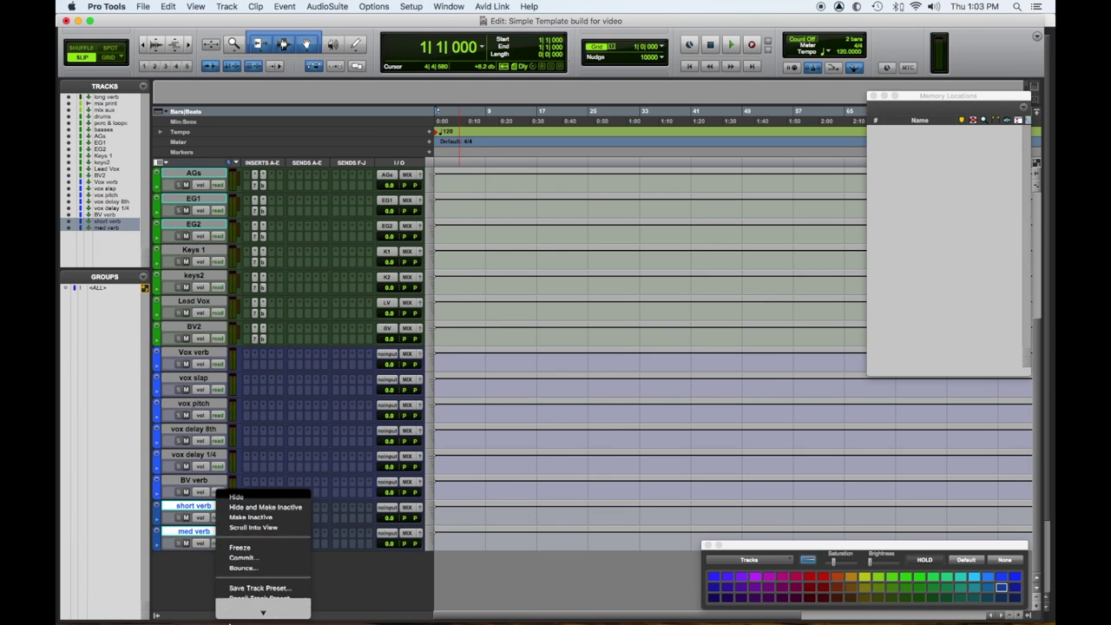
{"action": "left_click", "coordinate": [252, 595]}
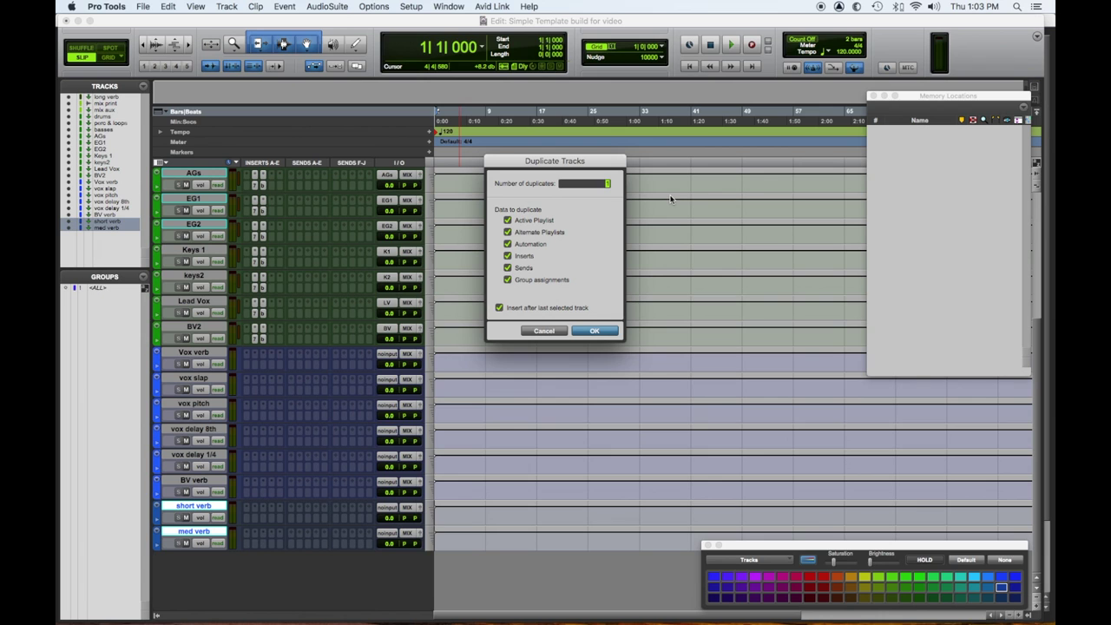
{"action": "key", "text": "Return"}
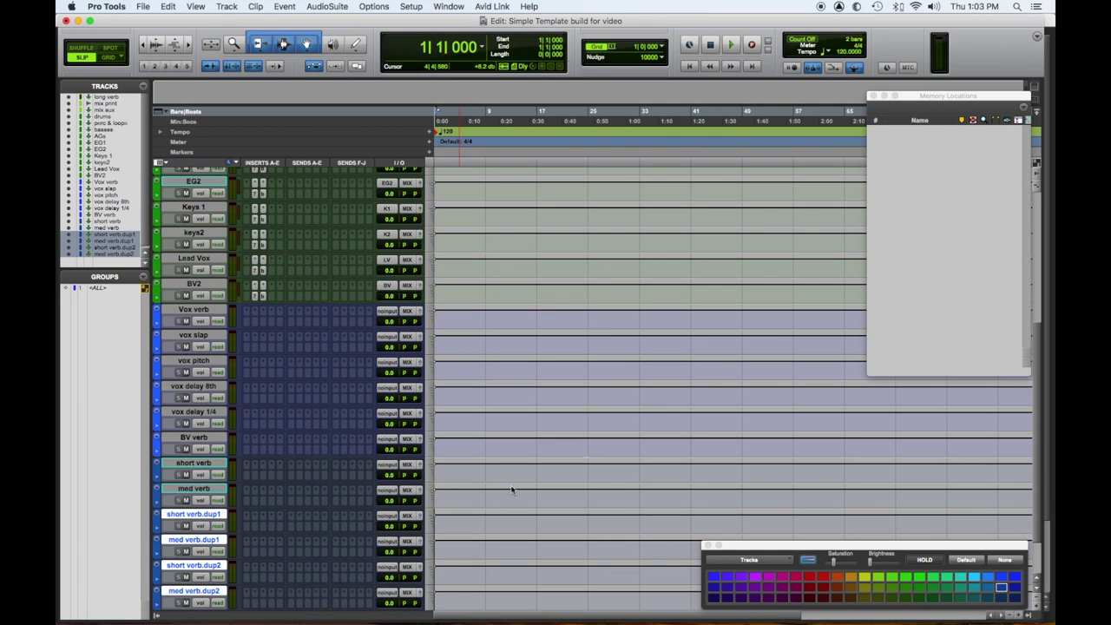
{"action": "scroll", "coordinate": [243, 439], "scroll_direction": "down", "scroll_amount": 2}
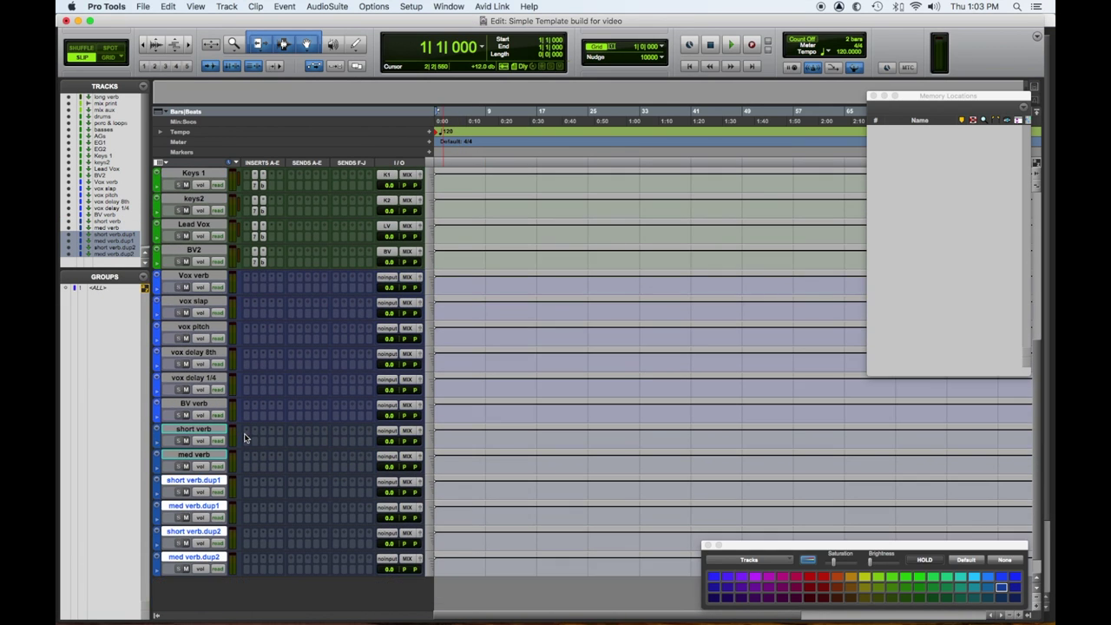
Step: Rename the first two duplicated verb tracks as "verb long" and "8th delay"
{"action": "double_click", "coordinate": [195, 480]}
{"action": "type", "text": "v"}
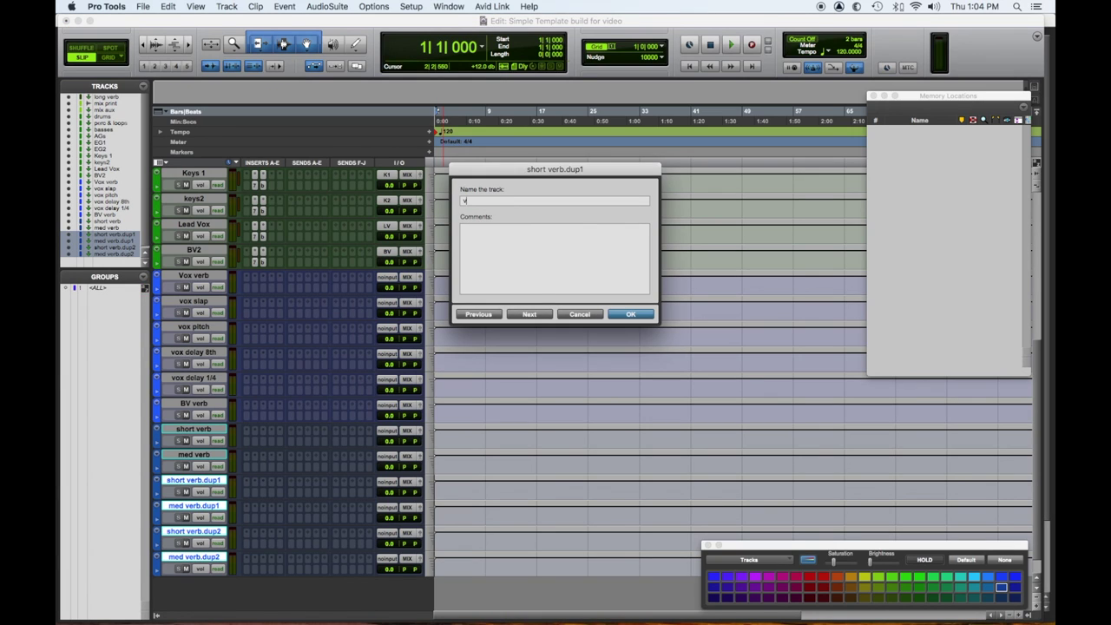
{"action": "type", "text": "erb long"}
{"action": "key", "text": "Return"}
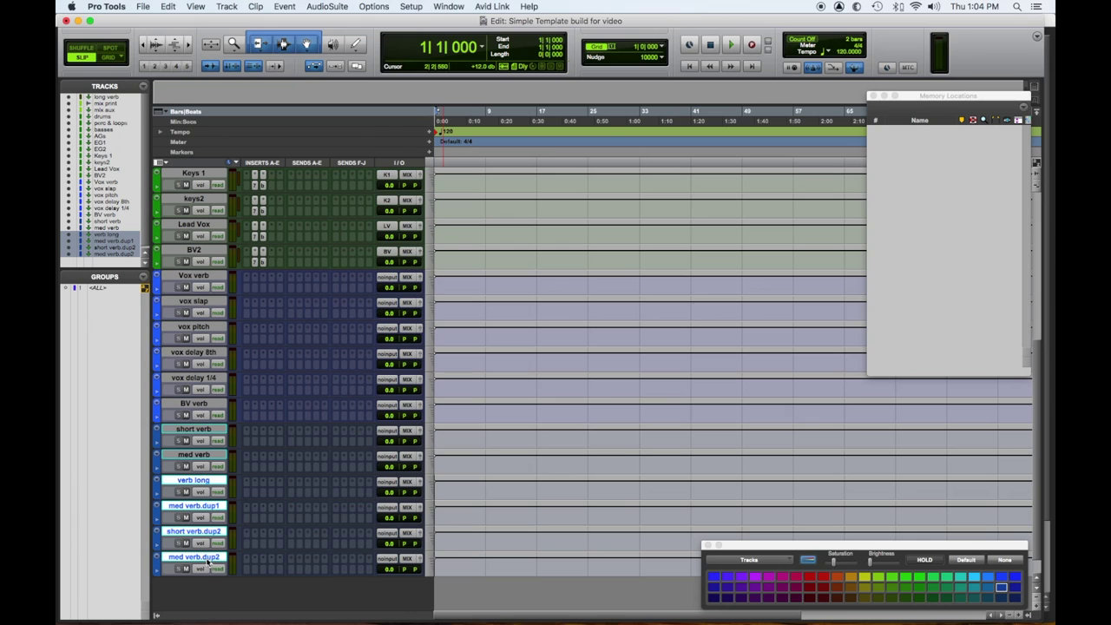
{"action": "double_click", "coordinate": [194, 507]}
{"action": "type", "text": "8th delay"}
{"action": "key", "text": "super+a"}
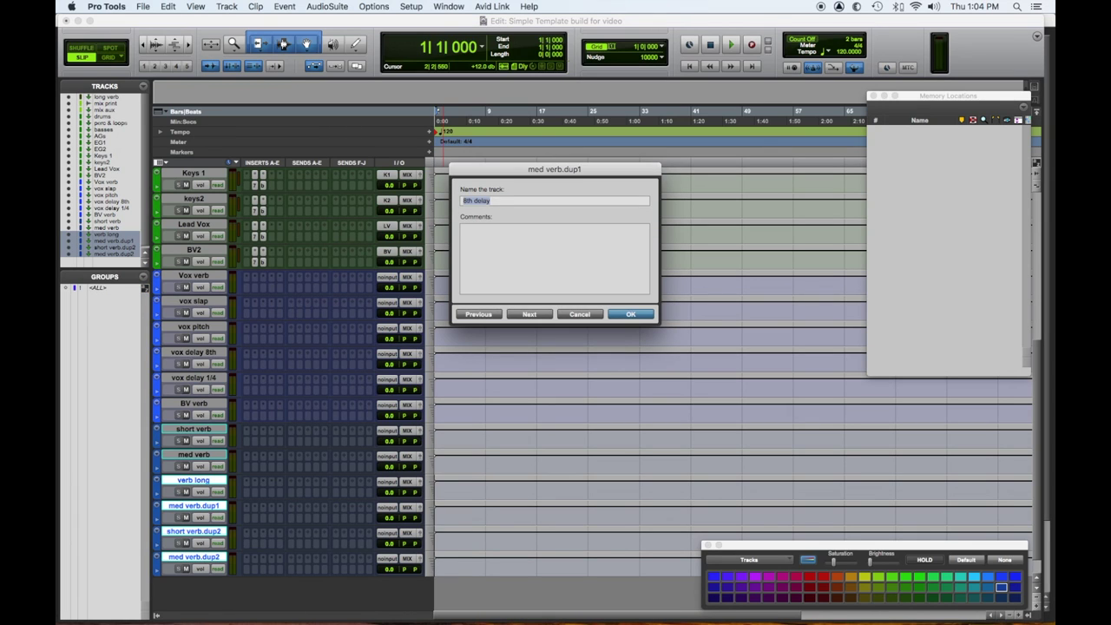
{"action": "key", "text": "super+Right"}
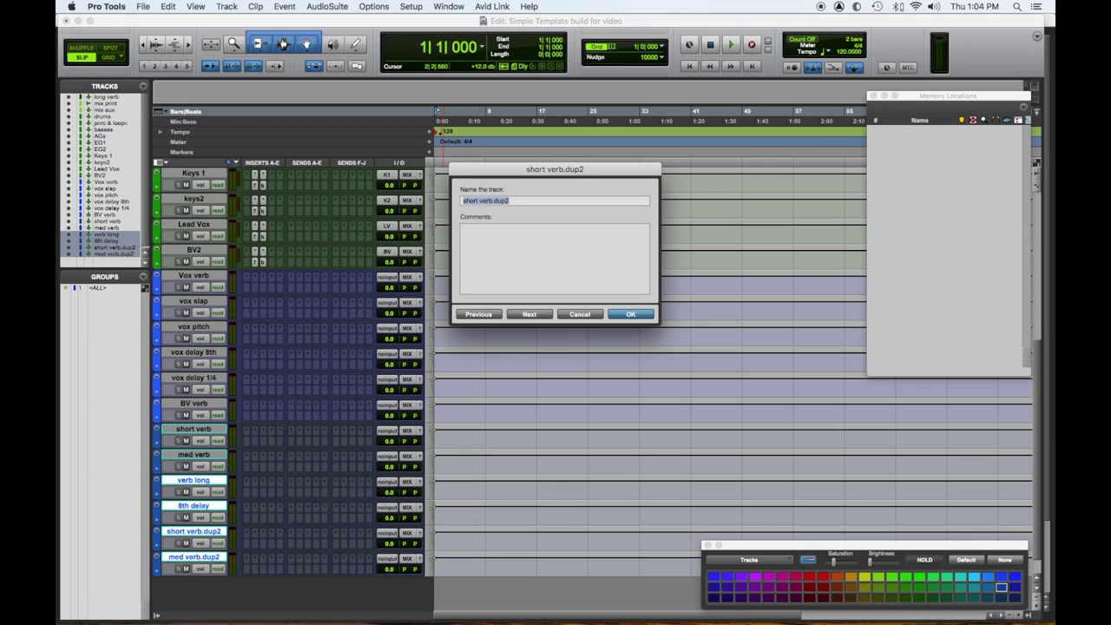
Step: Rename the remaining two duplicated verb tracks as "dotted 8th delay" and "1/4 delay"
{"action": "type", "text": "dotted 8th delay"}
{"action": "key", "text": "super+Right"}
{"action": "type", "text": "8th delay"}
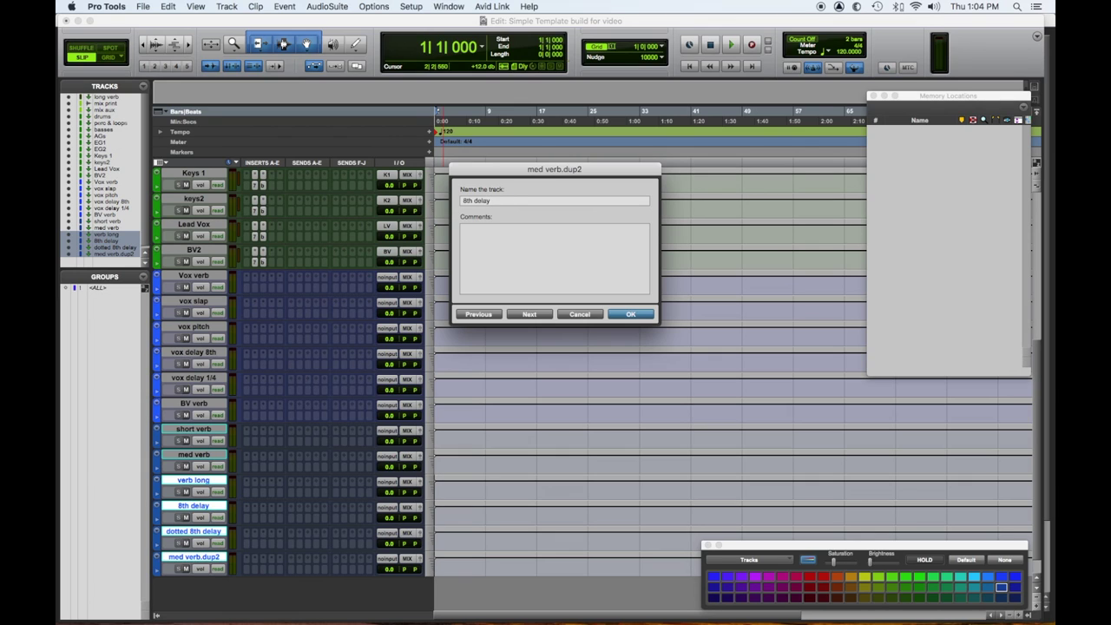
{"action": "left_click", "coordinate": [473, 200]}
{"action": "key", "text": "BackSpace"}
{"action": "key", "text": "BackSpace"}
{"action": "key", "text": "BackSpace"}
{"action": "key", "text": "BackSpace"}
{"action": "type", "text": "1/4"}
{"action": "key", "text": "Return"}
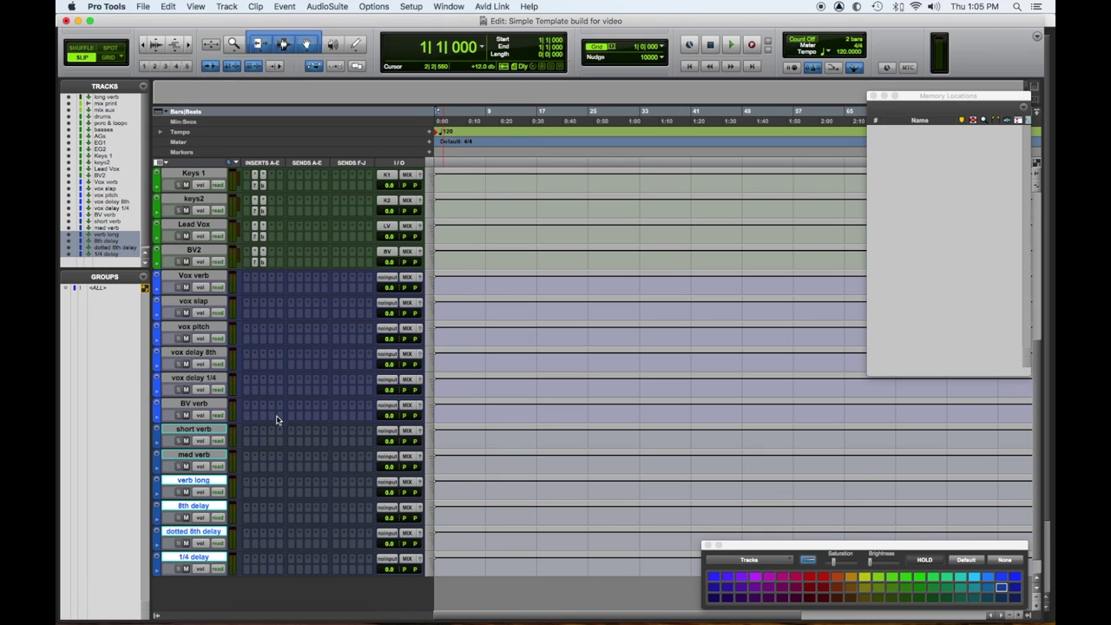
Step: Assign consecutive bus inputs, from vox verb through 1/4, to the twelve effects return tracks from Vox verb to 1/4 delay
{"action": "left_click", "coordinate": [417, 6]}
{"action": "left_click", "coordinate": [423, 81]}
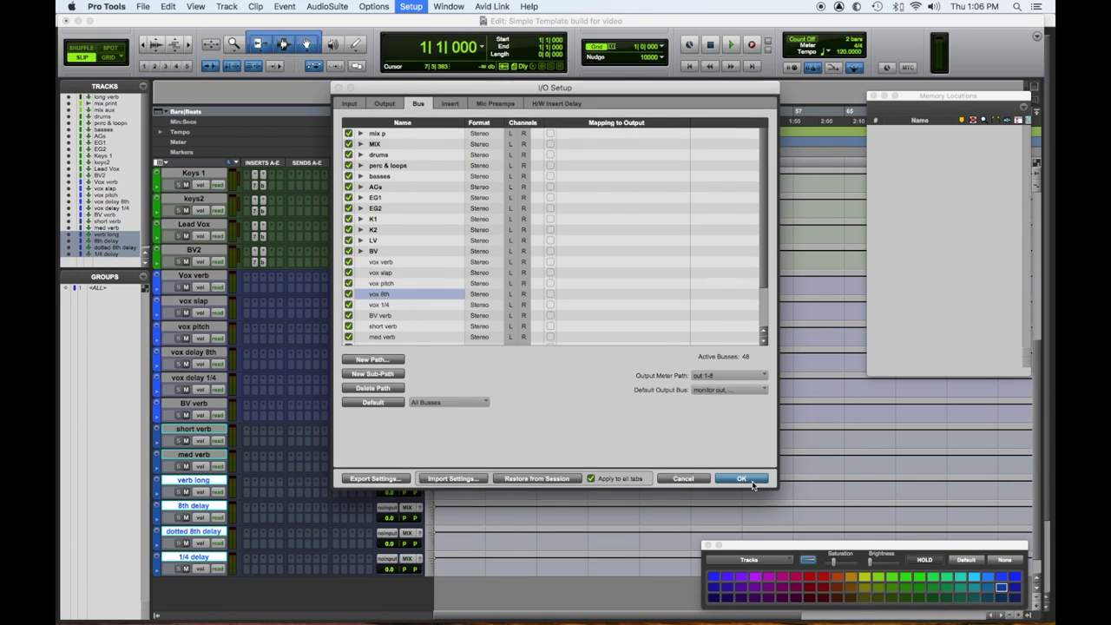
{"action": "left_click", "coordinate": [742, 479]}
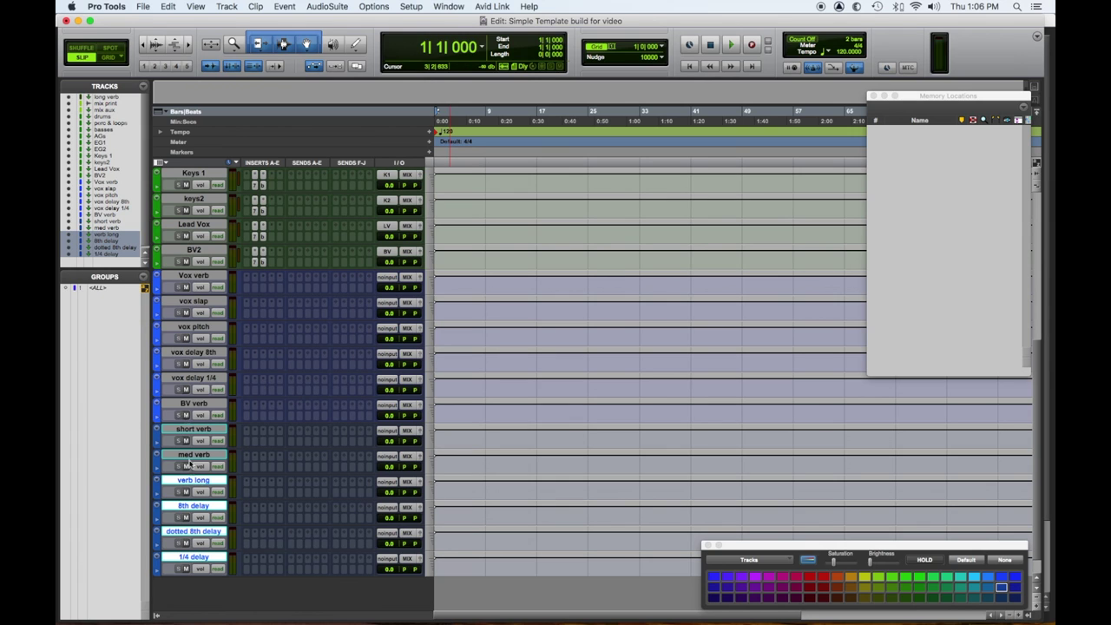
{"action": "left_click", "coordinate": [195, 275]}
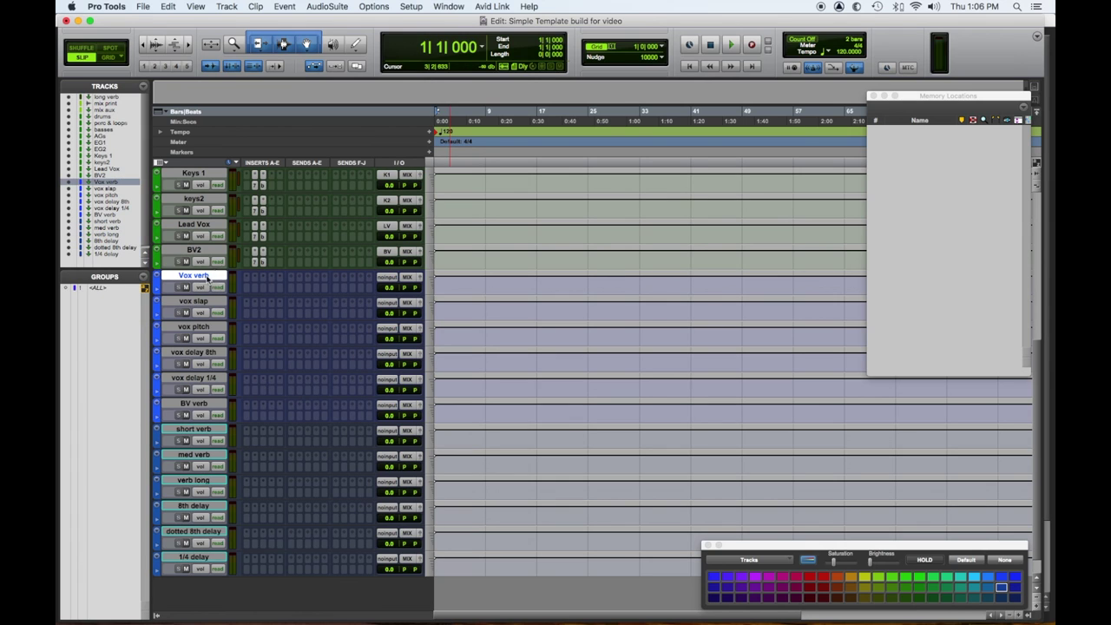
{"action": "left_click", "coordinate": [207, 560], "text": "shift"}
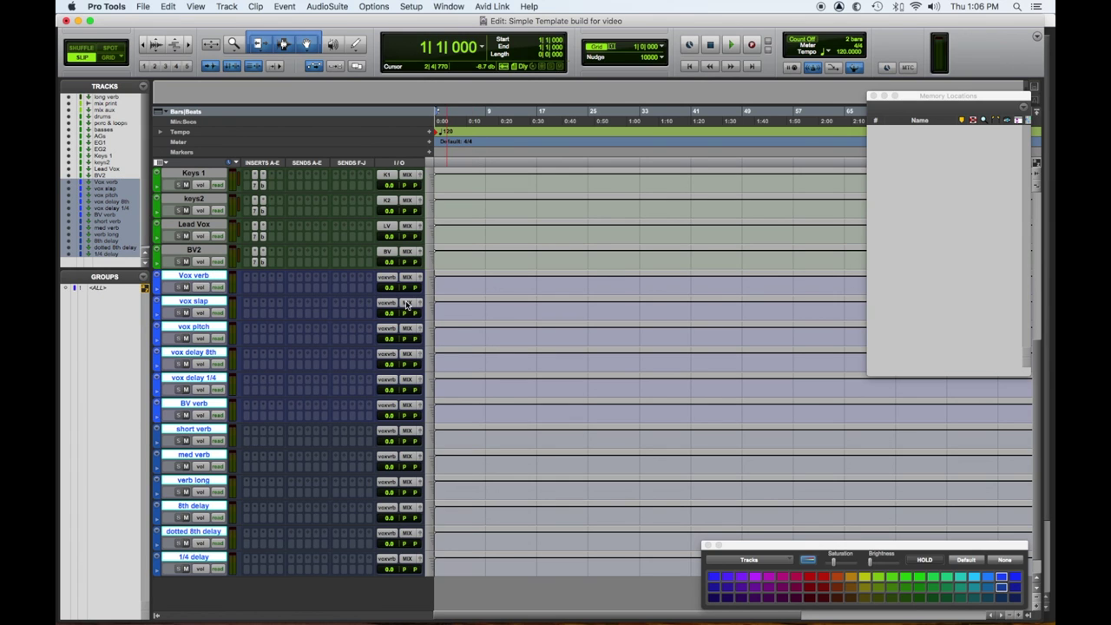
{"action": "key", "text": "super+equal"}
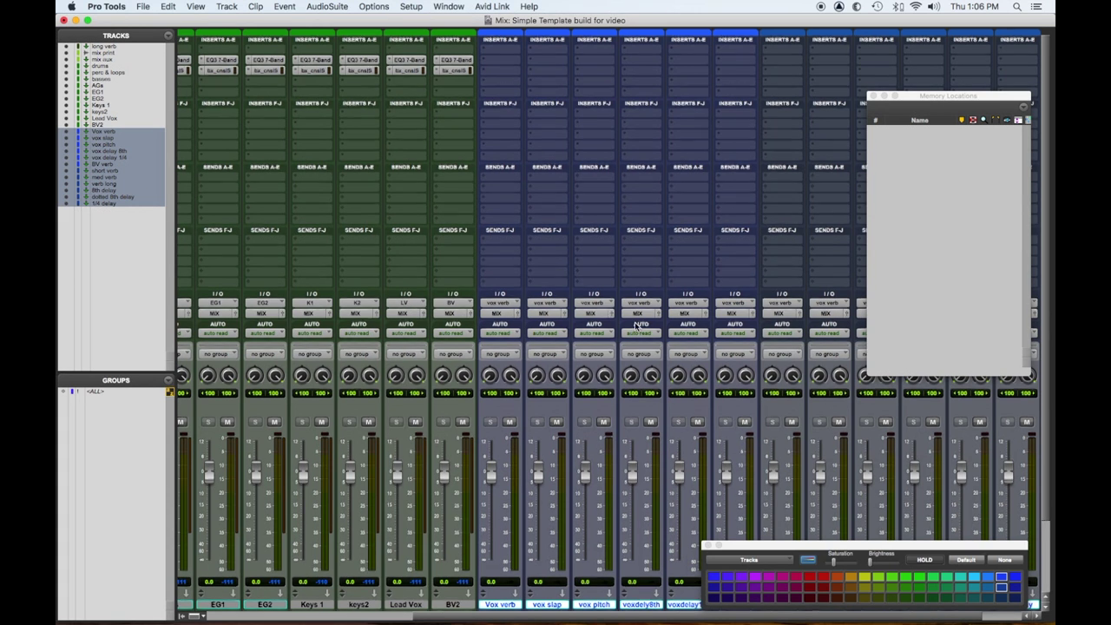
{"action": "scroll", "coordinate": [638, 325], "scroll_direction": "down", "scroll_amount": 3}
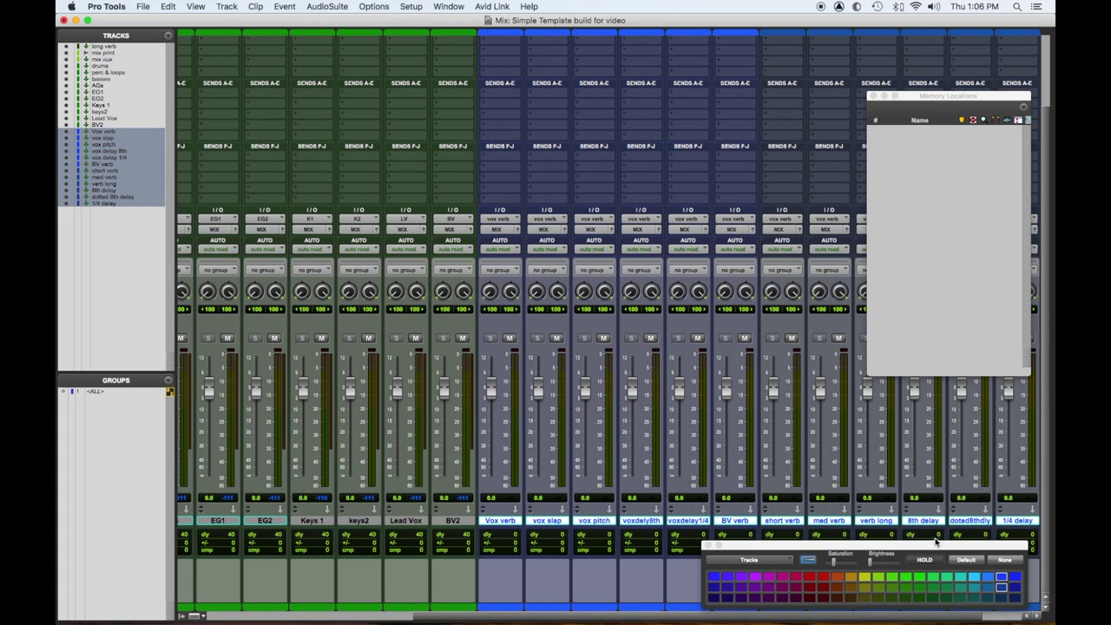
{"action": "left_click_drag", "start_coordinate": [933, 544], "coordinate": [580, 322]}
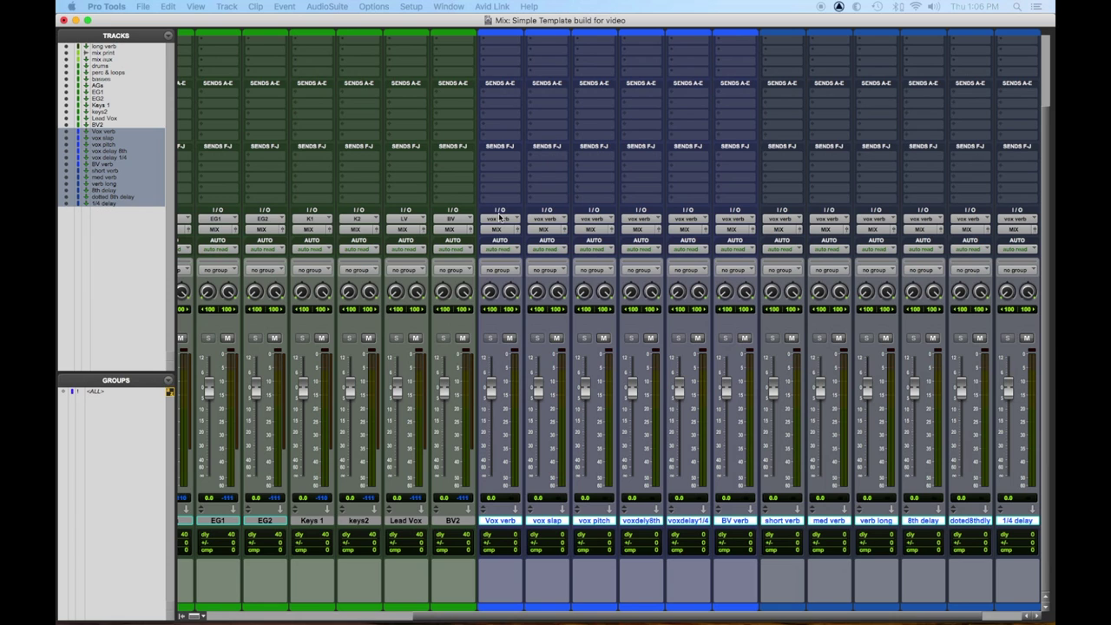
{"action": "left_click", "coordinate": [500, 217]}
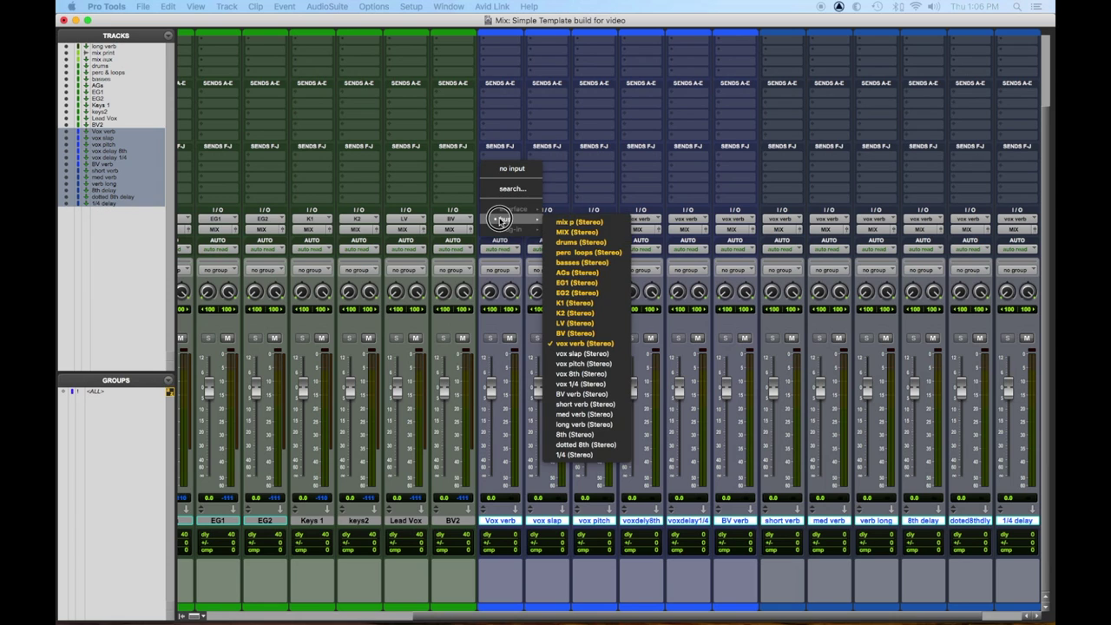
{"action": "left_click", "coordinate": [575, 344], "text": "alt+shift+super"}
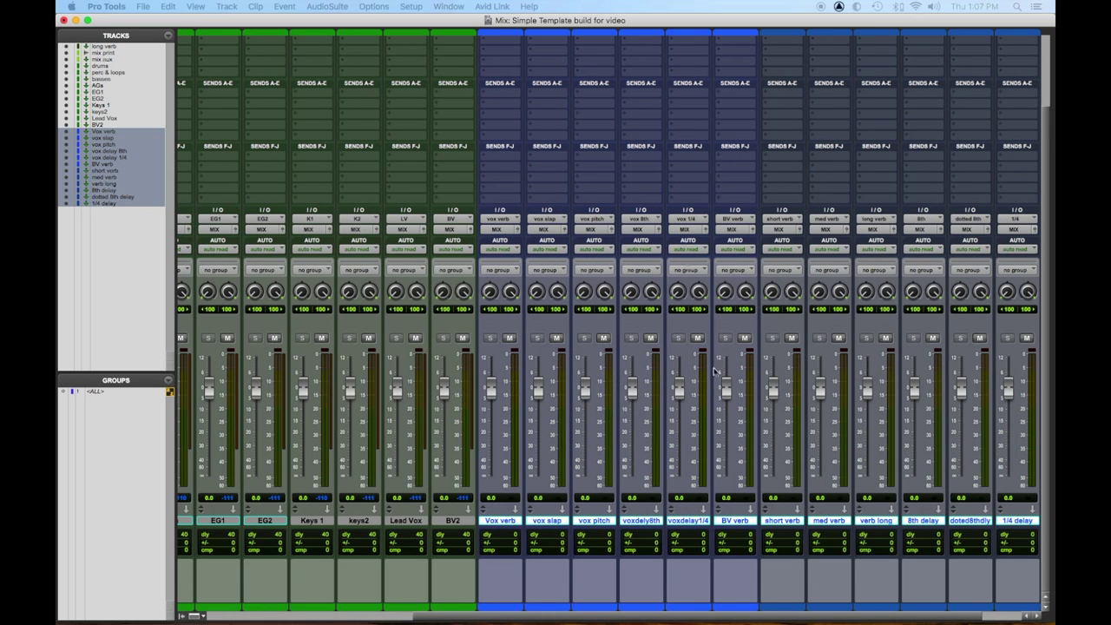
Step: Insert the native stereo ValhallaVintageVerb plug-in on the Vox verb track
{"action": "key", "text": "super+equal"}
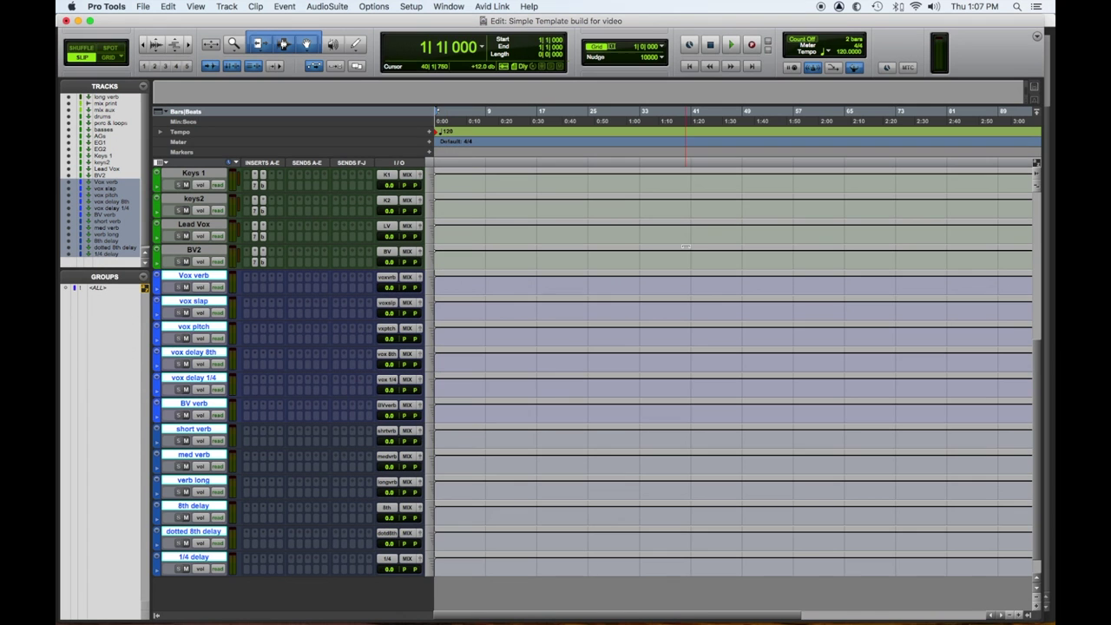
{"action": "left_click", "coordinate": [256, 281]}
{"action": "mouse_move", "coordinate": [313, 287]}
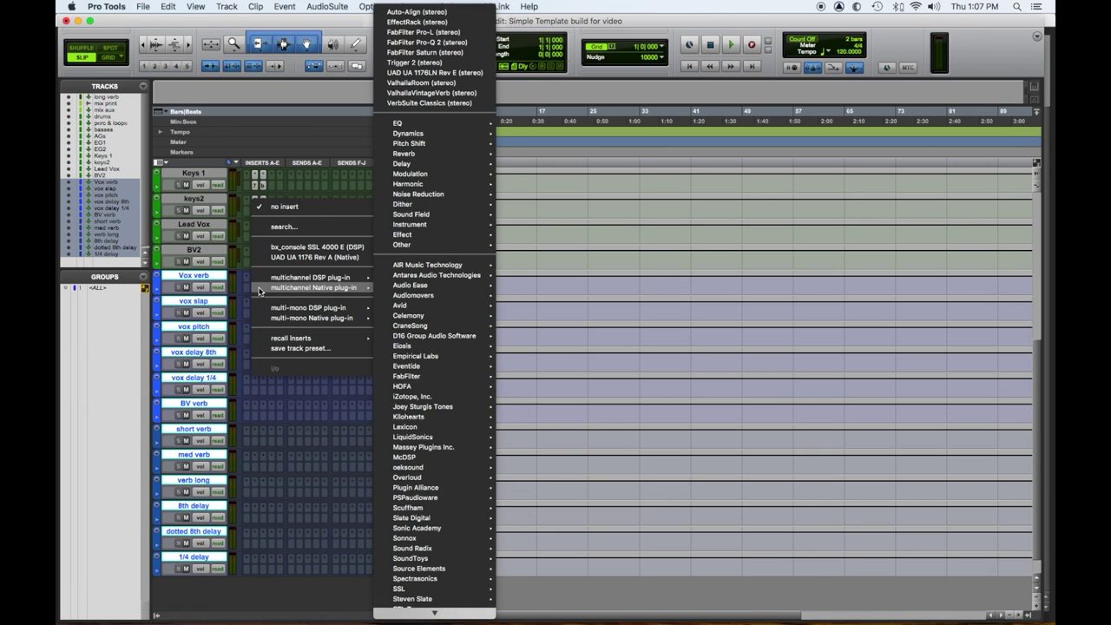
{"action": "mouse_move", "coordinate": [400, 622]}
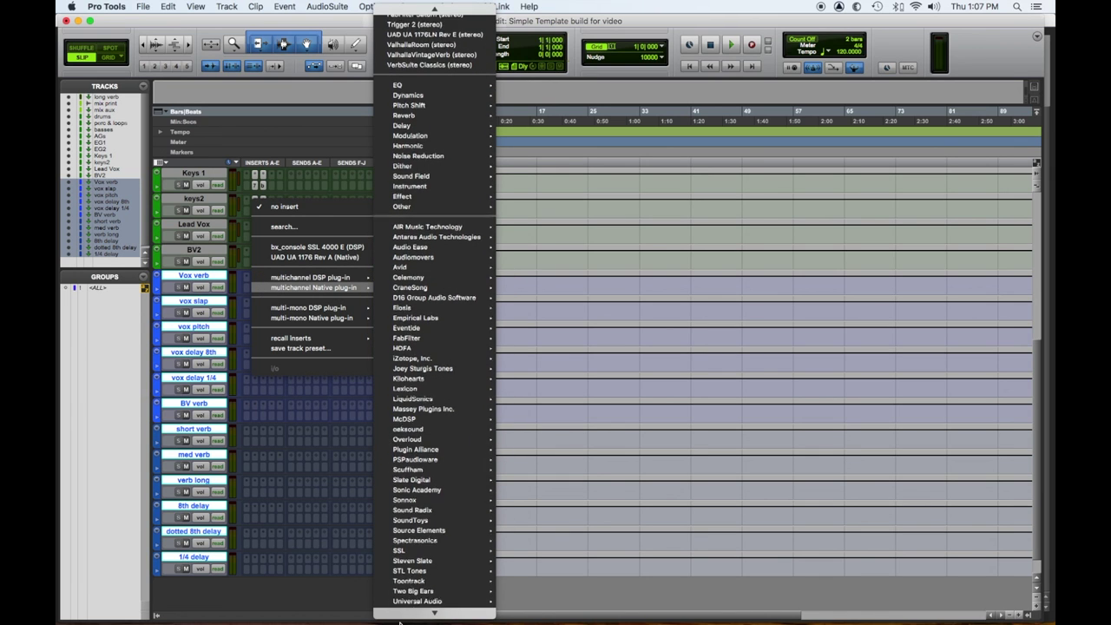
{"action": "mouse_move", "coordinate": [417, 581]}
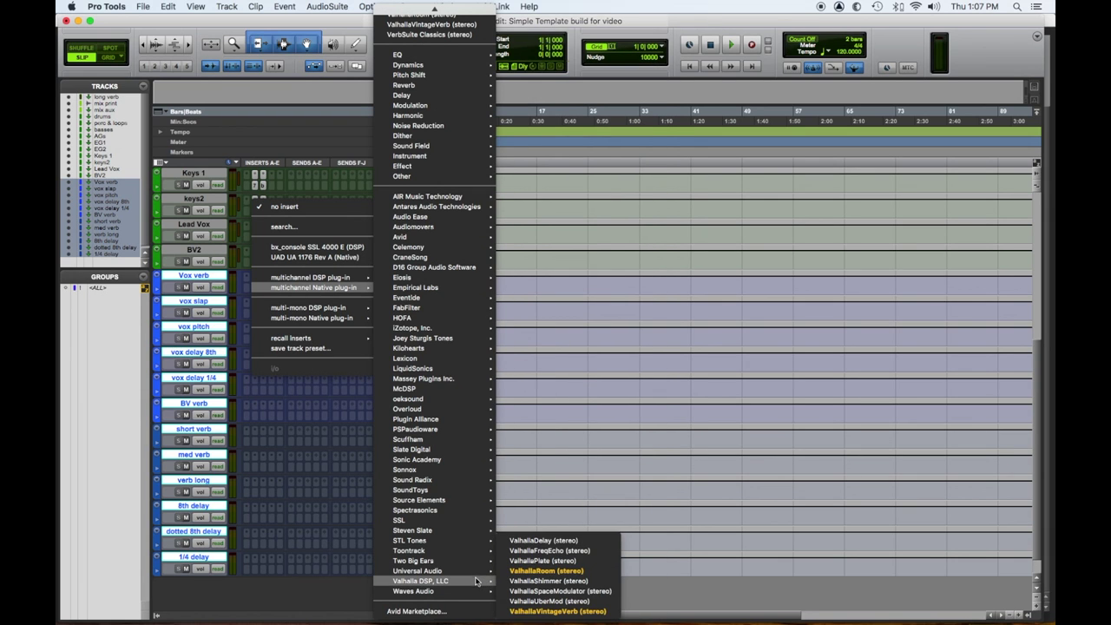
{"action": "left_click", "coordinate": [525, 611]}
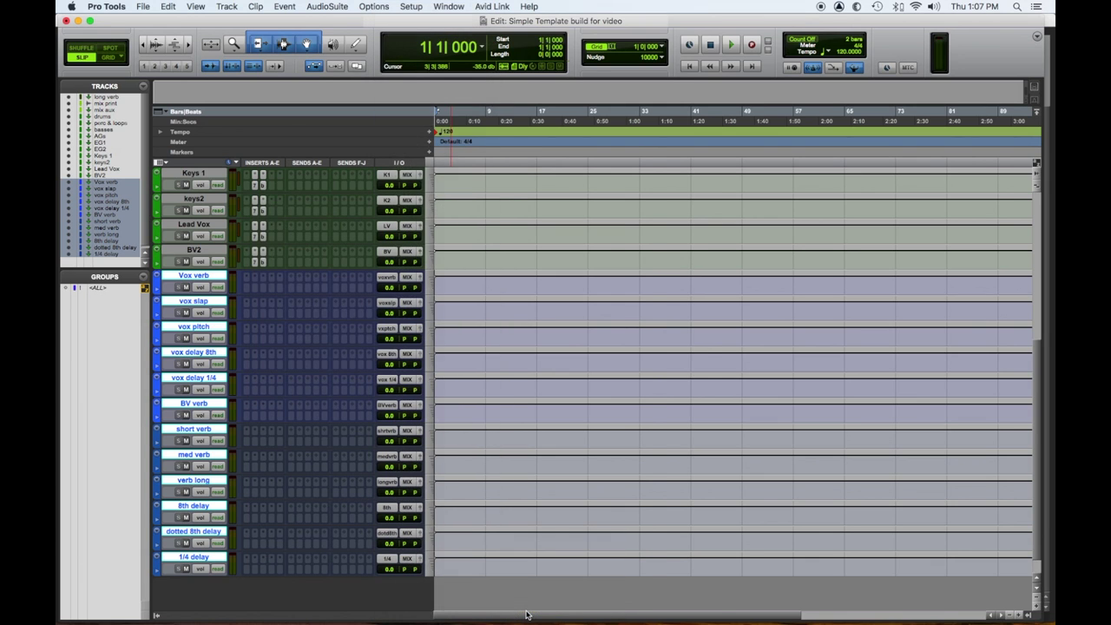
Step: Set the vocal reverb to NOW color and Plate mode with about 127 ms predelay, and lower its decay and high-frequency damping
{"action": "left_click", "coordinate": [401, 345]}
{"action": "left_click", "coordinate": [406, 396]}
{"action": "left_click", "coordinate": [240, 345]}
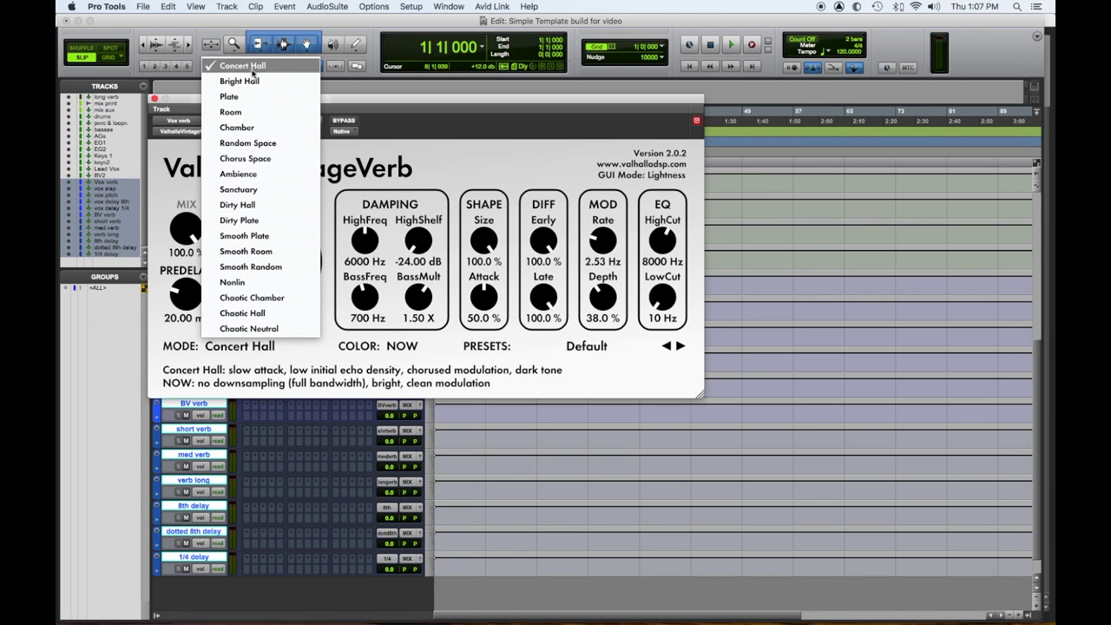
{"action": "left_click", "coordinate": [249, 98]}
{"action": "left_click_drag", "start_coordinate": [263, 299], "coordinate": [250, 261]}
{"action": "left_click_drag", "start_coordinate": [189, 294], "coordinate": [205, 251]}
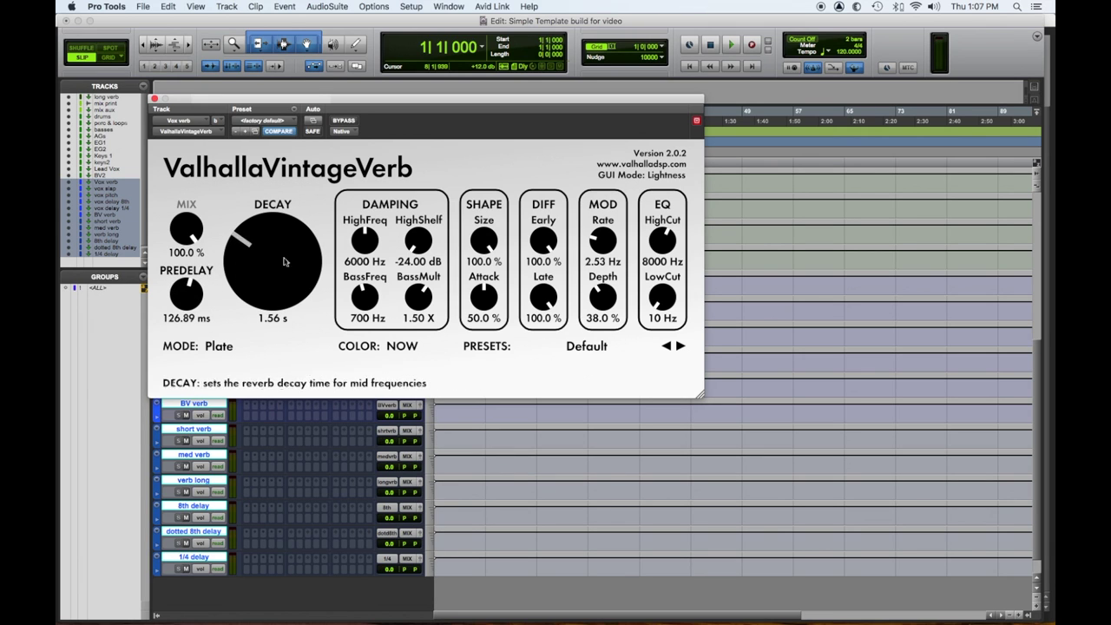
{"action": "left_click_drag", "start_coordinate": [269, 262], "coordinate": [262, 269]}
{"action": "left_click_drag", "start_coordinate": [363, 245], "coordinate": [358, 260]}
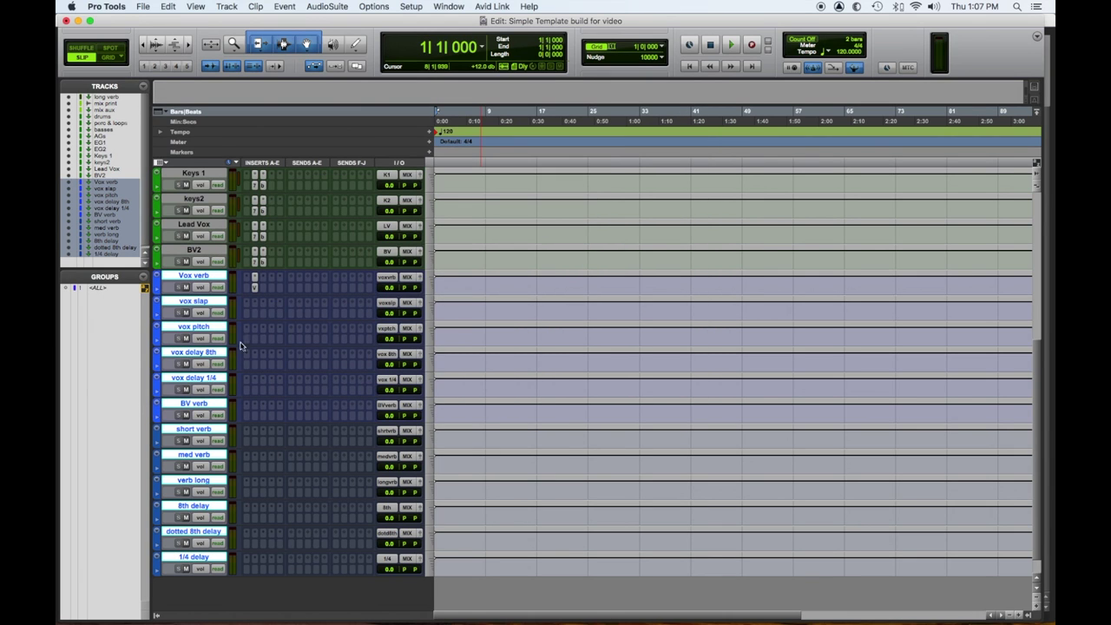
Step: Insert Avid's stereo Reel Tape Delay DSP plug-in on the vox slap track
{"action": "left_click", "coordinate": [253, 303]}
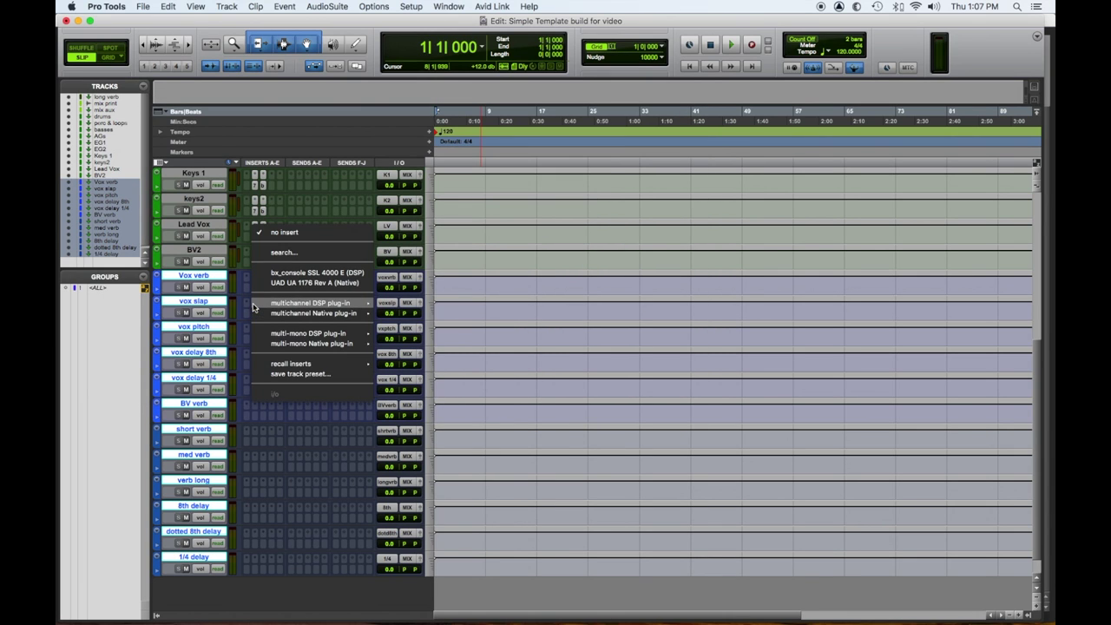
{"action": "mouse_move", "coordinate": [313, 306]}
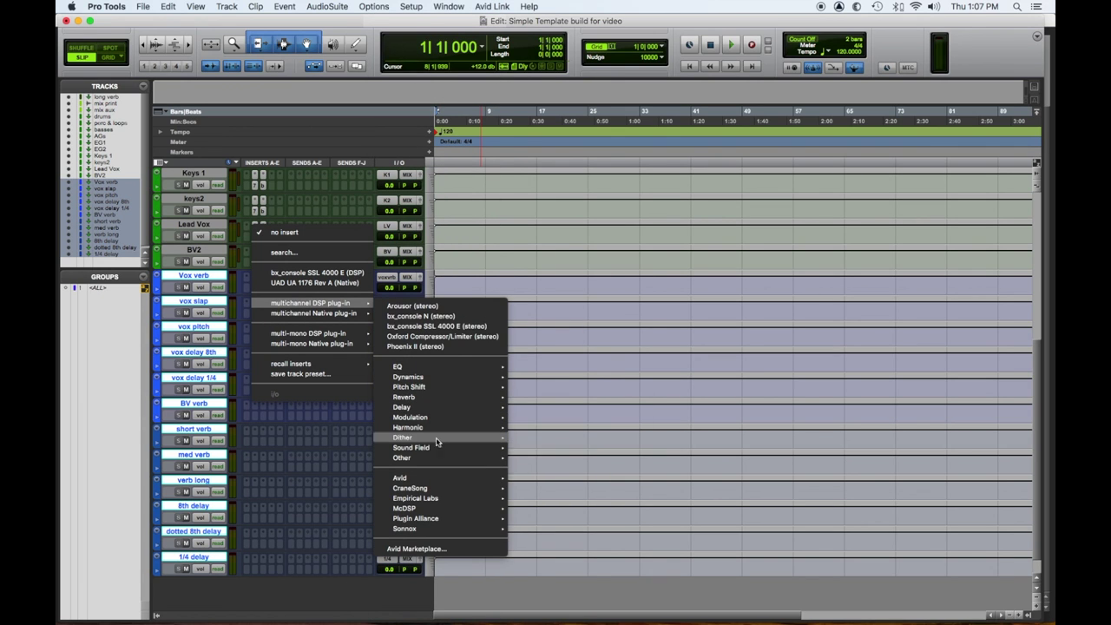
{"action": "mouse_move", "coordinate": [456, 478]}
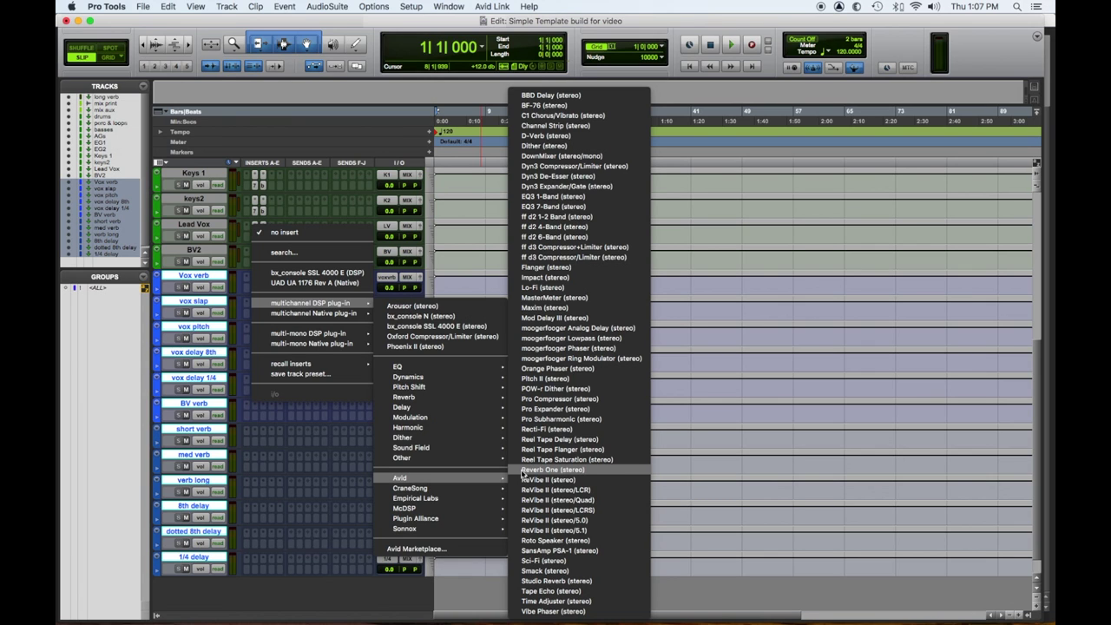
{"action": "left_click", "coordinate": [531, 440]}
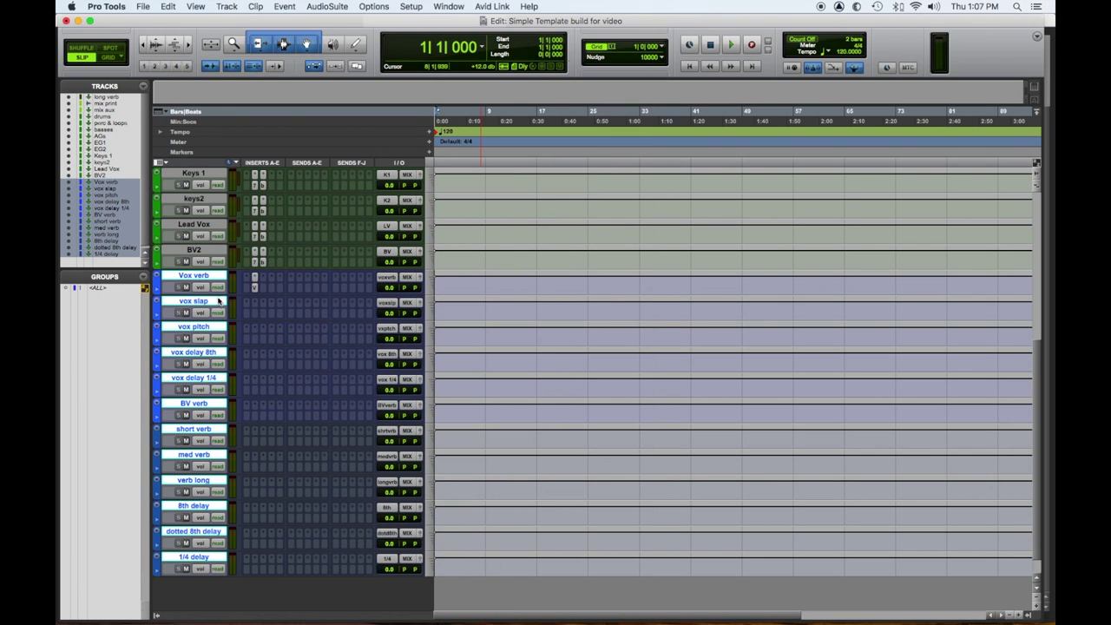
Step: Keep the tape delay's formula at Classic, set its delay time to 166 ms and close the plug-in window
{"action": "left_click", "coordinate": [349, 284]}
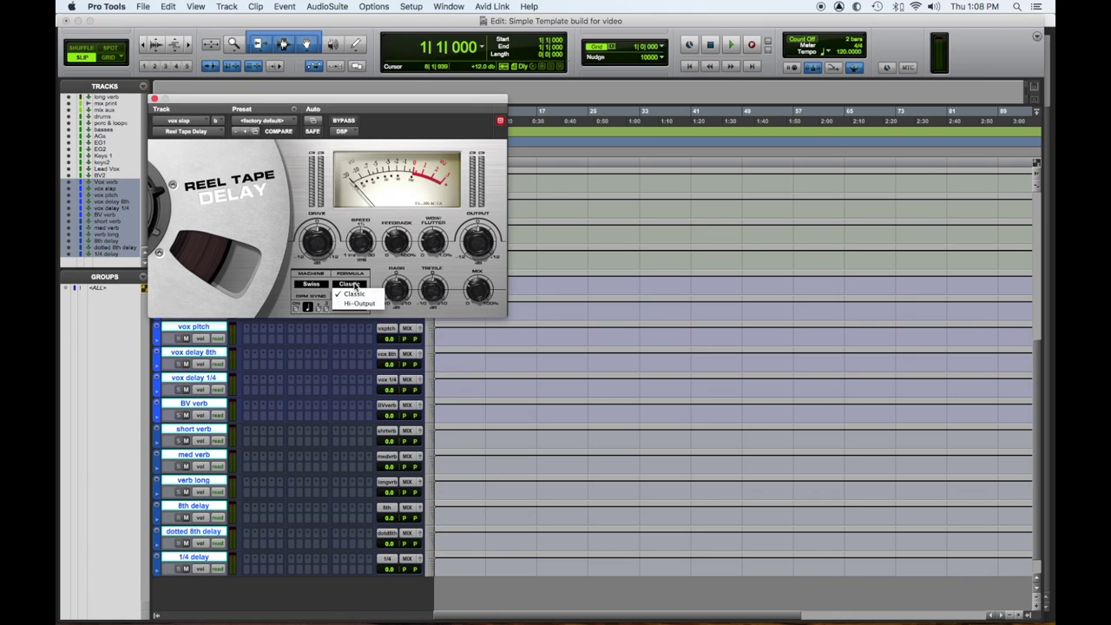
{"action": "left_click", "coordinate": [354, 293]}
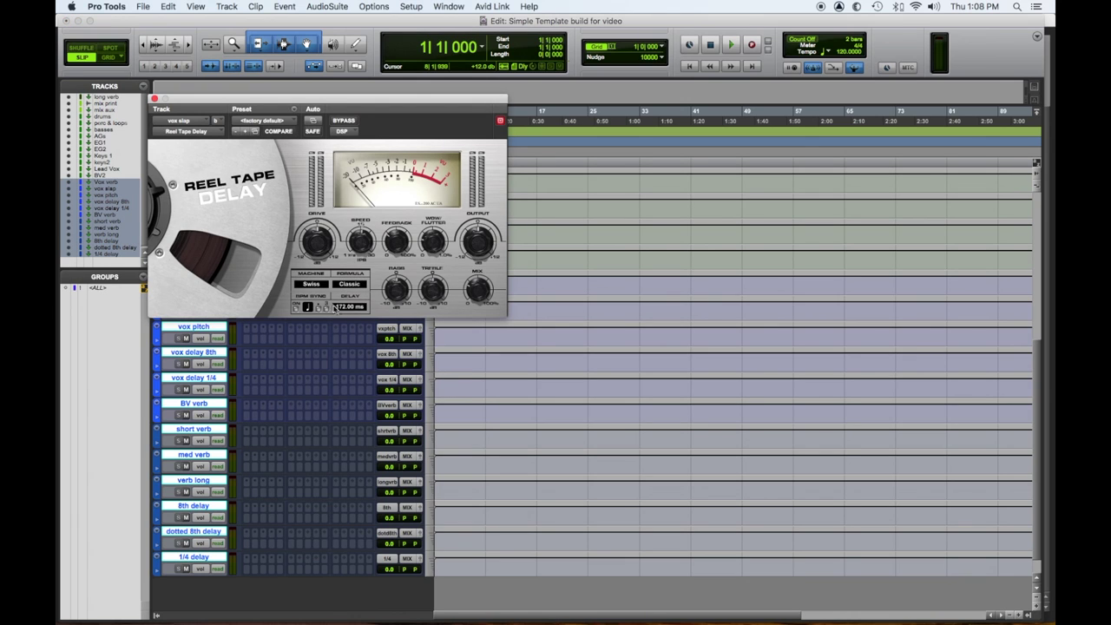
{"action": "left_click", "coordinate": [348, 306]}
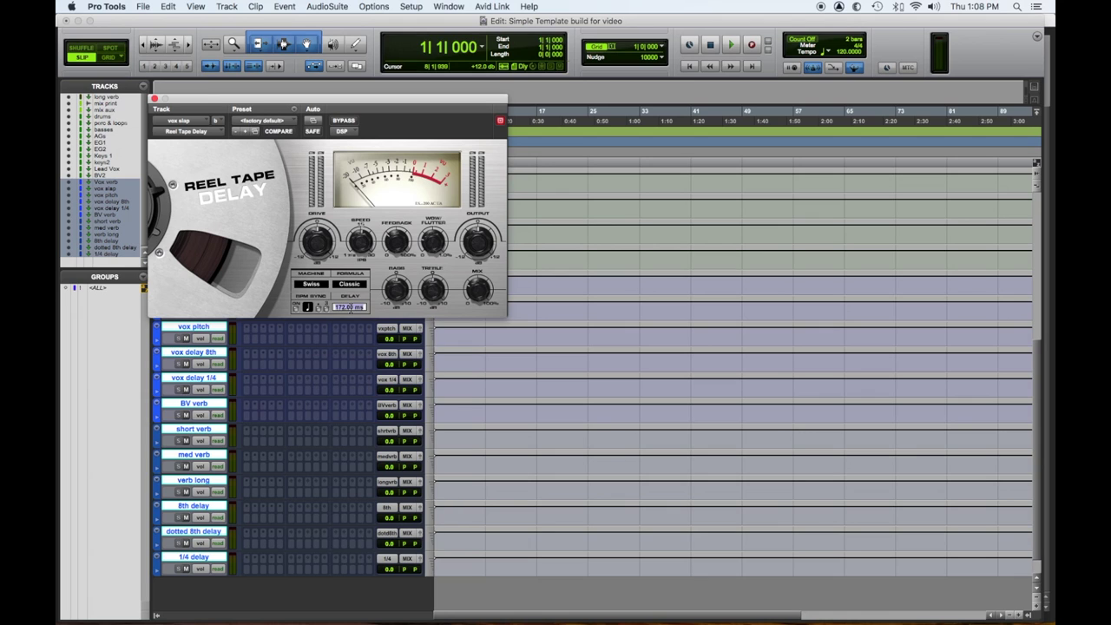
{"action": "type", "text": "166"}
{"action": "key", "text": "Return"}
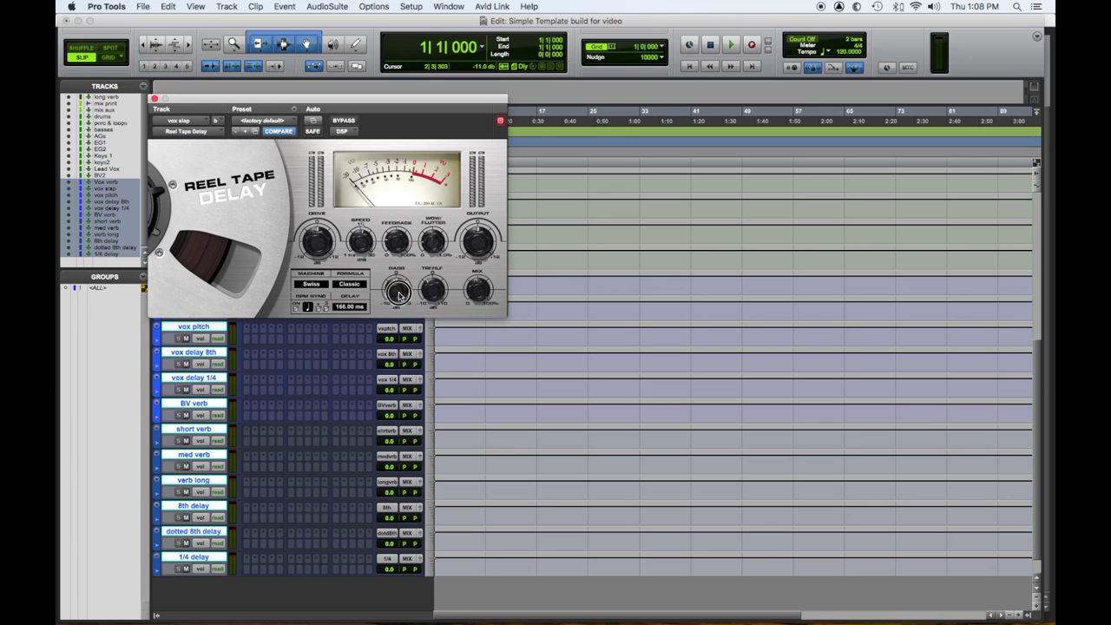
{"action": "left_click", "coordinate": [155, 98]}
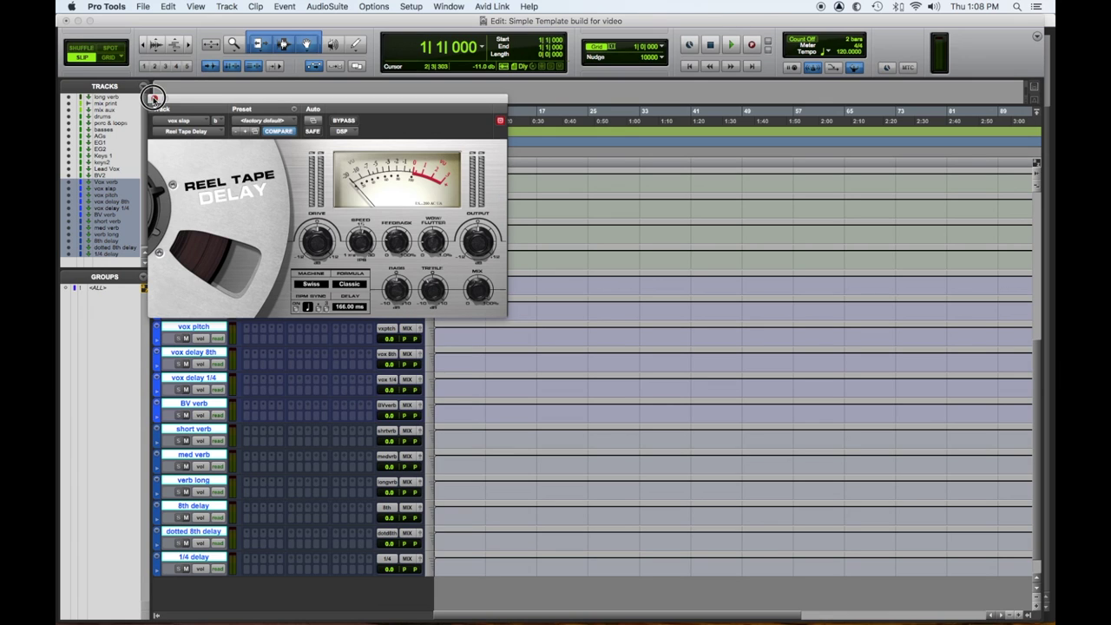
Step: Insert the stereo Pitch II DSP plug-in on vox pitch and set its unlinked delays to 13 ms left and 23 ms right
{"action": "left_click", "coordinate": [254, 333]}
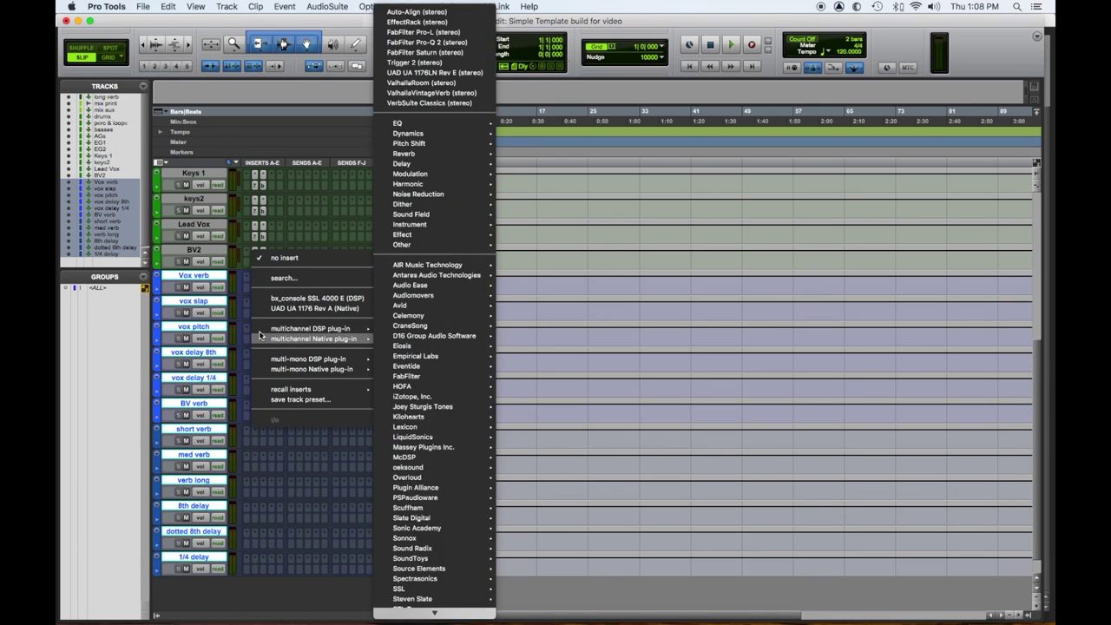
{"action": "mouse_move", "coordinate": [312, 329]}
{"action": "mouse_move", "coordinate": [447, 412]}
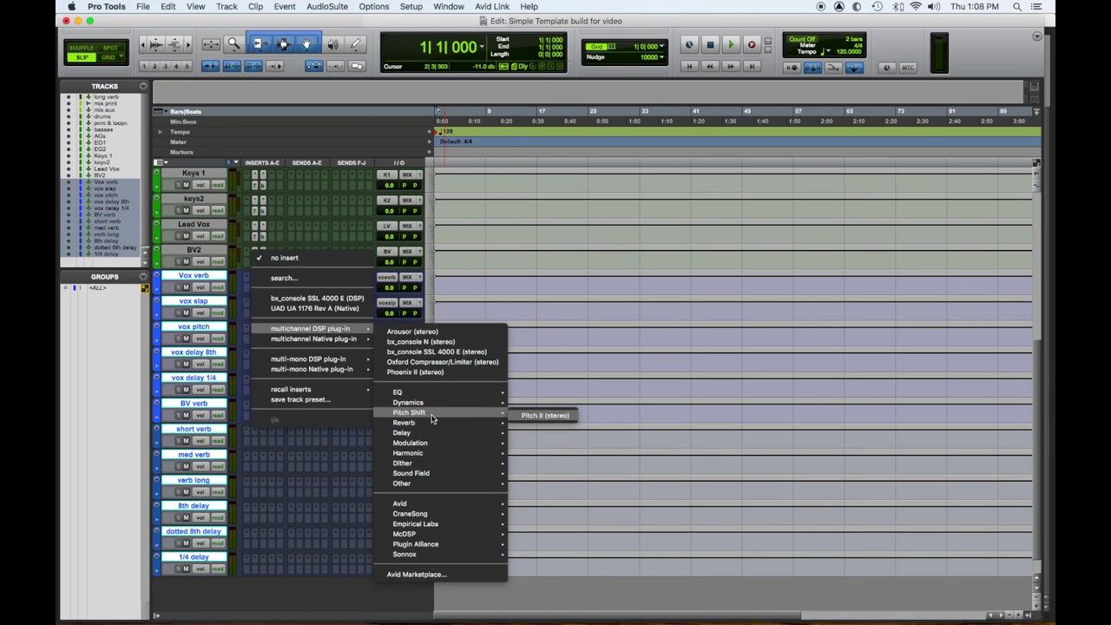
{"action": "left_click", "coordinate": [544, 415]}
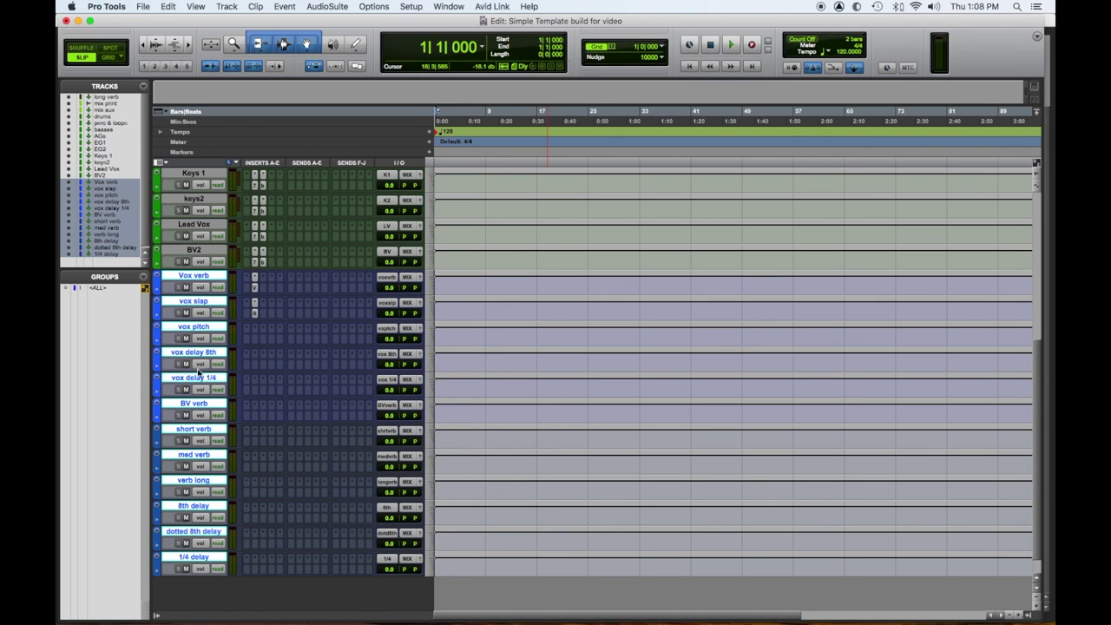
{"action": "left_click", "coordinate": [254, 329]}
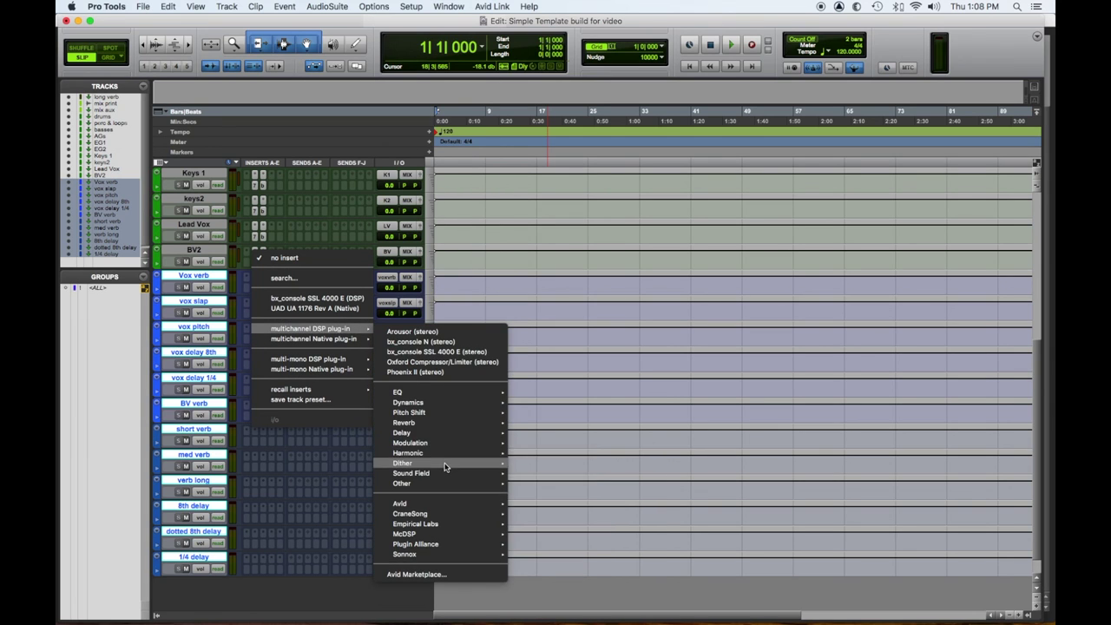
{"action": "left_click", "coordinate": [546, 416]}
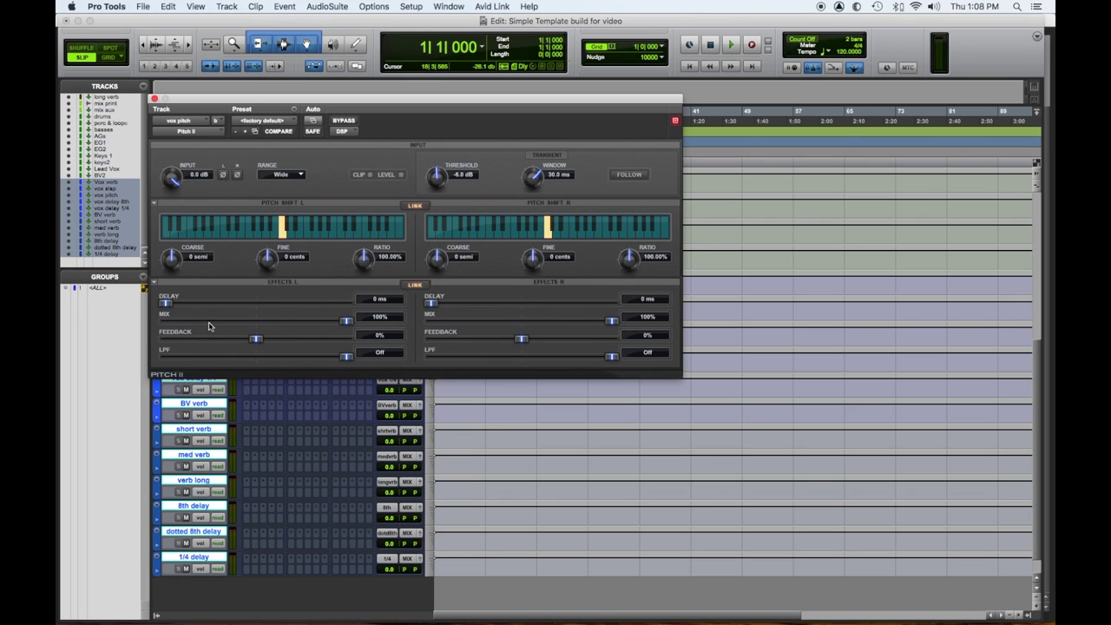
{"action": "left_click_drag", "start_coordinate": [168, 304], "coordinate": [170, 303]}
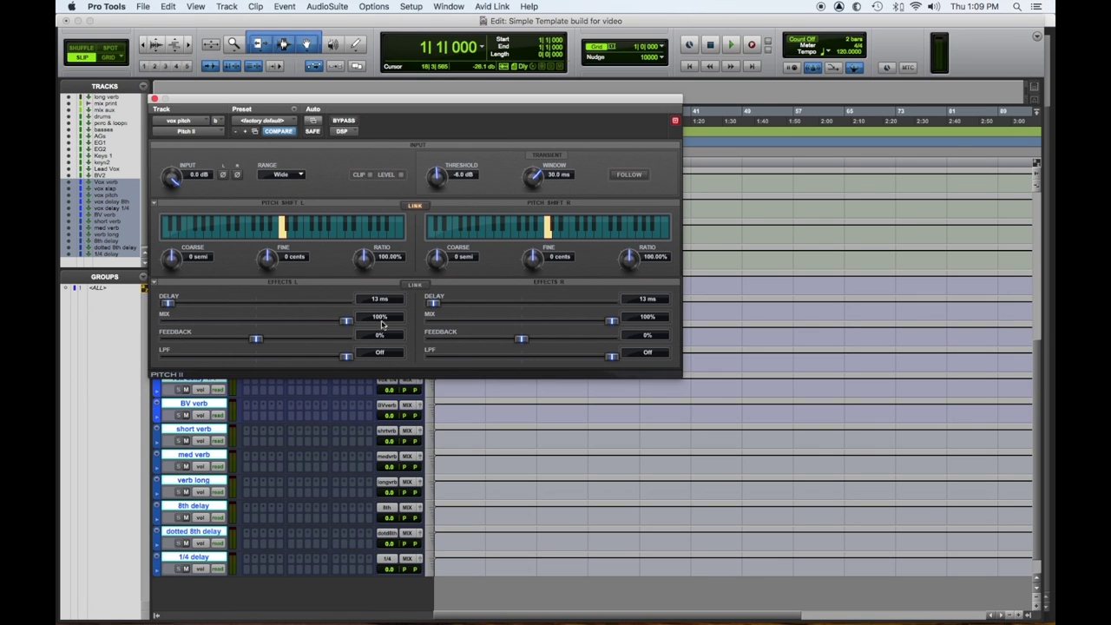
{"action": "left_click_drag", "start_coordinate": [433, 302], "coordinate": [440, 303]}
Step: Set the linked fine pitch shift on vox pitch to 9 cents
{"action": "left_click_drag", "start_coordinate": [267, 262], "coordinate": [271, 254]}
{"action": "left_click", "coordinate": [271, 255], "text": "alt"}
{"action": "left_click_drag", "start_coordinate": [272, 258], "coordinate": [274, 265]}
{"action": "left_click", "coordinate": [287, 257]}
{"action": "type", "text": "11"}
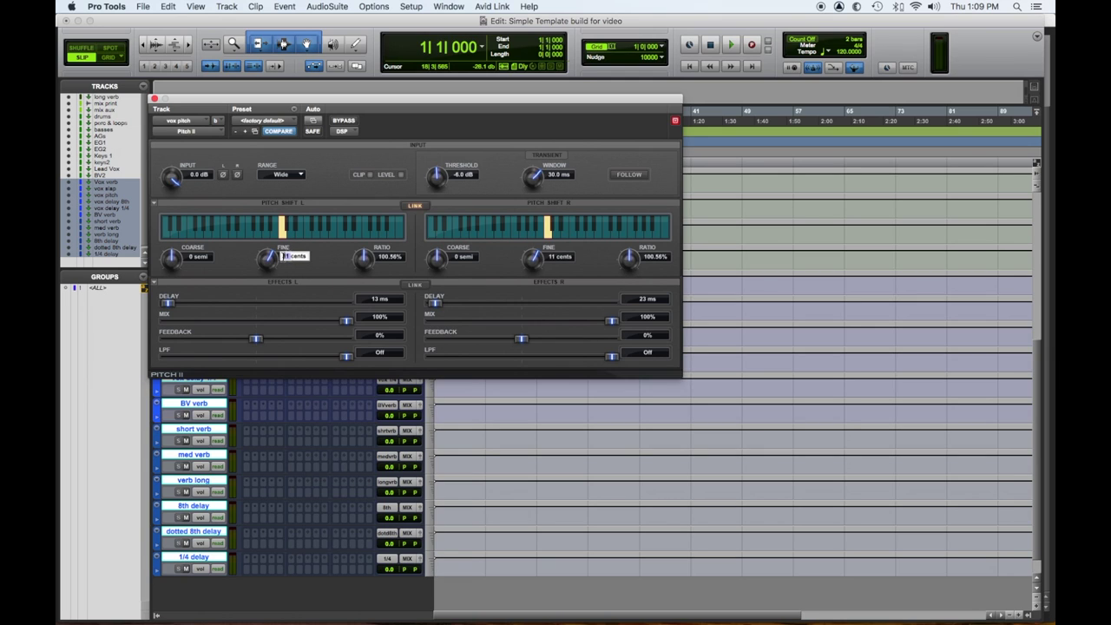
{"action": "type", "text": "9"}
{"action": "key", "text": "Return"}
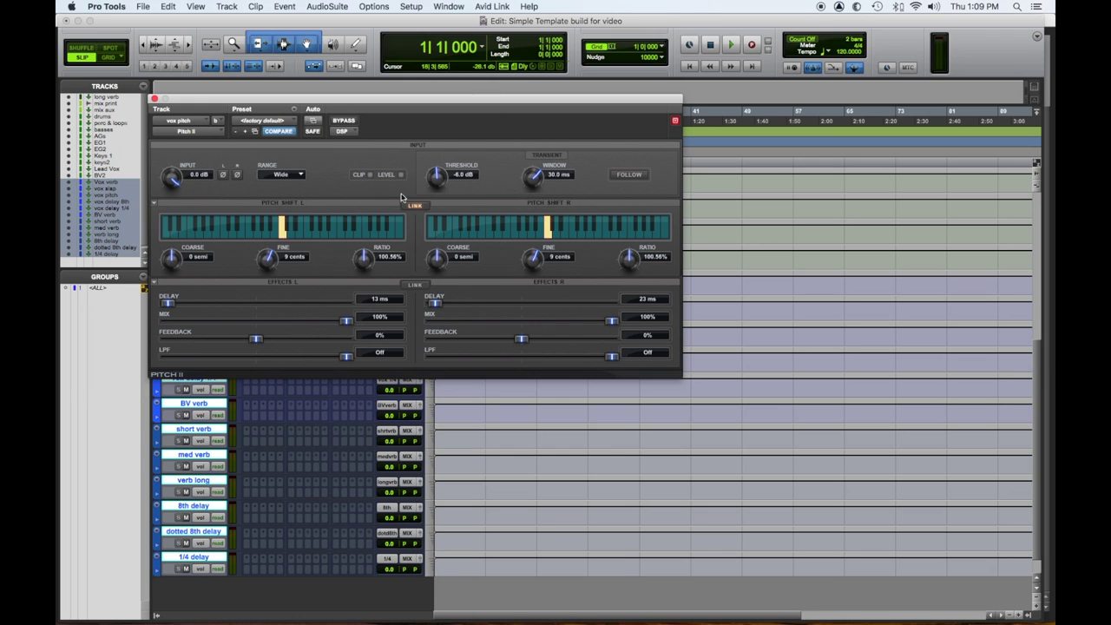
Step: Unlink the vox pitch shift channels, set the right fine shift to -9 cents and close the plug-in
{"action": "left_click", "coordinate": [560, 257]}
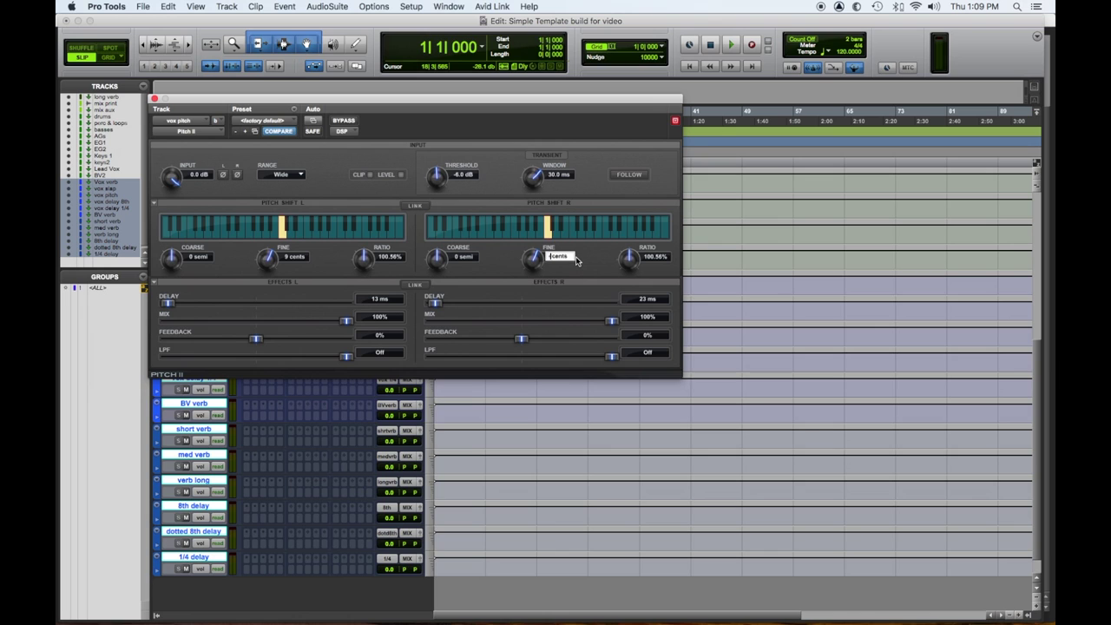
{"action": "type", "text": "-9"}
{"action": "key", "text": "Return"}
{"action": "left_click", "coordinate": [154, 98]}
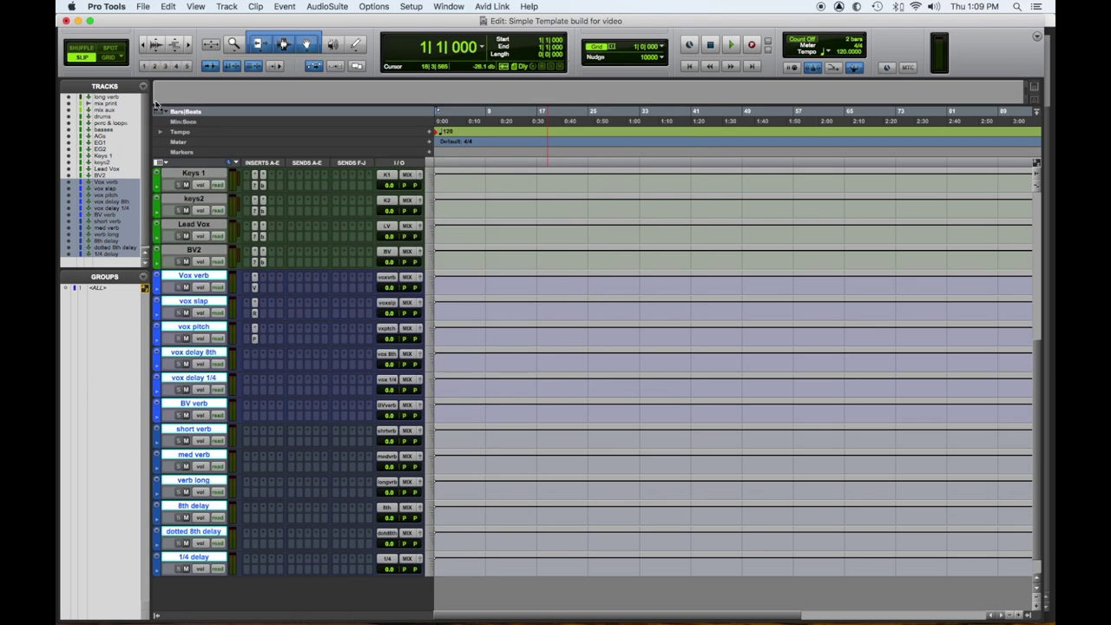
Step: Insert the stereo Mod Delay III DSP plug-in on vox delay 8th with an eighth-note left delay and feedback of 10% left, 15% right
{"action": "left_click", "coordinate": [261, 358]}
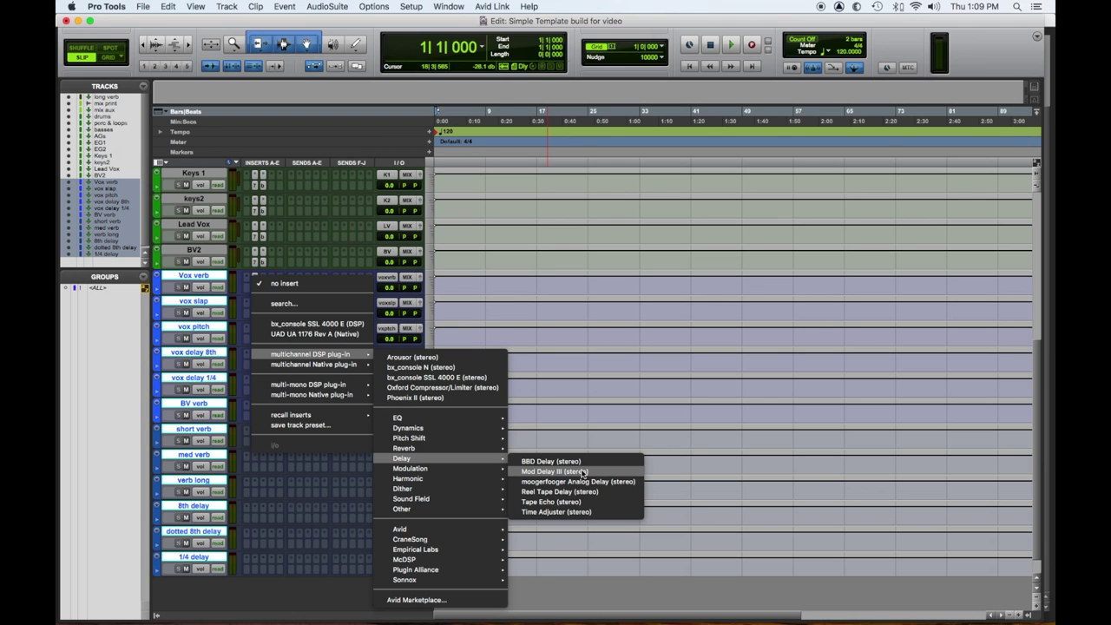
{"action": "left_click", "coordinate": [583, 471]}
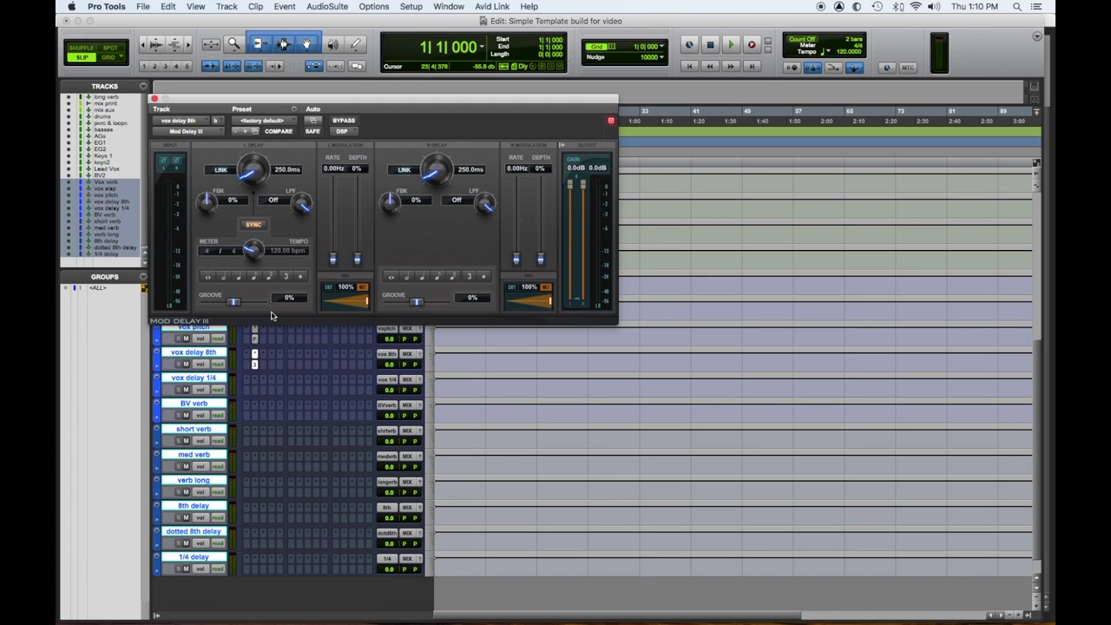
{"action": "left_click", "coordinate": [253, 277]}
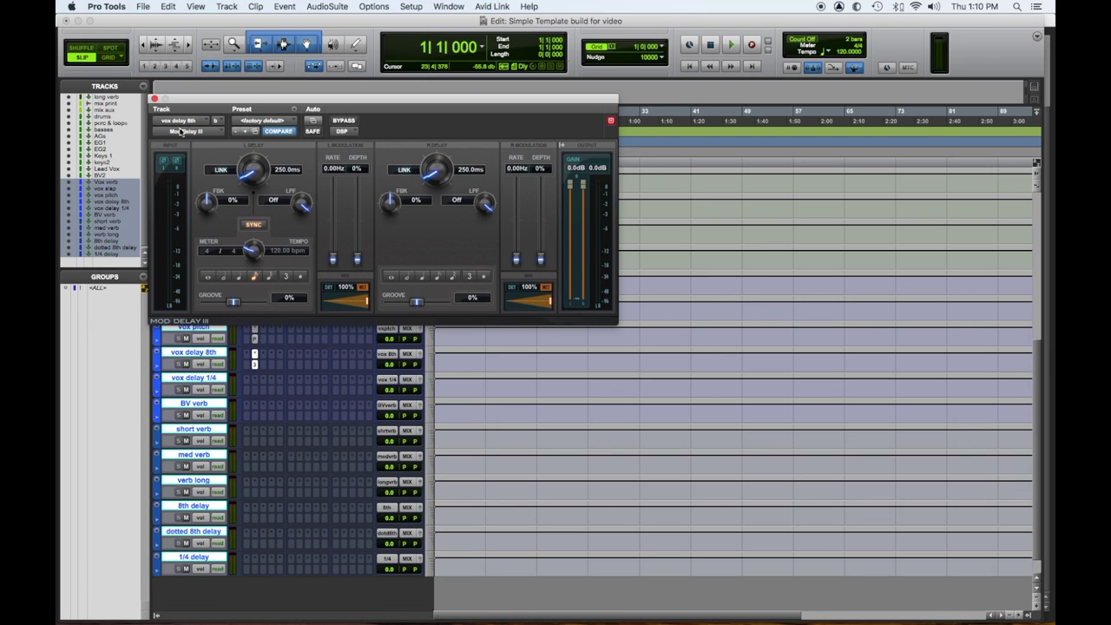
{"action": "left_click_drag", "start_coordinate": [206, 209], "coordinate": [206, 202]}
{"action": "left_click_drag", "start_coordinate": [392, 204], "coordinate": [392, 199]}
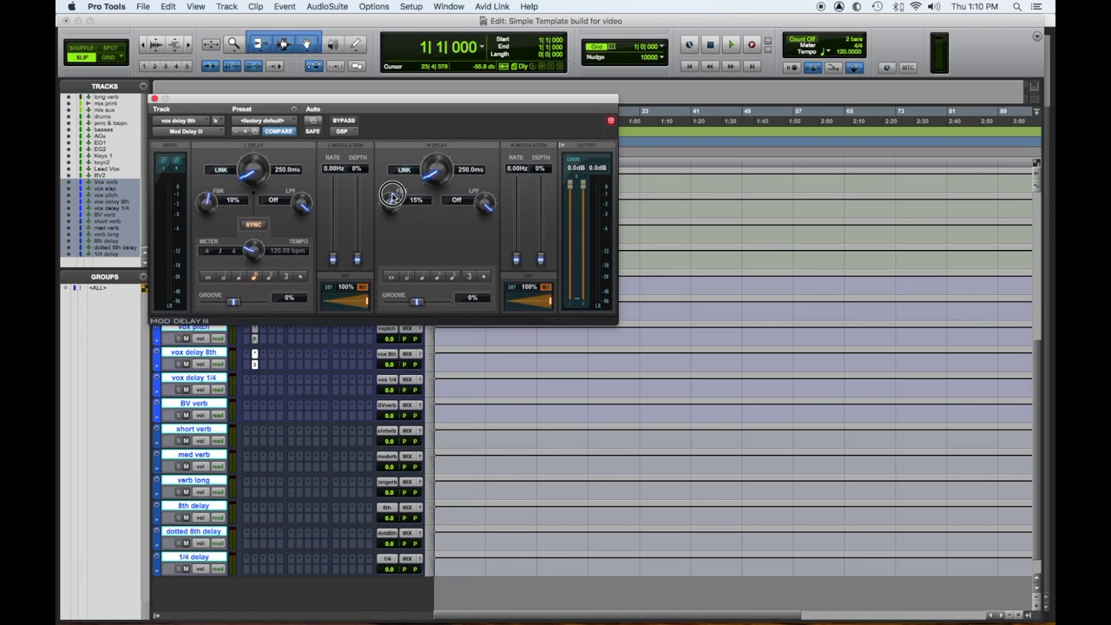
{"action": "left_click", "coordinate": [157, 98]}
Step: Copy the Mod Delay III insert from vox delay 8th to vox delay 1/4 and set its left delay to a quarter note
{"action": "left_click_drag", "start_coordinate": [254, 369], "coordinate": [254, 388]}
{"action": "left_click", "coordinate": [254, 382]}
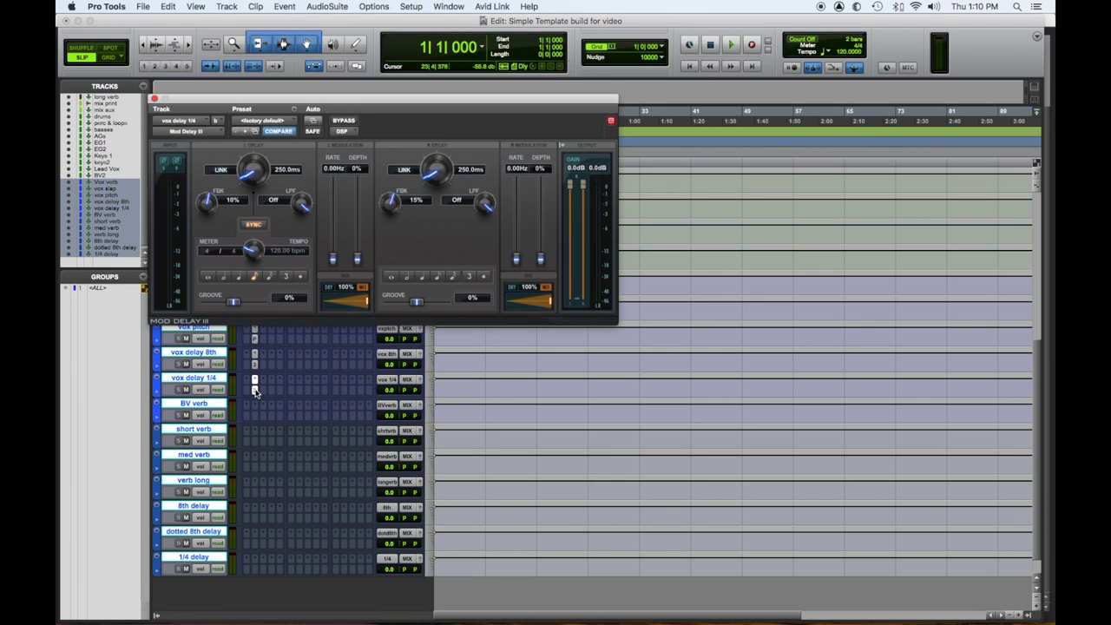
{"action": "left_click", "coordinate": [240, 277]}
Step: On vox delay 1/4, set feedback to 23% left and 26% right, and low-pass filters to about 5732 Hz left and 2667 Hz right
{"action": "left_click_drag", "start_coordinate": [208, 210], "coordinate": [206, 195]}
{"action": "left_click_drag", "start_coordinate": [389, 206], "coordinate": [391, 214]}
{"action": "left_click_drag", "start_coordinate": [486, 207], "coordinate": [481, 235]}
{"action": "left_click_drag", "start_coordinate": [297, 208], "coordinate": [303, 243]}
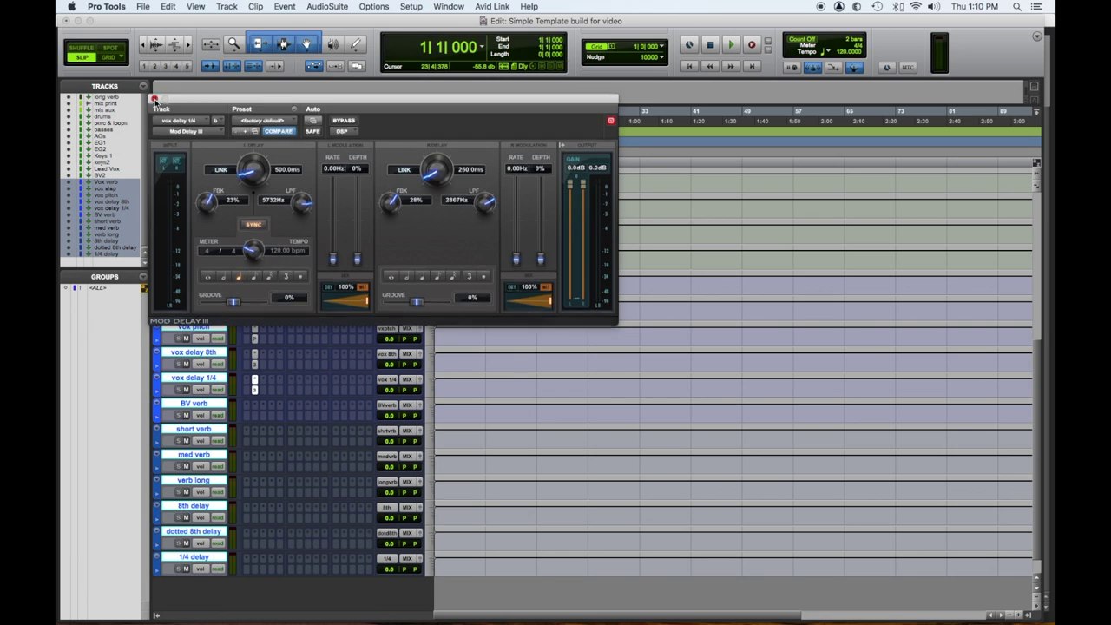
{"action": "left_click", "coordinate": [154, 98]}
Step: Set the low-pass filters on vox delay 8th to about 3218 Hz left and 2654 Hz right
{"action": "left_click", "coordinate": [256, 354]}
{"action": "left_click_drag", "start_coordinate": [308, 212], "coordinate": [304, 248]}
{"action": "left_click_drag", "start_coordinate": [482, 206], "coordinate": [476, 248]}
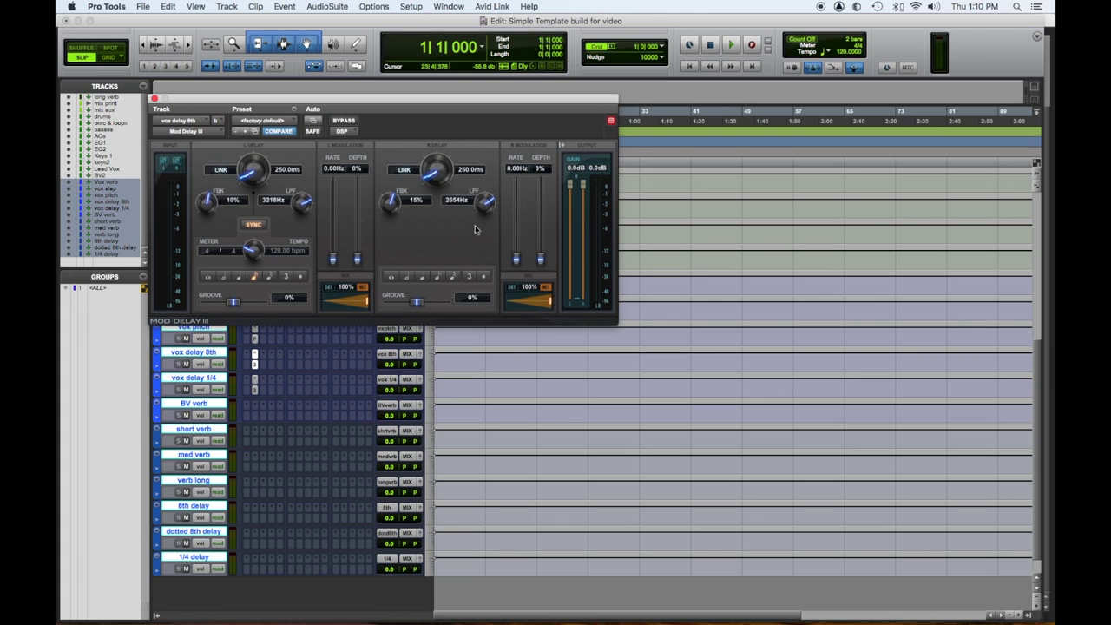
{"action": "left_click", "coordinate": [155, 98]}
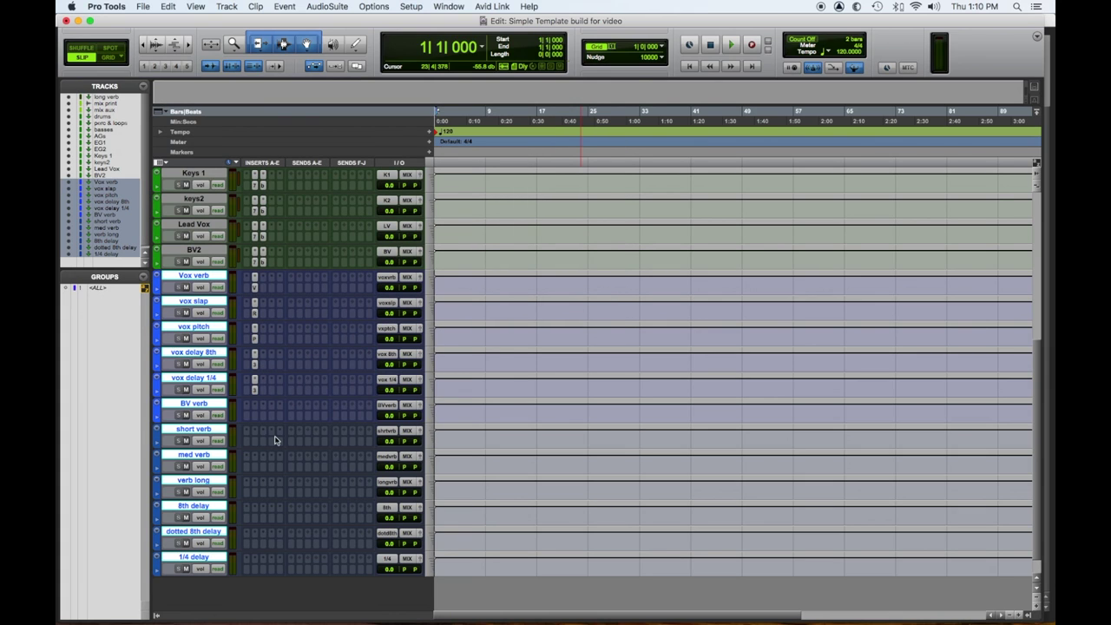
Step: Copy the Mod Delay III insert from vox delay 8th to the 8th delay and dotted 8th delay tracks
{"action": "left_click", "coordinate": [254, 365]}
{"action": "left_click_drag", "start_coordinate": [255, 365], "coordinate": [251, 538]}
{"action": "left_click", "coordinate": [254, 519]}
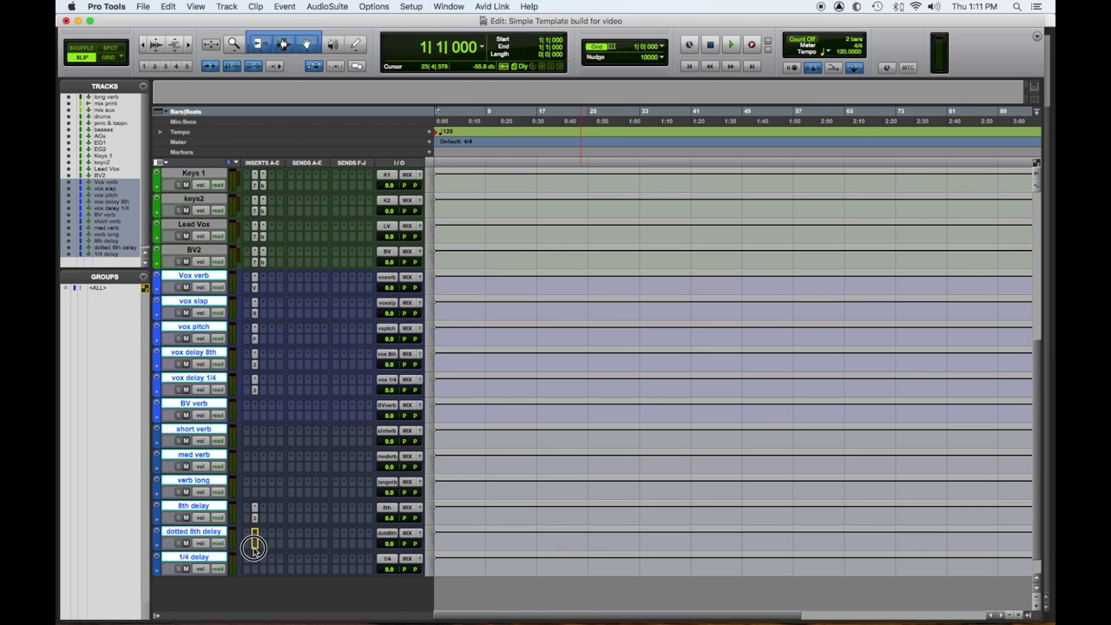
Step: Make the dotted 8th delay's timing dotted and set its modulation depth to about 17% left and 15% right
{"action": "left_click", "coordinate": [253, 538]}
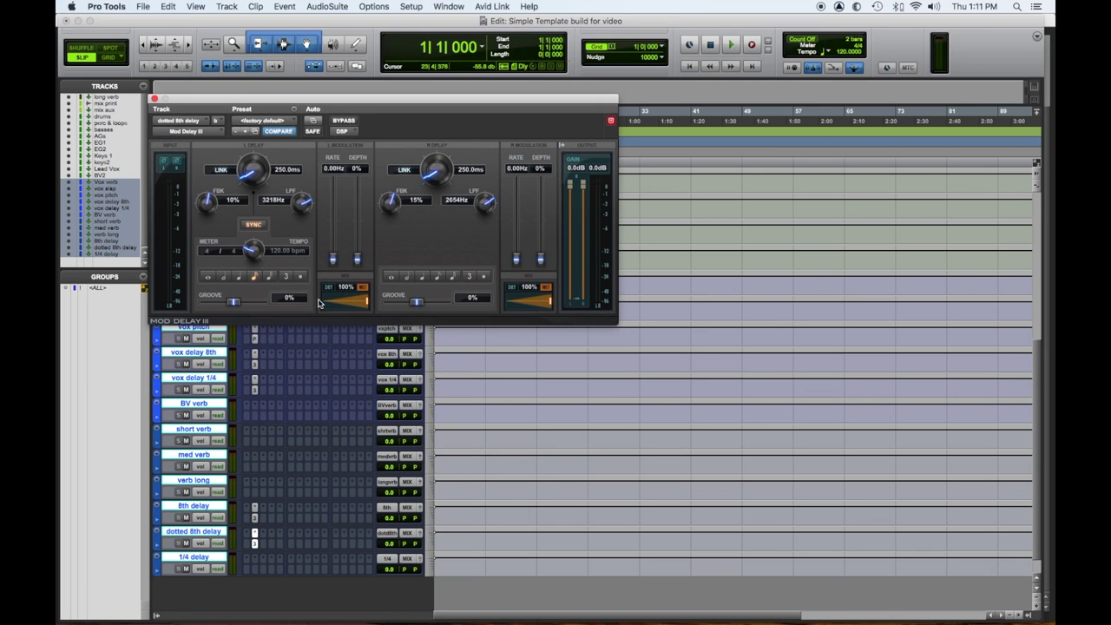
{"action": "left_click", "coordinate": [484, 277]}
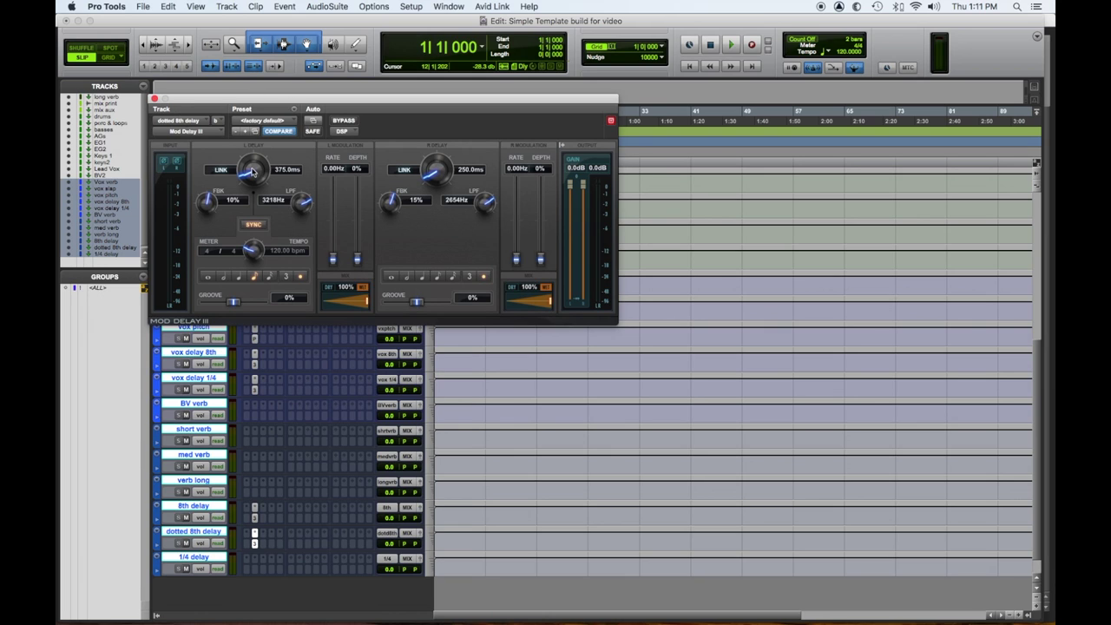
{"action": "left_click_drag", "start_coordinate": [358, 262], "coordinate": [357, 246]}
{"action": "left_click_drag", "start_coordinate": [539, 258], "coordinate": [539, 248]}
{"action": "left_click", "coordinate": [155, 98]}
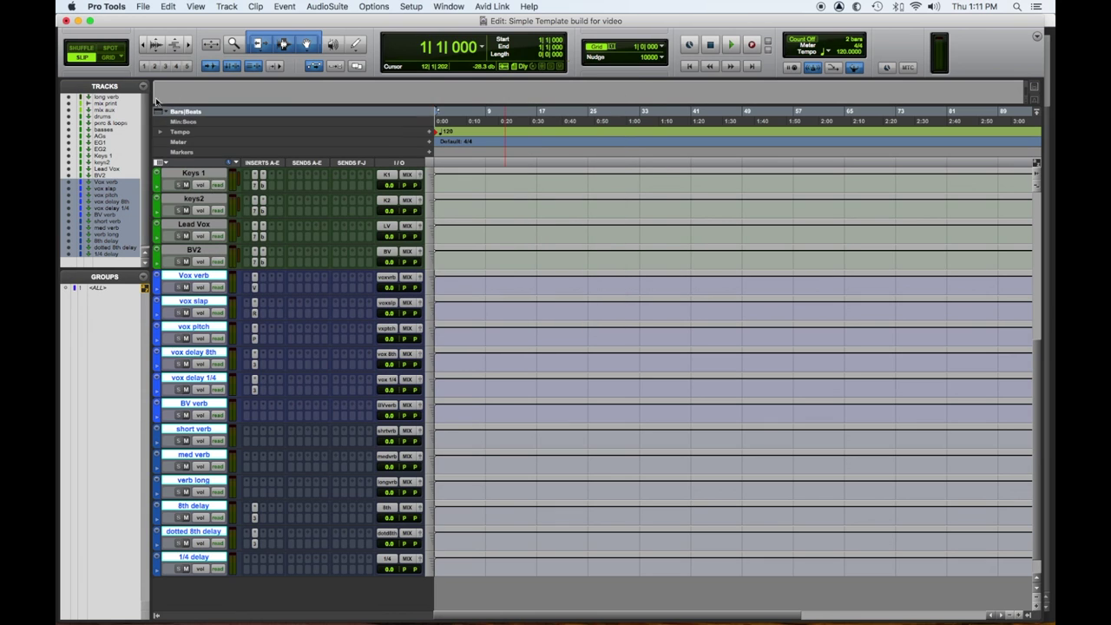
Step: Copy Mod Delay III onto 1/4 delay and set 8th delay's low-pass filters to about 2759 Hz left and 1989 Hz right
{"action": "left_click", "coordinate": [256, 518]}
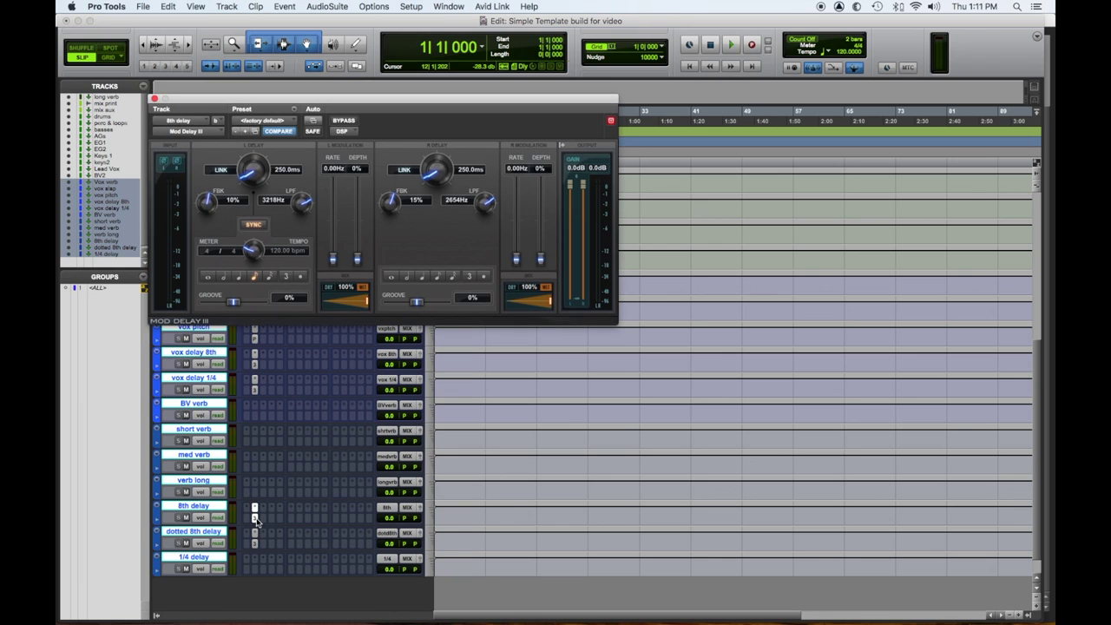
{"action": "left_click", "coordinate": [250, 560]}
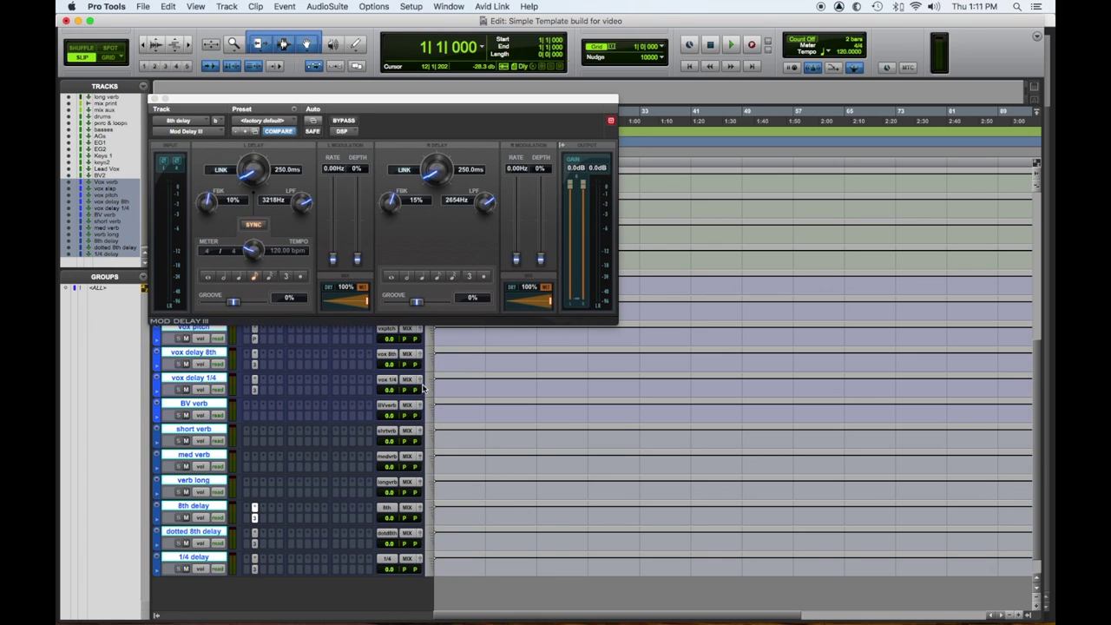
{"action": "left_click", "coordinate": [482, 208]}
{"action": "left_click_drag", "start_coordinate": [483, 217], "coordinate": [482, 228]}
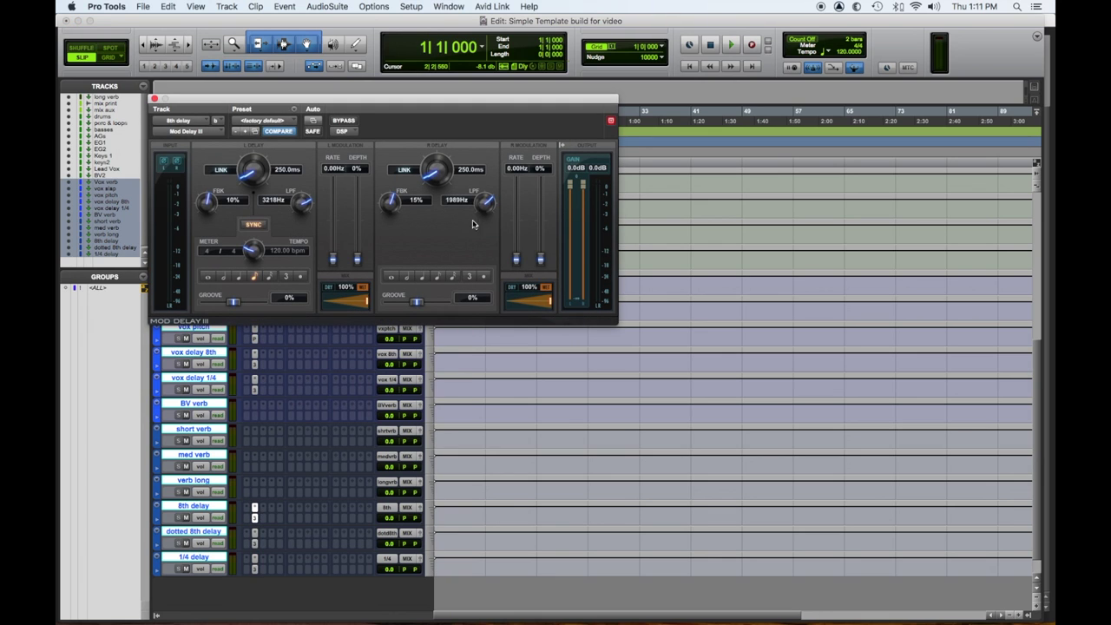
{"action": "left_click_drag", "start_coordinate": [302, 201], "coordinate": [291, 250]}
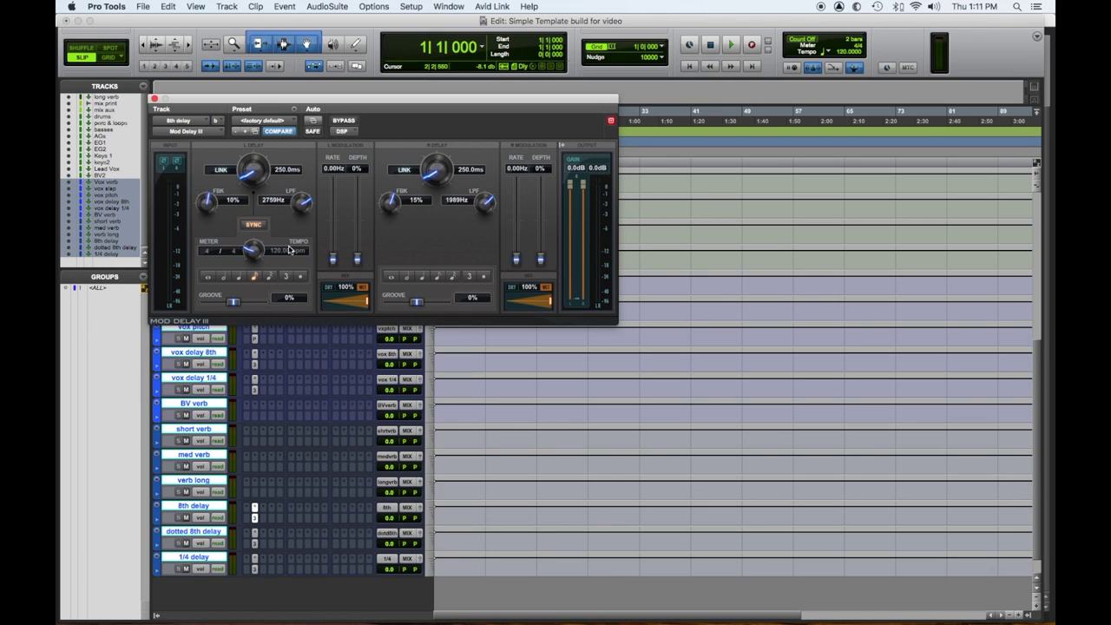
Step: Set the dotted 8th delay's left low-pass filter to about 2812 Hz and close the plug-in
{"action": "left_click", "coordinate": [254, 544]}
{"action": "left_click_drag", "start_coordinate": [302, 201], "coordinate": [301, 225]}
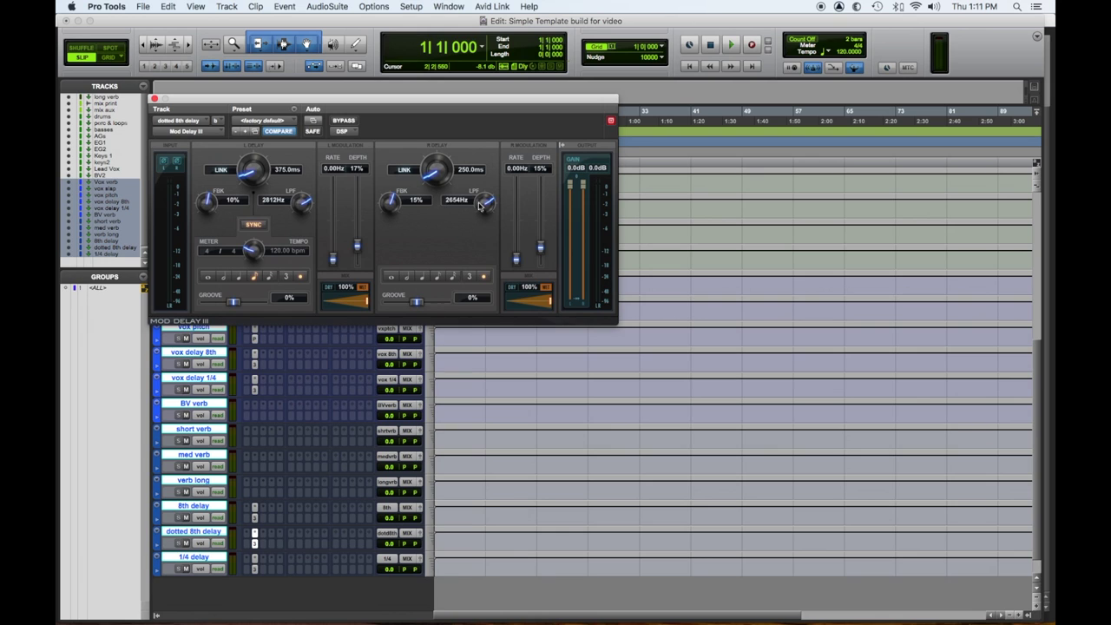
{"action": "left_click", "coordinate": [155, 99]}
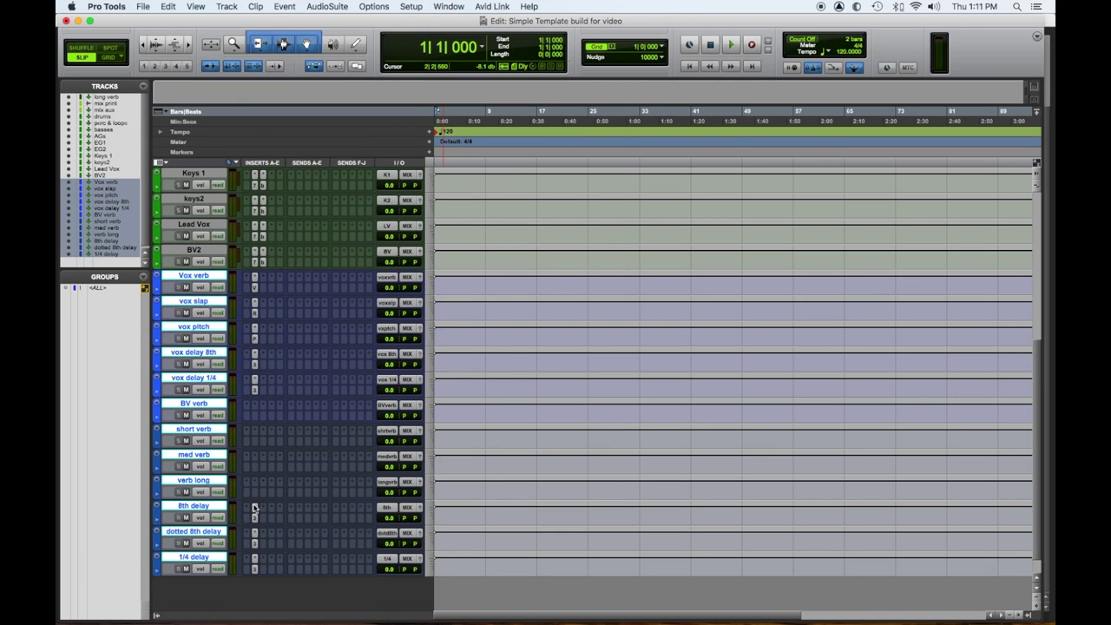
Step: Add a send to the med verb bus on the 8th, dotted 8th and 1/4 delay tracks at about -20 dB
{"action": "left_click", "coordinate": [208, 506]}
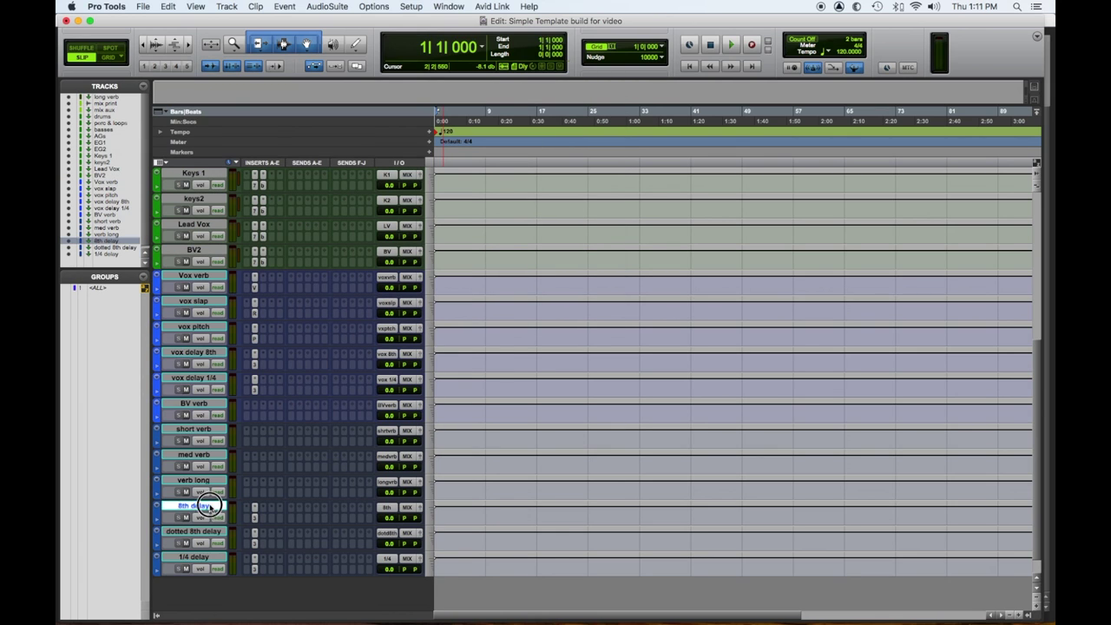
{"action": "left_click", "coordinate": [211, 558], "text": "shift"}
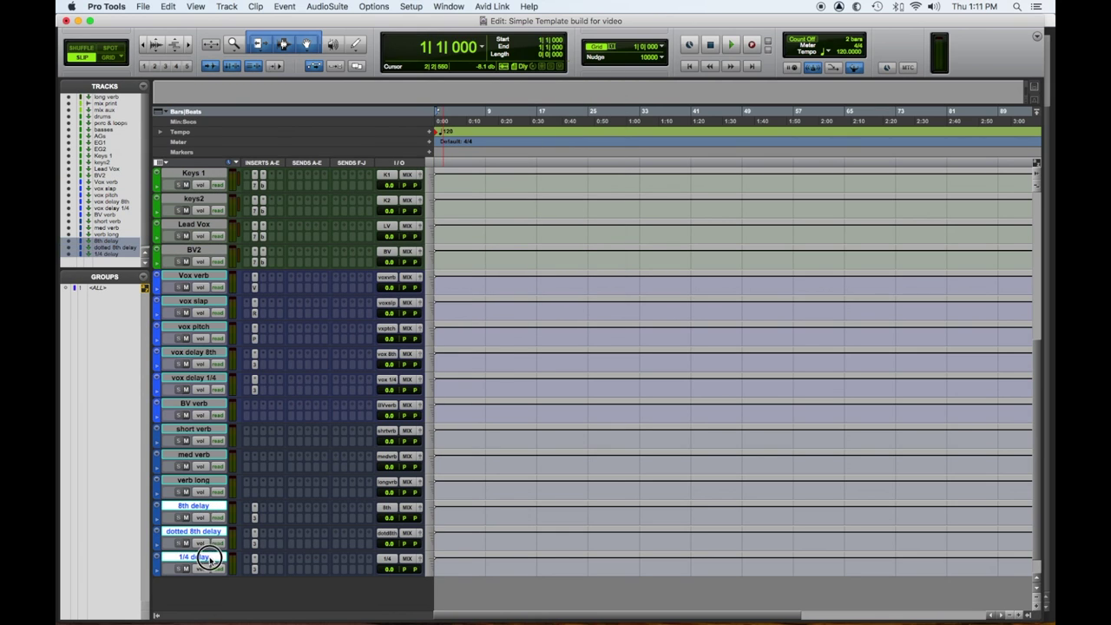
{"action": "left_click", "coordinate": [293, 512]}
{"action": "mouse_move", "coordinate": [330, 518]}
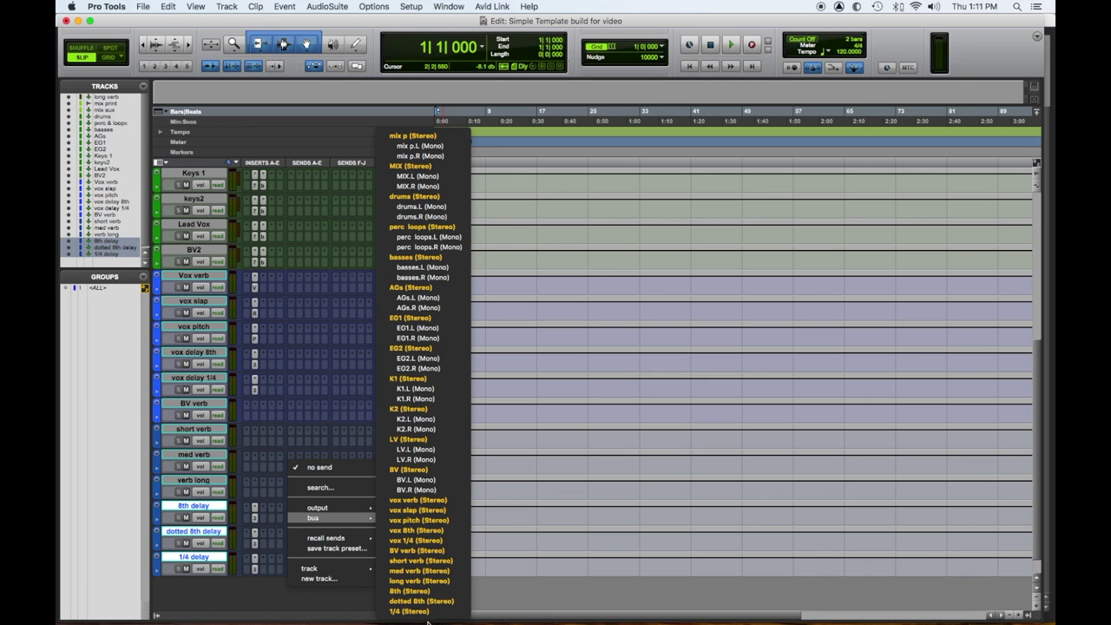
{"action": "left_click", "coordinate": [428, 577], "text": "alt+shift"}
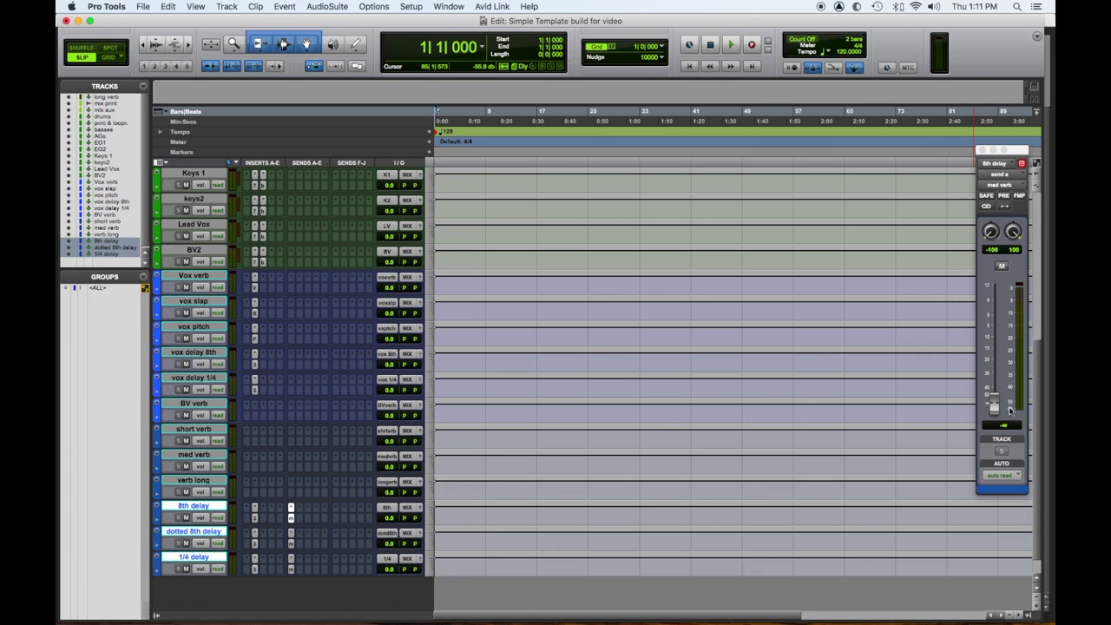
{"action": "left_click_drag", "start_coordinate": [992, 401], "coordinate": [986, 357]}
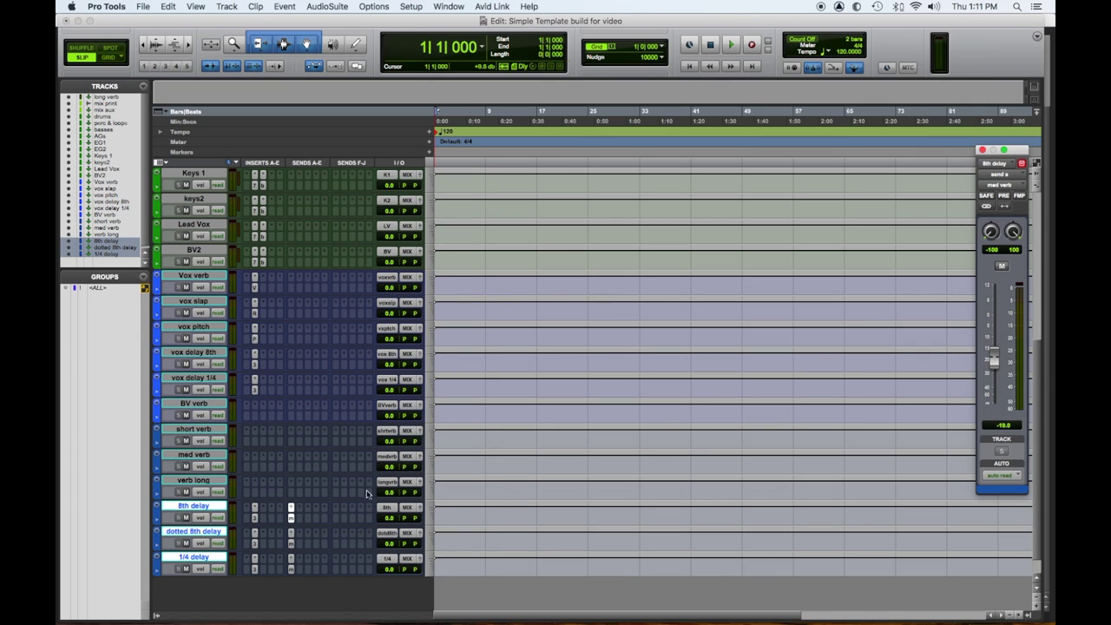
{"action": "left_click_drag", "start_coordinate": [286, 523], "coordinate": [290, 570]}
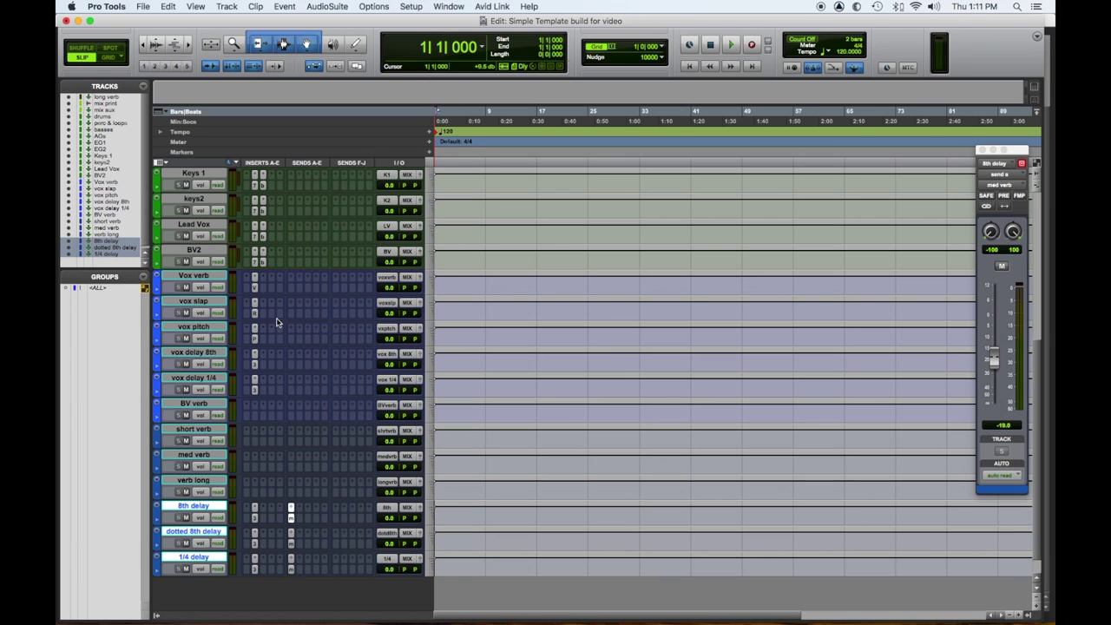
Step: Add a vox verb bus send on vox pitch, vox delay 8th and vox delay 1/4, raising vox pitch's send to about -17.9 dB
{"action": "left_click", "coordinate": [198, 330]}
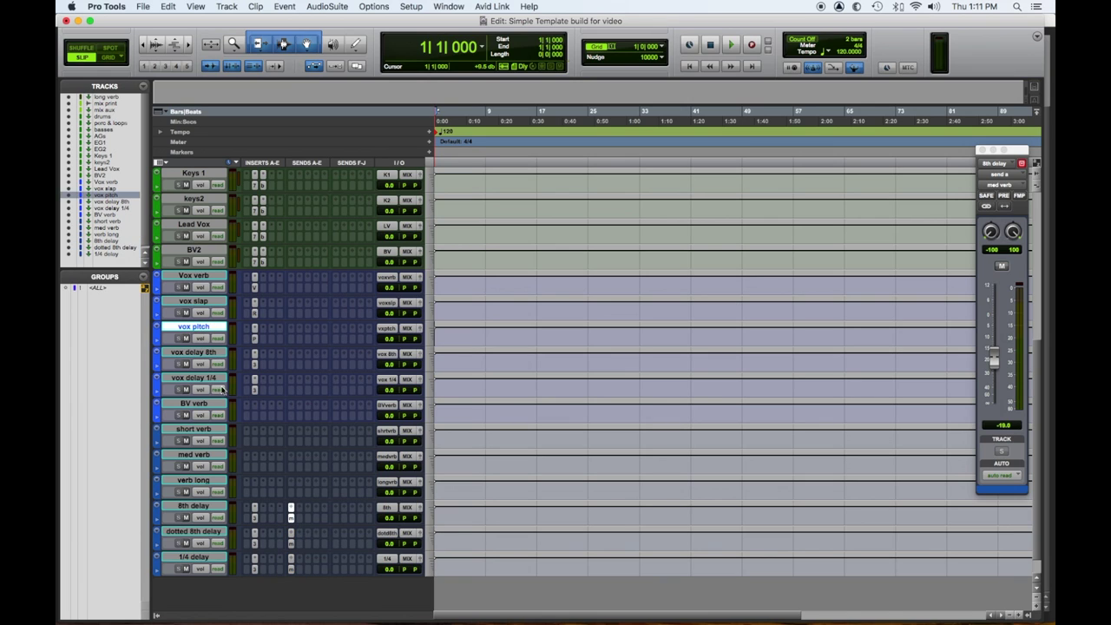
{"action": "left_click", "coordinate": [211, 379], "text": "shift"}
{"action": "left_click", "coordinate": [292, 334]}
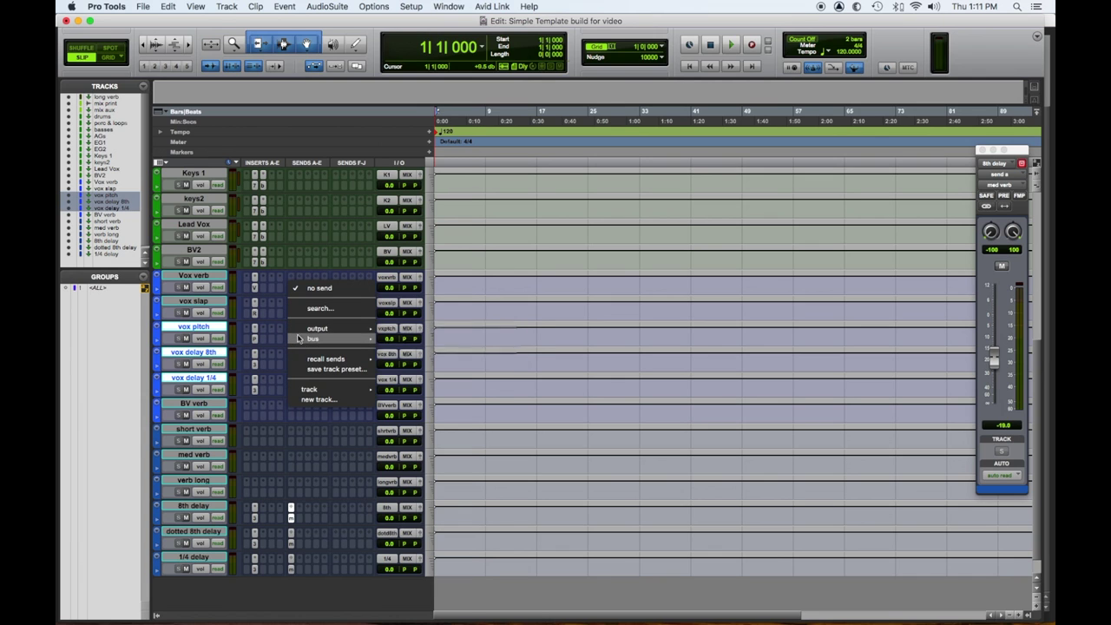
{"action": "mouse_move", "coordinate": [316, 339]}
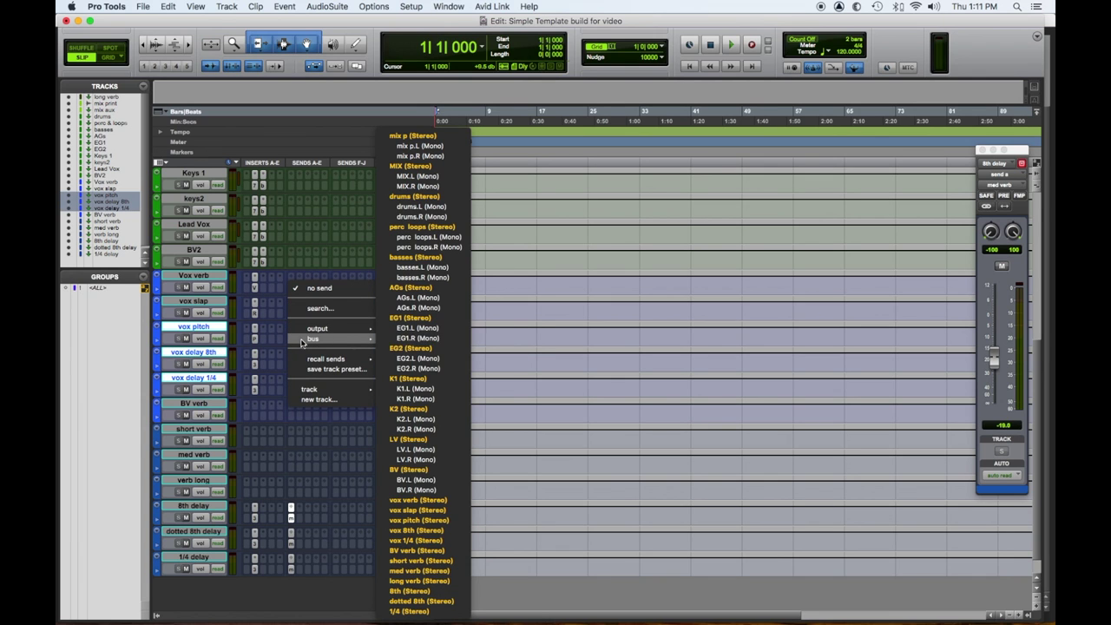
{"action": "left_click", "coordinate": [418, 500]}
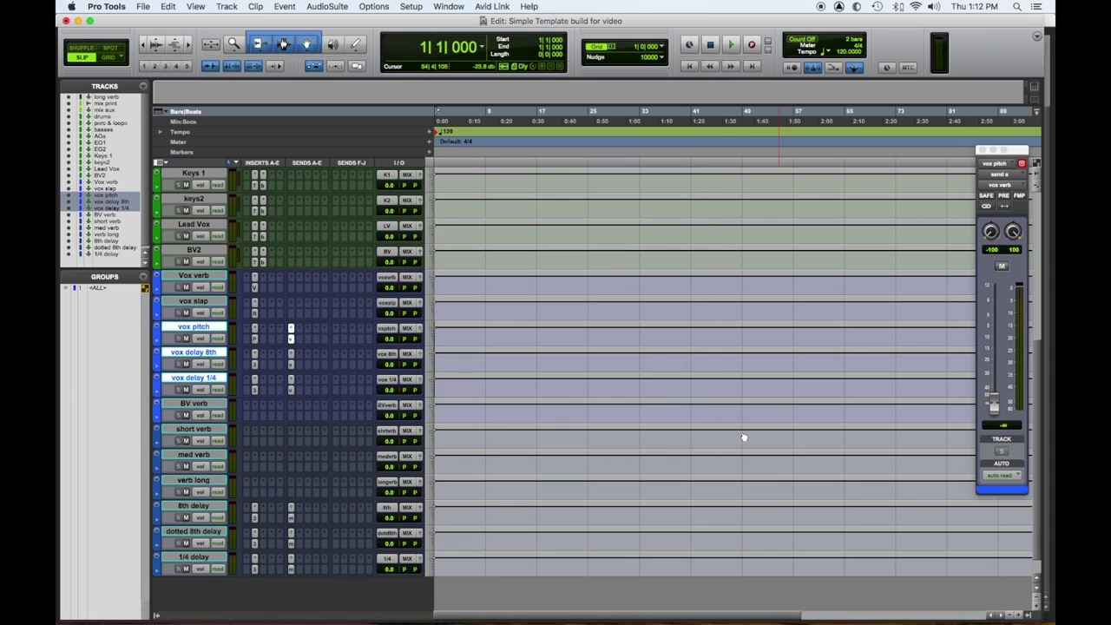
{"action": "left_click_drag", "start_coordinate": [993, 401], "coordinate": [996, 356]}
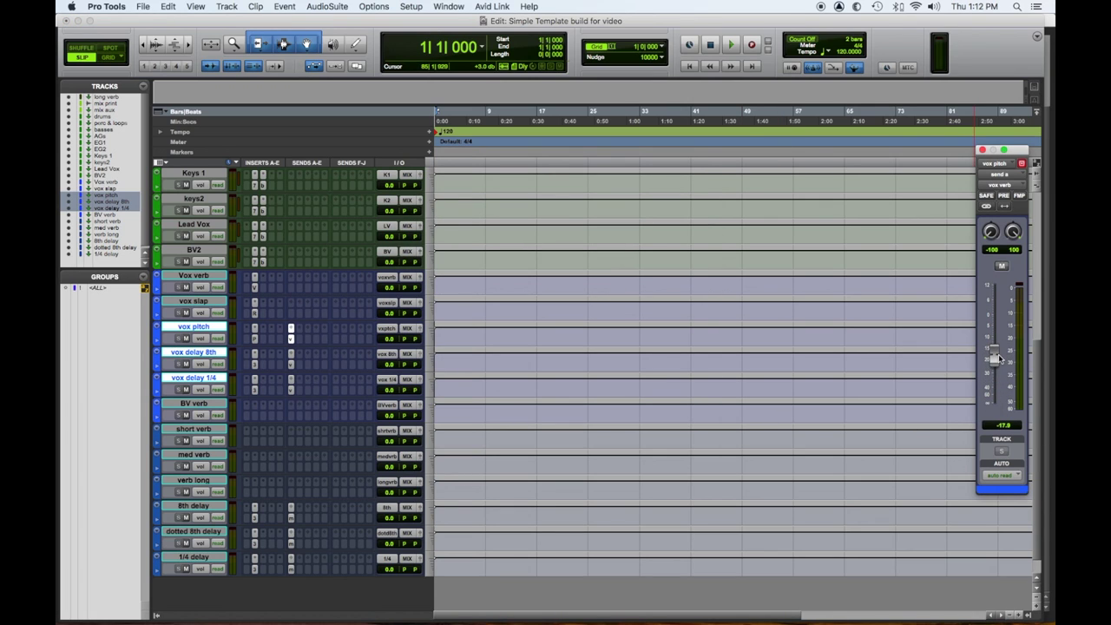
Step: Copy the vox pitch send with its level to vox delay 8th and vox delay 1/4
{"action": "left_click", "coordinate": [292, 342]}
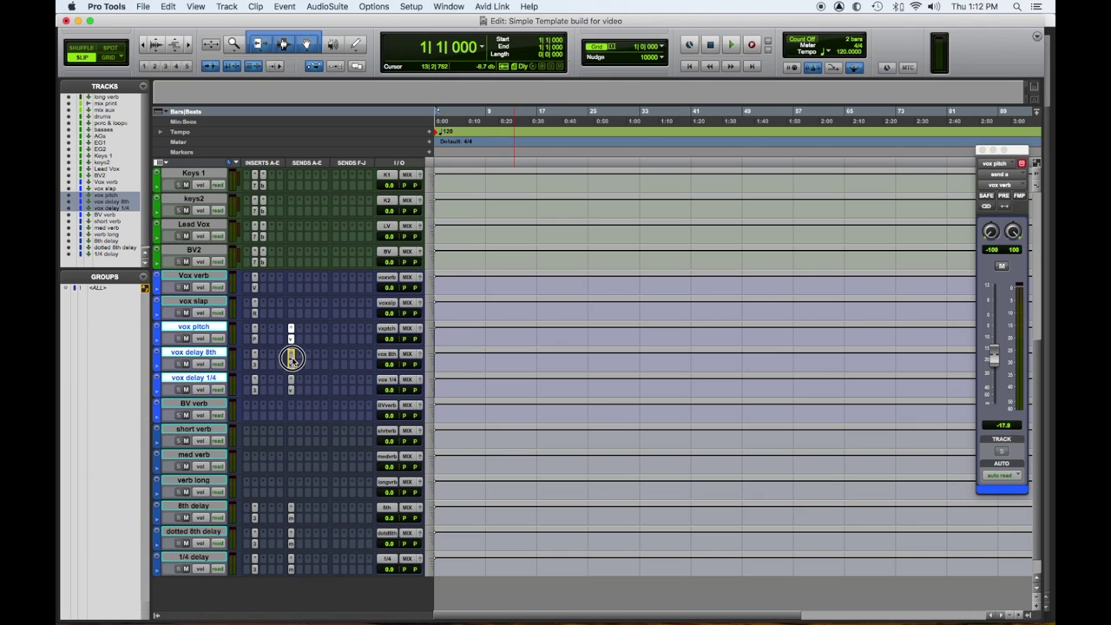
{"action": "left_click", "coordinate": [291, 363]}
{"action": "left_click", "coordinate": [292, 387]}
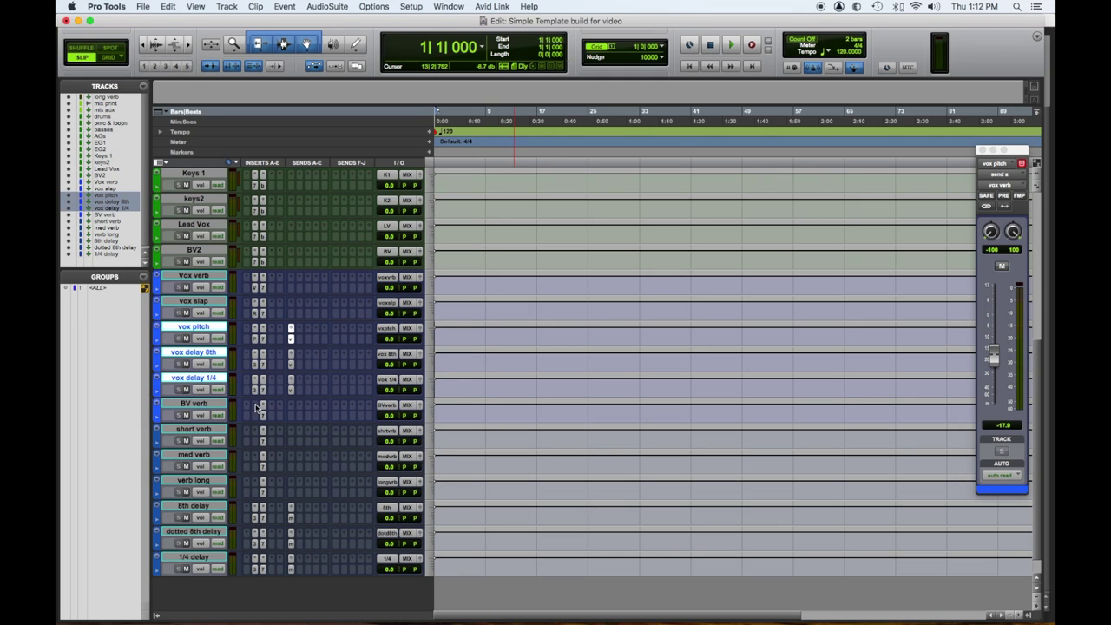
Step: Review the plug-in settings of the vox slap tape delay and the Vox verb reverb, closing each plug-in window
{"action": "left_click", "coordinate": [256, 314]}
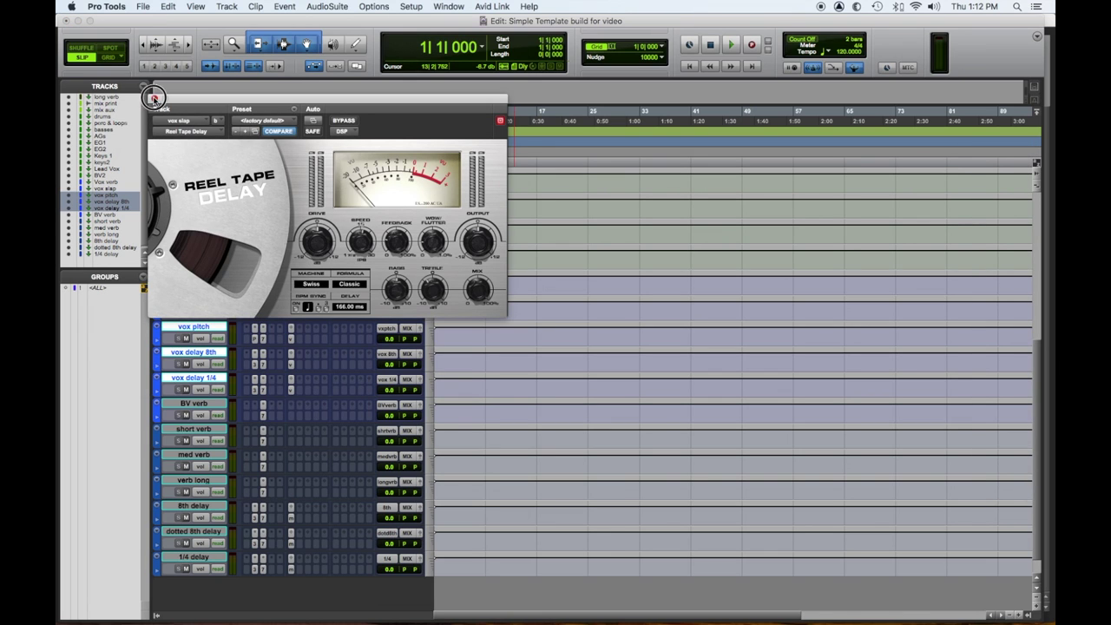
{"action": "left_click", "coordinate": [154, 98]}
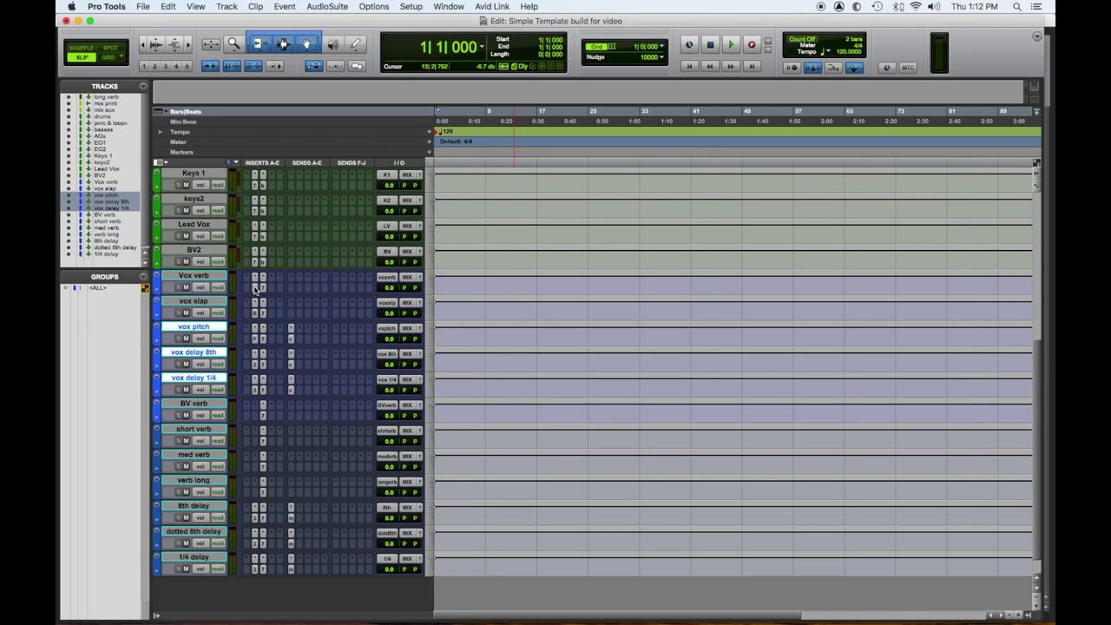
{"action": "left_click", "coordinate": [256, 289]}
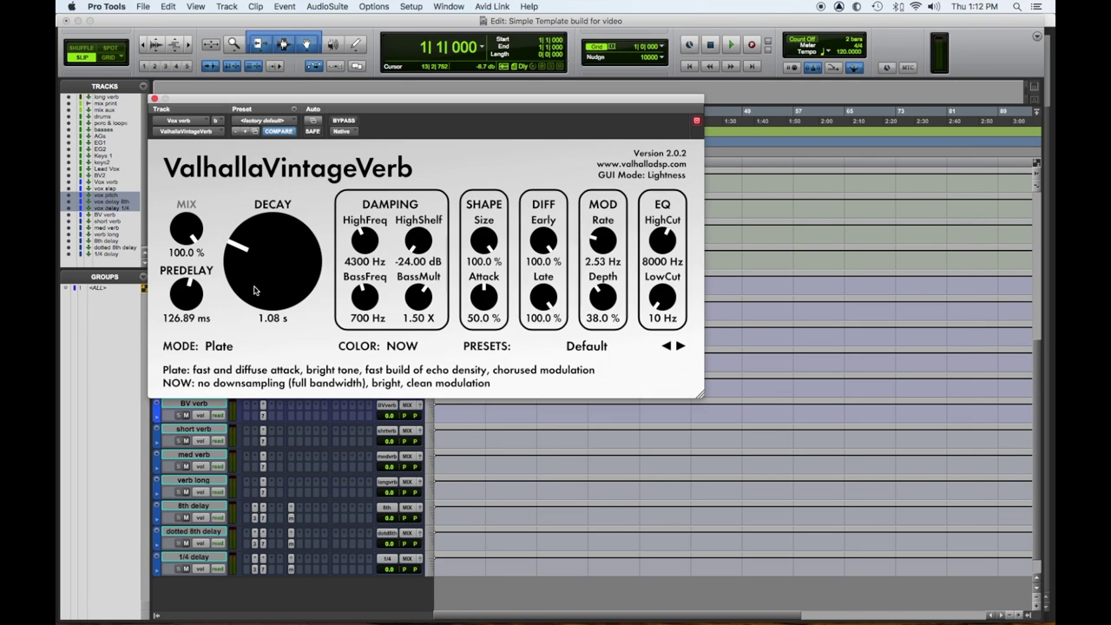
{"action": "left_click", "coordinate": [155, 98]}
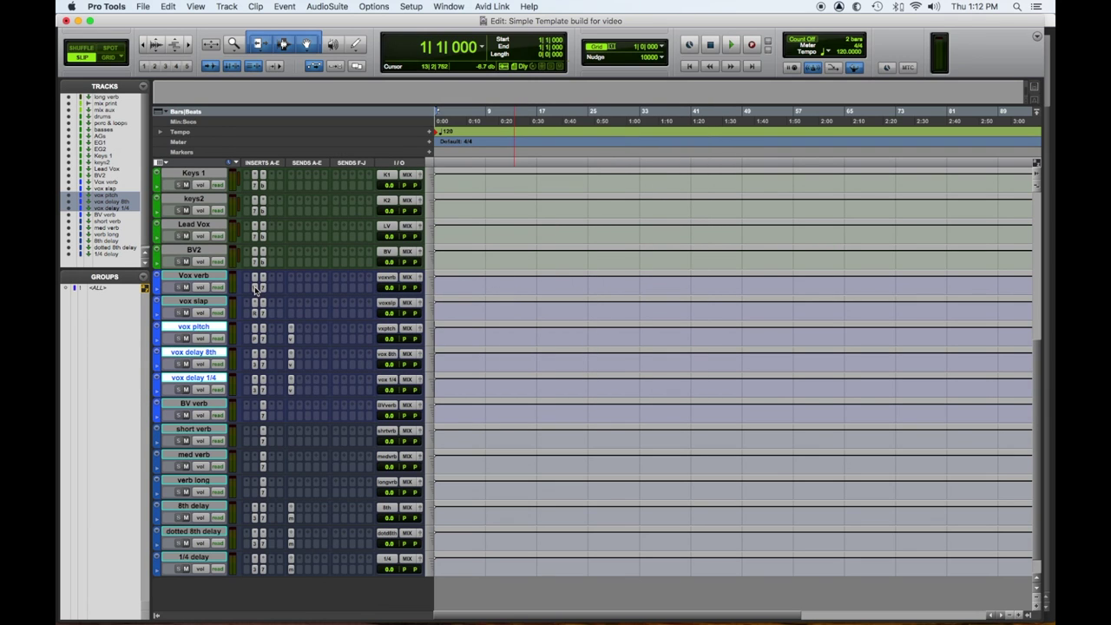
Step: Copy the Vox verb reverb to BV verb and set its decay to 1.54 s and predelay to 32.22 ms
{"action": "left_click", "coordinate": [254, 417]}
{"action": "left_click_drag", "start_coordinate": [236, 246], "coordinate": [192, 320]}
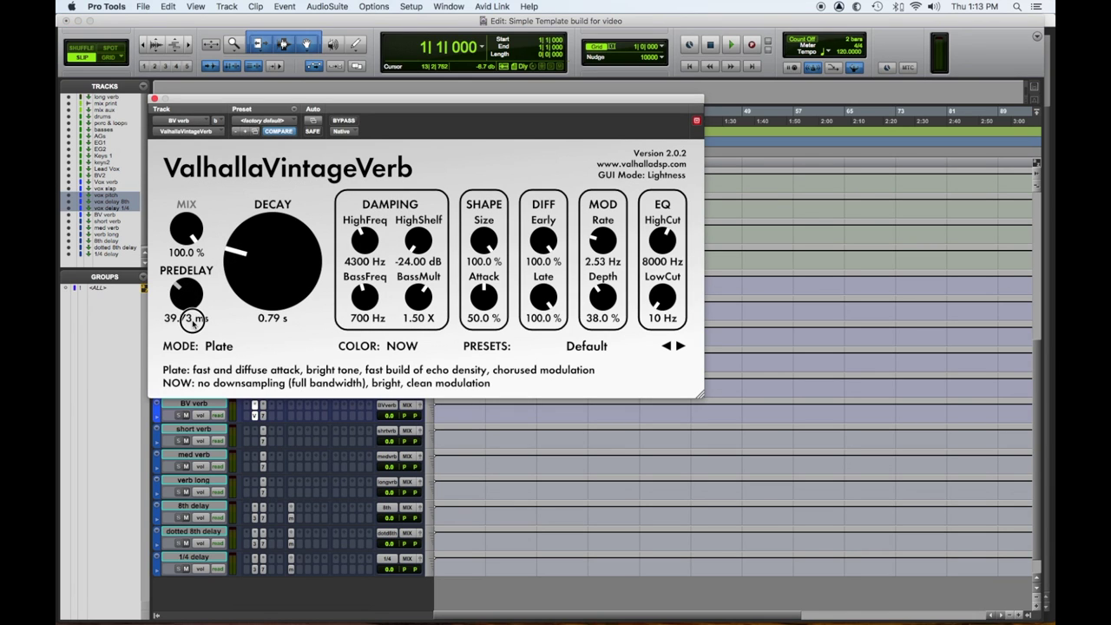
{"action": "mouse_move", "coordinate": [232, 267]}
{"action": "left_mouse_down"}
{"action": "mouse_move", "coordinate": [233, 251]}
{"action": "mouse_move", "coordinate": [233, 262]}
{"action": "left_mouse_up"}
{"action": "left_click_drag", "start_coordinate": [186, 293], "coordinate": [186, 308]}
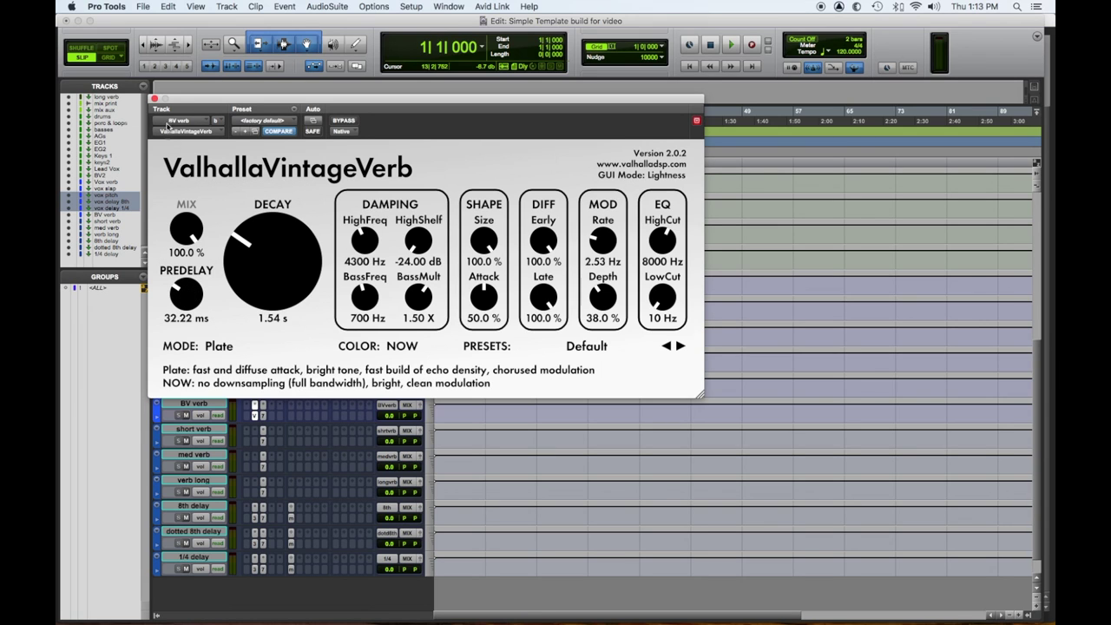
{"action": "left_click", "coordinate": [155, 98]}
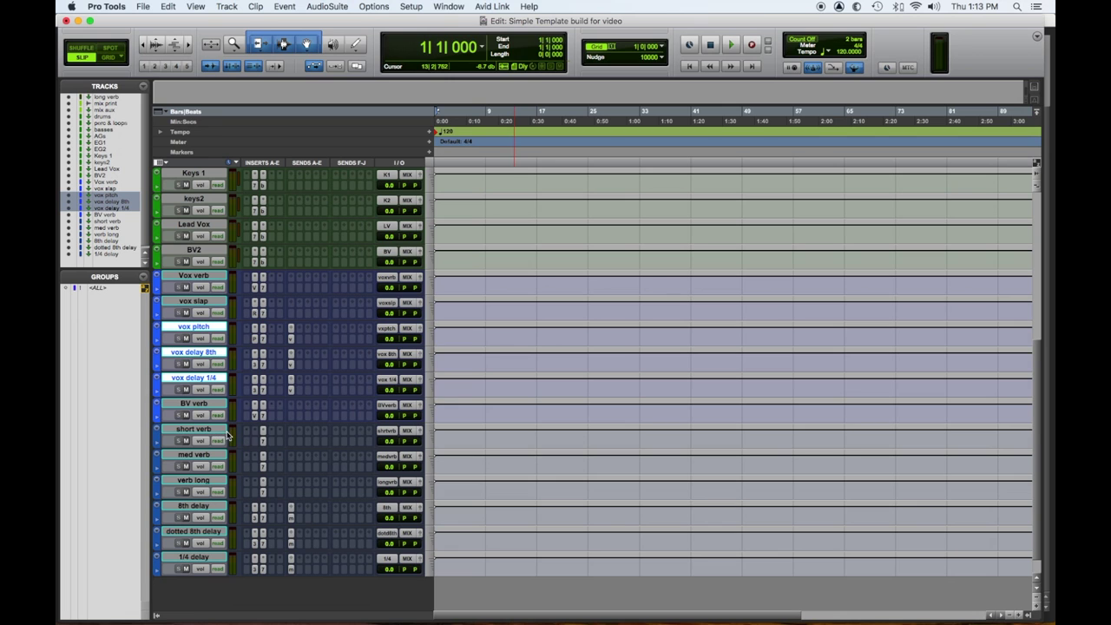
Step: Insert a stereo ValhallaVintageVerb on short verb, load the Ambience Tiled Room preset and close the plug-in
{"action": "left_click", "coordinate": [254, 431]}
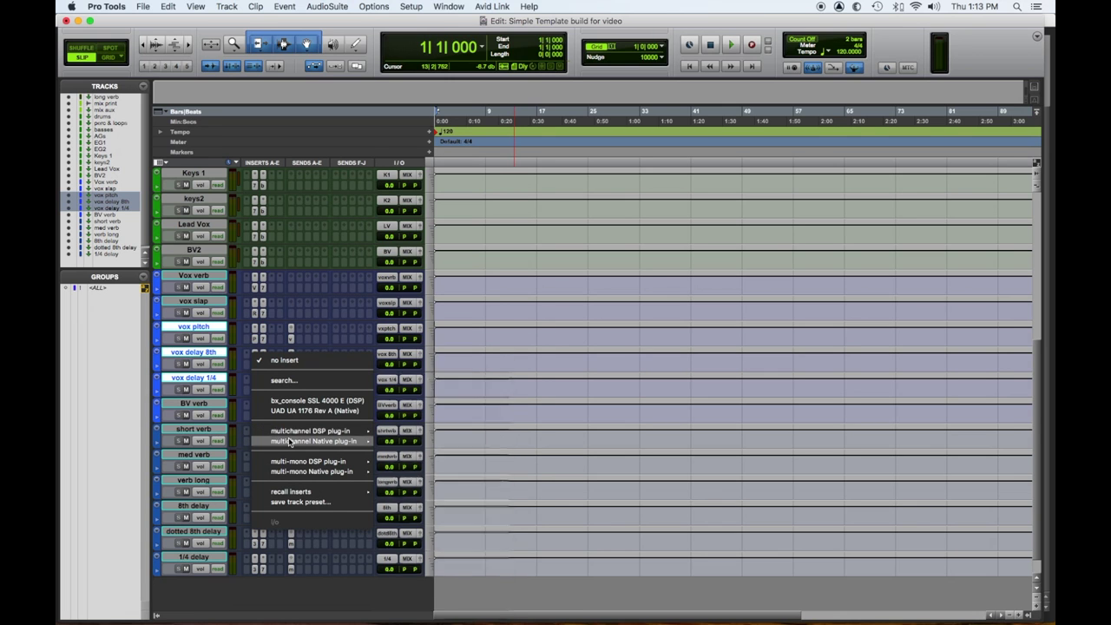
{"action": "mouse_move", "coordinate": [289, 441]}
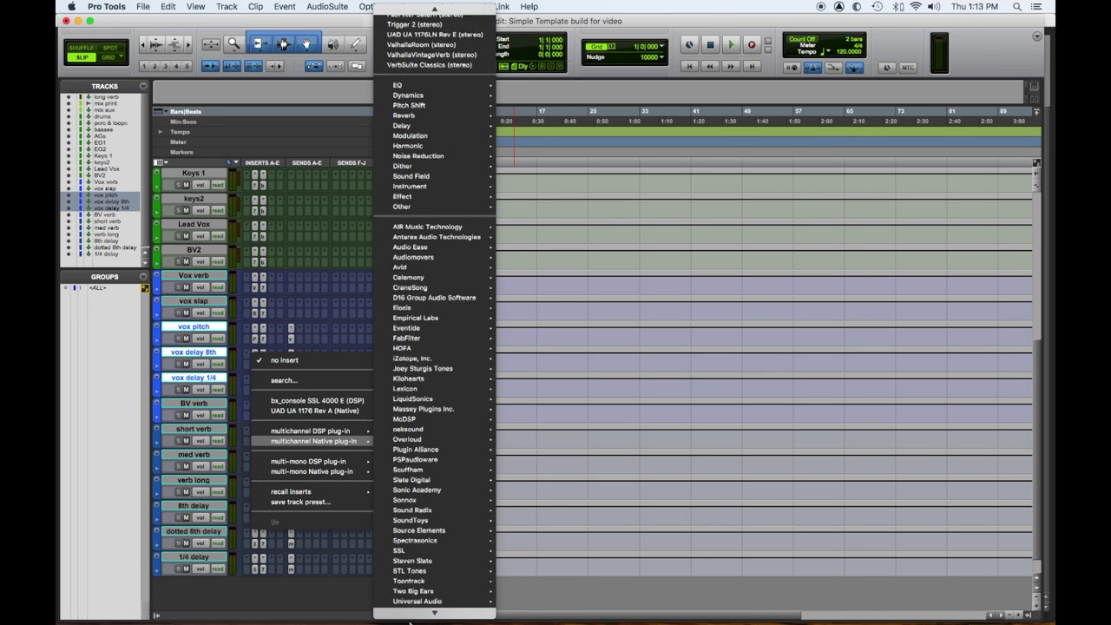
{"action": "mouse_move", "coordinate": [422, 591]}
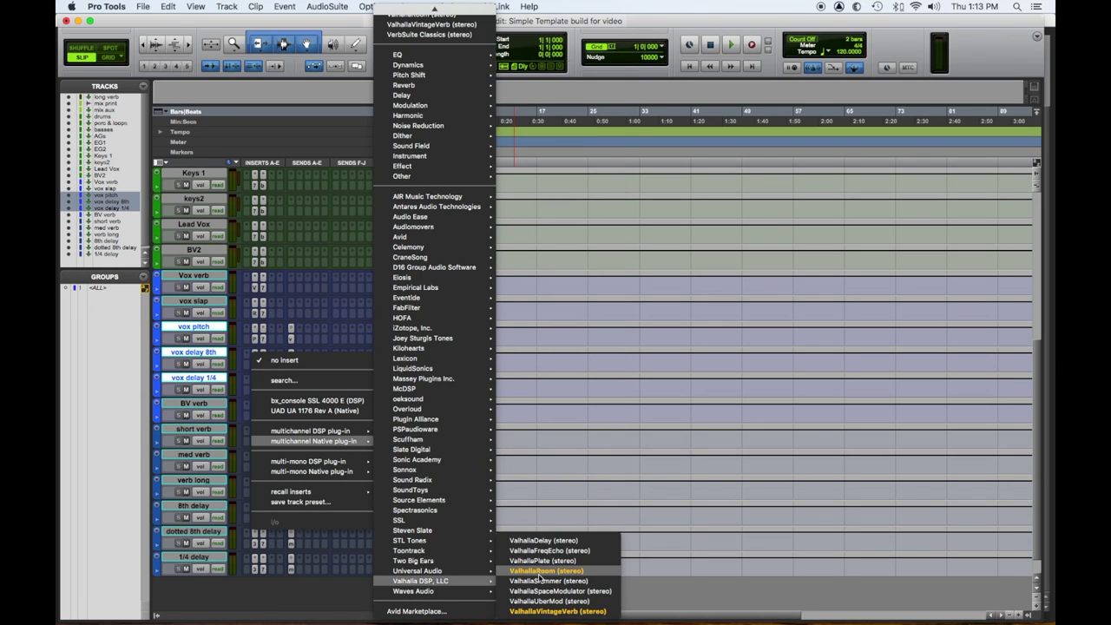
{"action": "left_click", "coordinate": [549, 611]}
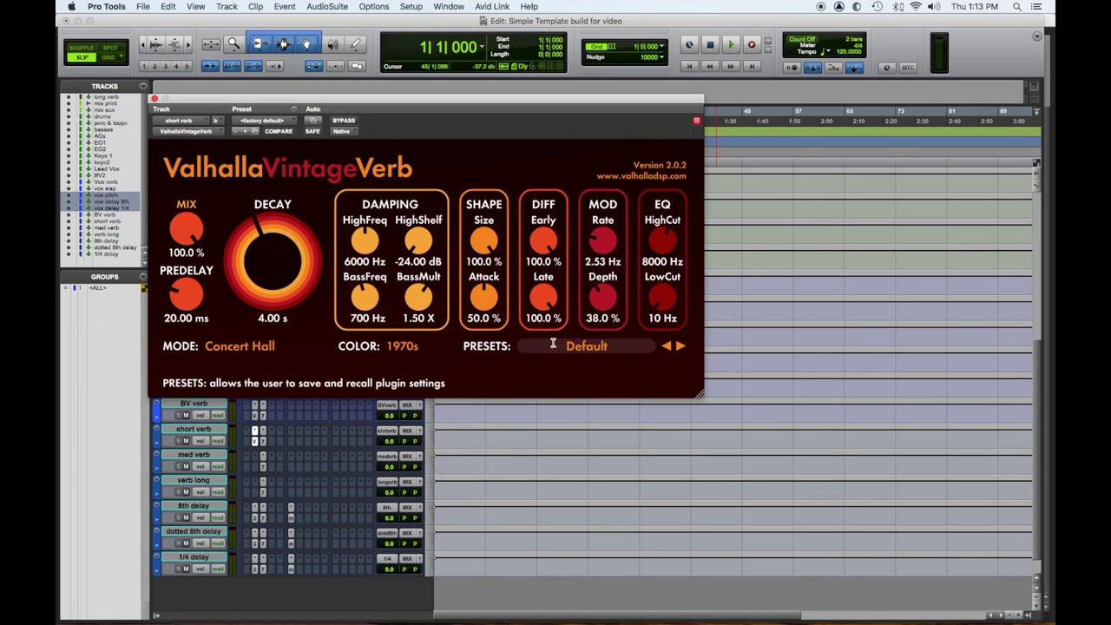
{"action": "left_click", "coordinate": [572, 347]}
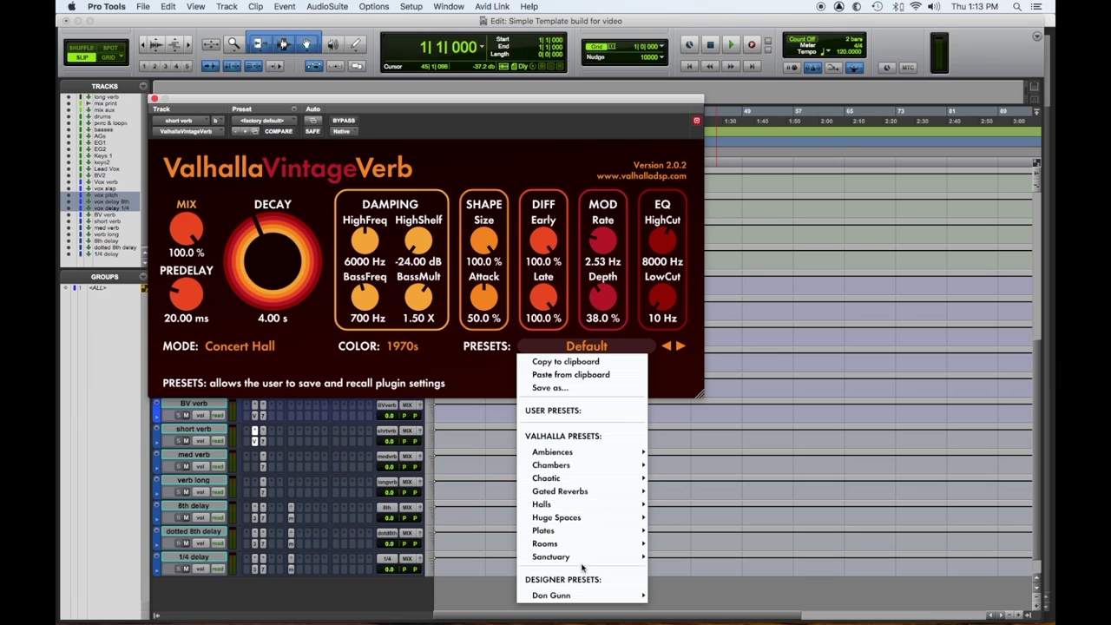
{"action": "mouse_move", "coordinate": [572, 531]}
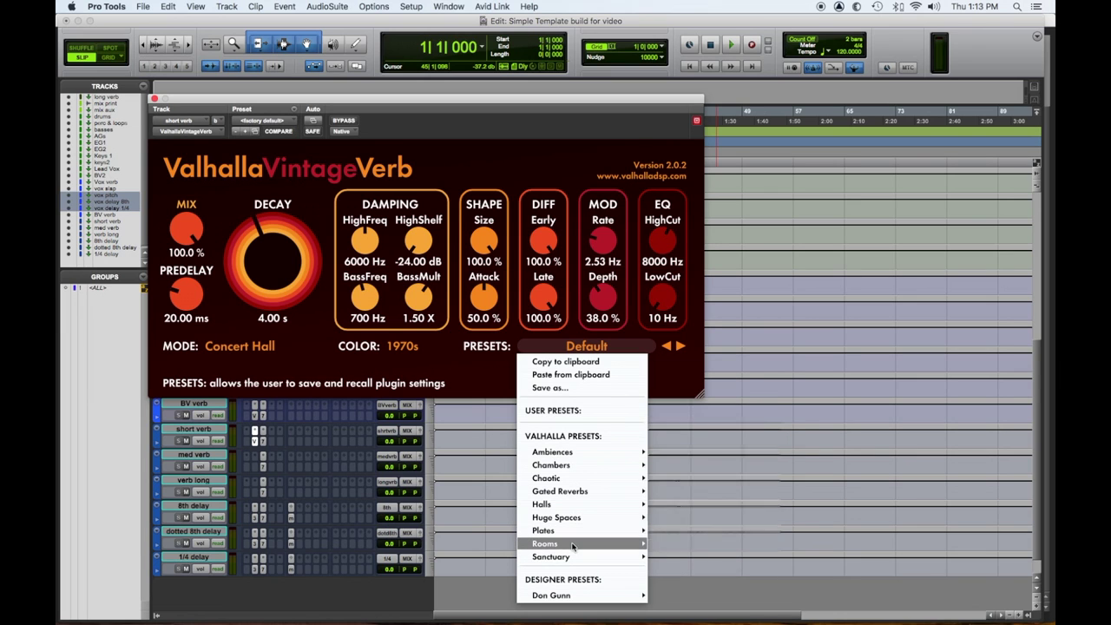
{"action": "left_click", "coordinate": [667, 424]}
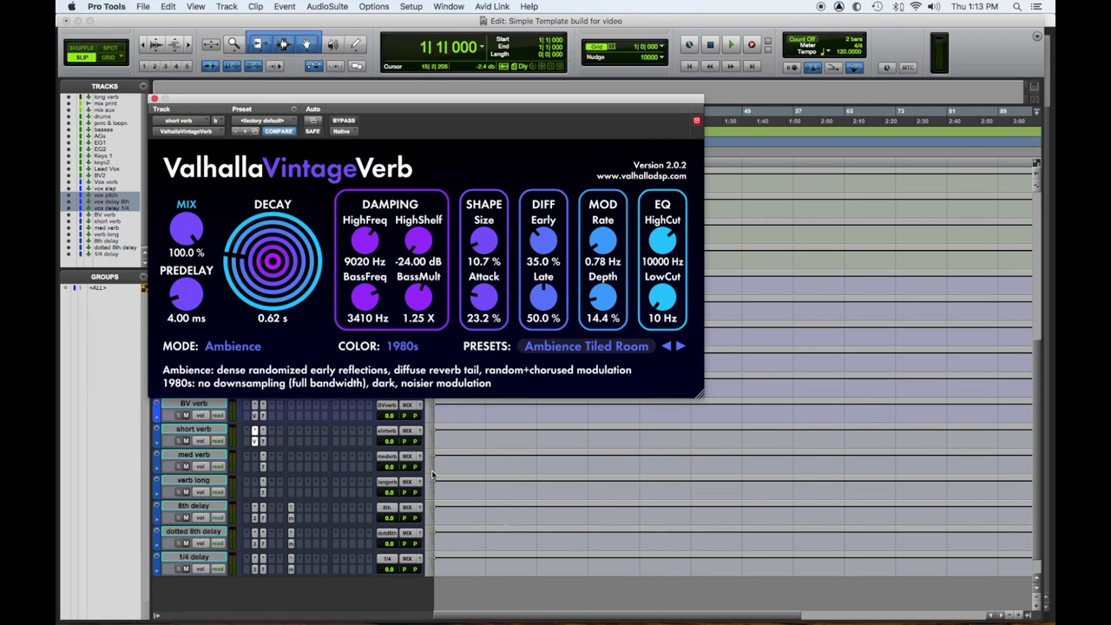
{"action": "left_click", "coordinate": [154, 99]}
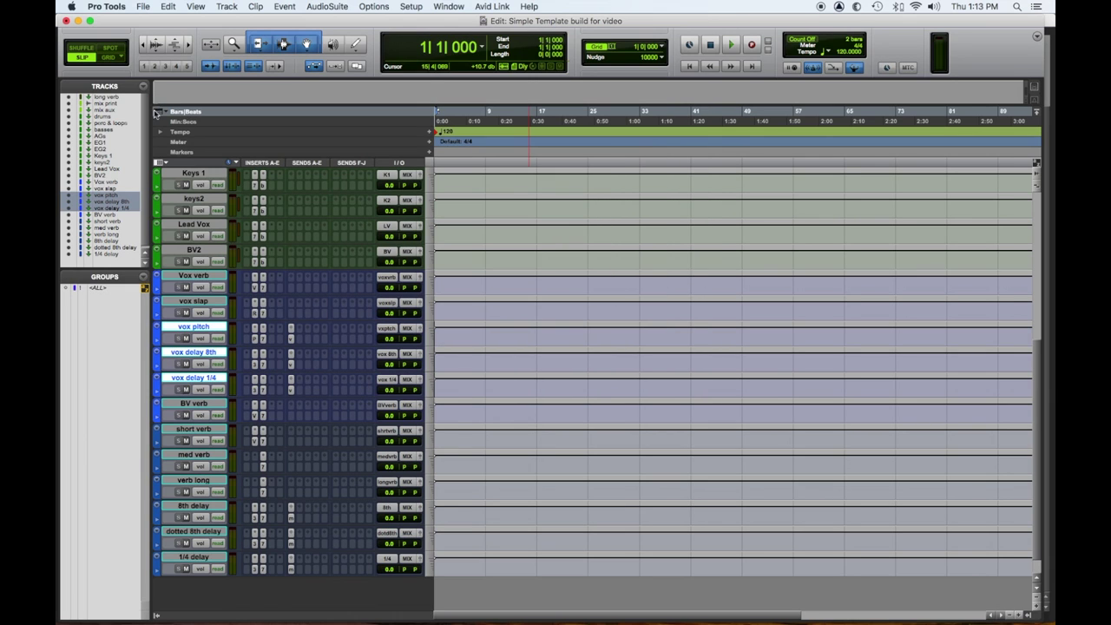
Step: Insert a stereo ValhallaVintageVerb on med verb, load the Rich Chamber preset and close the plug-in
{"action": "left_click", "coordinate": [257, 457]}
{"action": "mouse_move", "coordinate": [330, 466]}
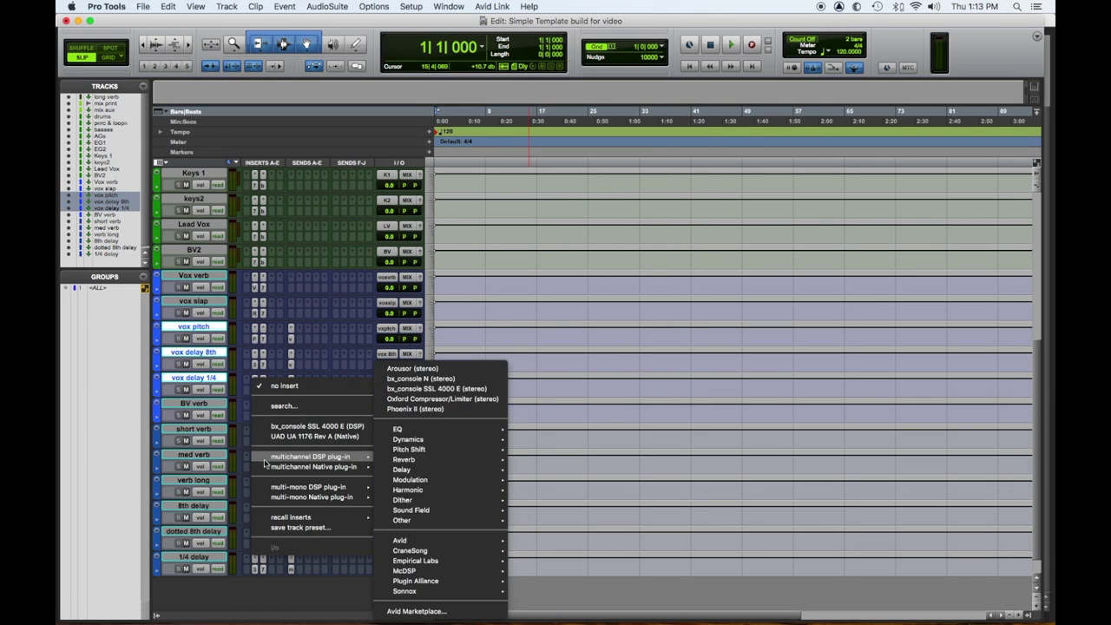
{"action": "scroll", "coordinate": [429, 590], "scroll_direction": "down", "scroll_amount": 3}
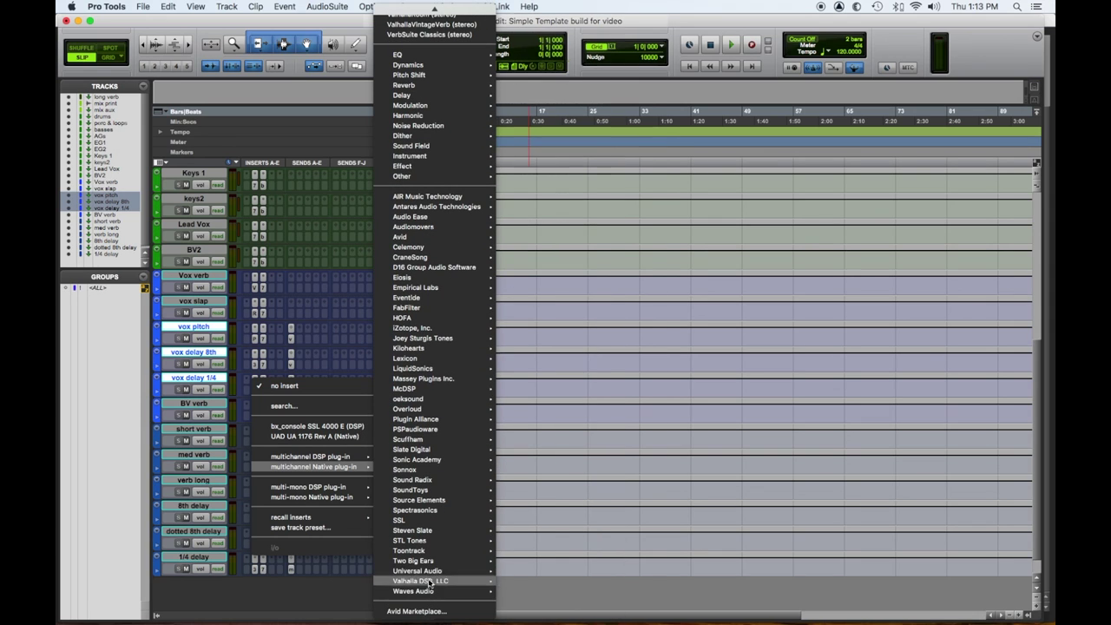
{"action": "mouse_move", "coordinate": [434, 581]}
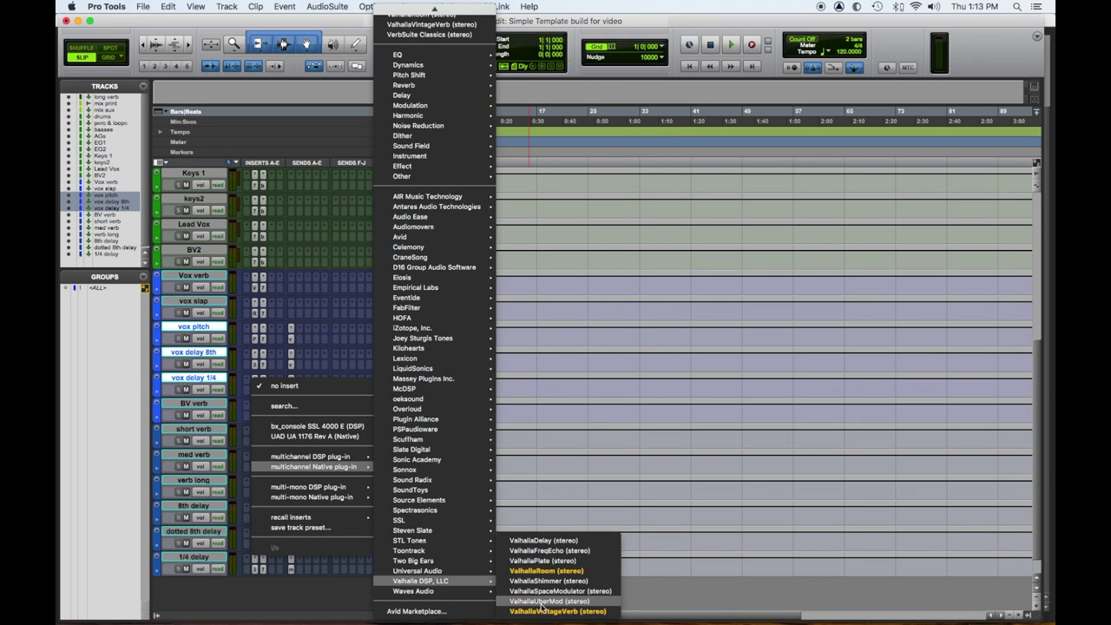
{"action": "left_click", "coordinate": [543, 610]}
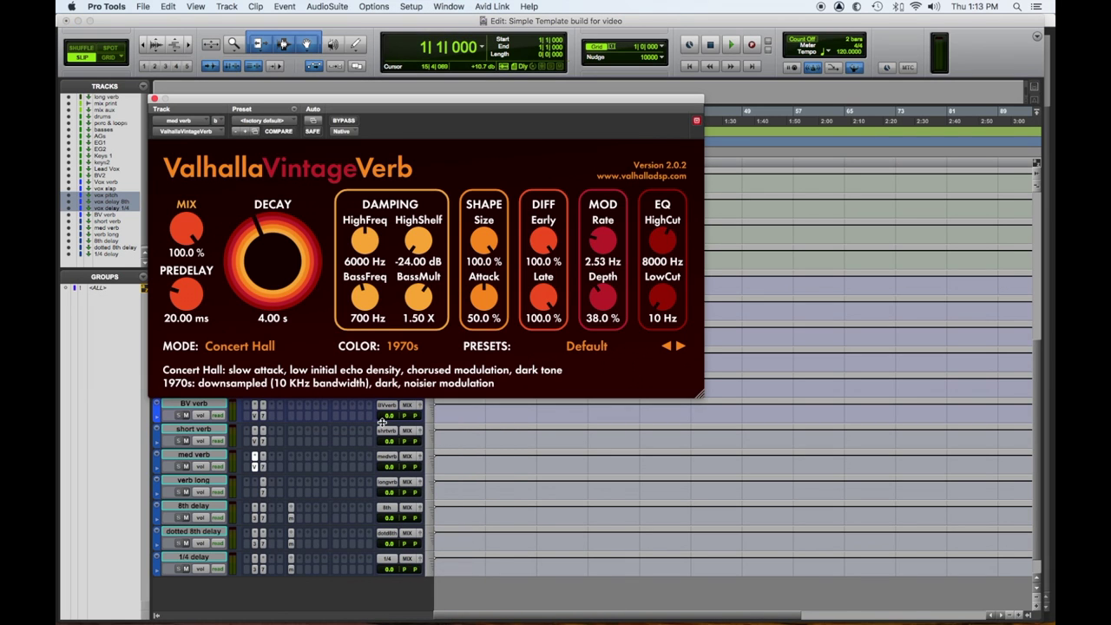
{"action": "left_click", "coordinate": [580, 348]}
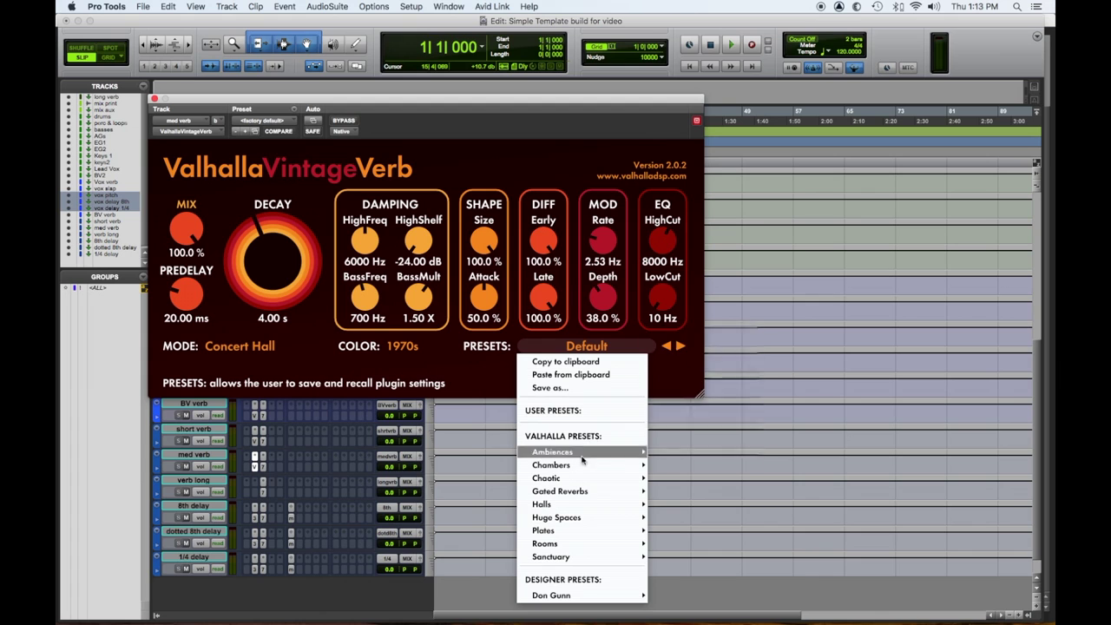
{"action": "mouse_move", "coordinate": [585, 466]}
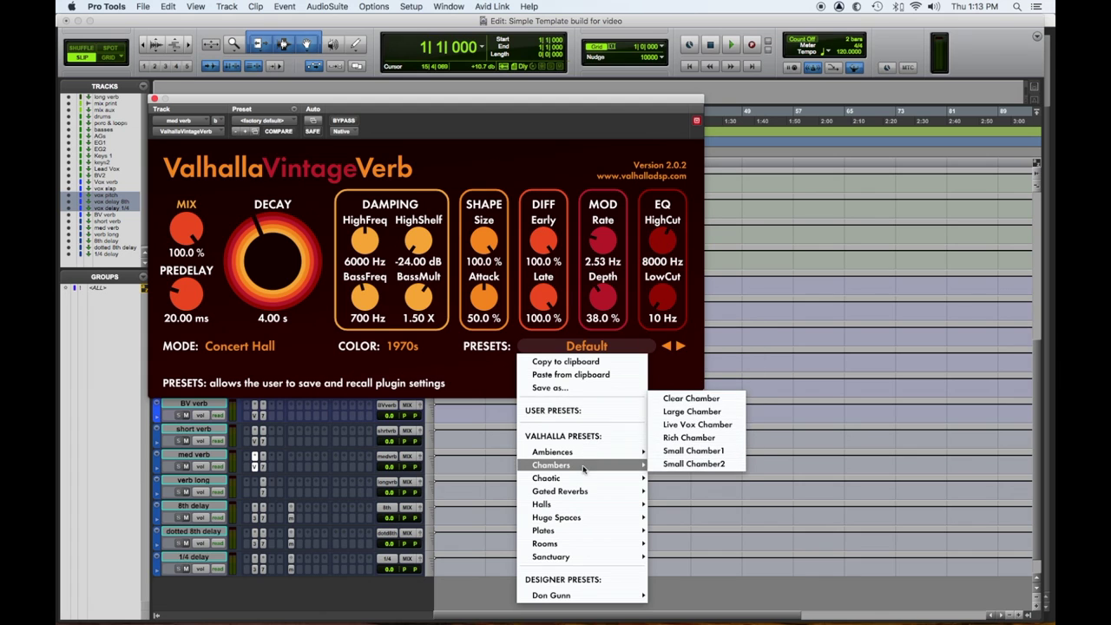
{"action": "left_click", "coordinate": [695, 437]}
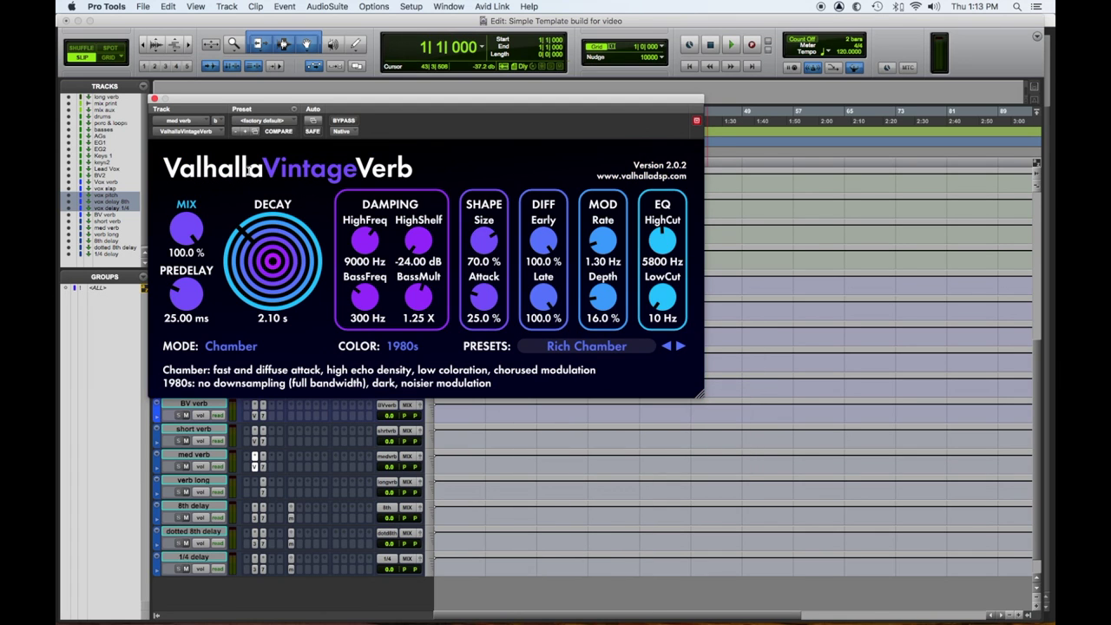
{"action": "left_click", "coordinate": [154, 99]}
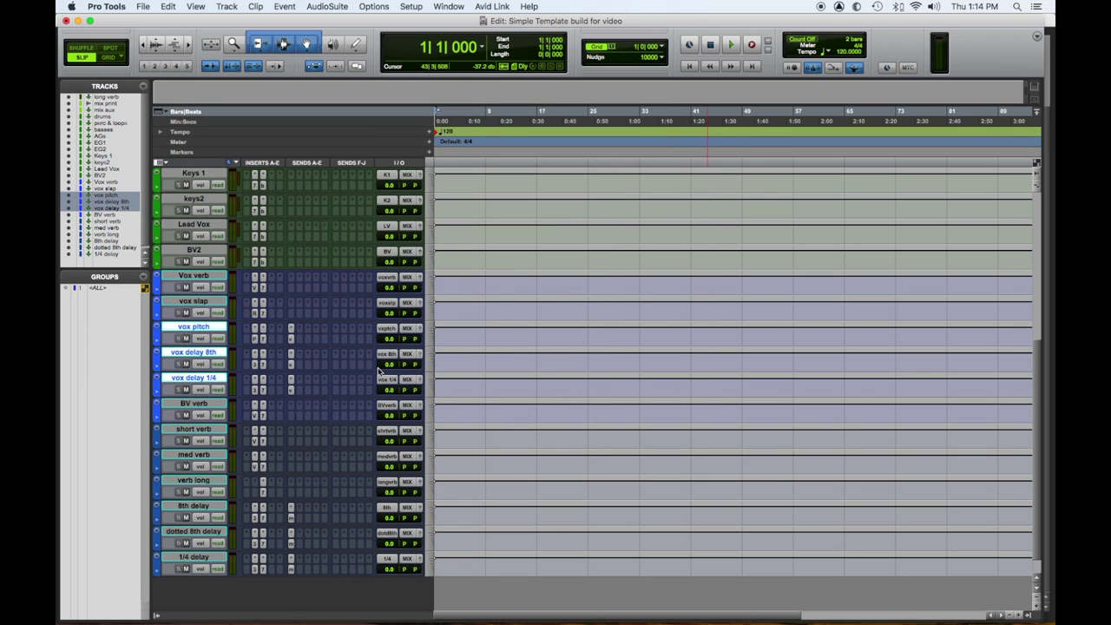
Step: Insert a stereo ValhallaVintageVerb on verb long, load the 300 Large Hall preset and close the plug-in
{"action": "left_click", "coordinate": [256, 487]}
{"action": "mouse_move", "coordinate": [257, 492]}
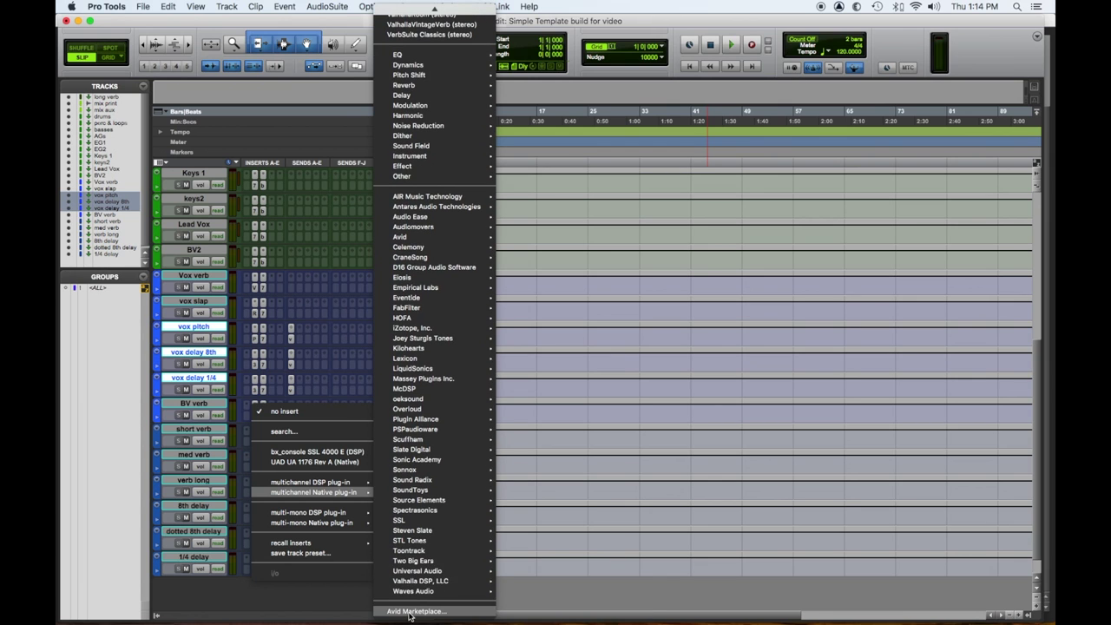
{"action": "mouse_move", "coordinate": [389, 563]}
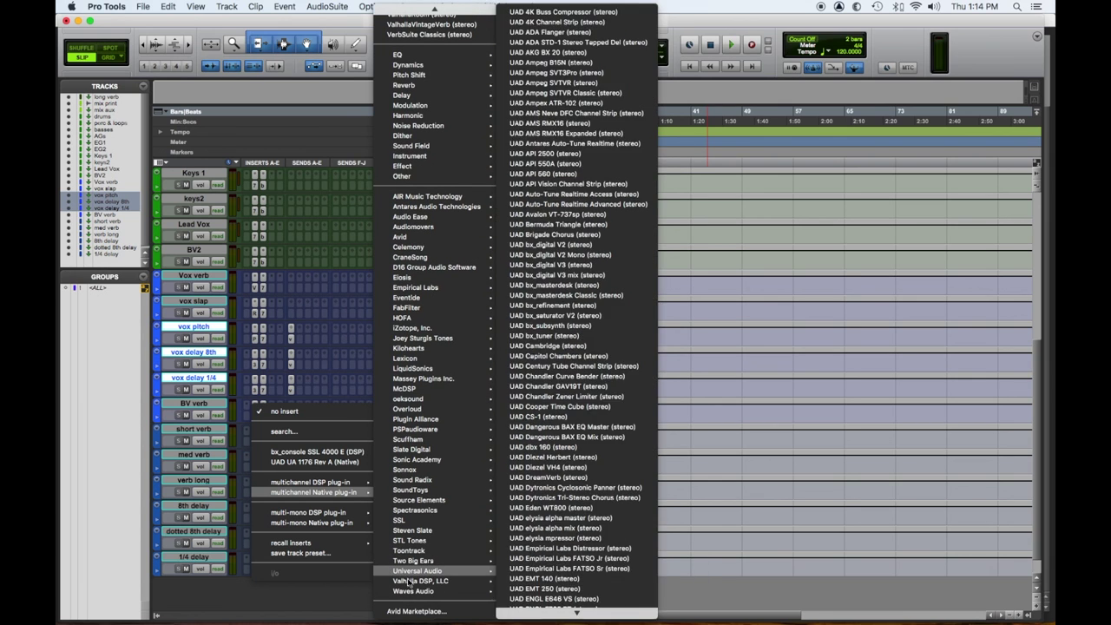
{"action": "mouse_move", "coordinate": [417, 580]}
{"action": "left_click", "coordinate": [572, 612]}
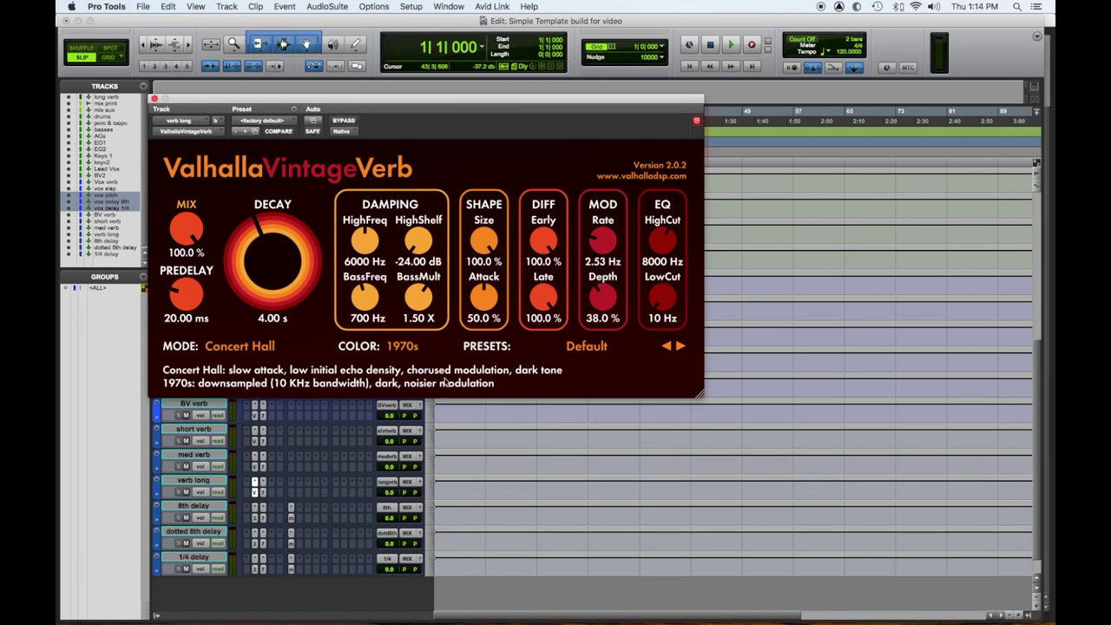
{"action": "left_click", "coordinate": [588, 347]}
{"action": "mouse_move", "coordinate": [580, 478]}
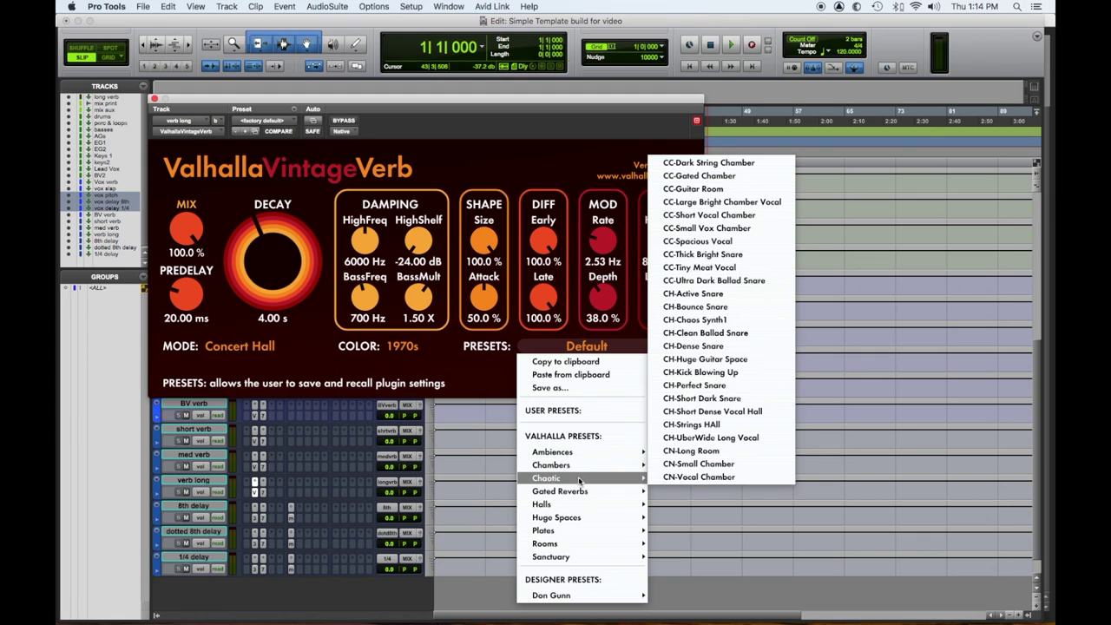
{"action": "mouse_move", "coordinate": [579, 507]}
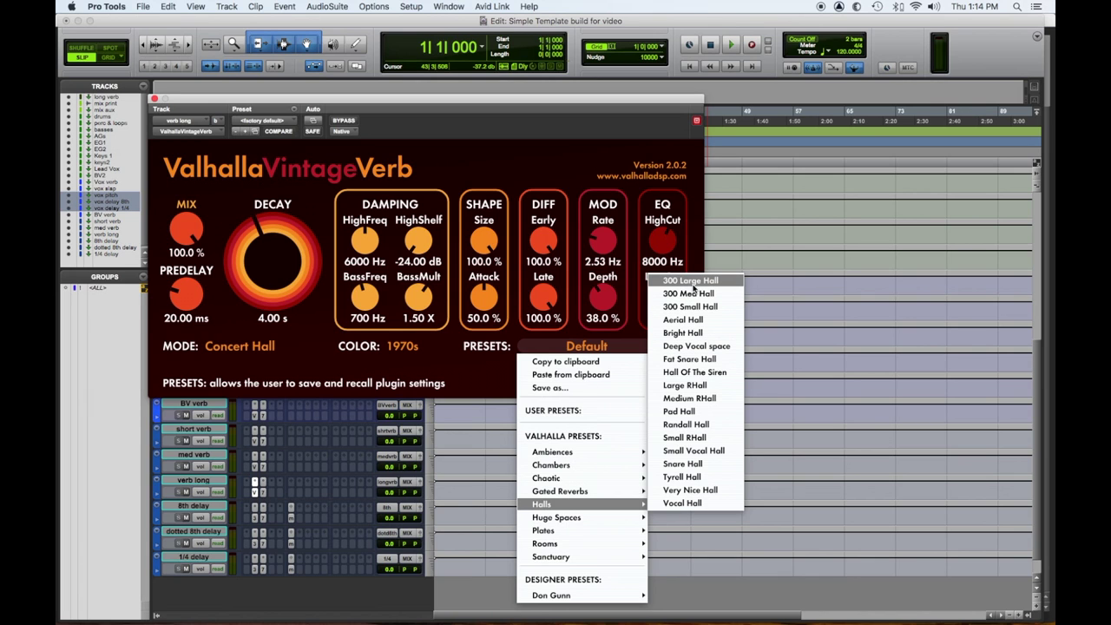
{"action": "left_click", "coordinate": [692, 281]}
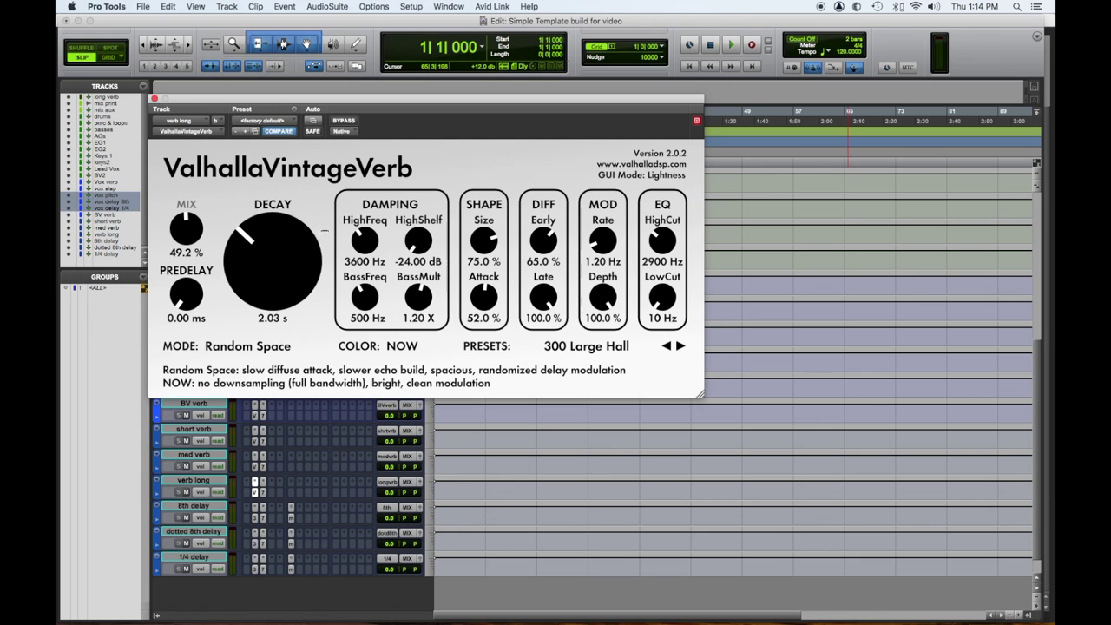
{"action": "left_click", "coordinate": [153, 98]}
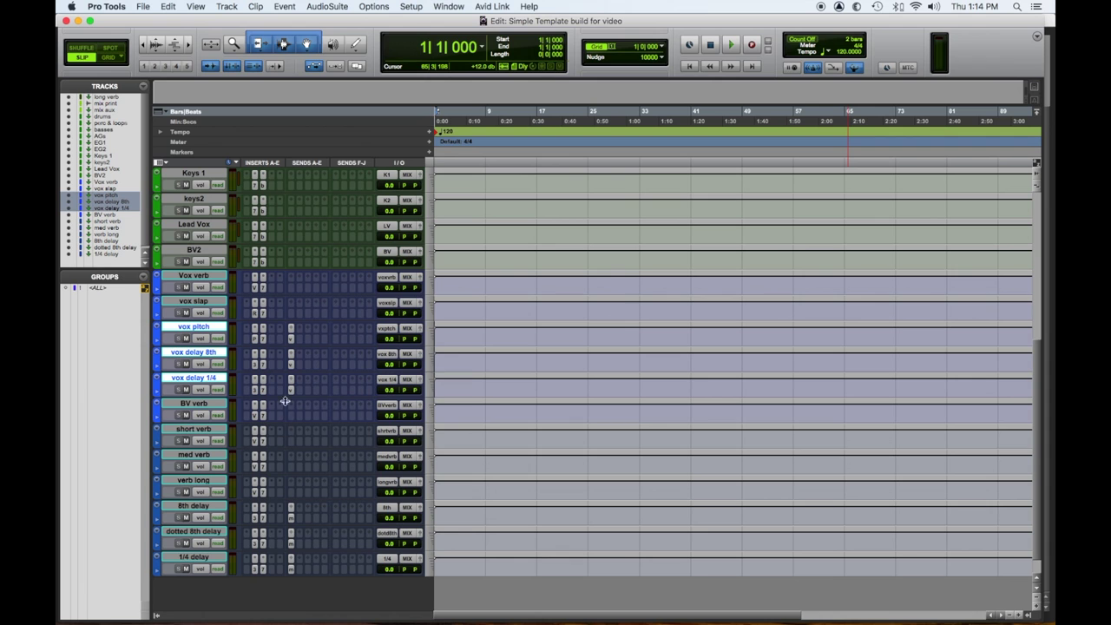
Step: Select the submix tracks from drums through BV2 and enlarge their track height so the individual insert and send slots are shown
{"action": "scroll", "coordinate": [278, 405], "scroll_direction": "up", "scroll_amount": 3}
{"action": "scroll", "coordinate": [197, 367], "scroll_direction": "up", "scroll_amount": 1}
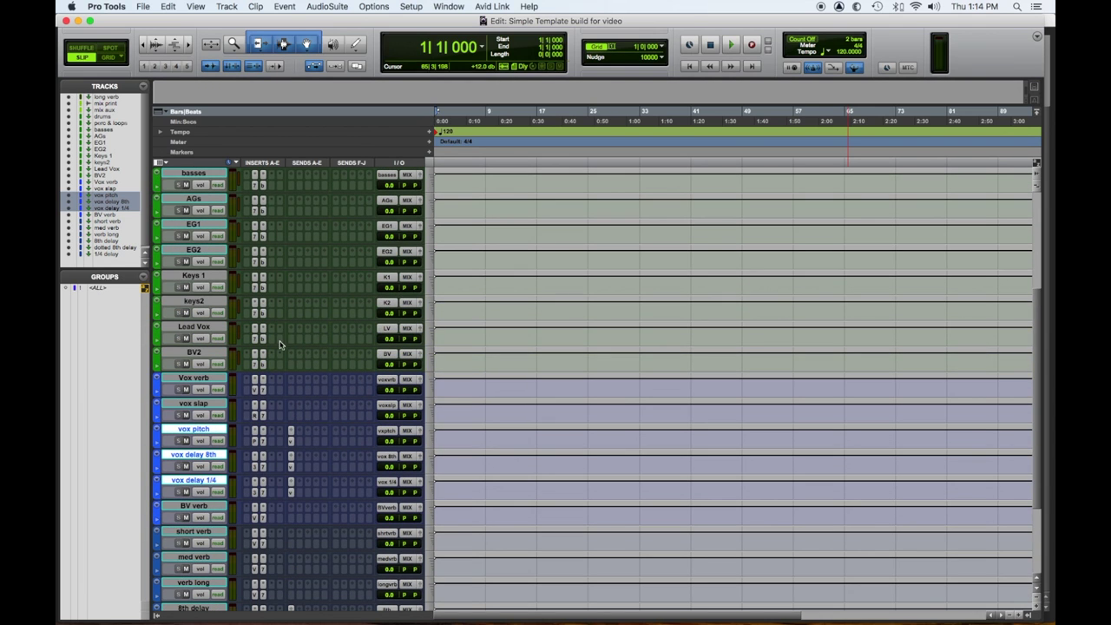
{"action": "left_click", "coordinate": [218, 353]}
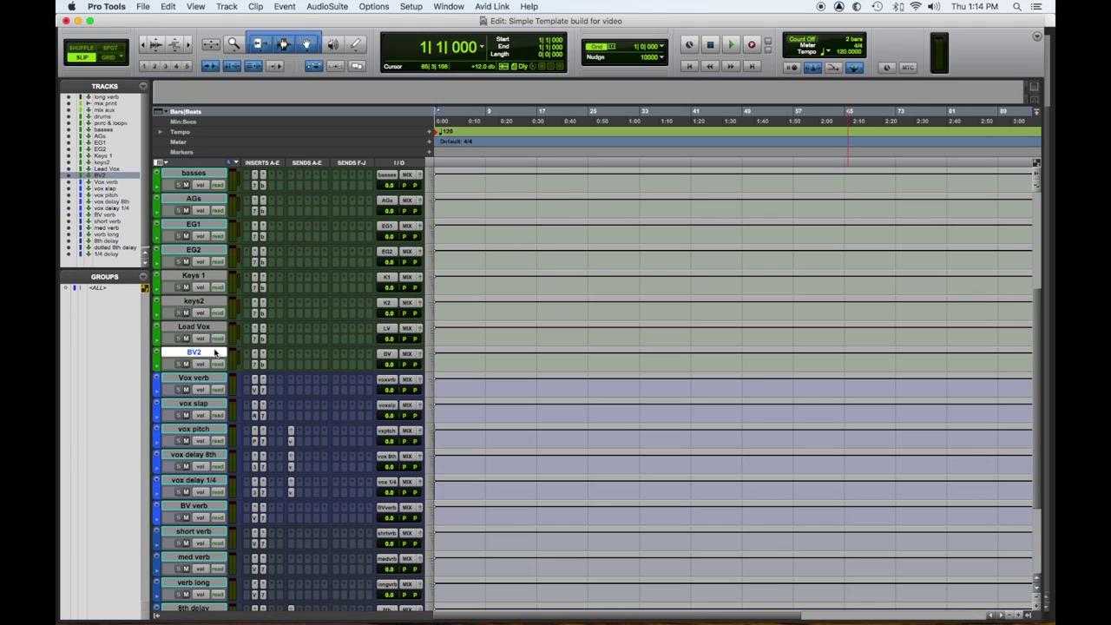
{"action": "left_click", "coordinate": [291, 357]}
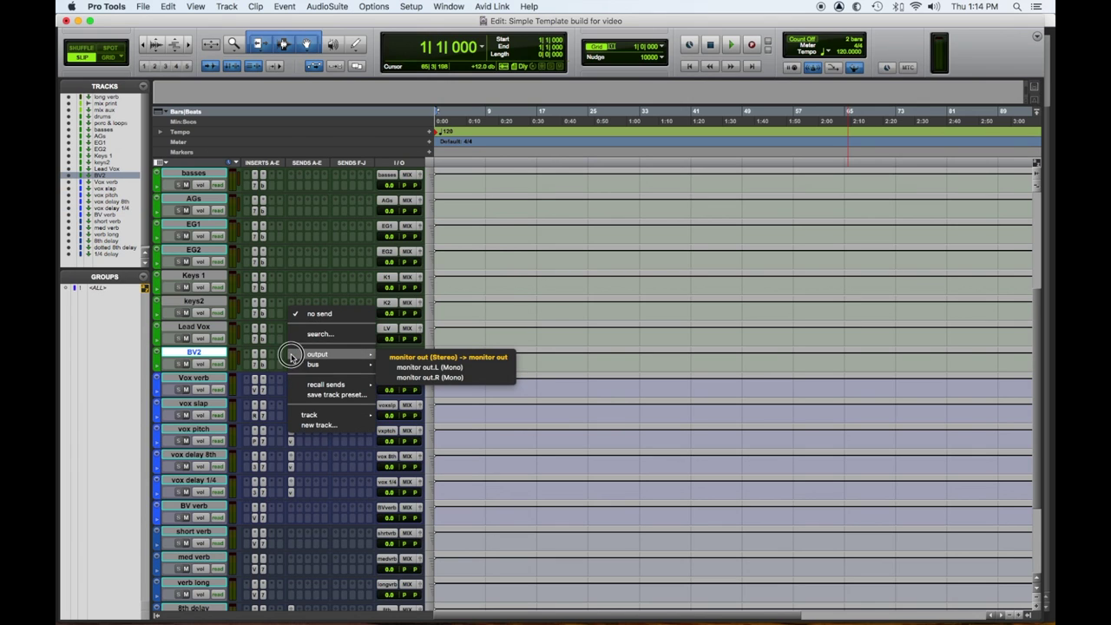
{"action": "left_click", "coordinate": [281, 322]}
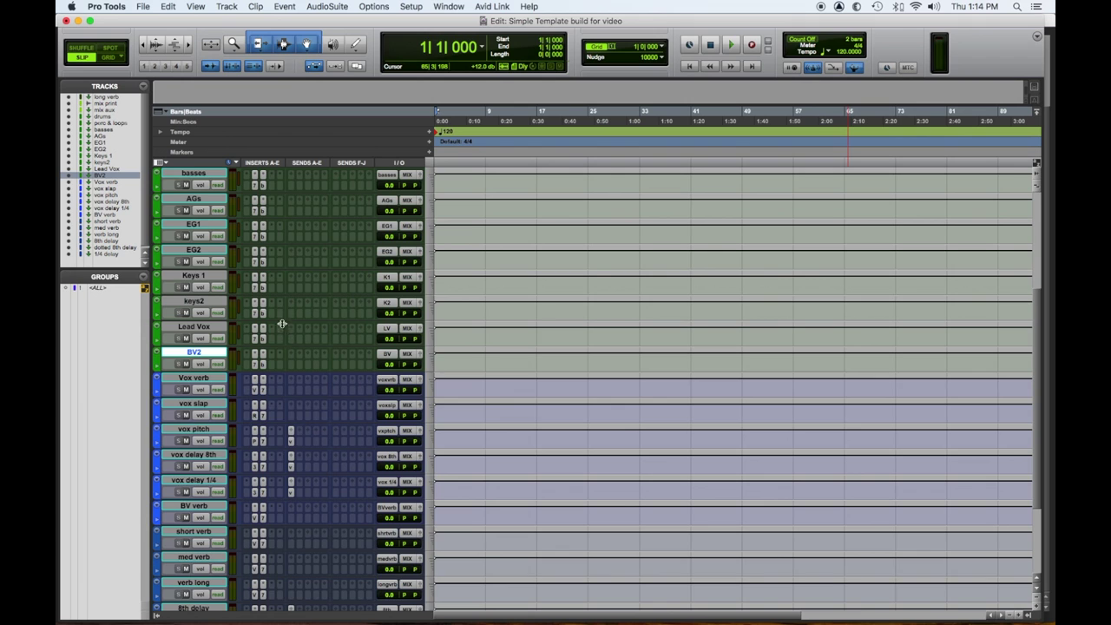
{"action": "scroll", "coordinate": [286, 339], "scroll_direction": "up", "scroll_amount": 5}
{"action": "left_click", "coordinate": [209, 316], "text": "shift"}
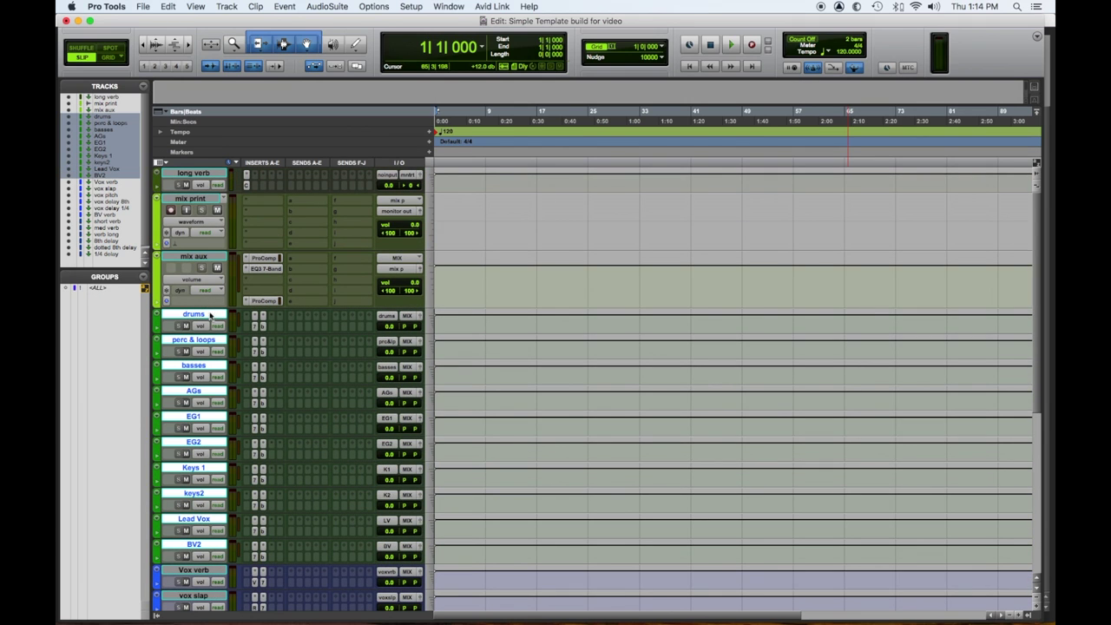
{"action": "left_click_drag", "start_coordinate": [431, 327], "coordinate": [443, 357]}
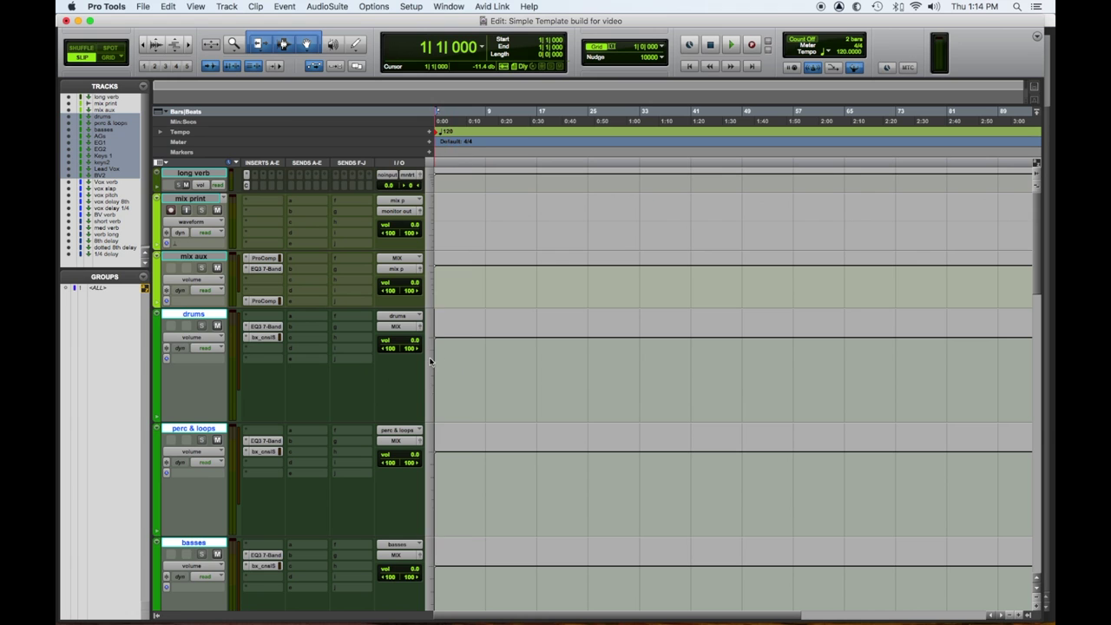
{"action": "left_click", "coordinate": [428, 359]}
{"action": "left_click", "coordinate": [438, 350]}
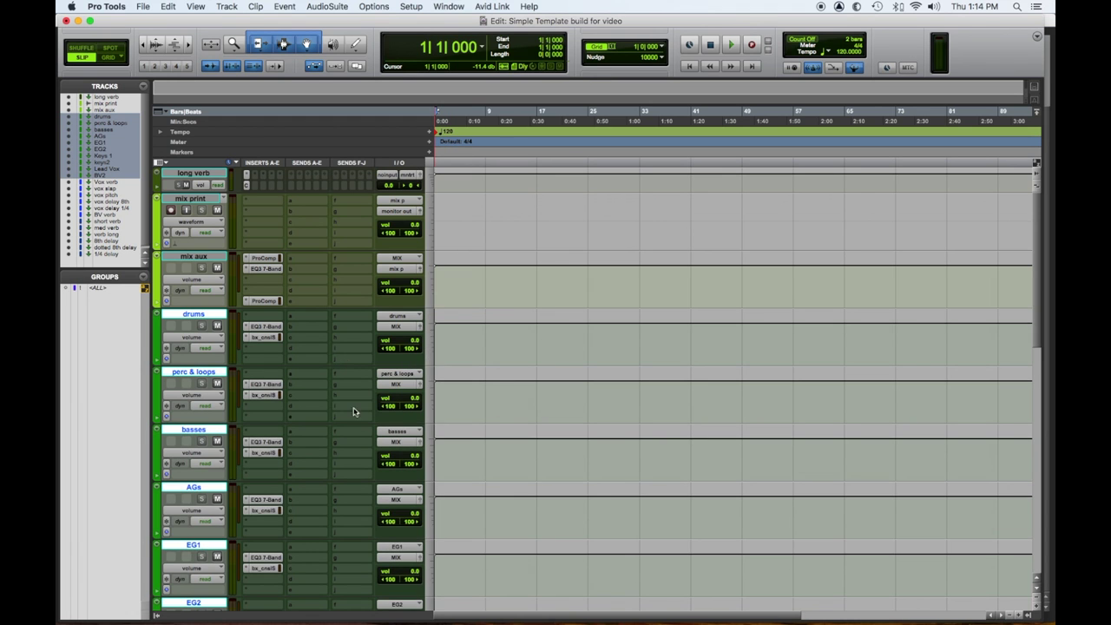
Step: Add a send on Lead Vox to the vox verb bus, raise it to about -17.7 dB and close the send window
{"action": "scroll", "coordinate": [363, 412], "scroll_direction": "down", "scroll_amount": 10}
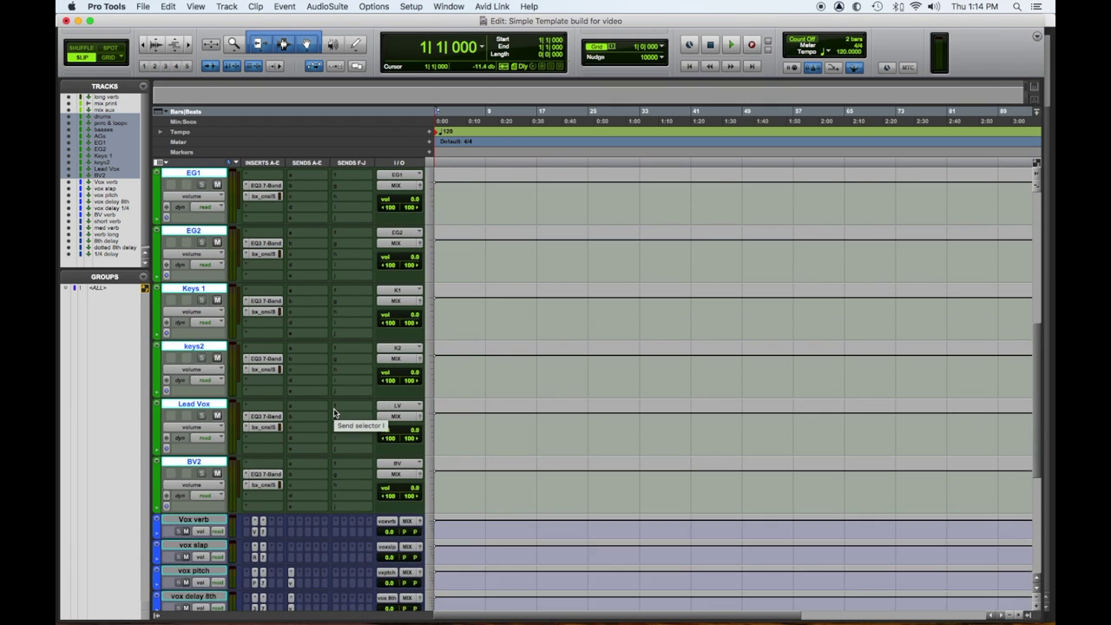
{"action": "scroll", "coordinate": [334, 413], "scroll_direction": "down", "scroll_amount": 1}
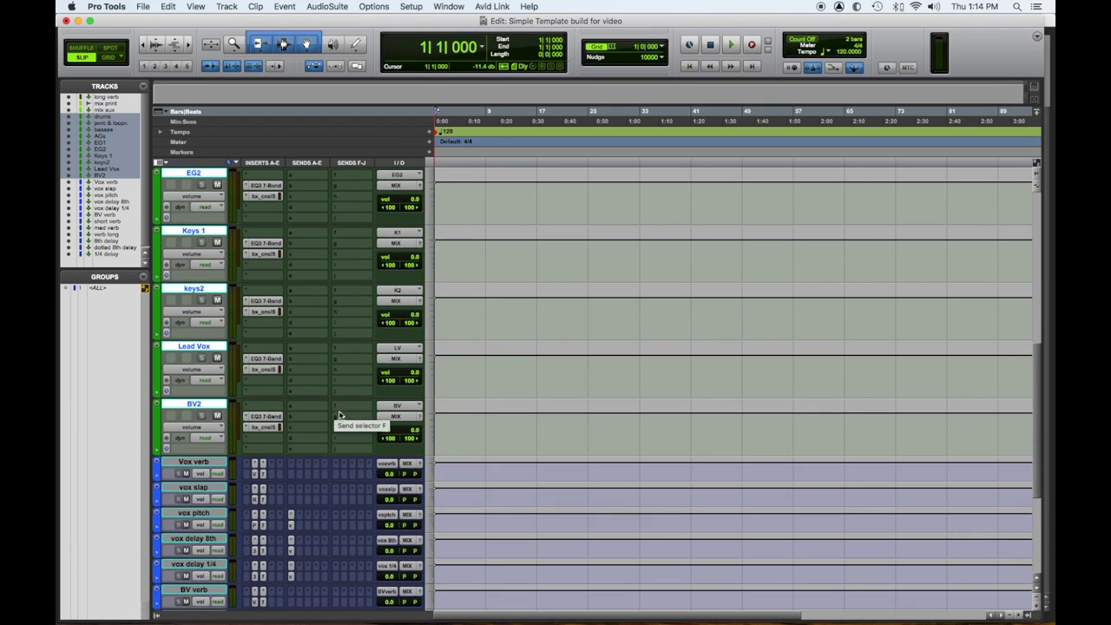
{"action": "left_click", "coordinate": [290, 352]}
{"action": "mouse_move", "coordinate": [314, 357]}
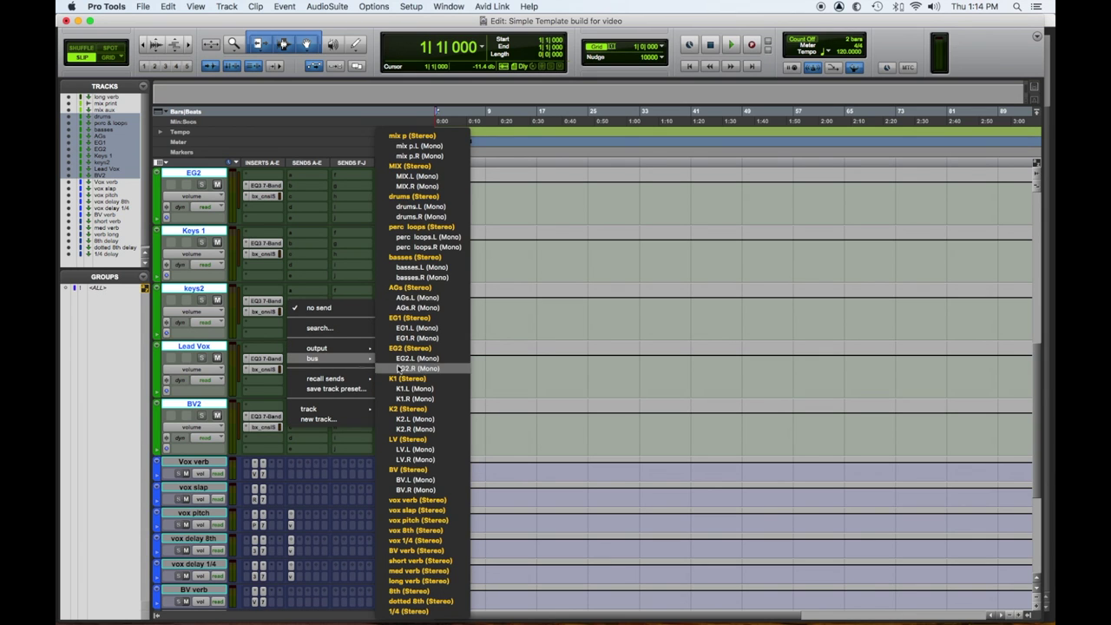
{"action": "left_click", "coordinate": [418, 500]}
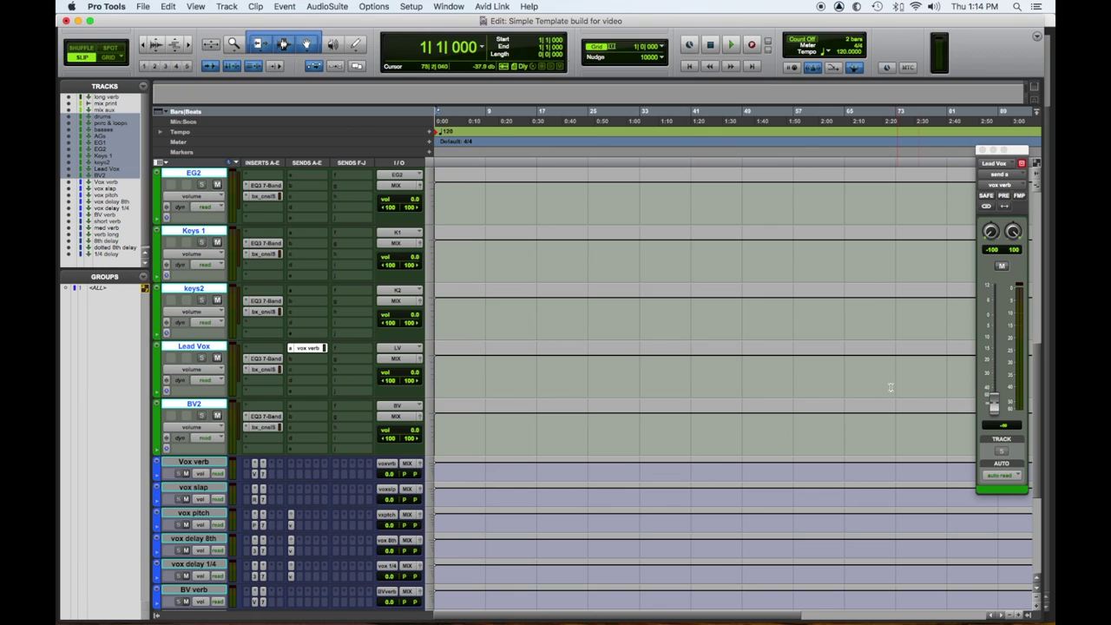
{"action": "left_click_drag", "start_coordinate": [994, 400], "coordinate": [995, 351]}
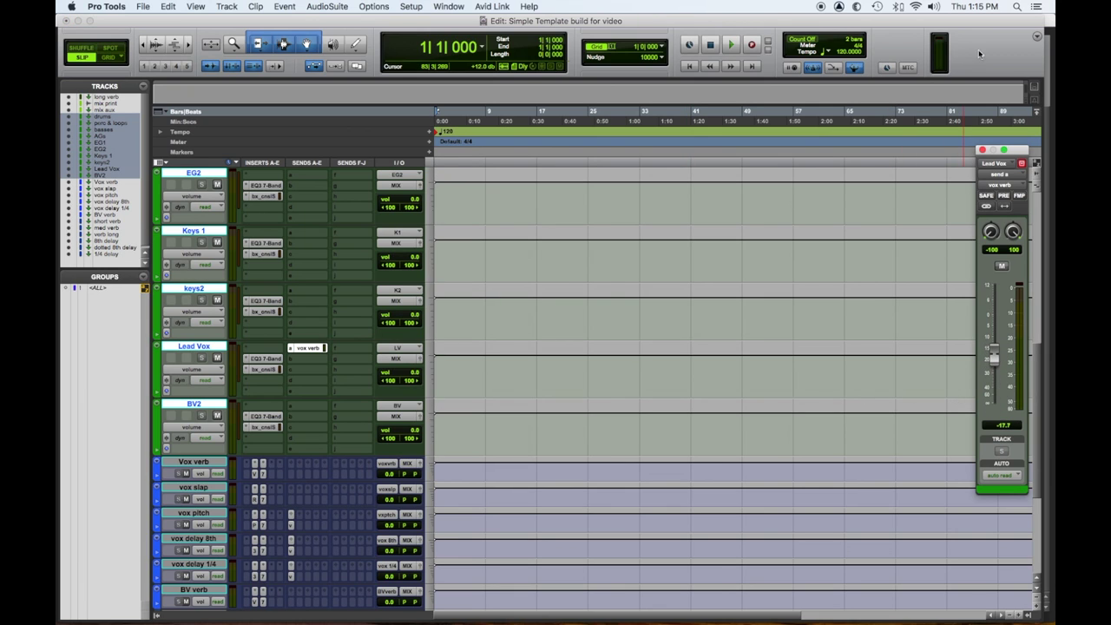
{"action": "left_click", "coordinate": [981, 150]}
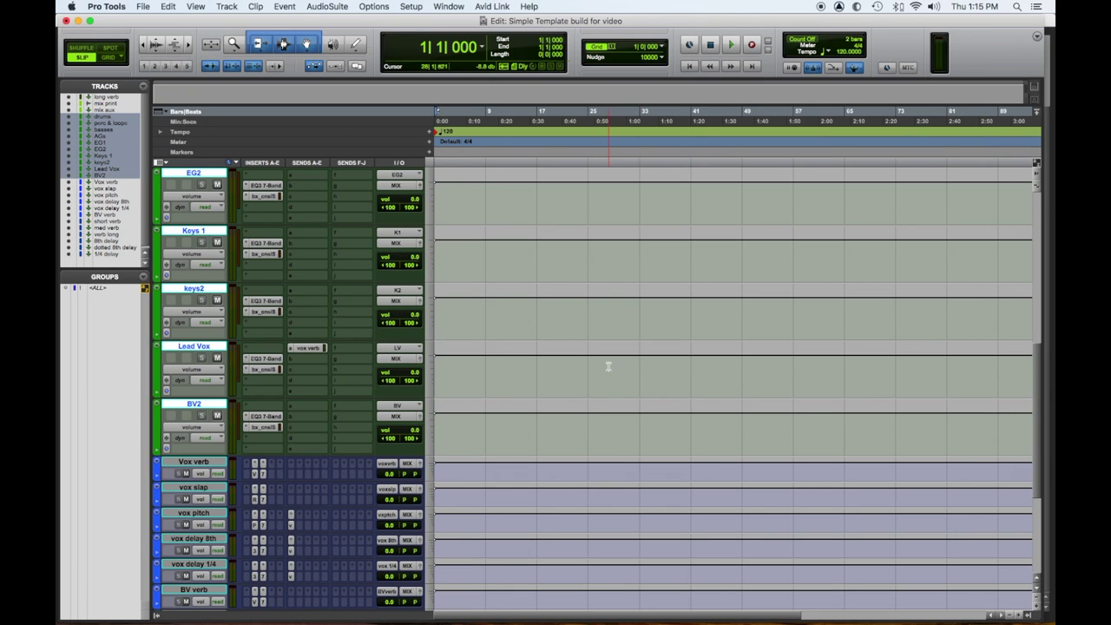
Step: Add a send on BV2 to the BV verb bus and raise its level to about -20.1 dB
{"action": "left_click", "coordinate": [291, 409]}
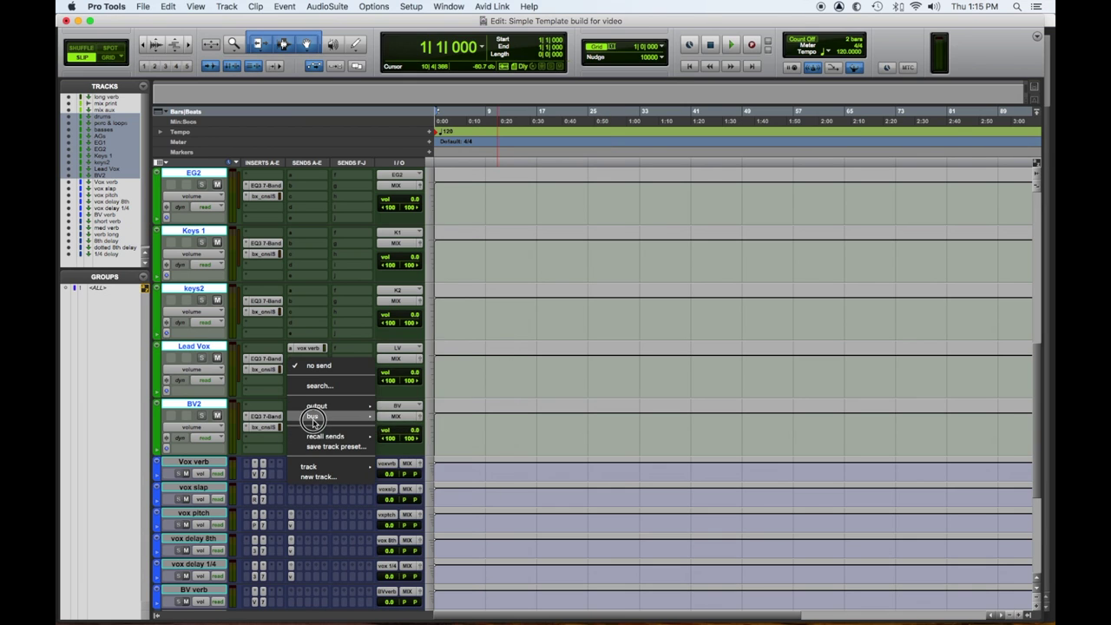
{"action": "mouse_move", "coordinate": [314, 417]}
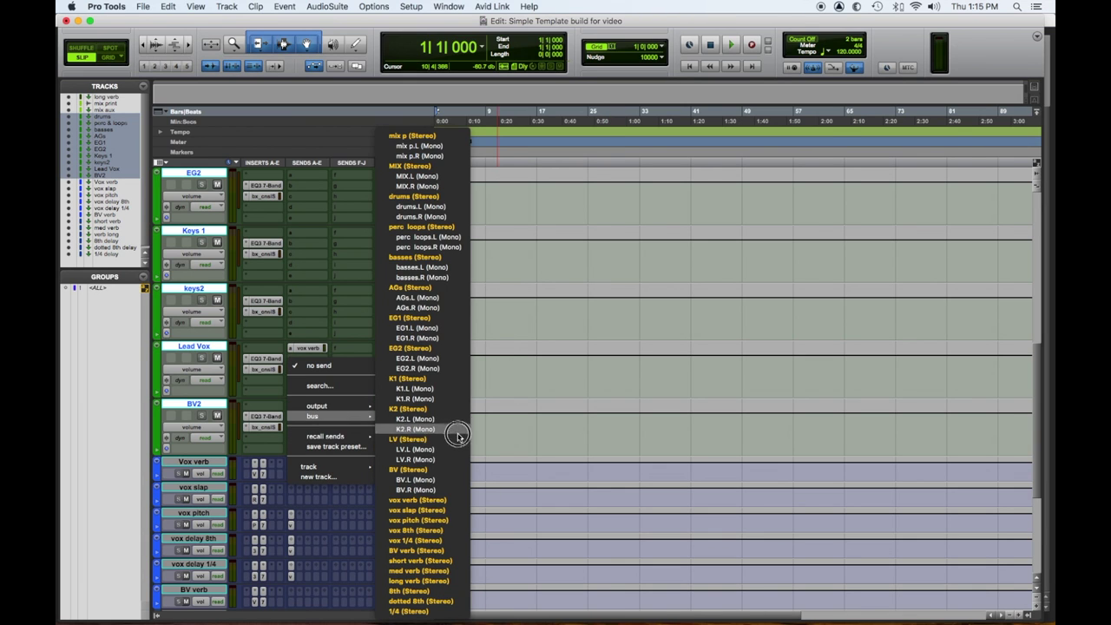
{"action": "left_click", "coordinate": [425, 550]}
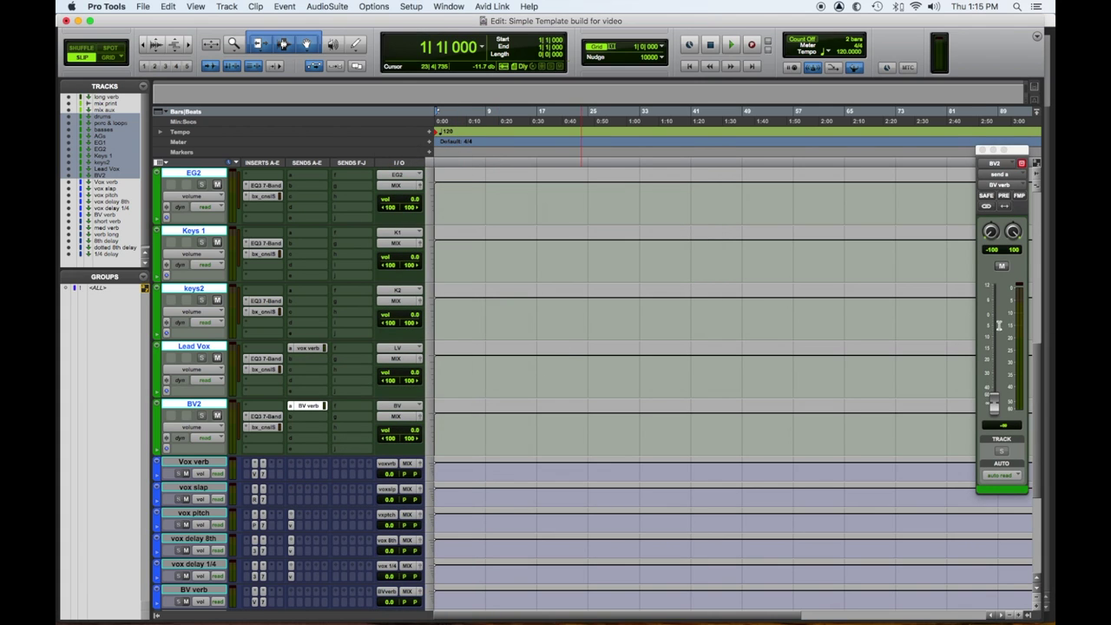
{"action": "left_click_drag", "start_coordinate": [994, 407], "coordinate": [993, 361]}
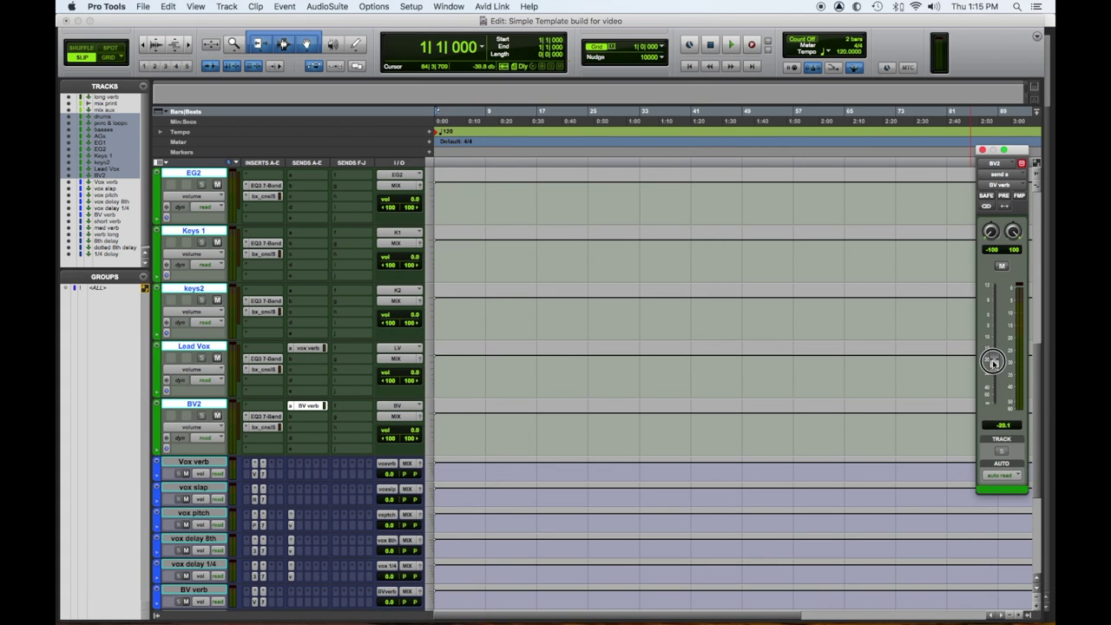
Step: Add a second send on Lead Vox to the vox pitch bus at about -19.8 dB
{"action": "left_click", "coordinate": [289, 362]}
{"action": "mouse_move", "coordinate": [318, 367]}
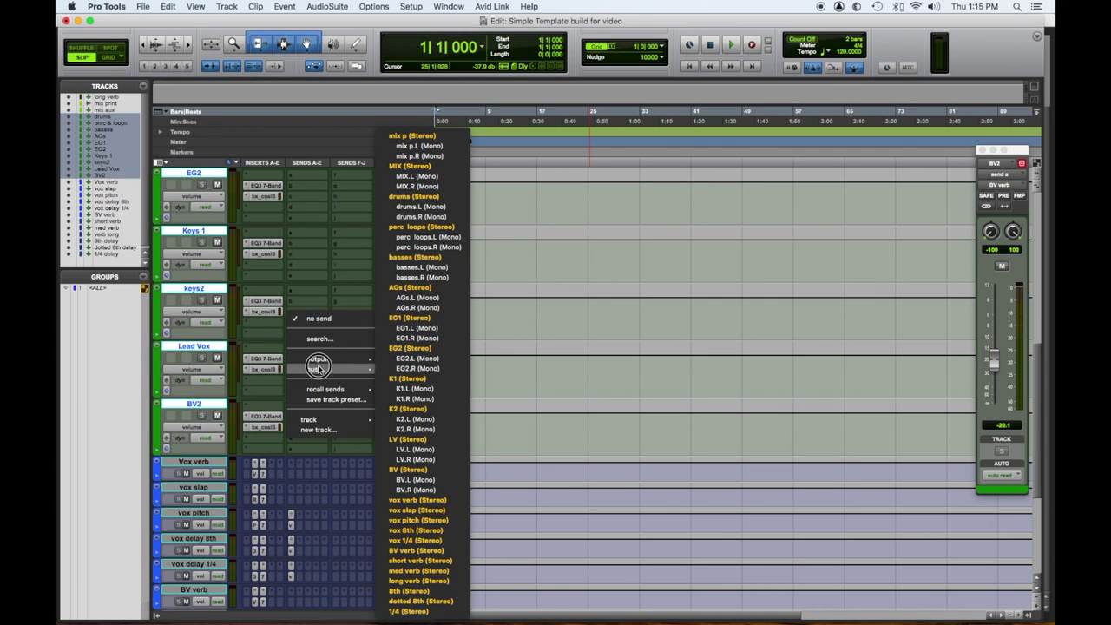
{"action": "left_click", "coordinate": [415, 500]}
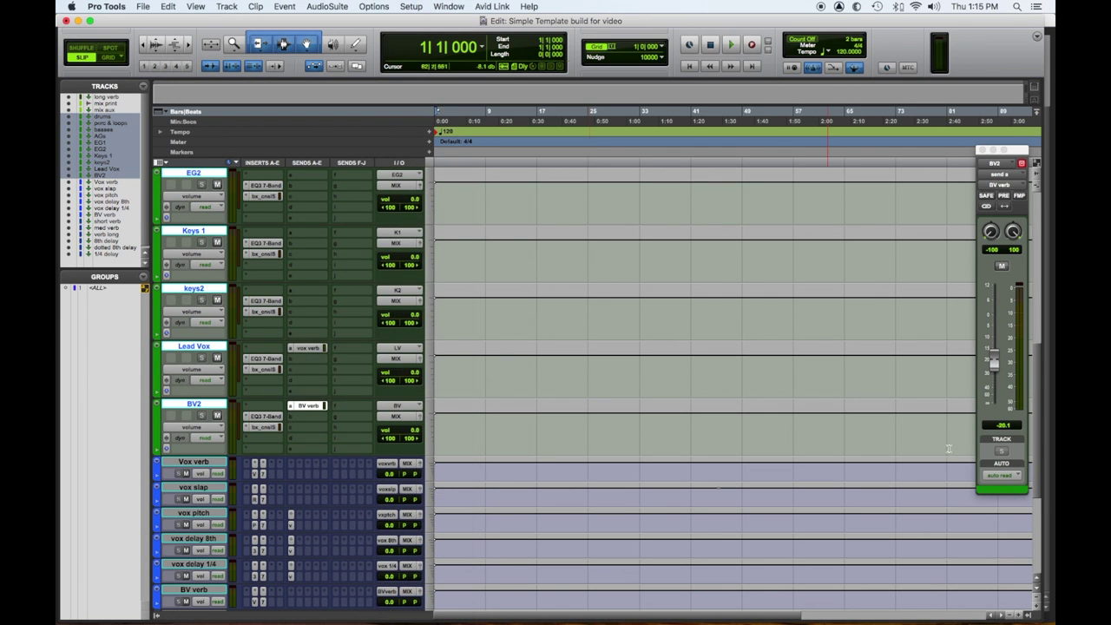
{"action": "left_click_drag", "start_coordinate": [999, 365], "coordinate": [998, 359]}
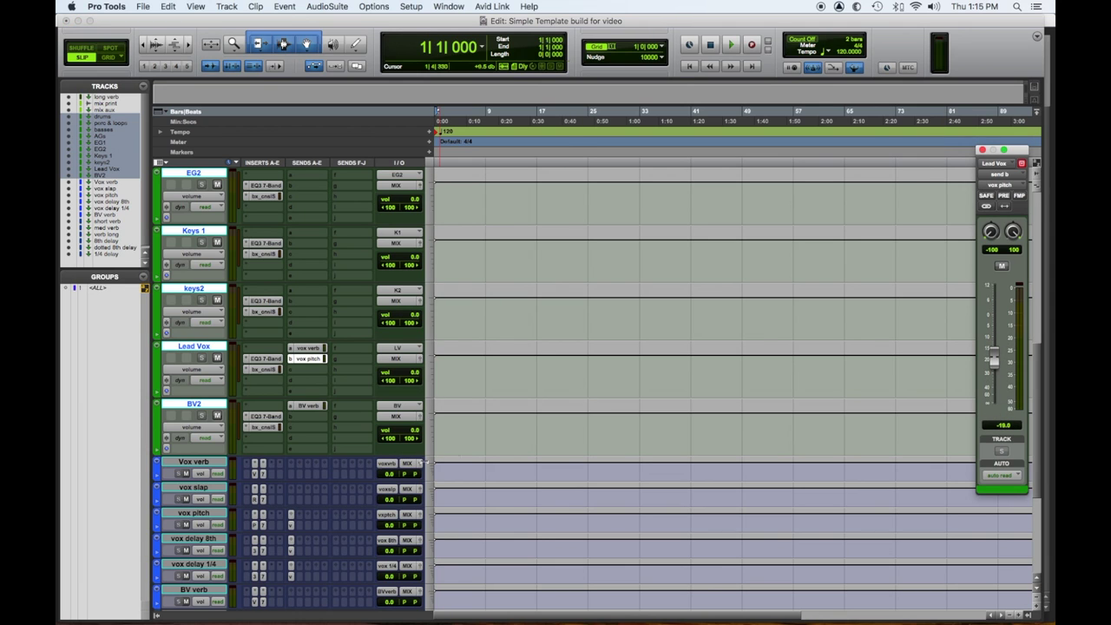
Step: Add a third send on Lead Vox to the vox slap bus at about -21 dB
{"action": "left_click", "coordinate": [293, 373]}
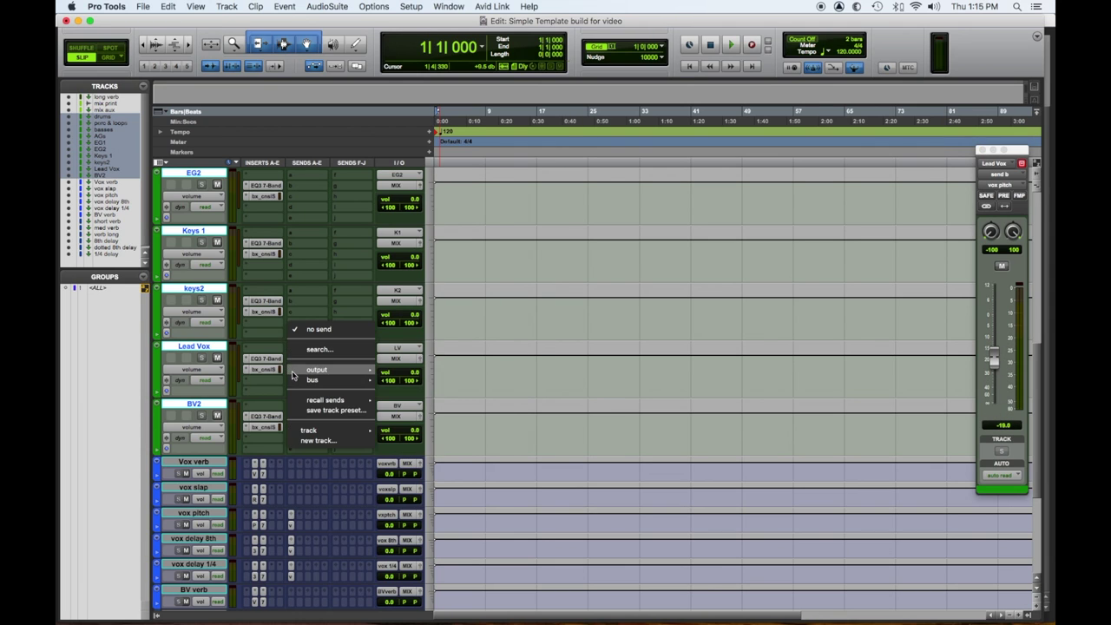
{"action": "mouse_move", "coordinate": [313, 379]}
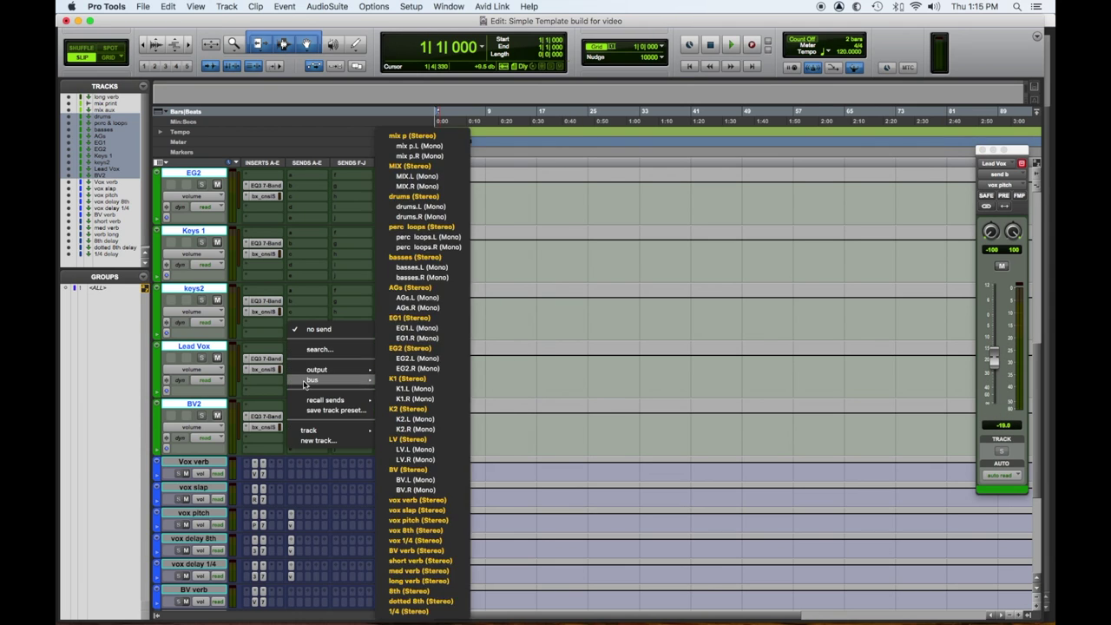
{"action": "left_click", "coordinate": [422, 511]}
{"action": "left_click_drag", "start_coordinate": [1002, 399], "coordinate": [1001, 353]}
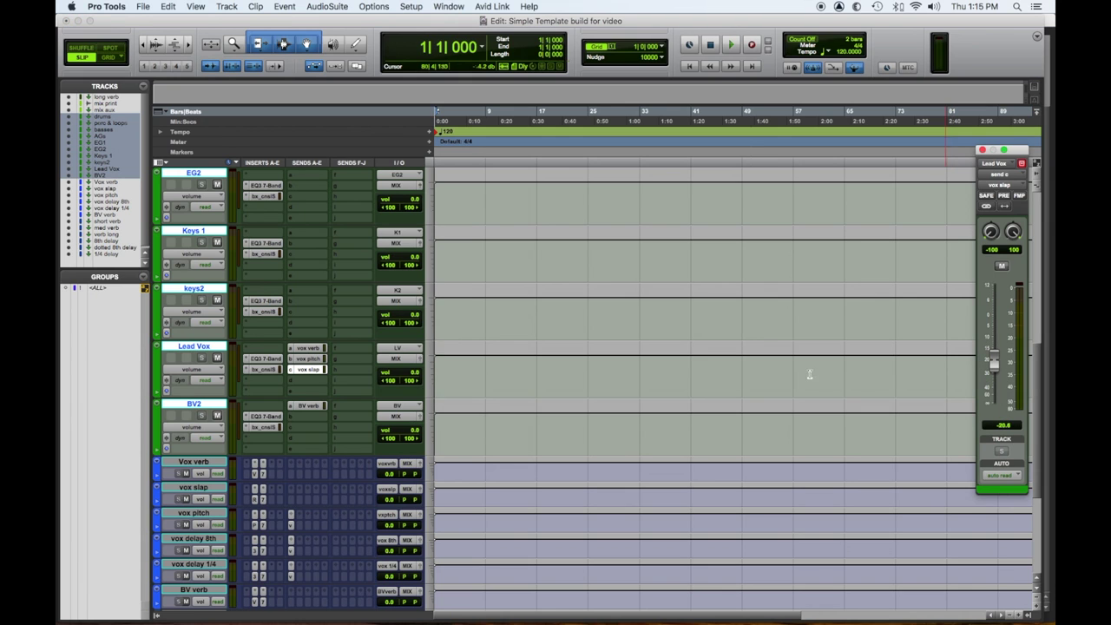
Step: Add a Lead Vox send to the vox 8th bus at about -34.3 dB and move it to send slot e
{"action": "left_click", "coordinate": [290, 382]}
{"action": "mouse_move", "coordinate": [310, 390]}
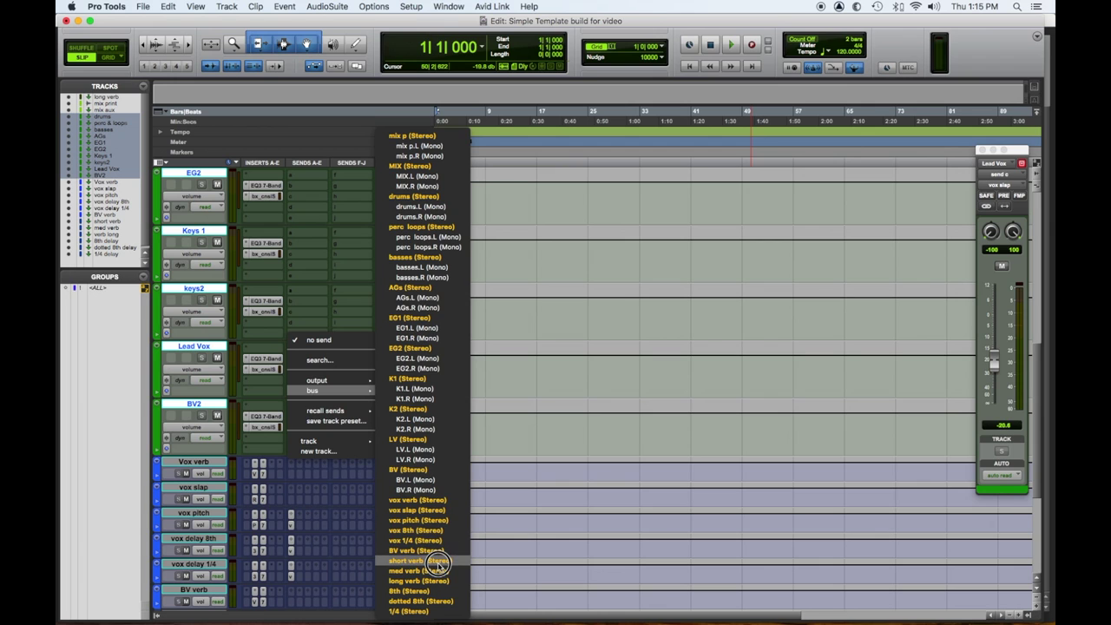
{"action": "left_click", "coordinate": [433, 530]}
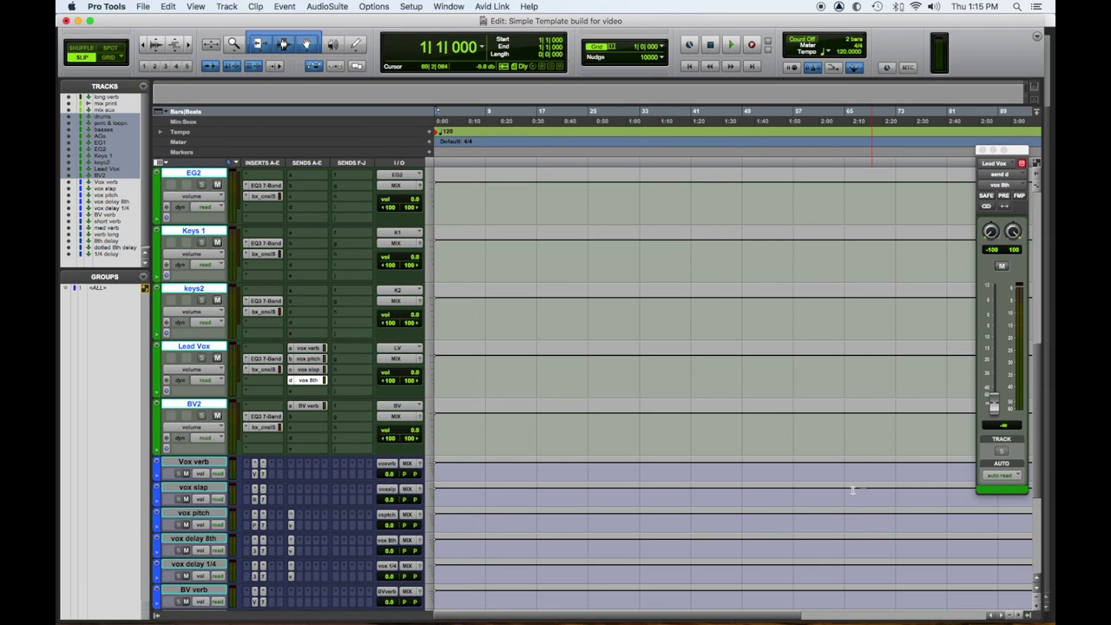
{"action": "left_click_drag", "start_coordinate": [998, 405], "coordinate": [1000, 382]}
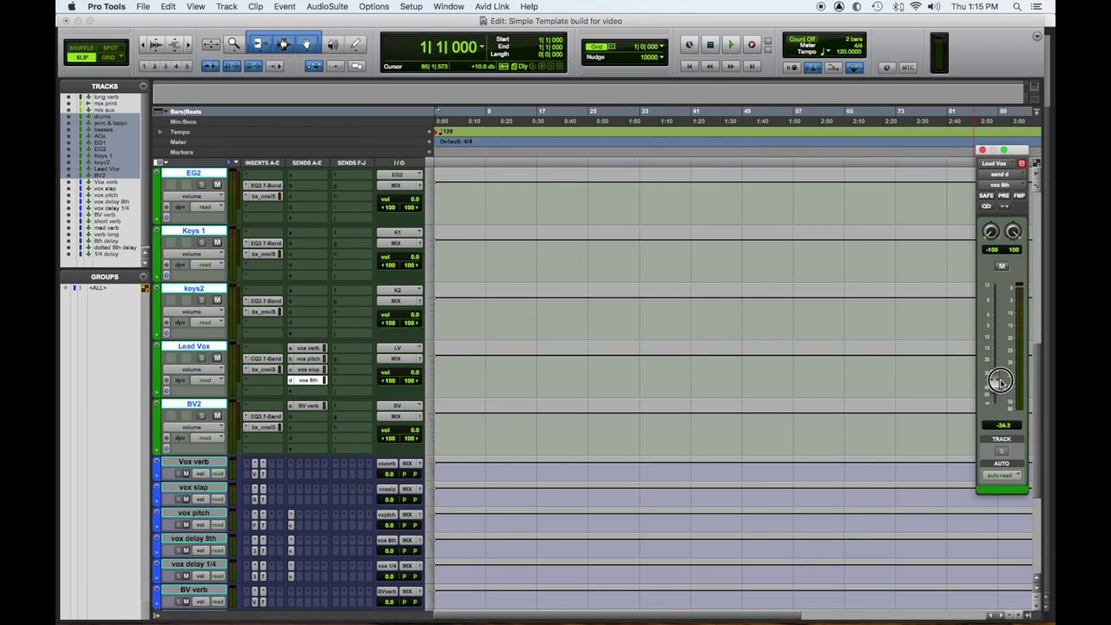
{"action": "left_click", "coordinate": [320, 393]}
{"action": "left_click_drag", "start_coordinate": [320, 393], "coordinate": [320, 392]}
Step: Add a send in slot f of Lead Vox to the vox 1/4 bus at about -35.6 dB
{"action": "left_click", "coordinate": [336, 351]}
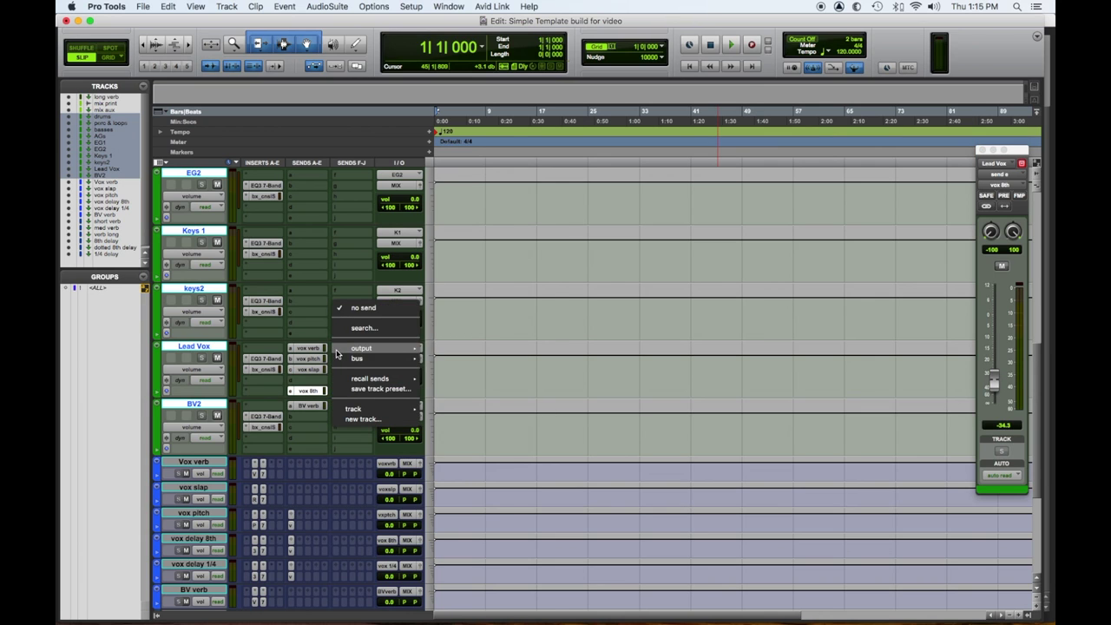
{"action": "mouse_move", "coordinate": [400, 358]}
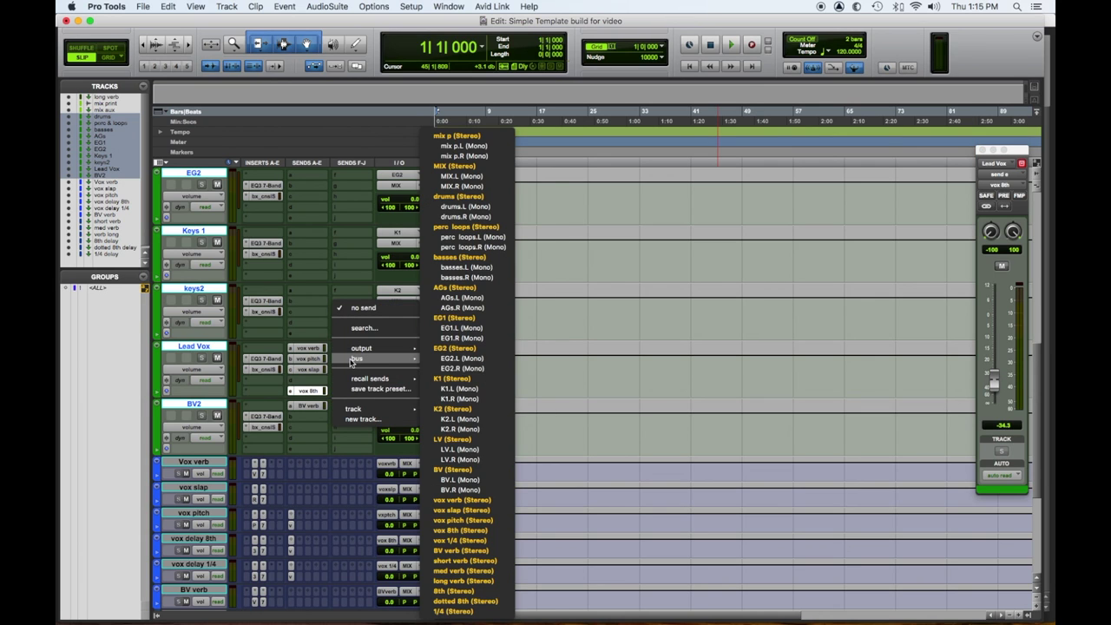
{"action": "left_click", "coordinate": [486, 541]}
{"action": "left_click_drag", "start_coordinate": [994, 406], "coordinate": [994, 389]}
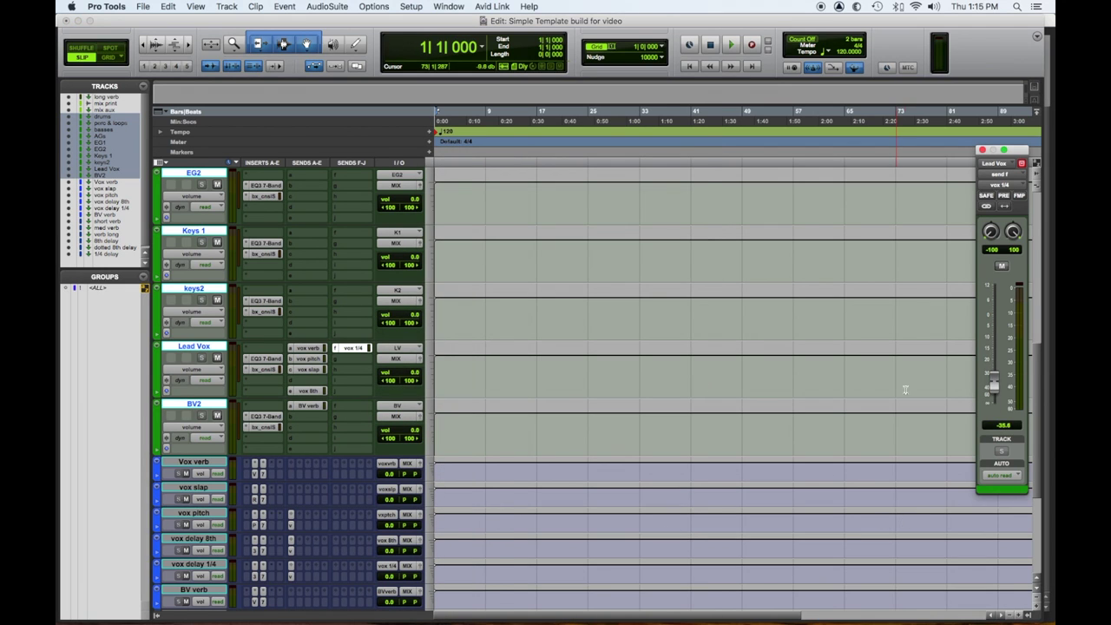
Step: Copy the vox 8th and vox 1/4 sends from Lead Vox to the same send slots on BV2
{"action": "left_click", "coordinate": [320, 391]}
{"action": "left_click", "coordinate": [314, 439]}
{"action": "left_click_drag", "start_coordinate": [314, 439], "coordinate": [314, 448]}
{"action": "left_click_drag", "start_coordinate": [357, 348], "coordinate": [353, 407]}
Step: Mute all the verb, pitch, slap and delay sends on Lead Vox and BV2
{"action": "left_click", "coordinate": [353, 407], "text": "shift+super"}
{"action": "left_click", "coordinate": [355, 348], "text": "shift+super"}
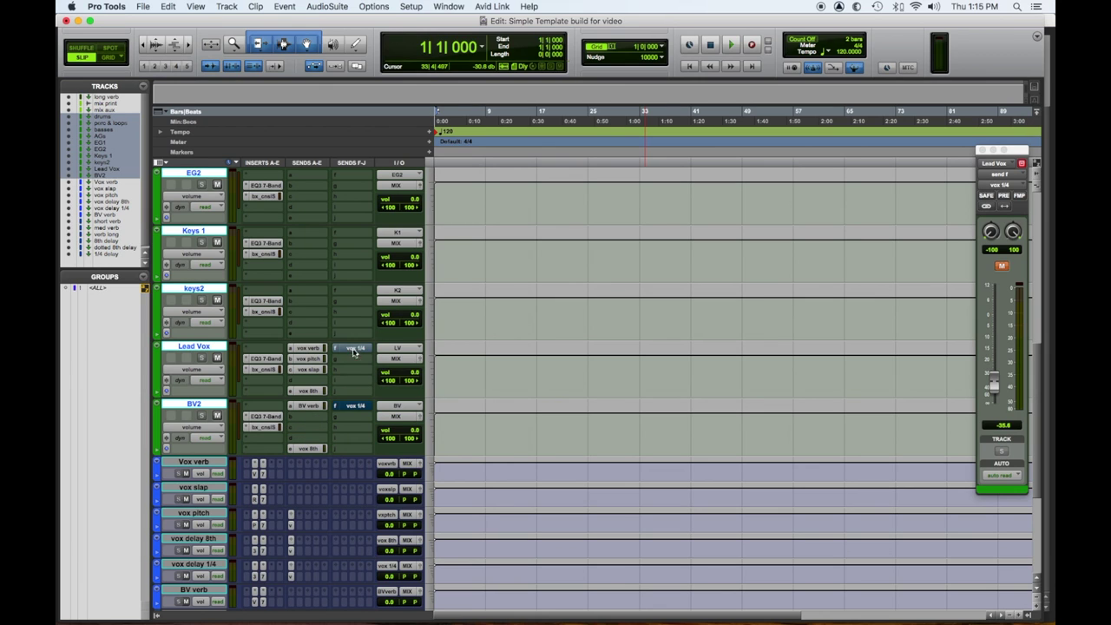
{"action": "left_click", "coordinate": [310, 391], "text": "shift+super"}
{"action": "left_click", "coordinate": [310, 448], "text": "shift+super"}
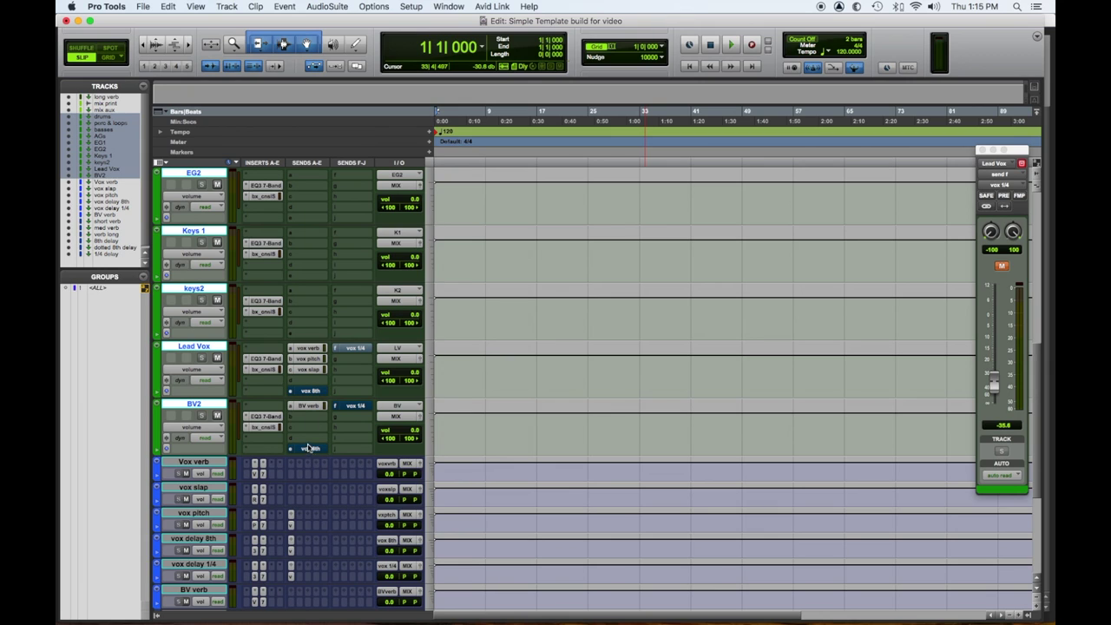
{"action": "left_click", "coordinate": [317, 371], "text": "shift+super"}
{"action": "left_click", "coordinate": [318, 406], "text": "shift+super"}
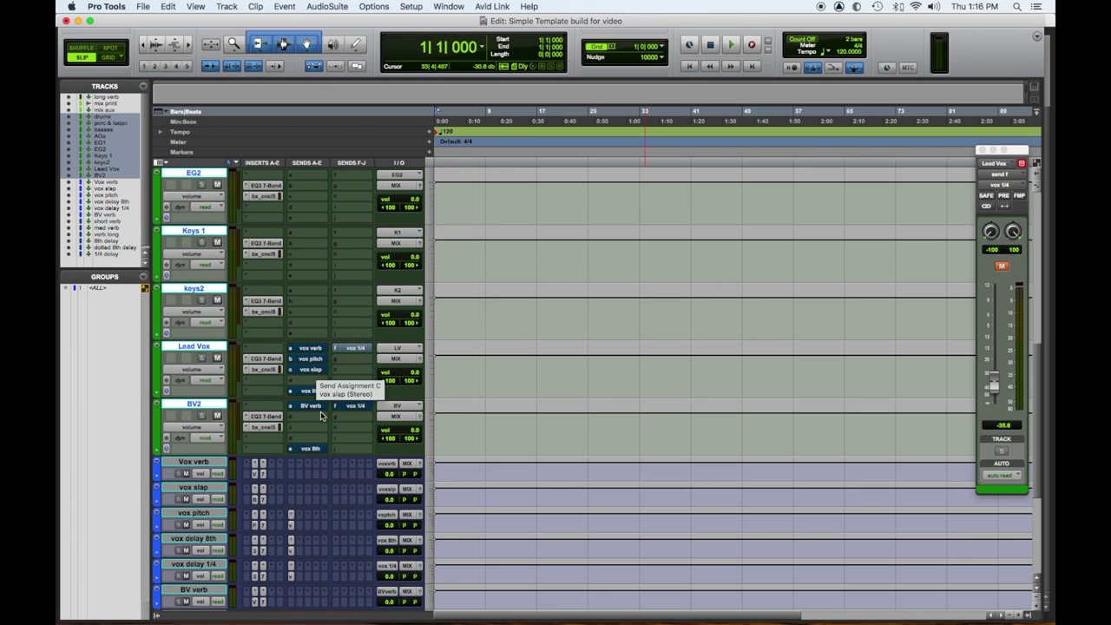
Step: Copy Lead Vox's vox pitch send to slot b of BV2, and the vox pitch track's send to the vox slap track
{"action": "scroll", "coordinate": [306, 460], "scroll_direction": "down", "scroll_amount": 1}
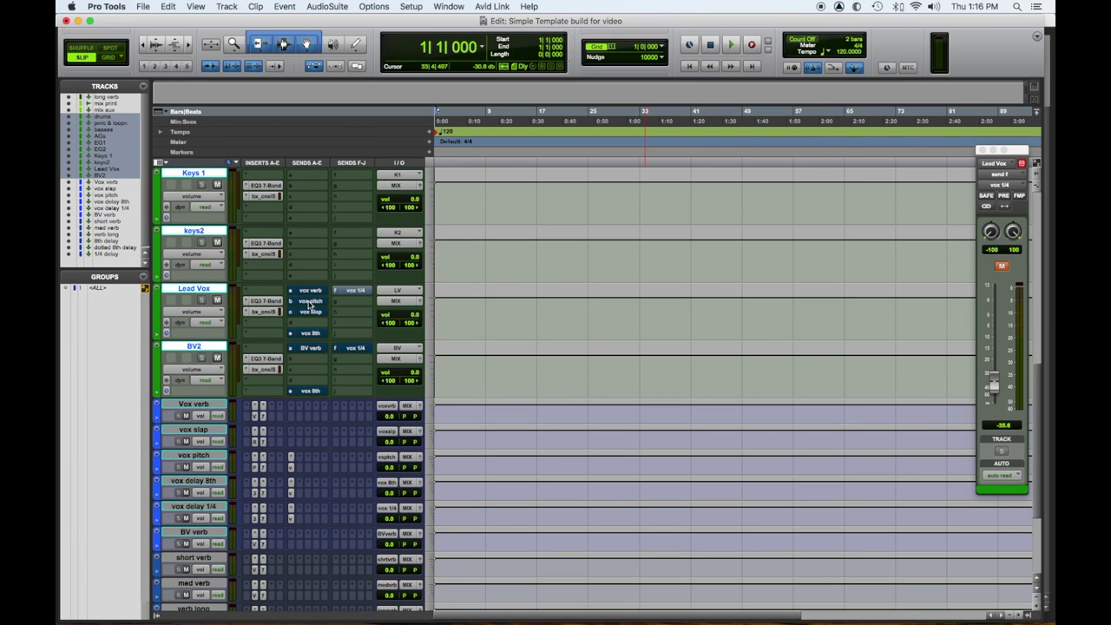
{"action": "left_click_drag", "start_coordinate": [309, 303], "coordinate": [309, 358]}
{"action": "left_click_drag", "start_coordinate": [289, 458], "coordinate": [288, 442]}
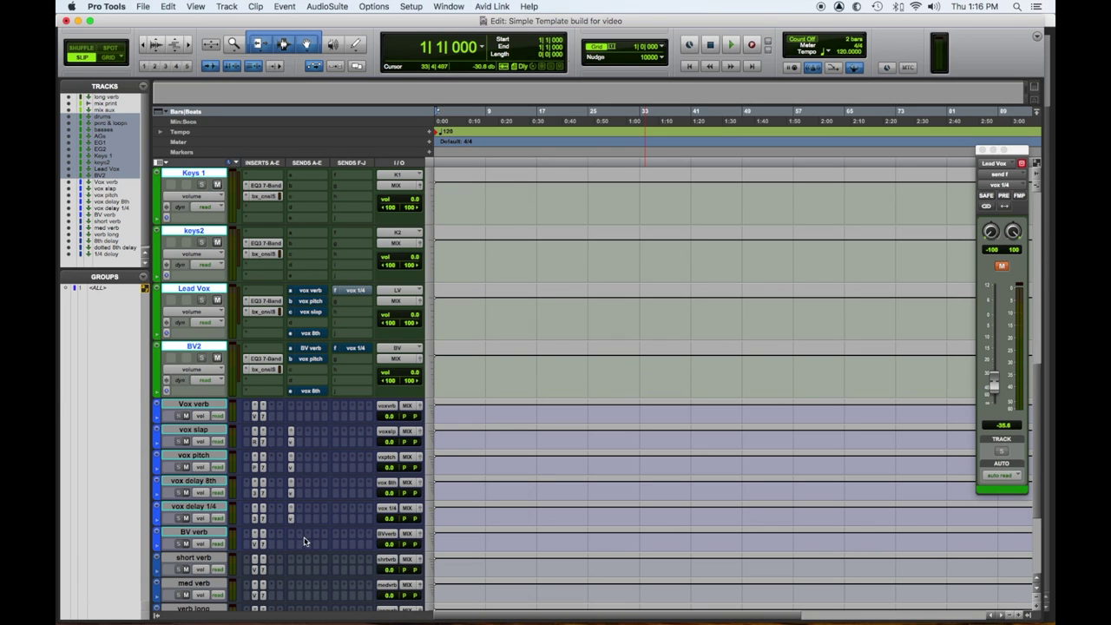
{"action": "scroll", "coordinate": [303, 541], "scroll_direction": "down", "scroll_amount": 3}
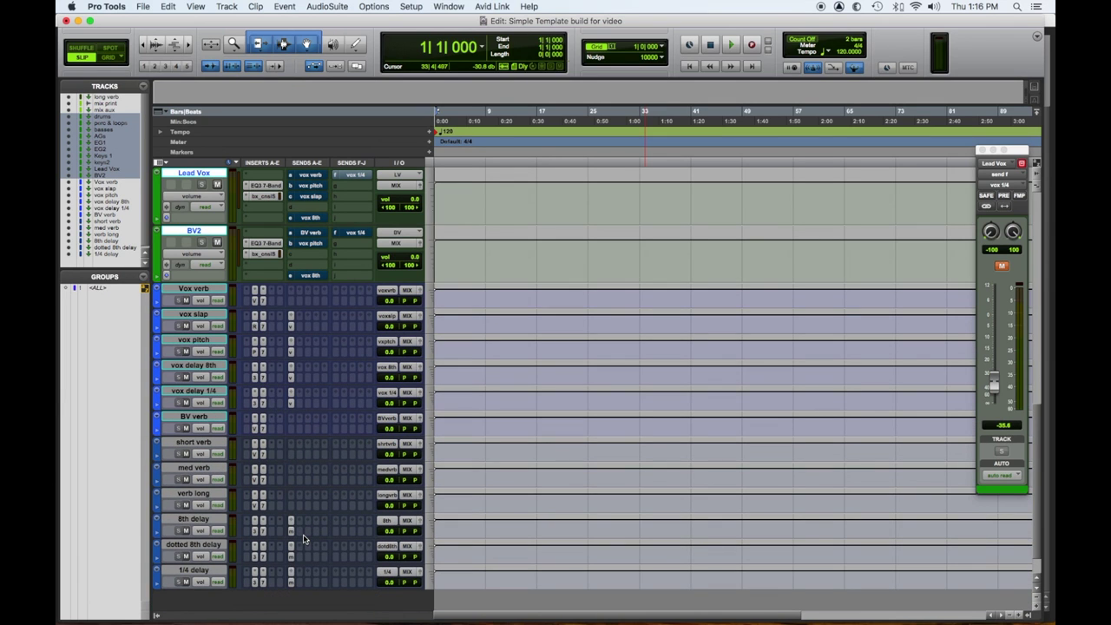
Step: Add a med verb bus send in slot a of both Keys 1 and keys2, setting the Keys 1 send to about -20 dB
{"action": "scroll", "coordinate": [304, 540], "scroll_direction": "up", "scroll_amount": 3}
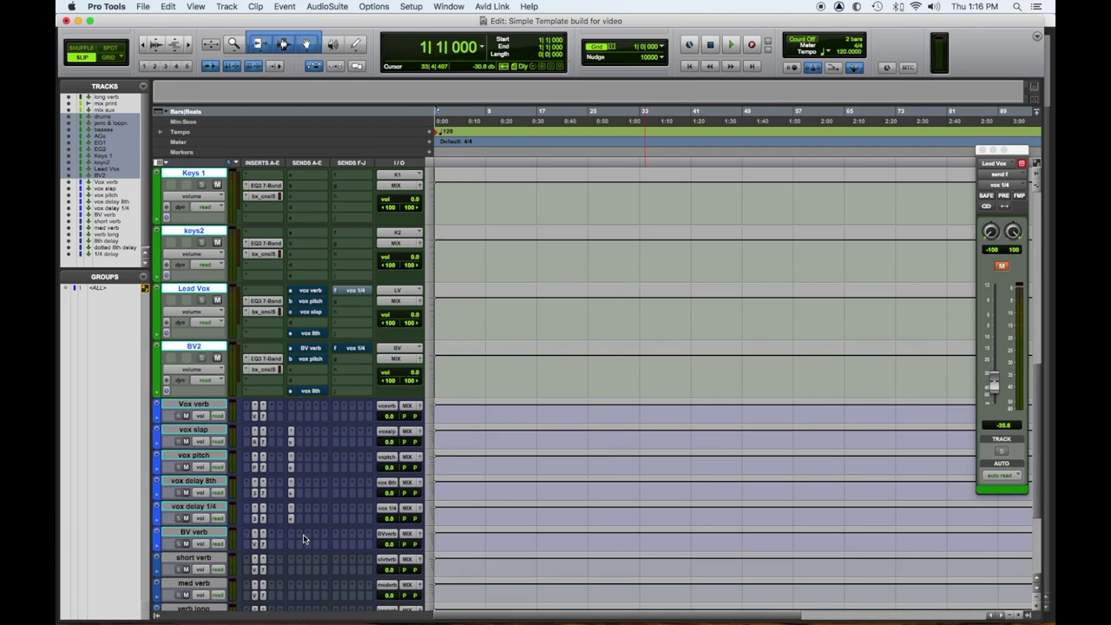
{"action": "scroll", "coordinate": [303, 539], "scroll_direction": "up", "scroll_amount": 4}
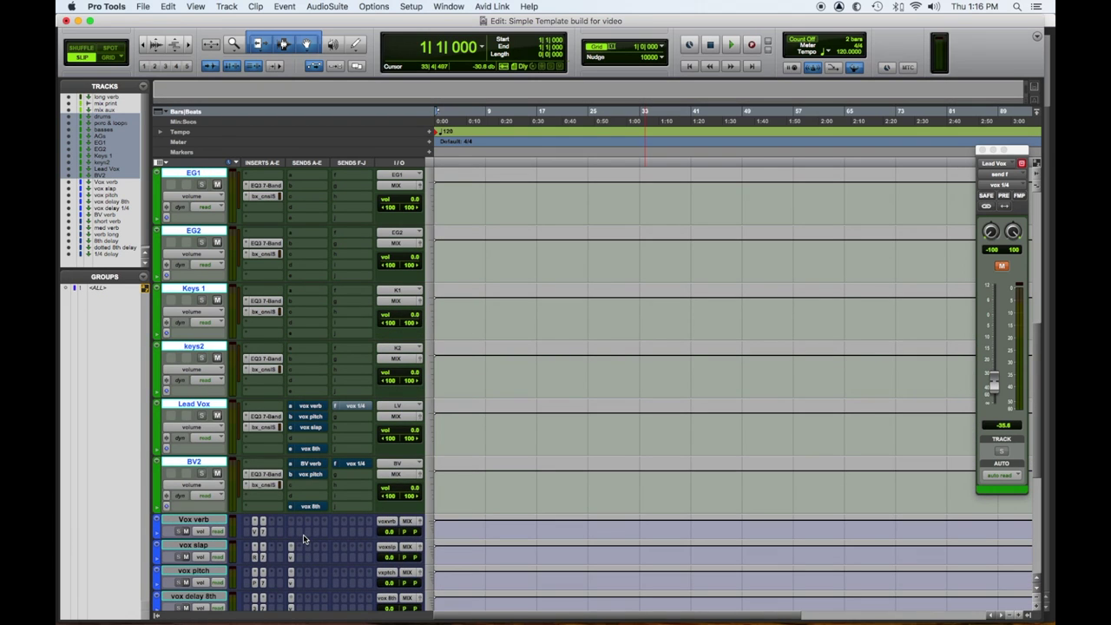
{"action": "left_click", "coordinate": [209, 346]}
{"action": "left_click", "coordinate": [193, 288], "text": "shift"}
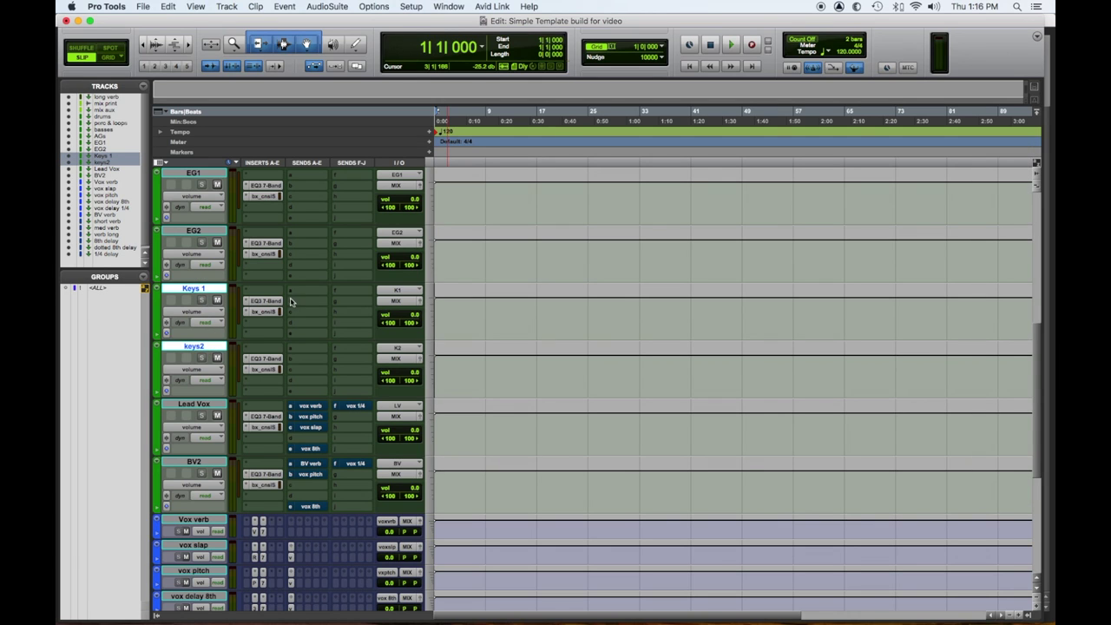
{"action": "left_click", "coordinate": [292, 296]}
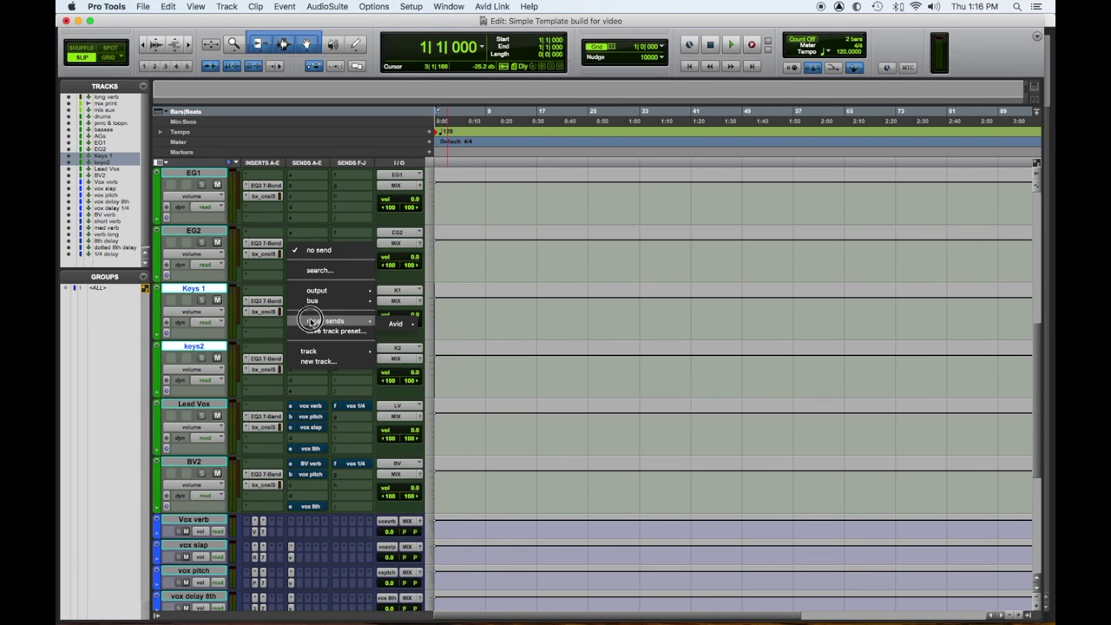
{"action": "mouse_move", "coordinate": [334, 300]}
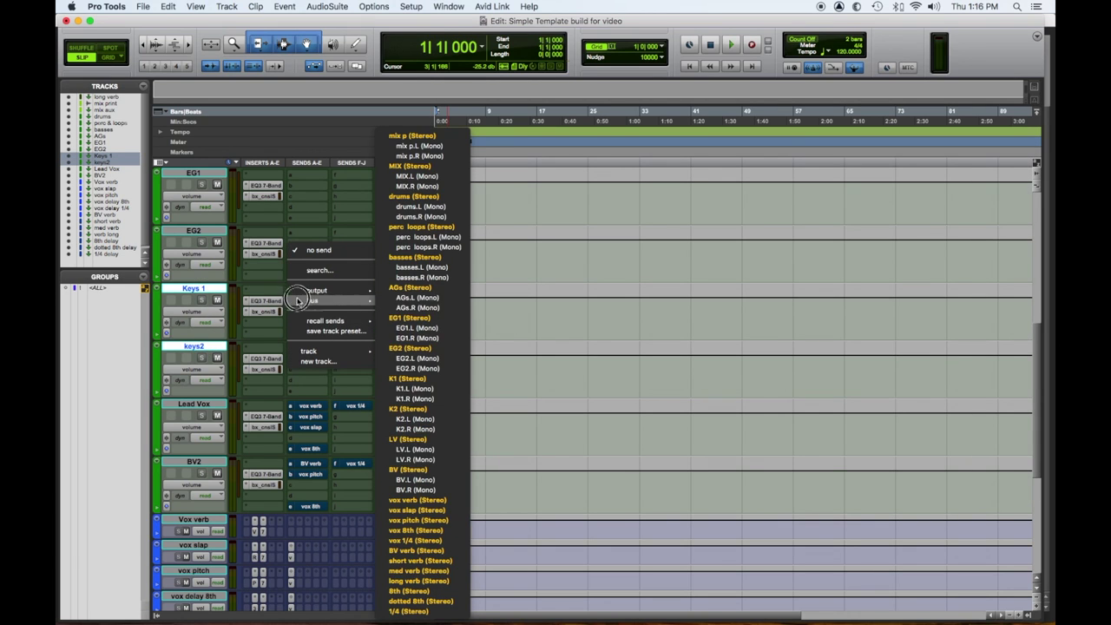
{"action": "left_click", "coordinate": [403, 560], "text": "alt+shift"}
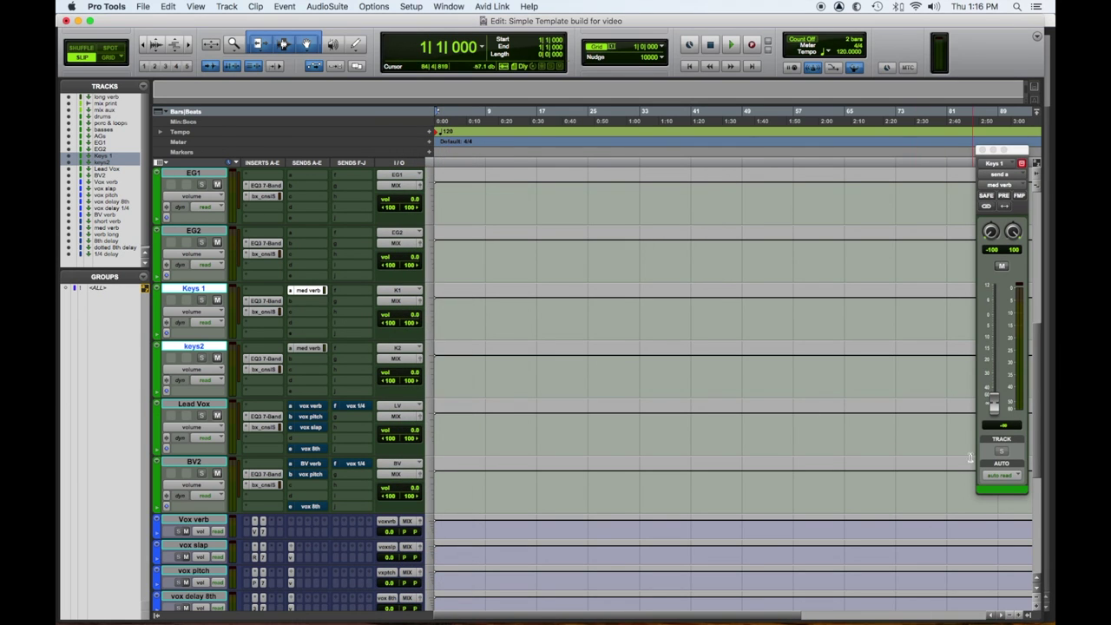
{"action": "left_click_drag", "start_coordinate": [994, 404], "coordinate": [996, 361]}
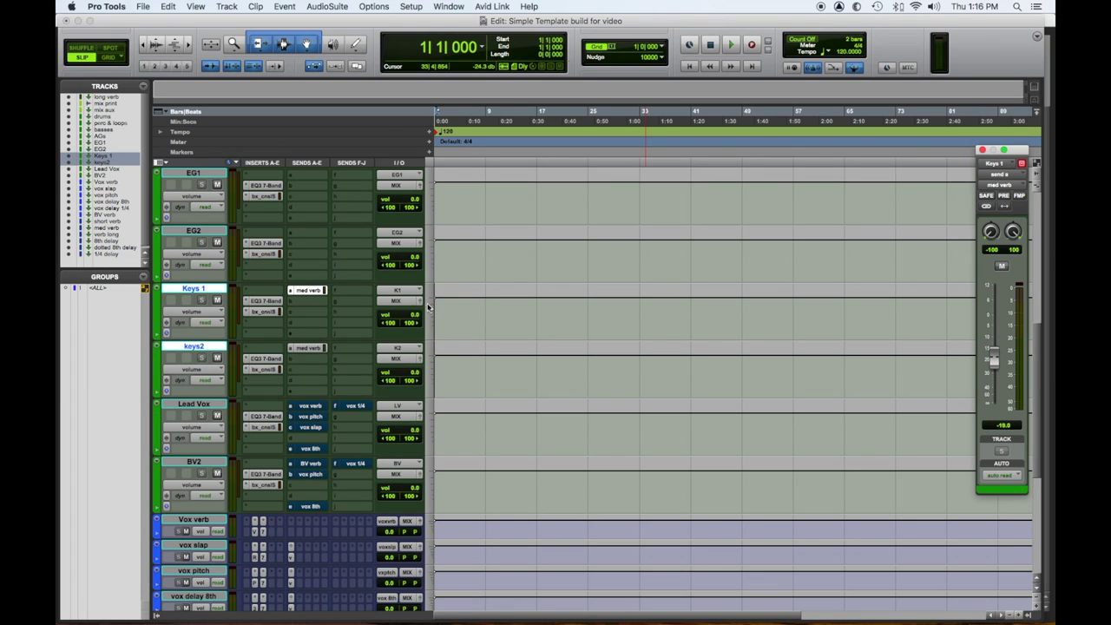
{"action": "left_click", "coordinate": [321, 289]}
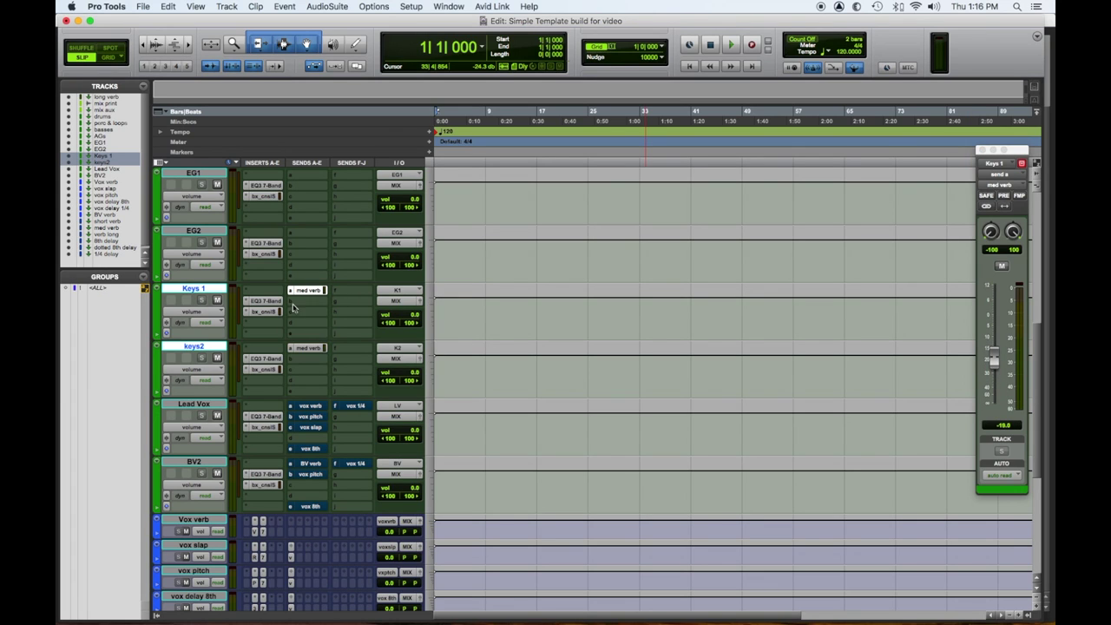
Step: Add a send in slot b of Keys 1 to the long verb bus at about -22 dB
{"action": "left_click", "coordinate": [293, 307]}
{"action": "mouse_move", "coordinate": [311, 311]}
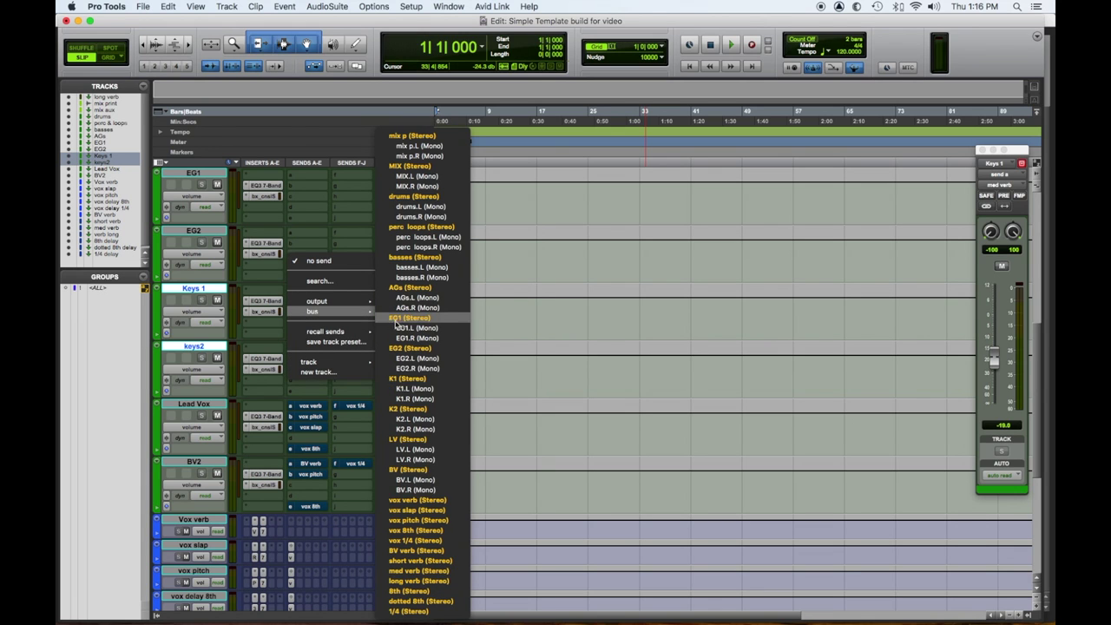
{"action": "left_click", "coordinate": [431, 581]}
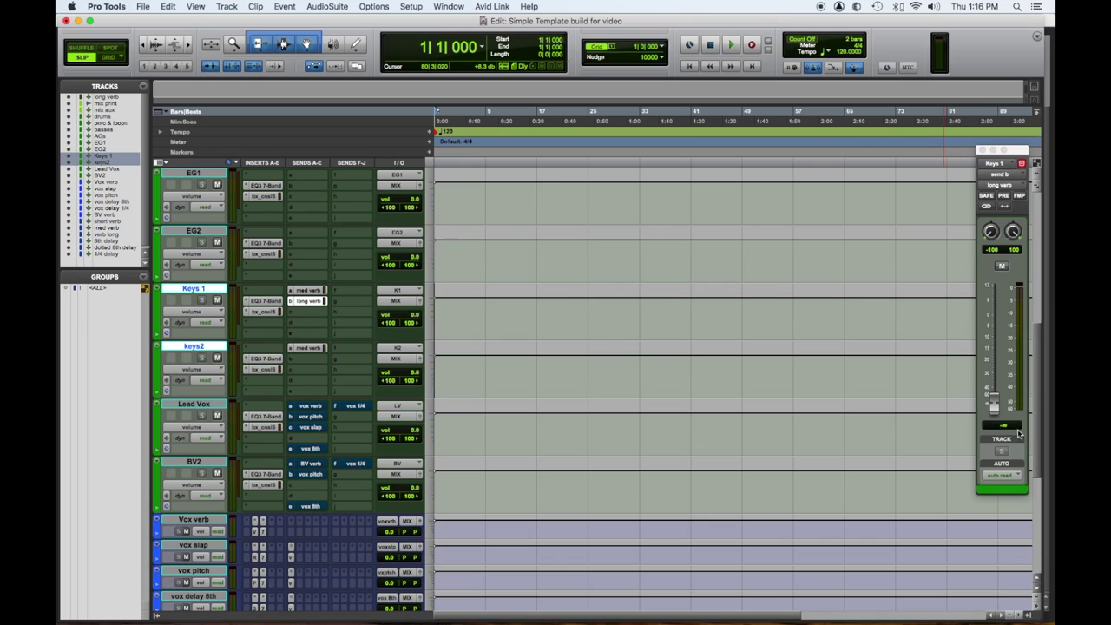
{"action": "left_click_drag", "start_coordinate": [998, 406], "coordinate": [998, 366]}
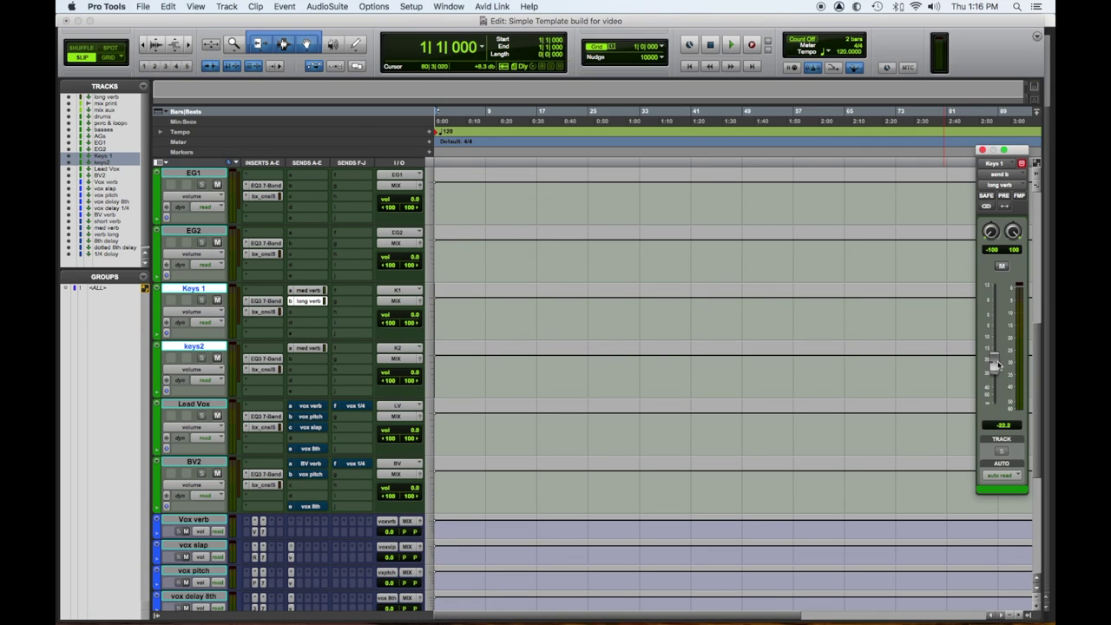
Step: Copy the long verb send from Keys 1 to slot b of keys2 and mute the med verb and long verb sends on both tracks
{"action": "left_click_drag", "start_coordinate": [314, 304], "coordinate": [312, 361]}
{"action": "left_click", "coordinate": [302, 301], "text": "super"}
{"action": "left_click", "coordinate": [304, 290], "text": "super"}
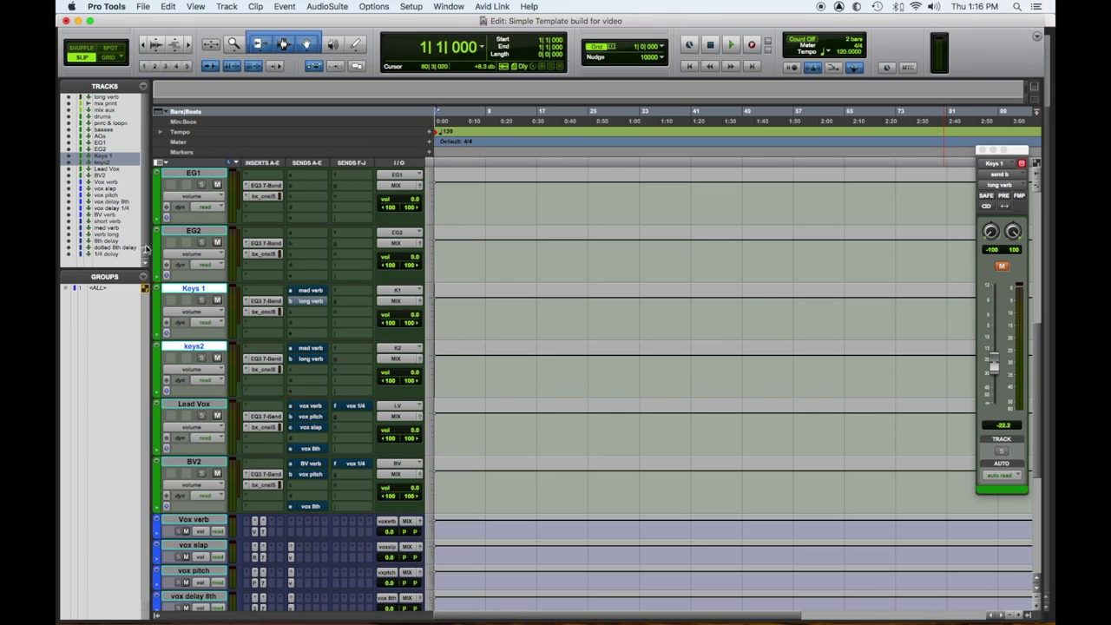
Step: Select the AGs, EG1 and EG2 tracks and add a short verb bus send in slot a of AGs at about -21 dB
{"action": "left_click", "coordinate": [194, 231]}
{"action": "scroll", "coordinate": [260, 269], "scroll_direction": "up", "scroll_amount": 3}
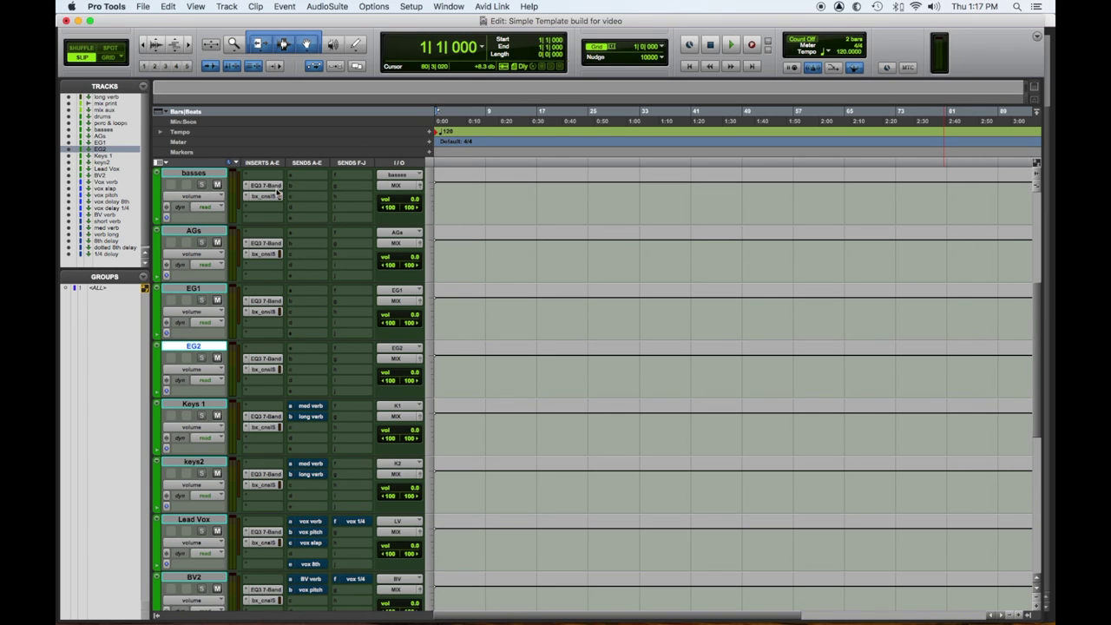
{"action": "left_click", "coordinate": [213, 232], "text": "shift"}
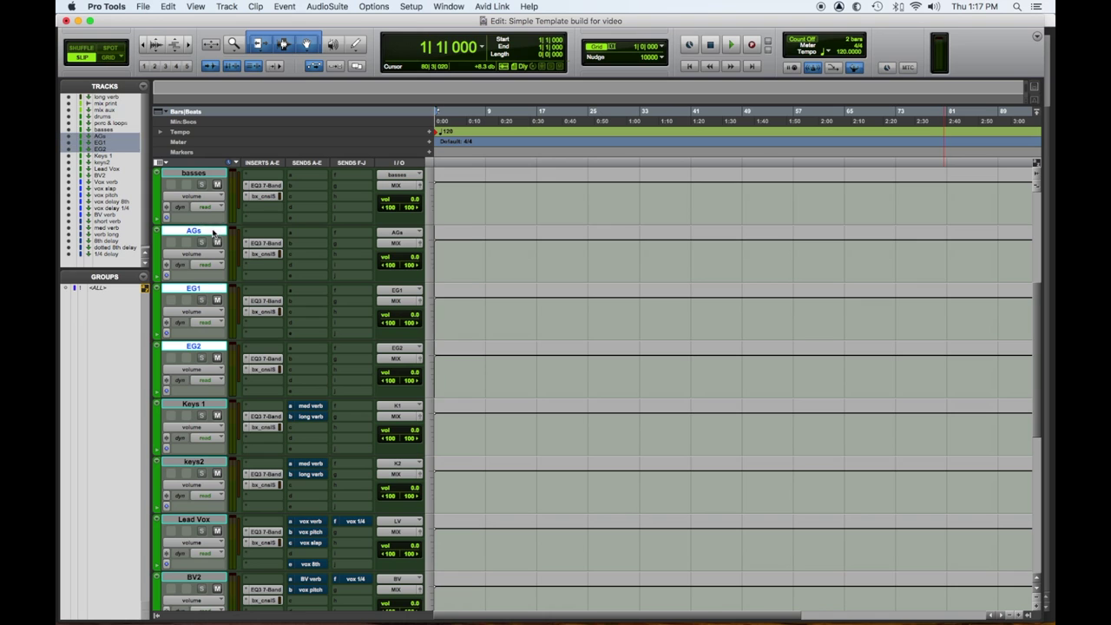
{"action": "left_click", "coordinate": [293, 234]}
{"action": "mouse_move", "coordinate": [312, 243]}
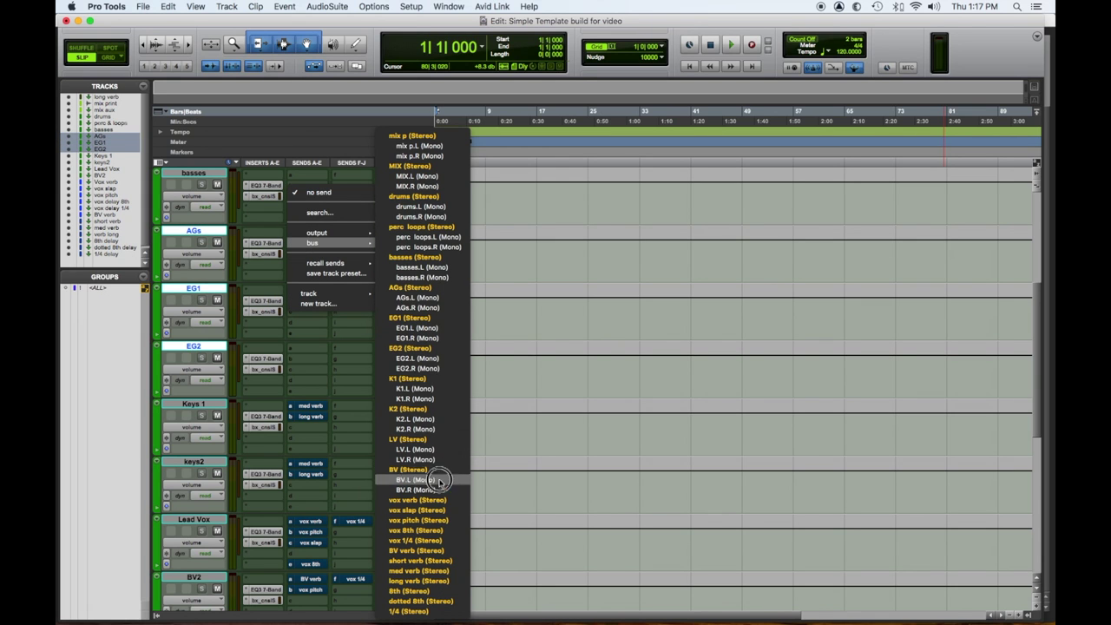
{"action": "left_click", "coordinate": [436, 559]}
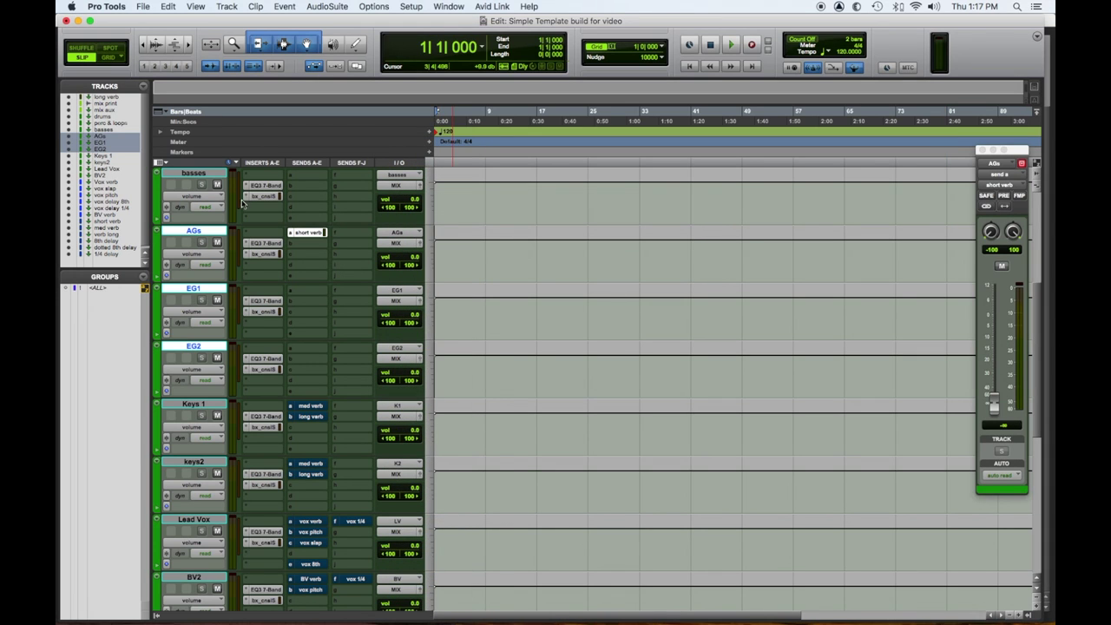
{"action": "left_click_drag", "start_coordinate": [992, 404], "coordinate": [991, 363]}
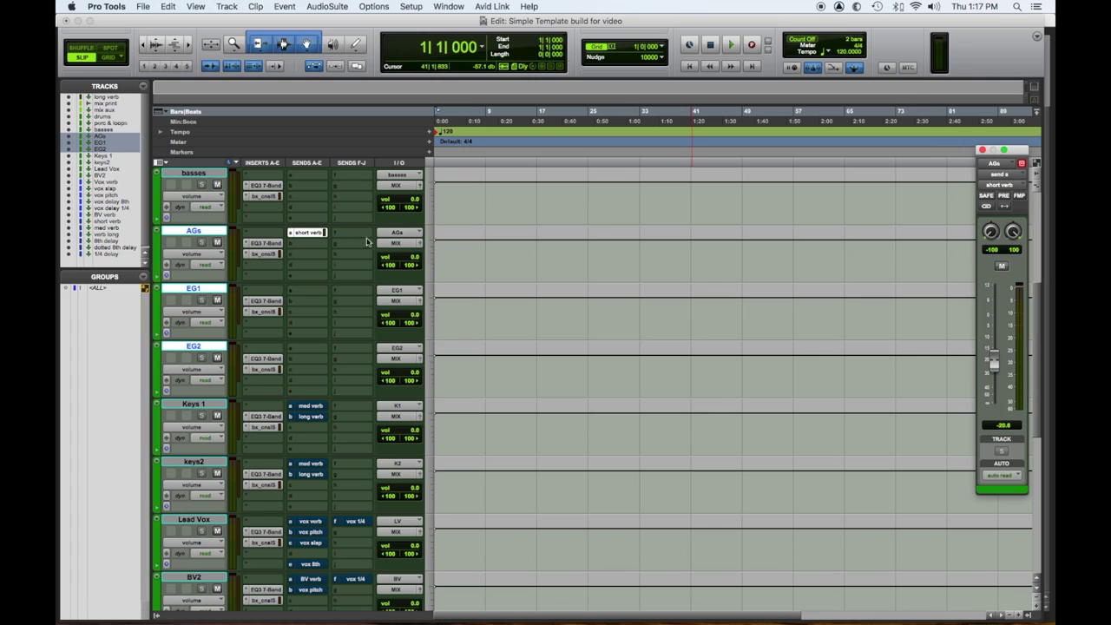
Step: Copy the short verb send from AGs to slot a of EG1 and EG2, muting it on all three tracks
{"action": "left_click", "coordinate": [302, 261]}
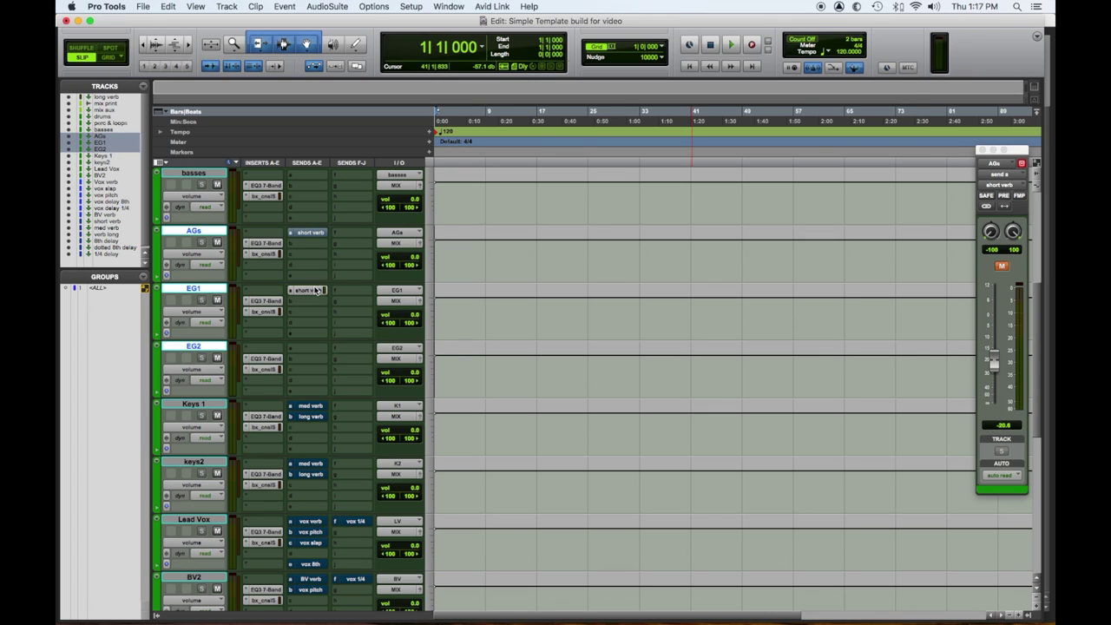
{"action": "left_click_drag", "start_coordinate": [313, 302], "coordinate": [309, 352]}
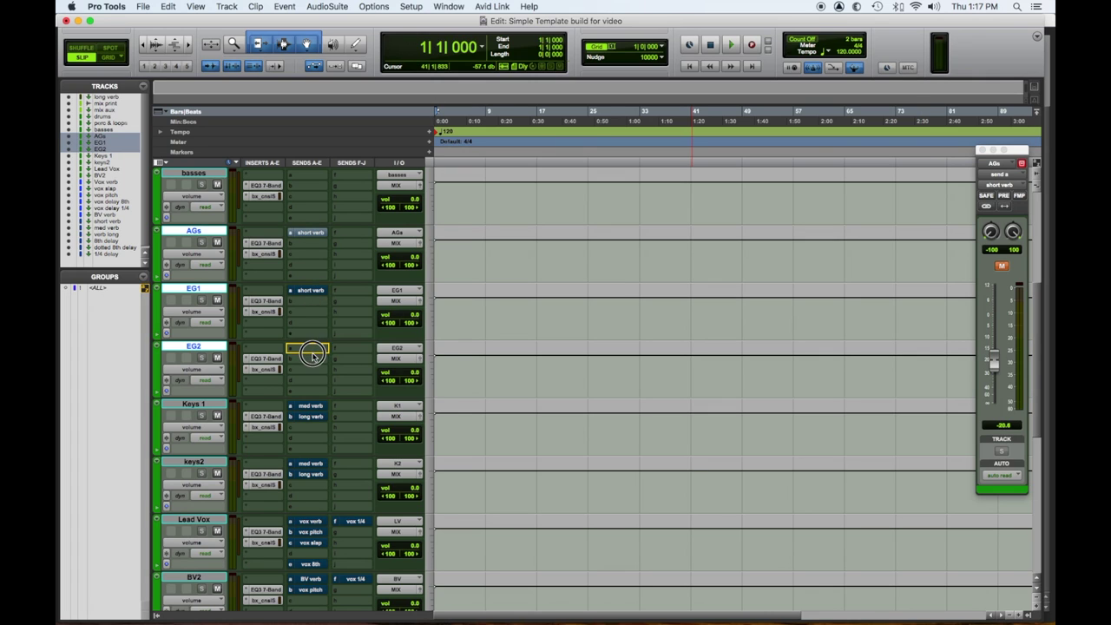
Step: Add a send in slot b of AGs to the med verb bus at about -27 dB
{"action": "left_click", "coordinate": [293, 250]}
{"action": "mouse_move", "coordinate": [311, 253]}
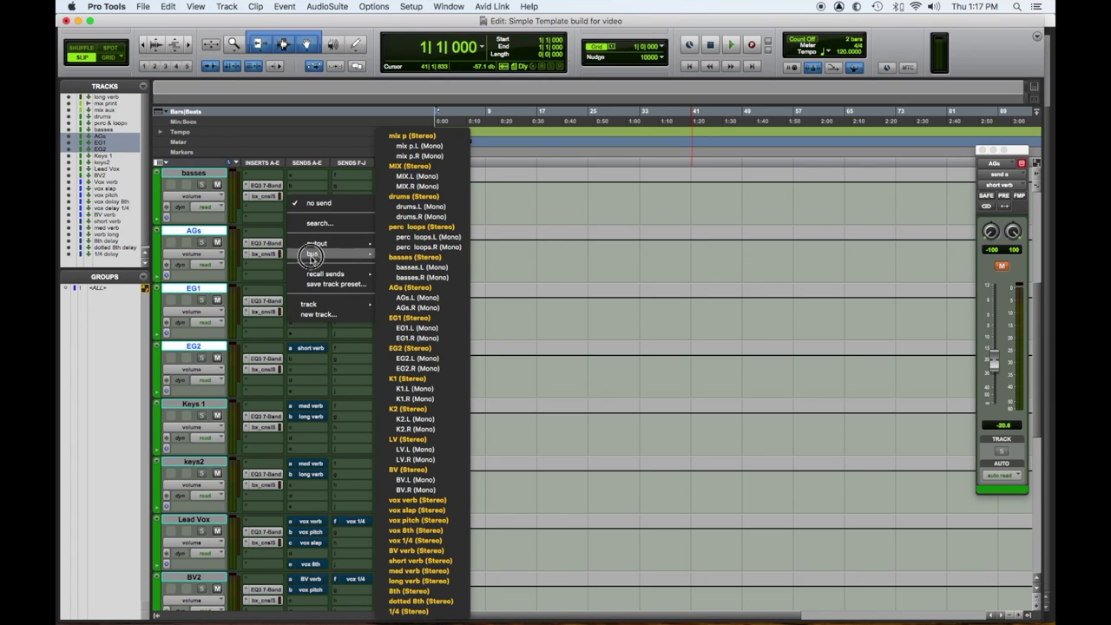
{"action": "left_click", "coordinate": [425, 571]}
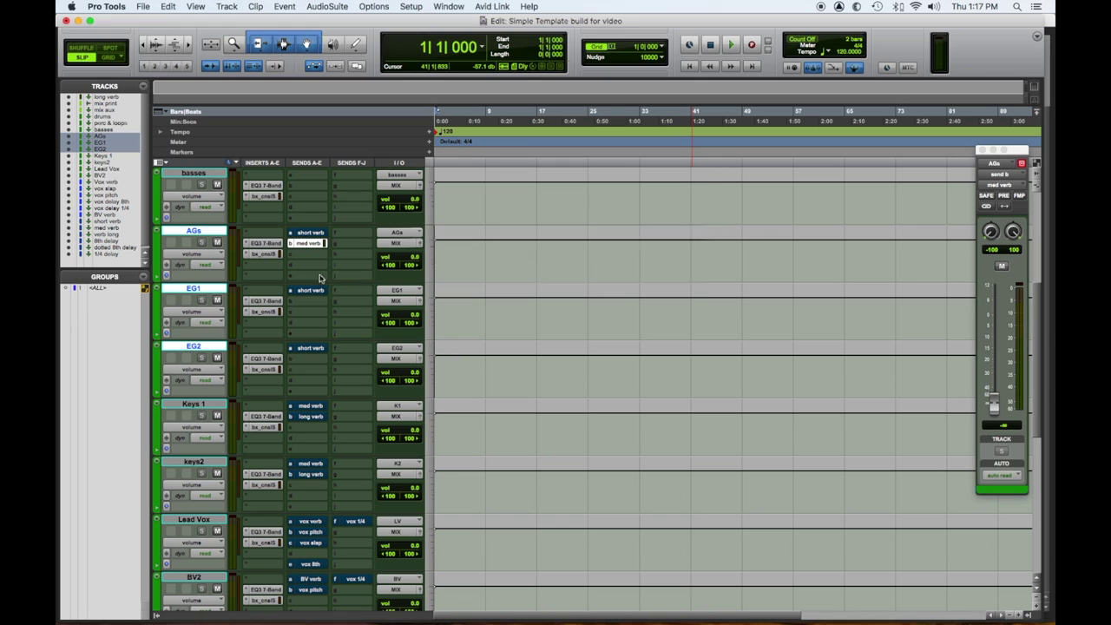
{"action": "left_click", "coordinate": [309, 245]}
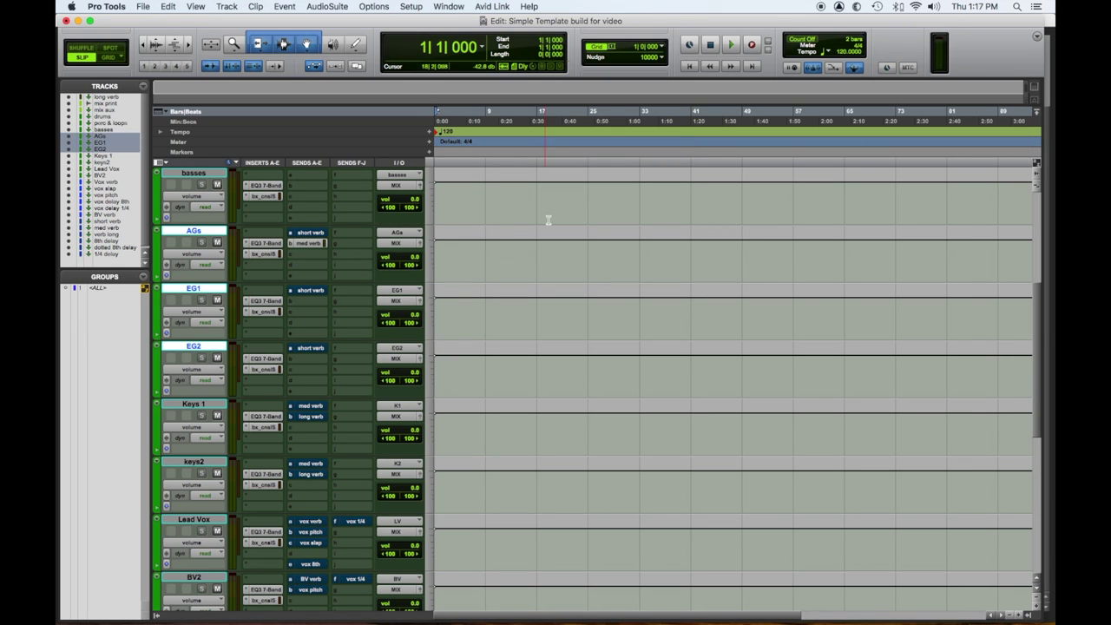
{"action": "left_click", "coordinate": [309, 243]}
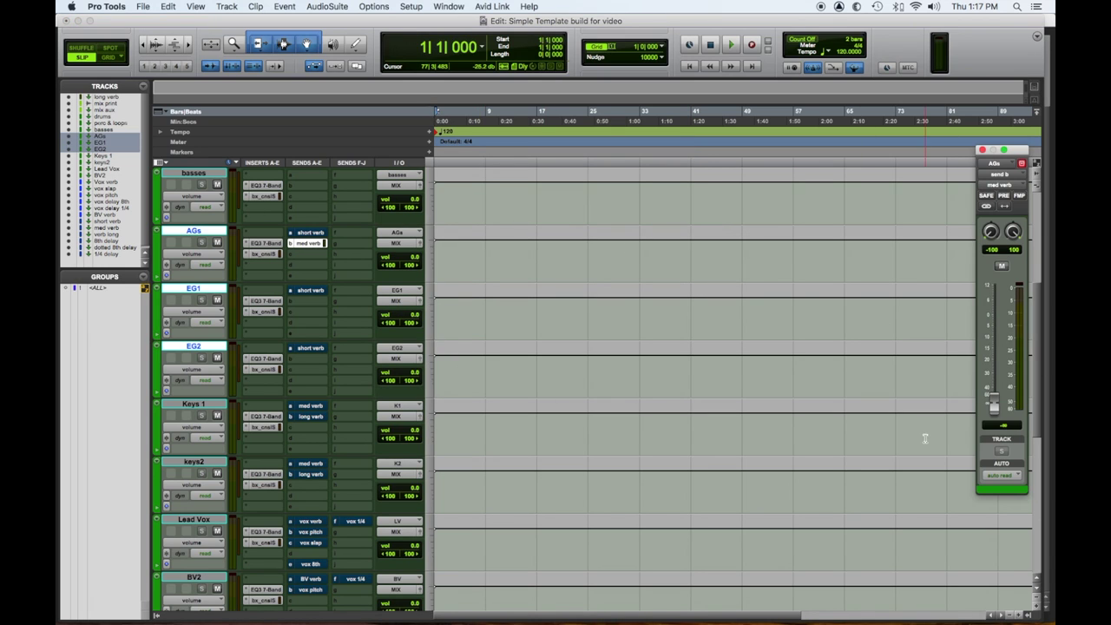
{"action": "left_click_drag", "start_coordinate": [992, 403], "coordinate": [992, 368]}
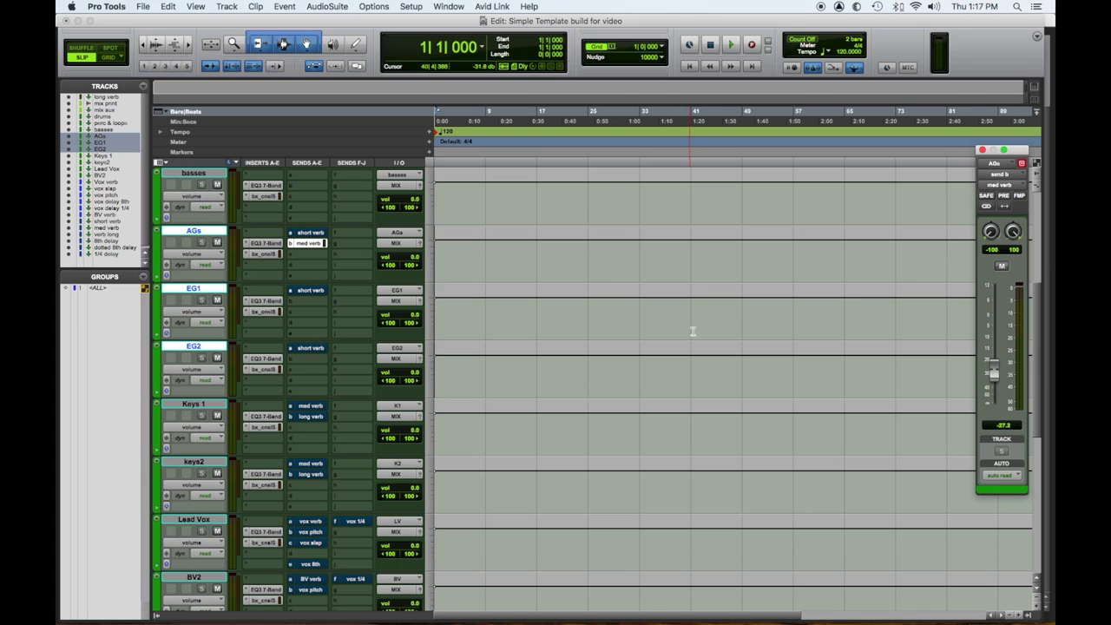
Step: Copy the med verb send from AGs to slot b of EG1 and EG2, muting it on all three tracks
{"action": "left_click", "coordinate": [306, 244], "text": "super"}
{"action": "left_click", "coordinate": [307, 299]}
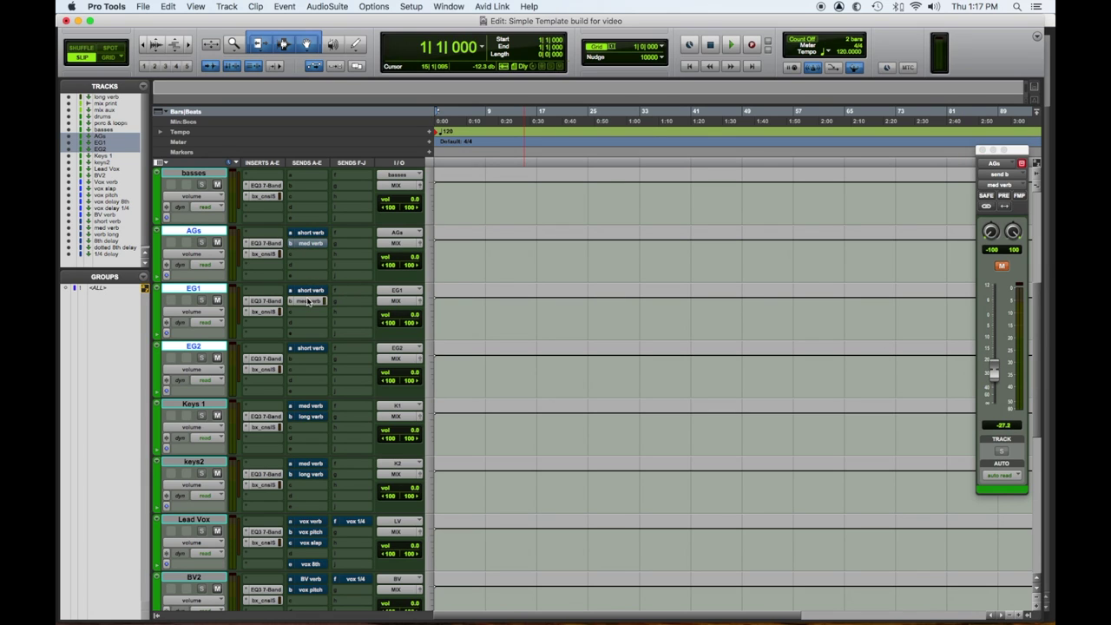
{"action": "left_click_drag", "start_coordinate": [308, 315], "coordinate": [318, 352]}
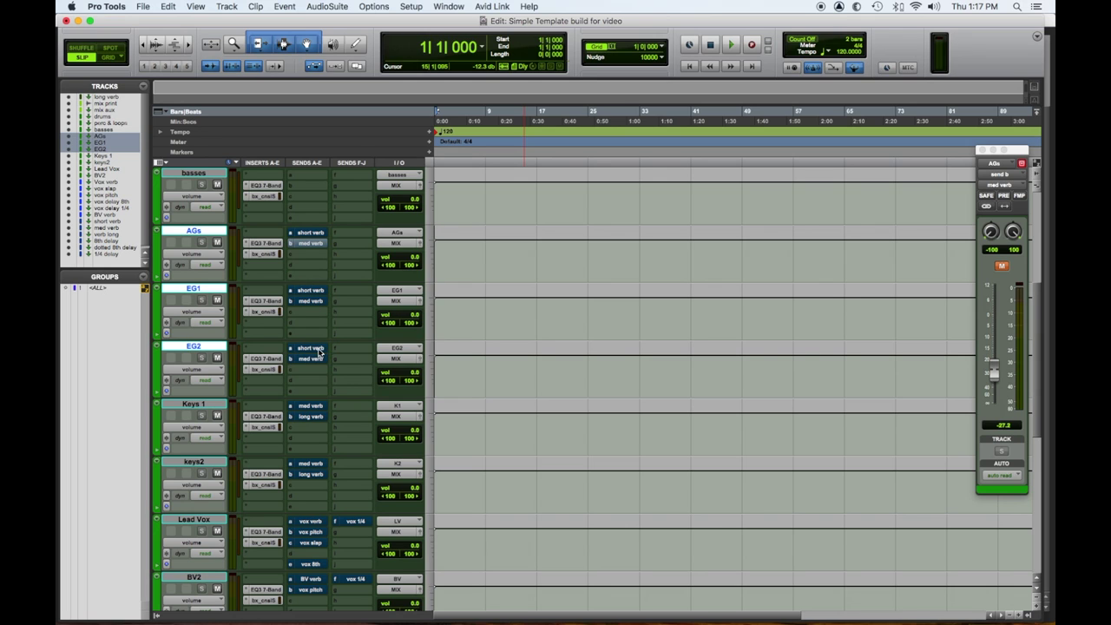
Step: Add a send in slot c of EG2 to the long verb bus at about -31 dB and mute it
{"action": "left_click", "coordinate": [287, 374]}
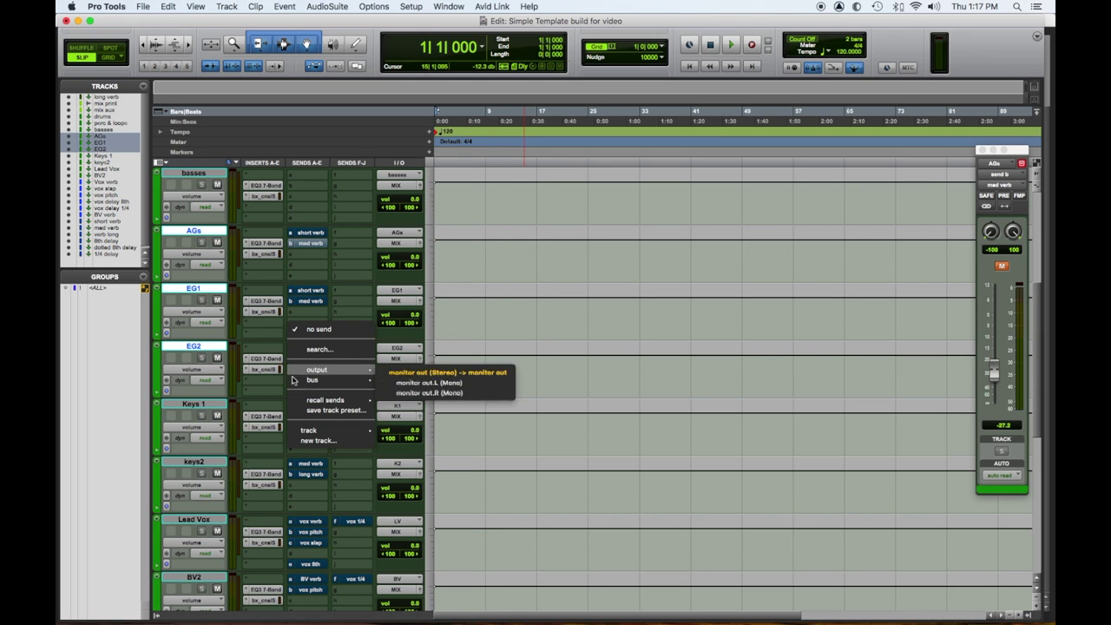
{"action": "mouse_move", "coordinate": [314, 379]}
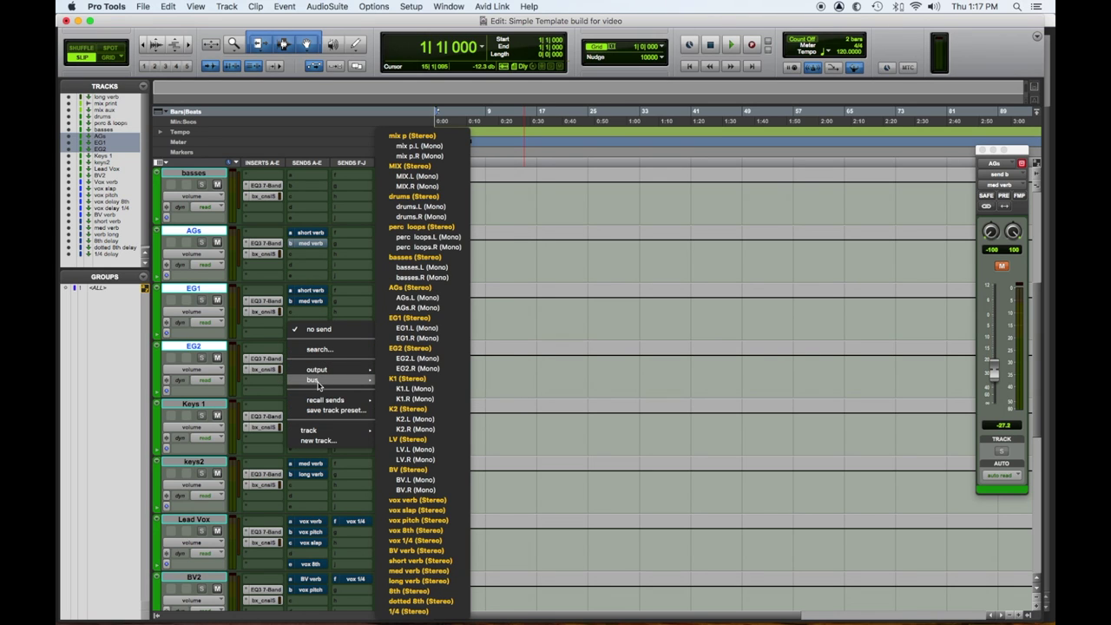
{"action": "left_click", "coordinate": [429, 568]}
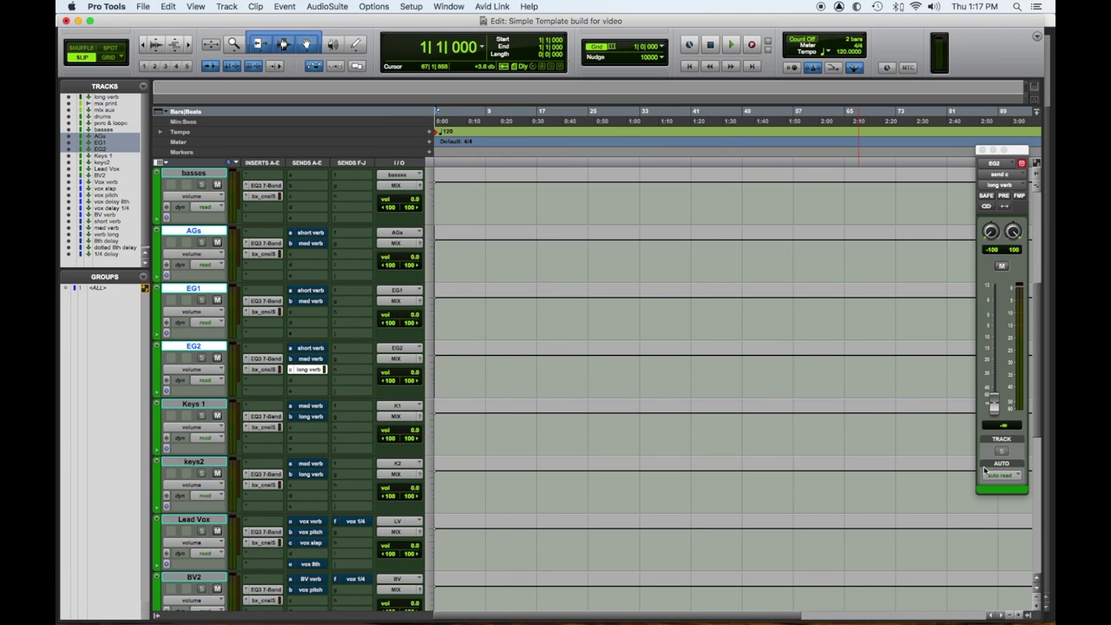
{"action": "left_click", "coordinate": [992, 395]}
{"action": "left_click_drag", "start_coordinate": [993, 395], "coordinate": [993, 375]}
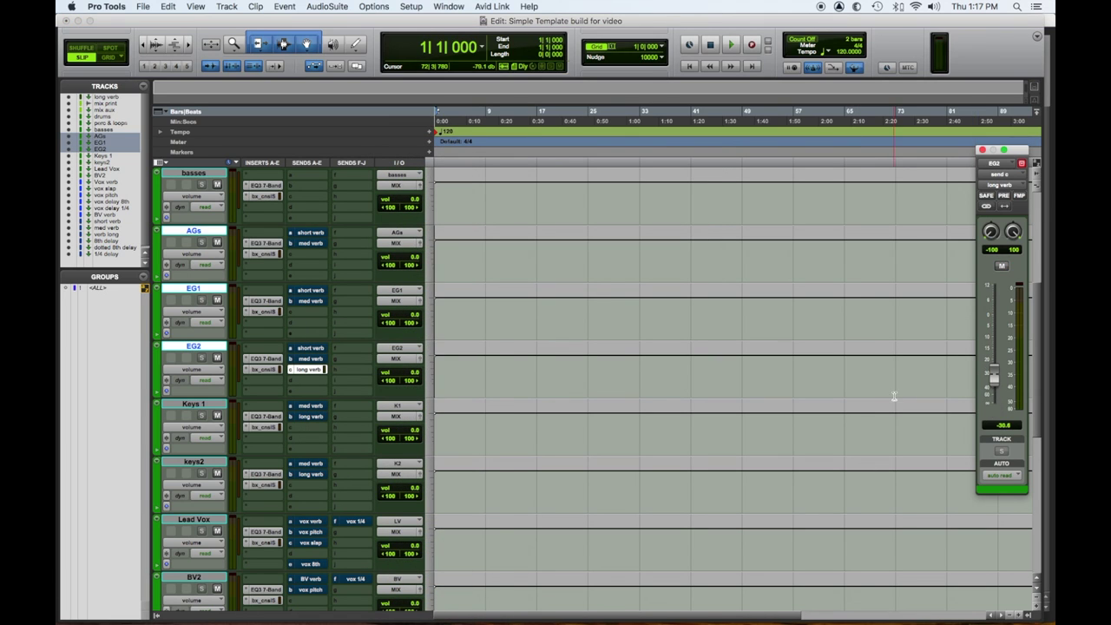
{"action": "left_click", "coordinate": [304, 370], "text": "super"}
Step: Add a send in slot d of EG2 to the 8th delay bus at about -28 dB and mute it
{"action": "left_click", "coordinate": [296, 383]}
{"action": "mouse_move", "coordinate": [347, 389]}
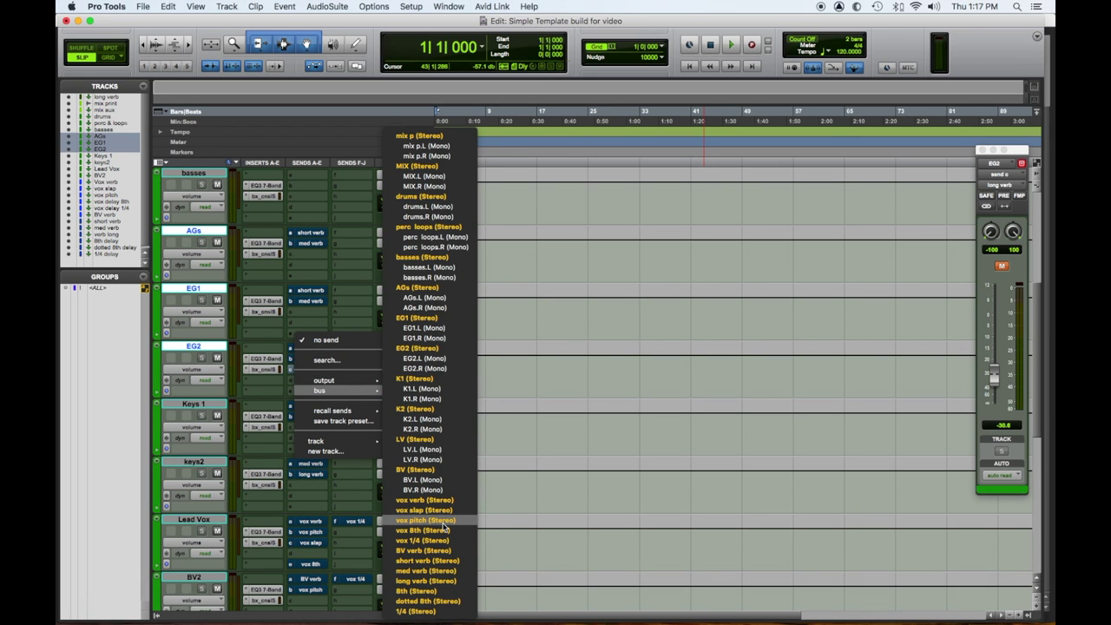
{"action": "left_click", "coordinate": [446, 590]}
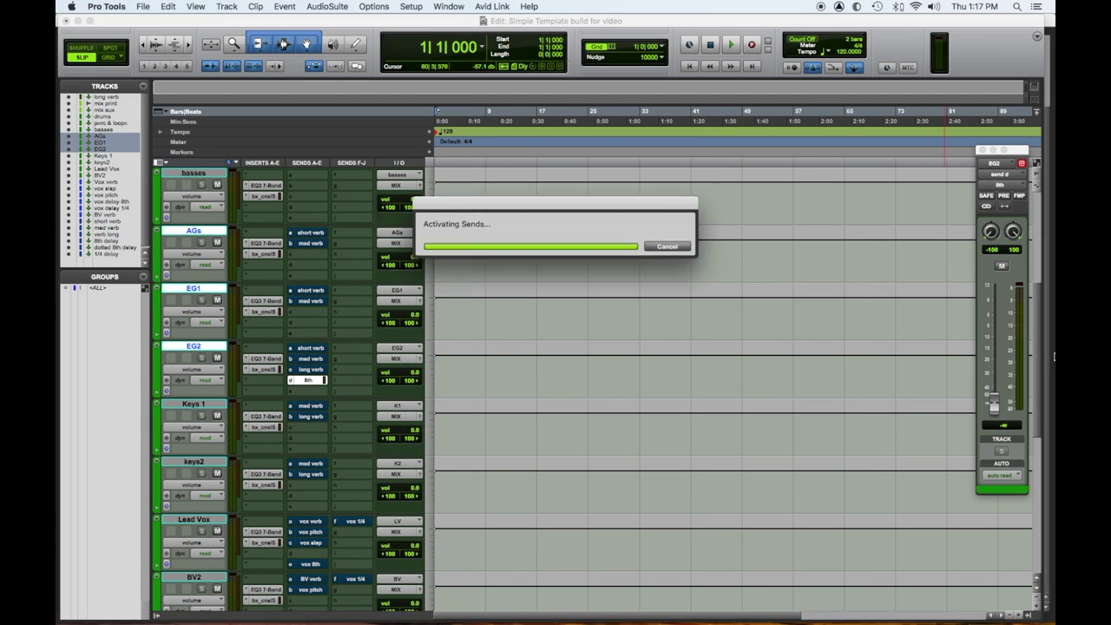
{"action": "left_click_drag", "start_coordinate": [994, 400], "coordinate": [998, 378]}
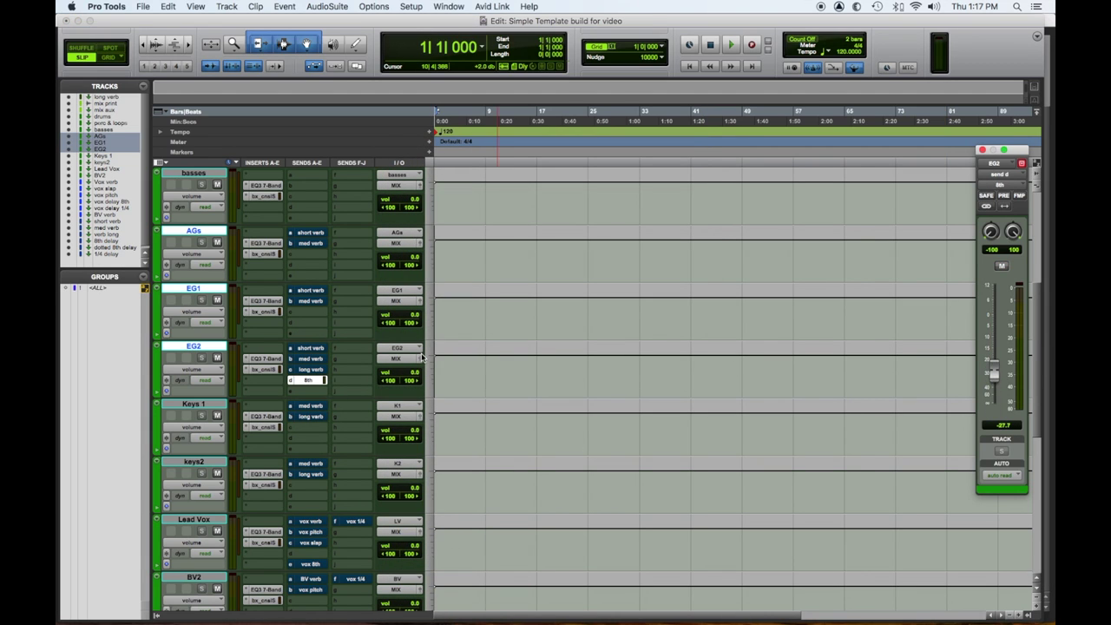
{"action": "left_click", "coordinate": [317, 381], "text": "shift+super"}
Step: Add a send in slot e of EG2 to the dotted 8th bus at about -25 dB and mute it
{"action": "left_click", "coordinate": [293, 393]}
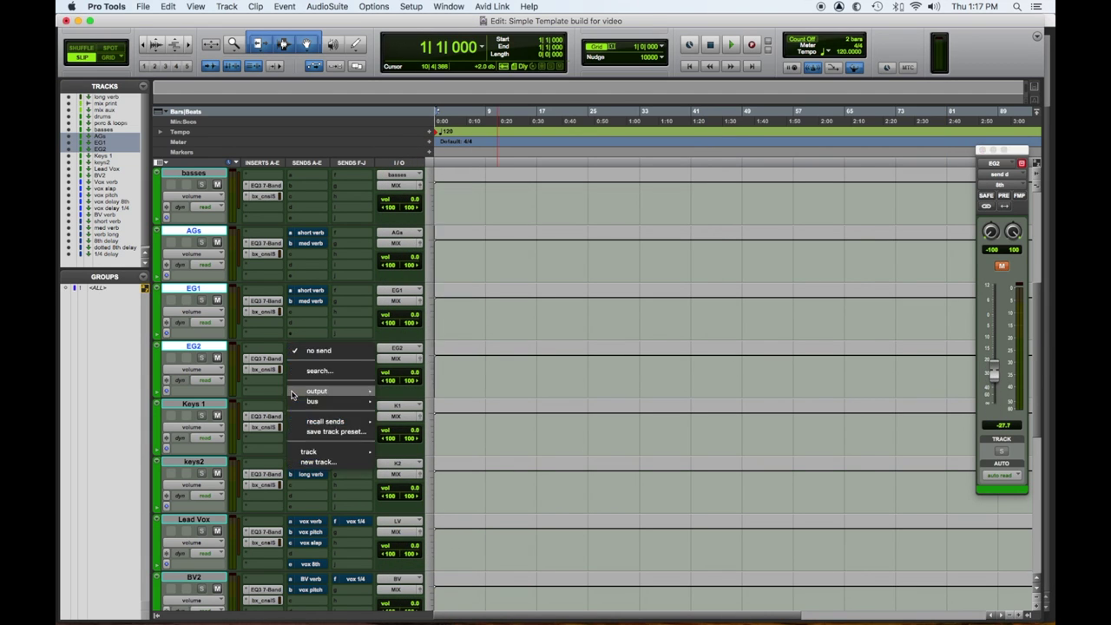
{"action": "mouse_move", "coordinate": [348, 401]}
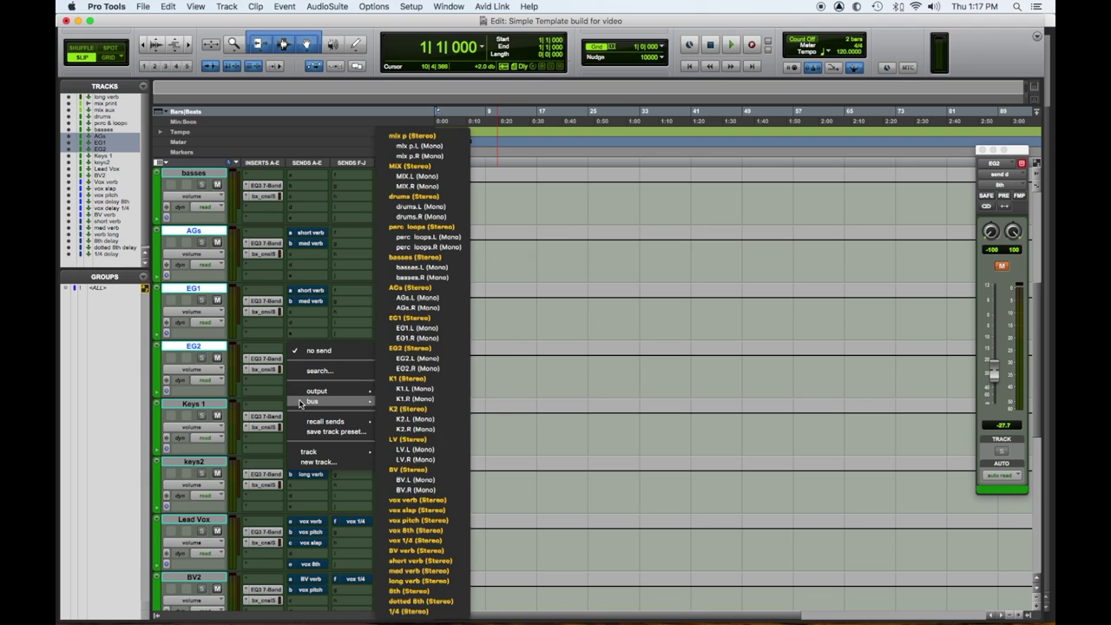
{"action": "left_click", "coordinate": [440, 601]}
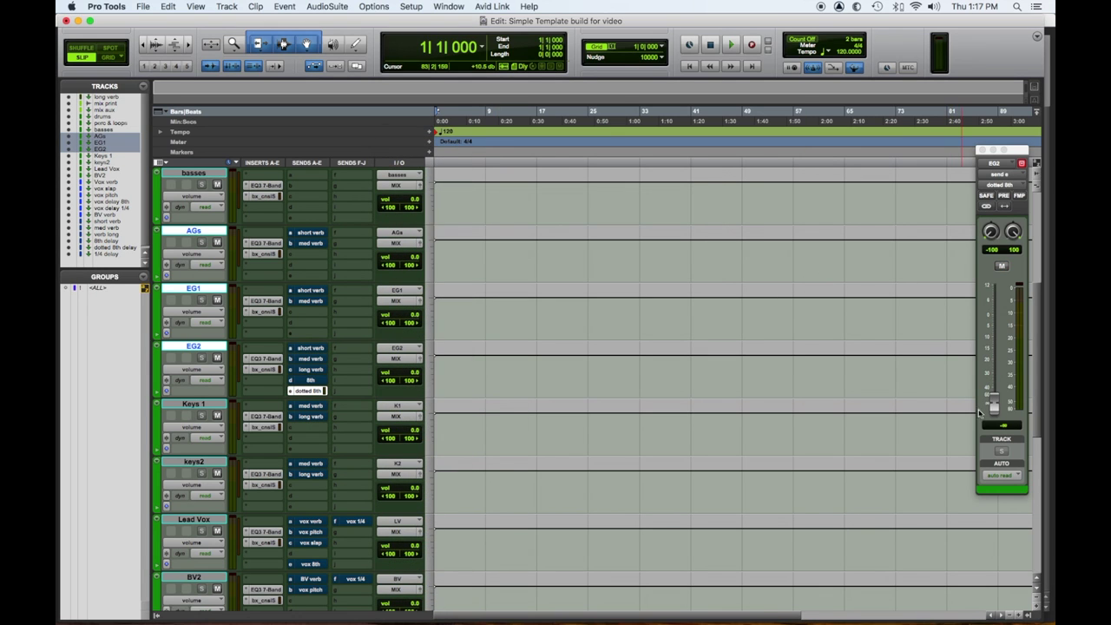
{"action": "left_click_drag", "start_coordinate": [994, 405], "coordinate": [994, 369]}
{"action": "left_click", "coordinate": [1002, 267]}
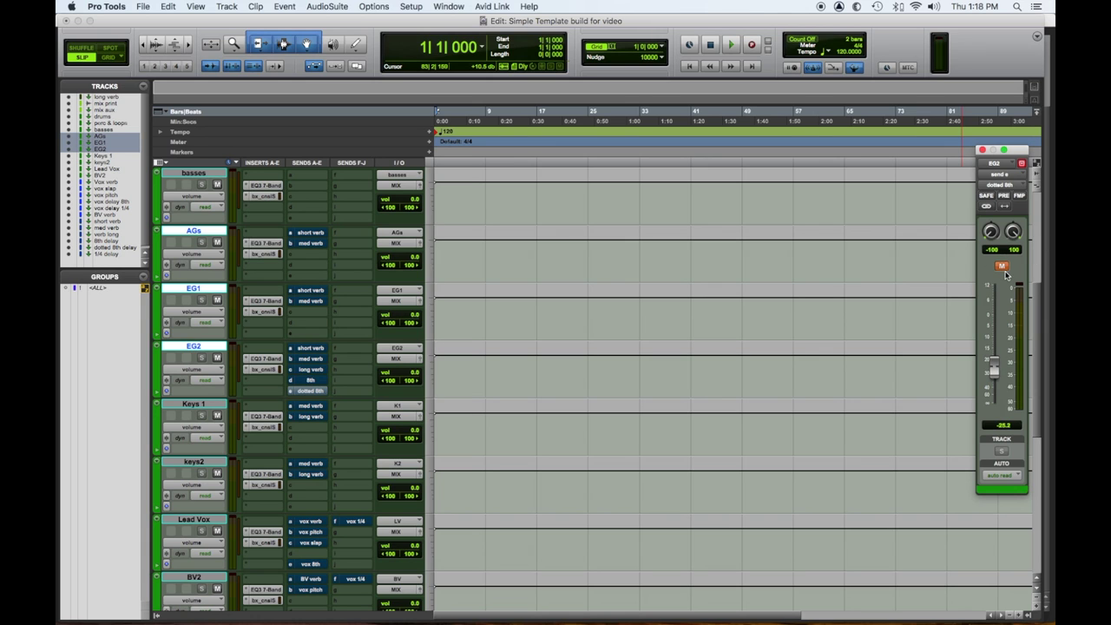
Step: Add a send in slot f of EG2 to the 1/4 delay bus at about -38 dB and mute it
{"action": "left_click", "coordinate": [336, 354]}
{"action": "mouse_move", "coordinate": [339, 359]}
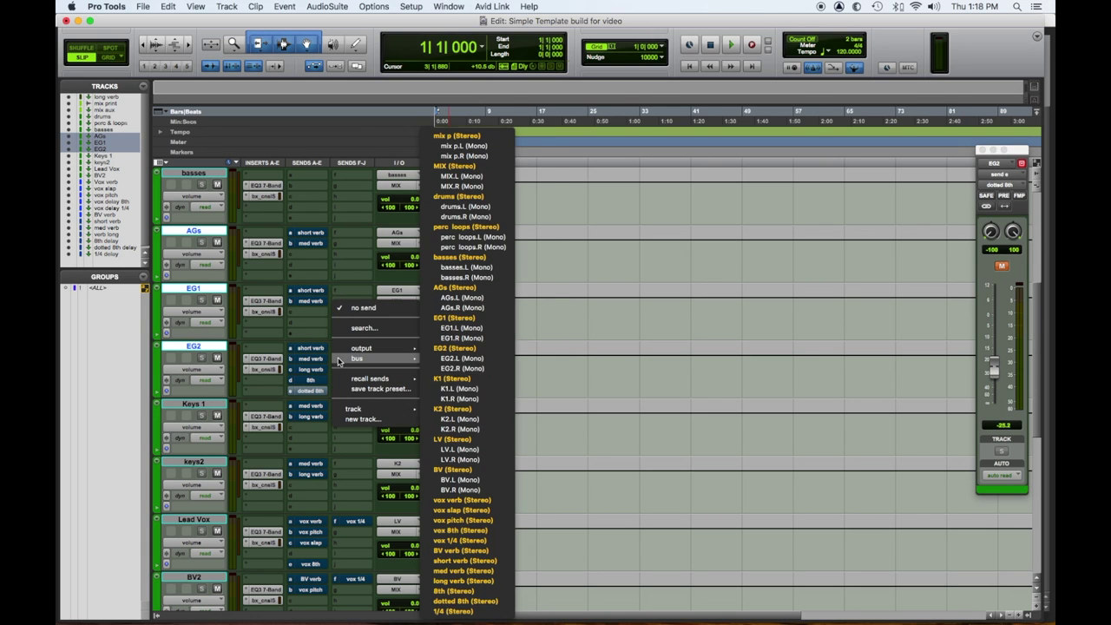
{"action": "left_click", "coordinate": [452, 611]}
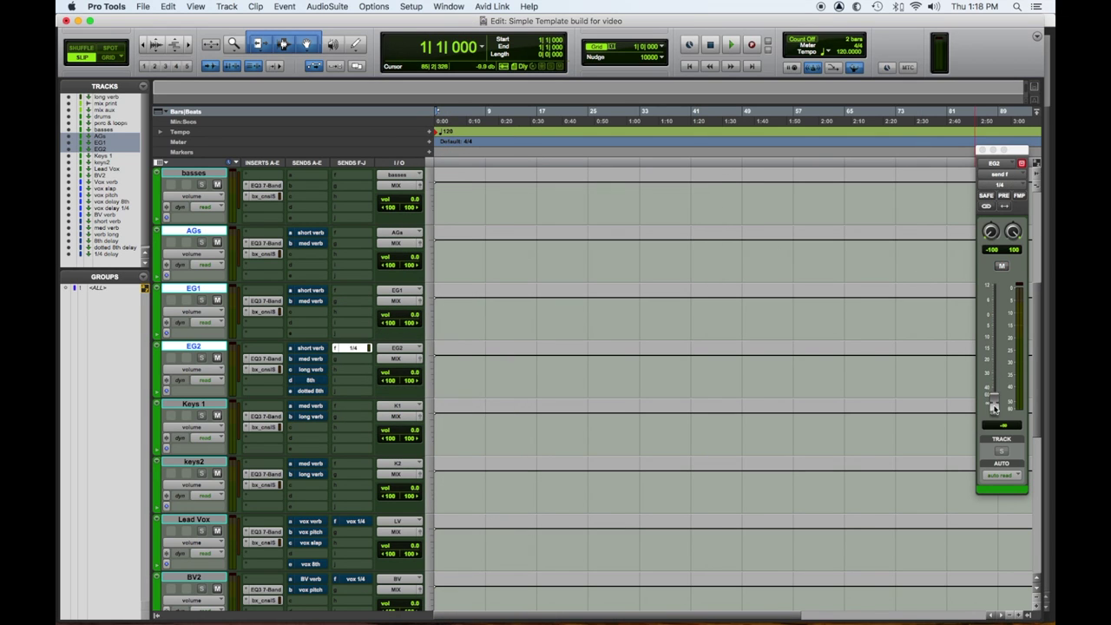
{"action": "left_click_drag", "start_coordinate": [994, 403], "coordinate": [993, 383]}
{"action": "left_click", "coordinate": [1003, 265]}
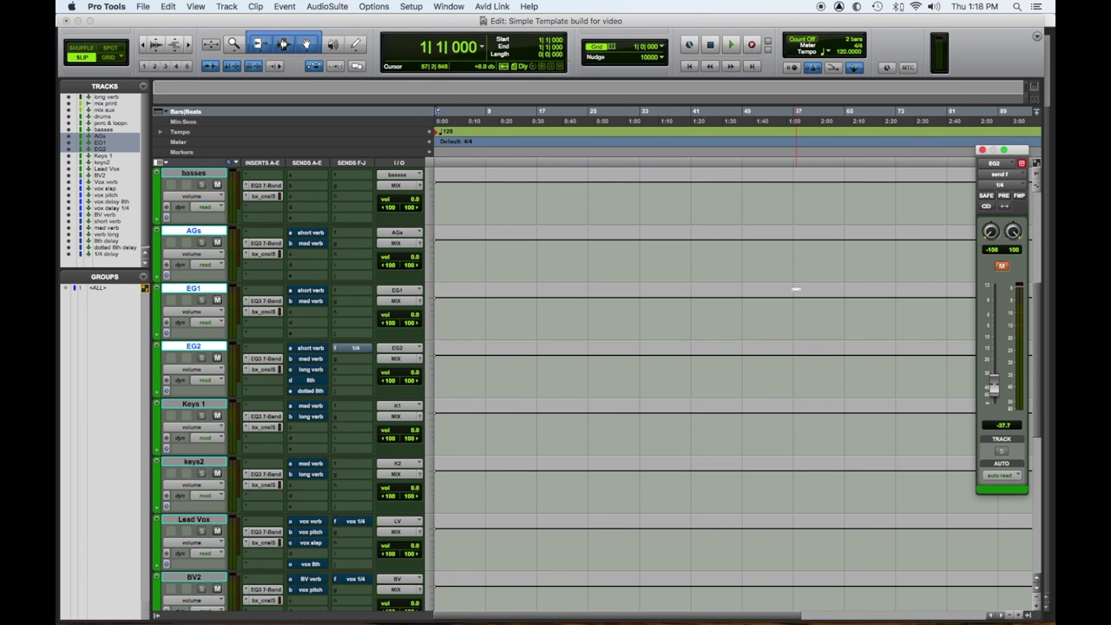
Step: Move the stray long verb track holding Click II below the 1/4 delay track, check its insert and delete the track
{"action": "scroll", "coordinate": [544, 340], "scroll_direction": "up", "scroll_amount": 5}
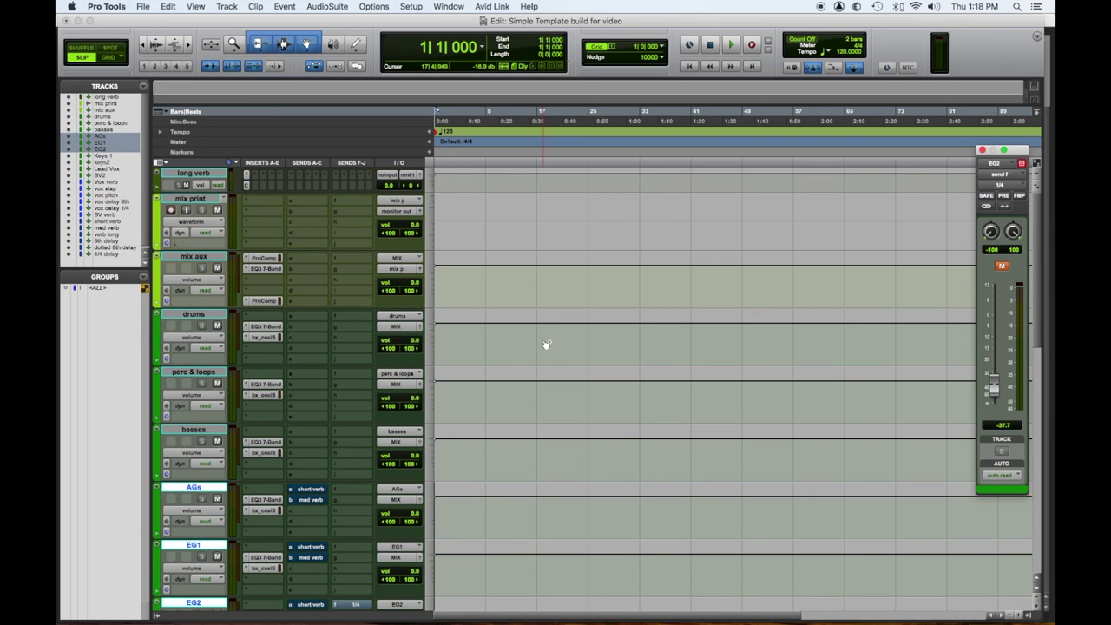
{"action": "left_click_drag", "start_coordinate": [202, 173], "coordinate": [259, 566]}
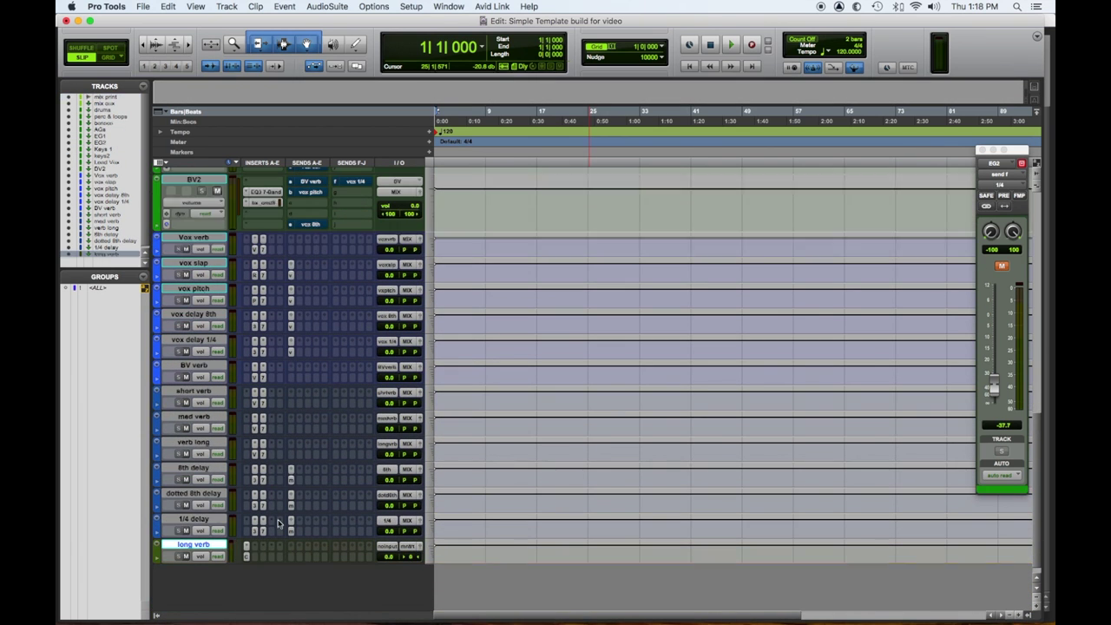
{"action": "left_click", "coordinate": [245, 556]}
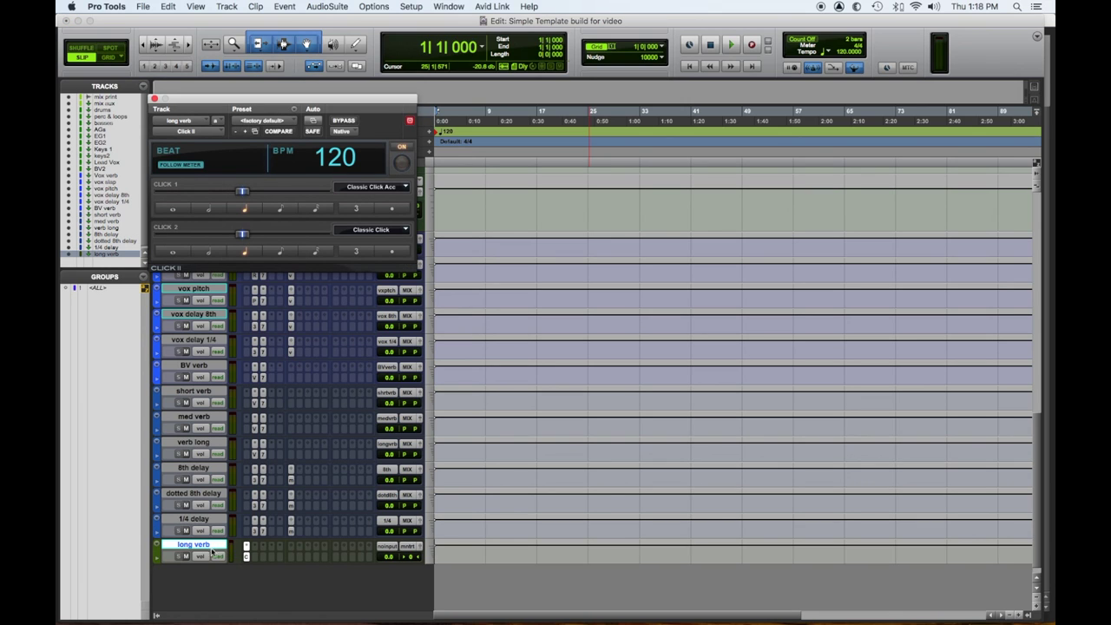
{"action": "left_click", "coordinate": [205, 546]}
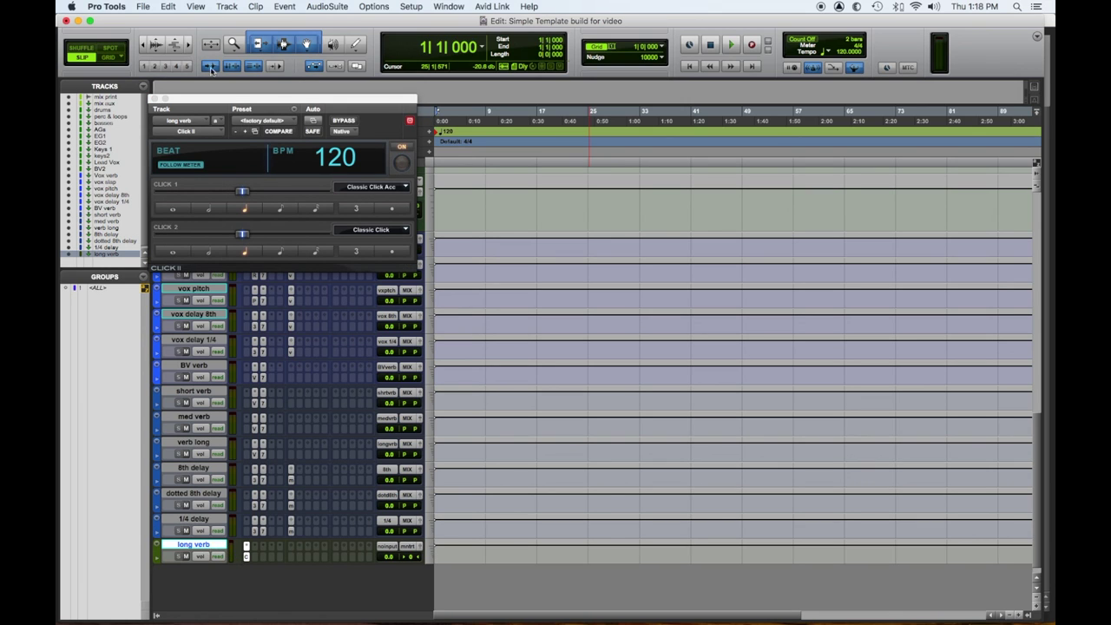
{"action": "left_click", "coordinate": [157, 98]}
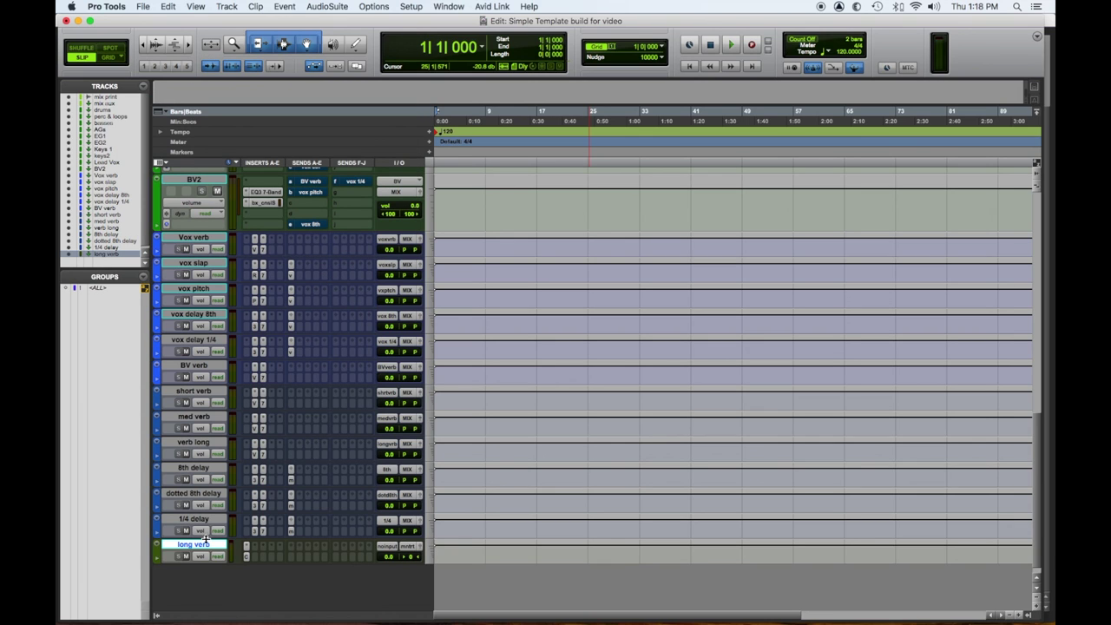
{"action": "right_click", "coordinate": [206, 544]}
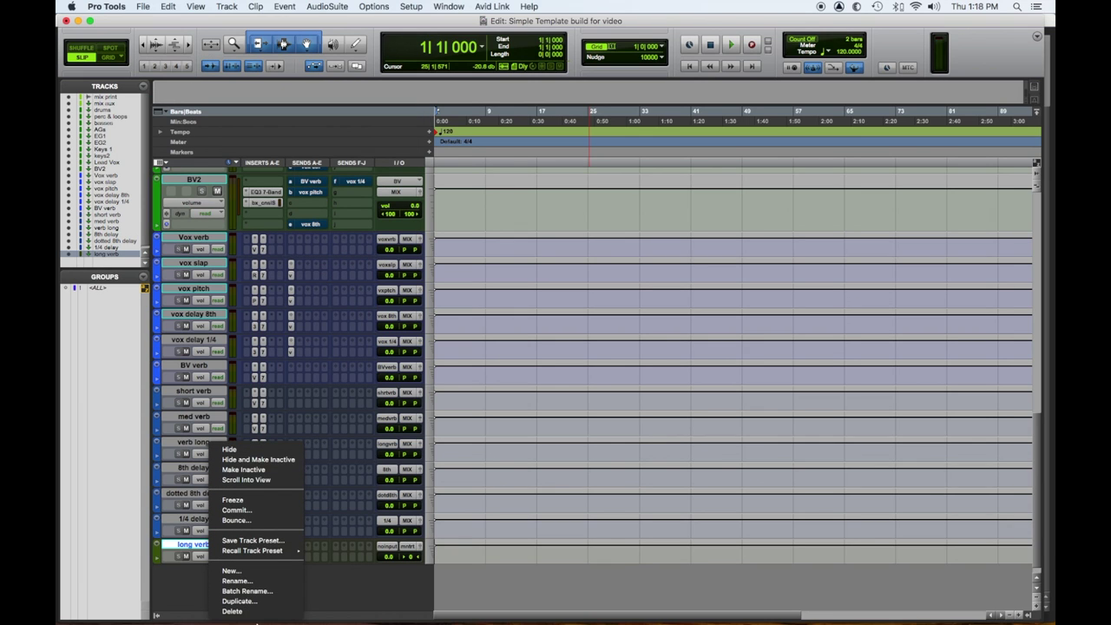
{"action": "left_click", "coordinate": [290, 467]}
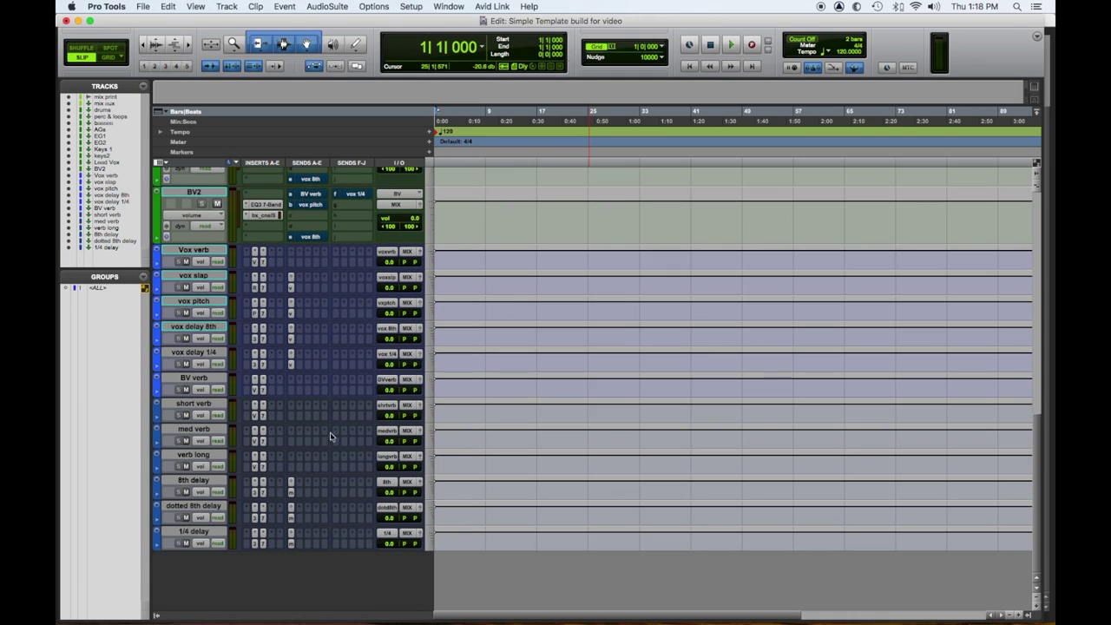
Step: Review the template's tracks, sends and effects returns, inspecting the SSL 4000 E plug-in on AGs and the EQ3 7-Band on basses
{"action": "scroll", "coordinate": [324, 451], "scroll_direction": "up", "scroll_amount": 15}
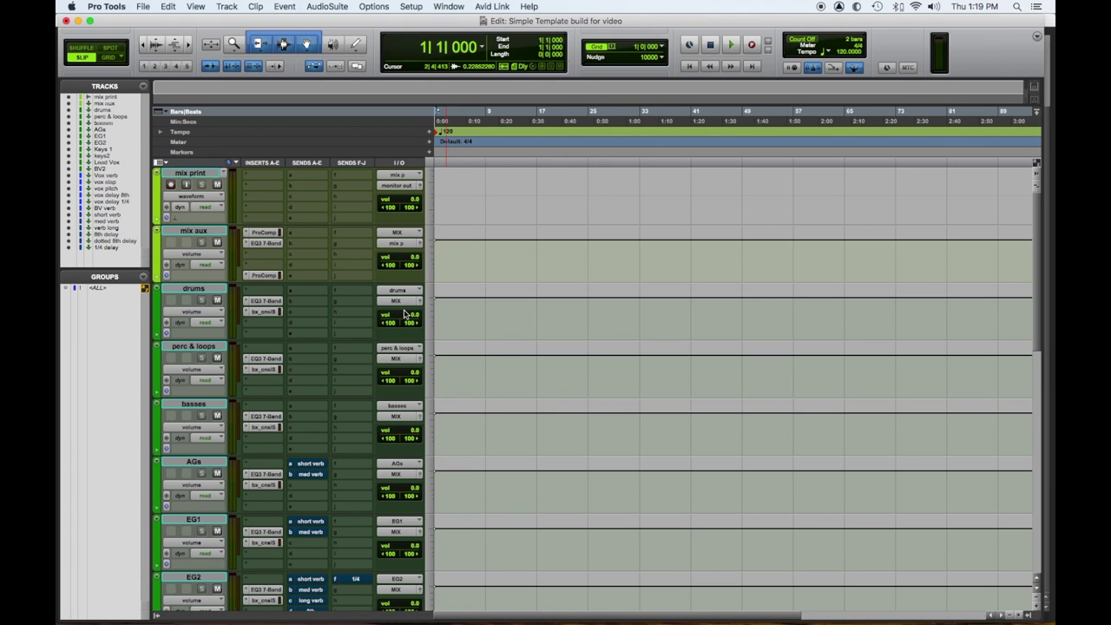
{"action": "scroll", "coordinate": [375, 302], "scroll_direction": "down", "scroll_amount": 2}
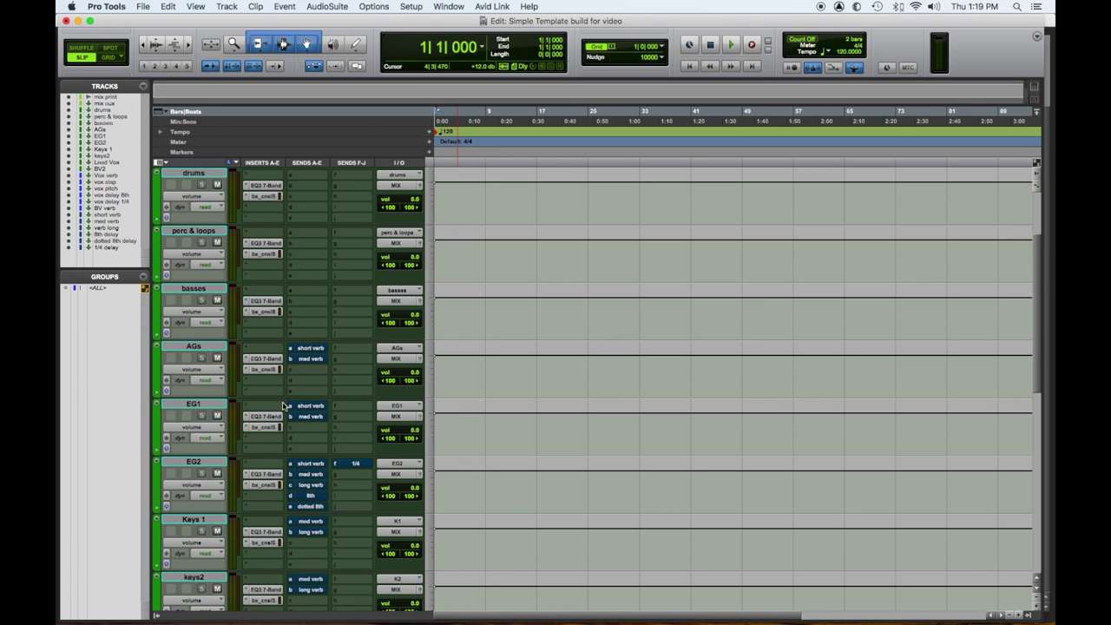
{"action": "scroll", "coordinate": [294, 416], "scroll_direction": "down", "scroll_amount": 1}
{"action": "left_click", "coordinate": [258, 313]}
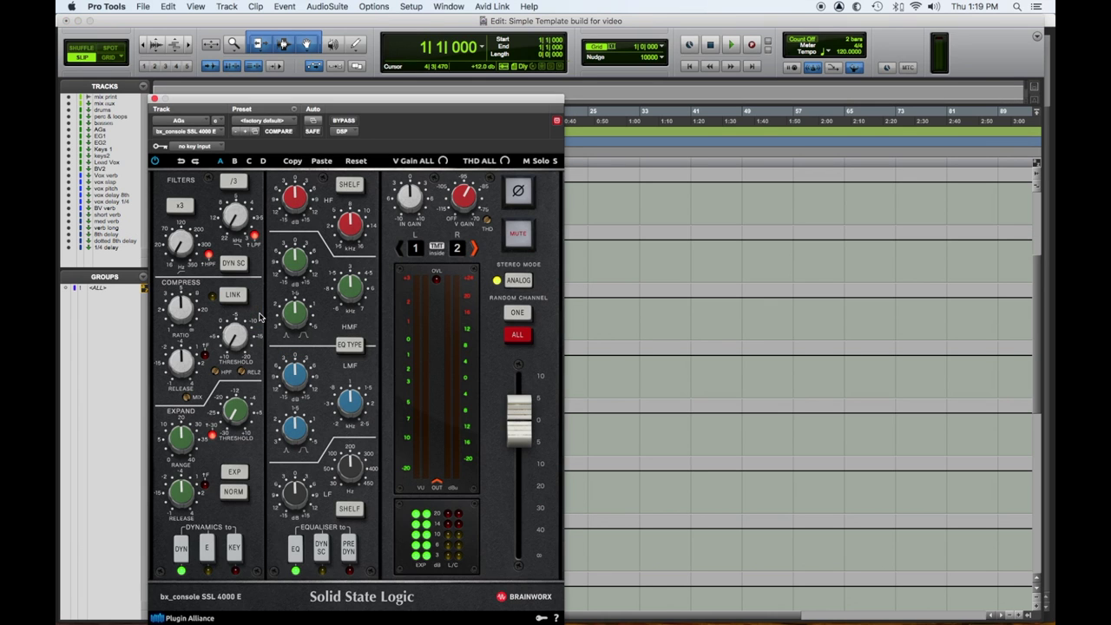
{"action": "left_click", "coordinate": [155, 101]}
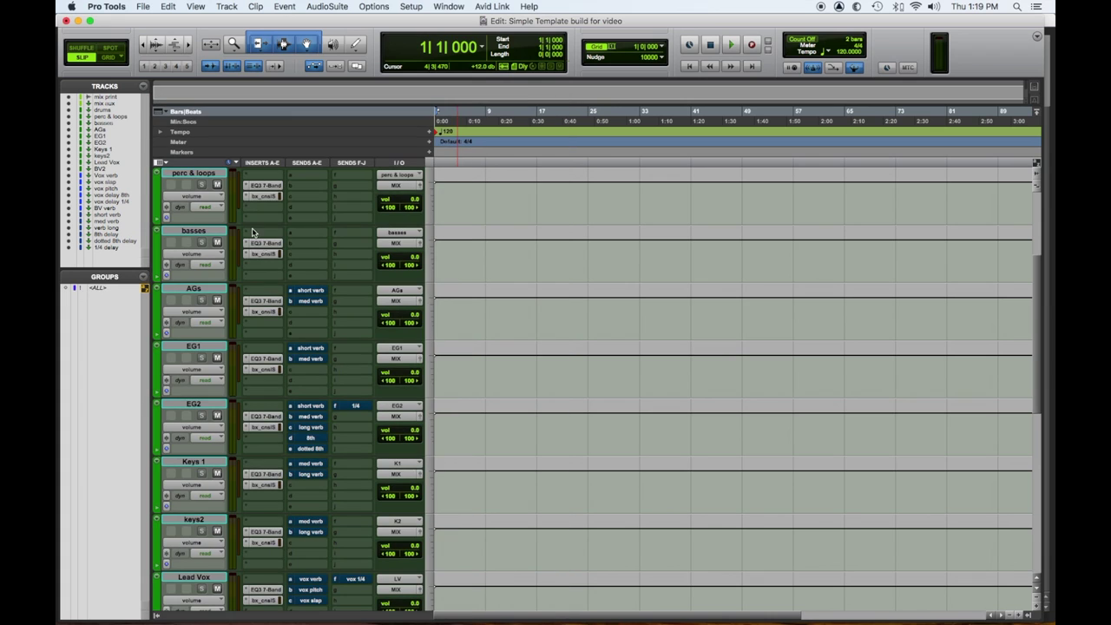
{"action": "left_click", "coordinate": [273, 251]}
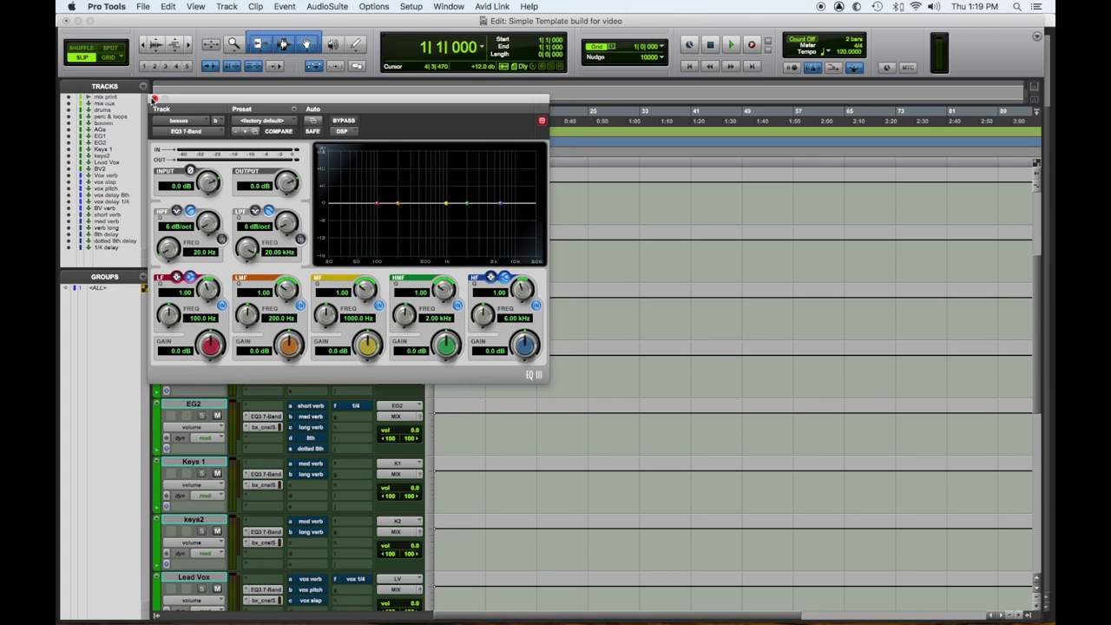
{"action": "left_click", "coordinate": [154, 99]}
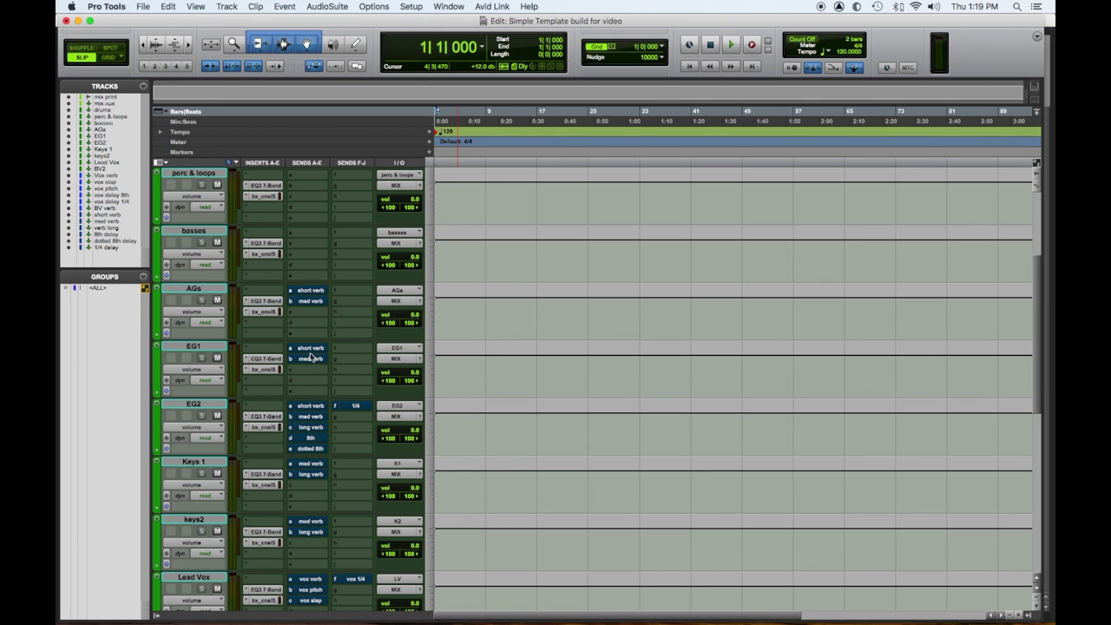
{"action": "scroll", "coordinate": [355, 416], "scroll_direction": "down", "scroll_amount": 3}
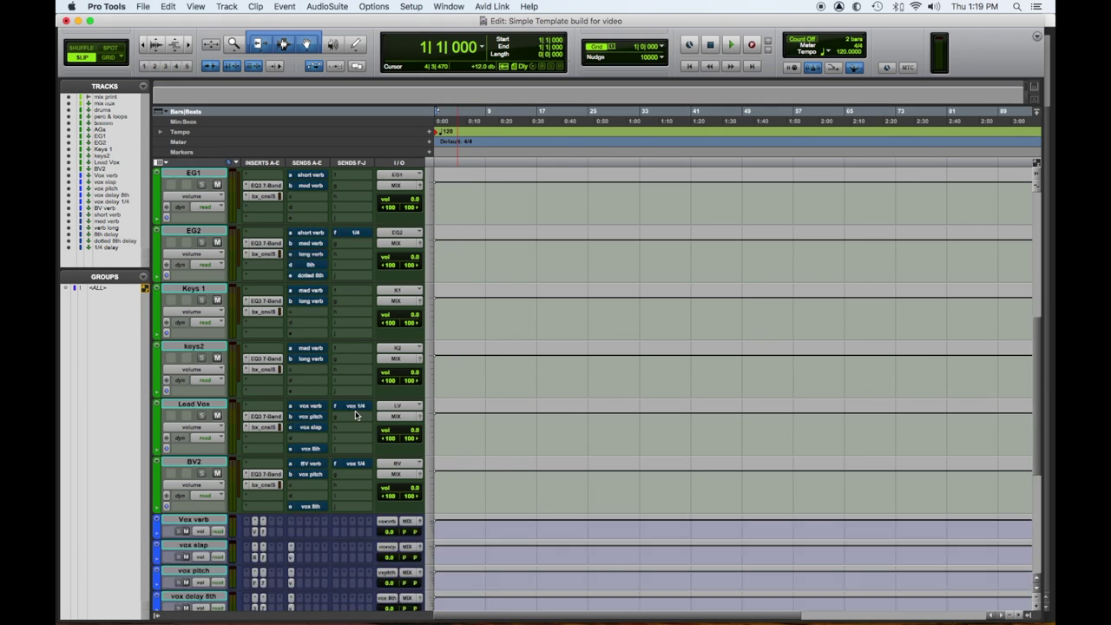
{"action": "scroll", "coordinate": [355, 416], "scroll_direction": "down", "scroll_amount": 5}
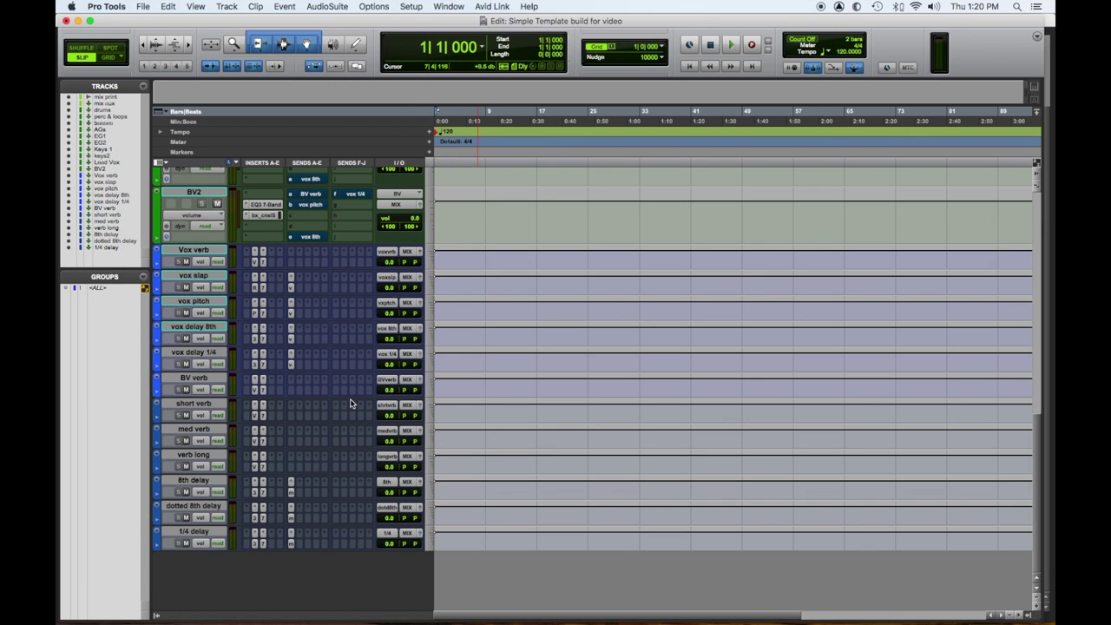
{"action": "scroll", "coordinate": [351, 403], "scroll_direction": "up", "scroll_amount": 5}
{"action": "scroll", "coordinate": [351, 404], "scroll_direction": "up", "scroll_amount": 6}
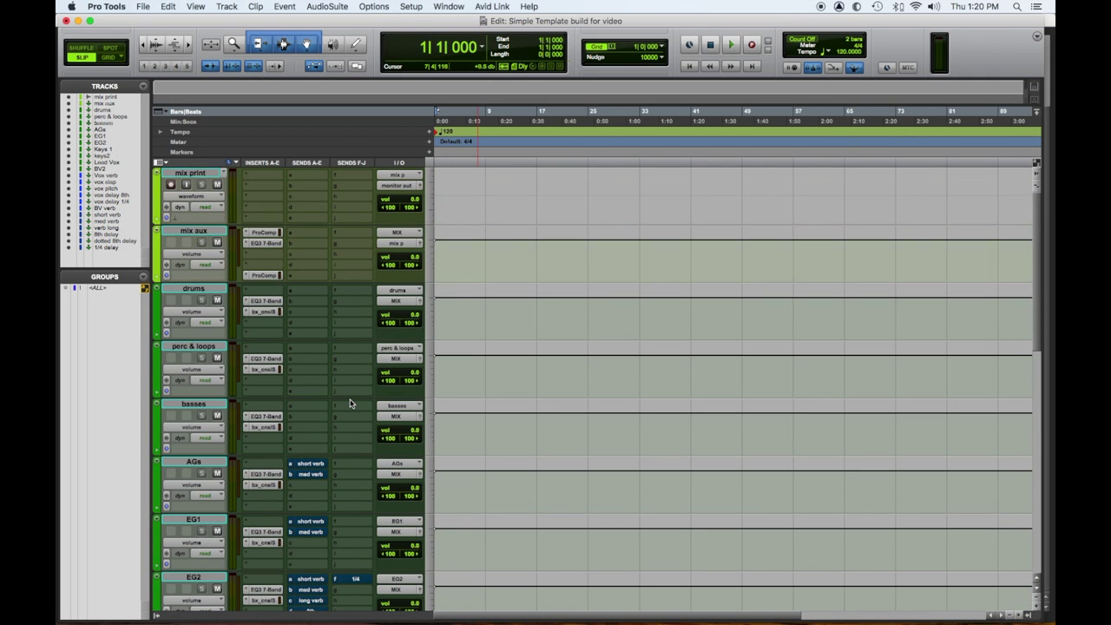
{"action": "scroll", "coordinate": [351, 404], "scroll_direction": "down", "scroll_amount": 12}
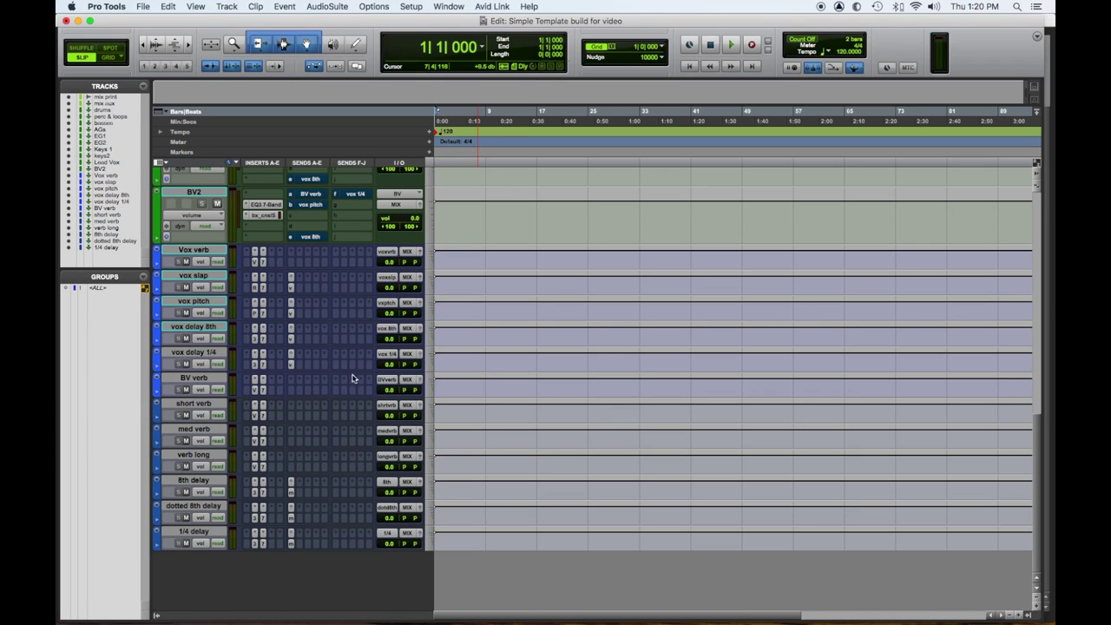
Step: Create one stereo Aux Input track named "Auxdrum para" below the 1/4 delay track
{"action": "left_click", "coordinate": [188, 532]}
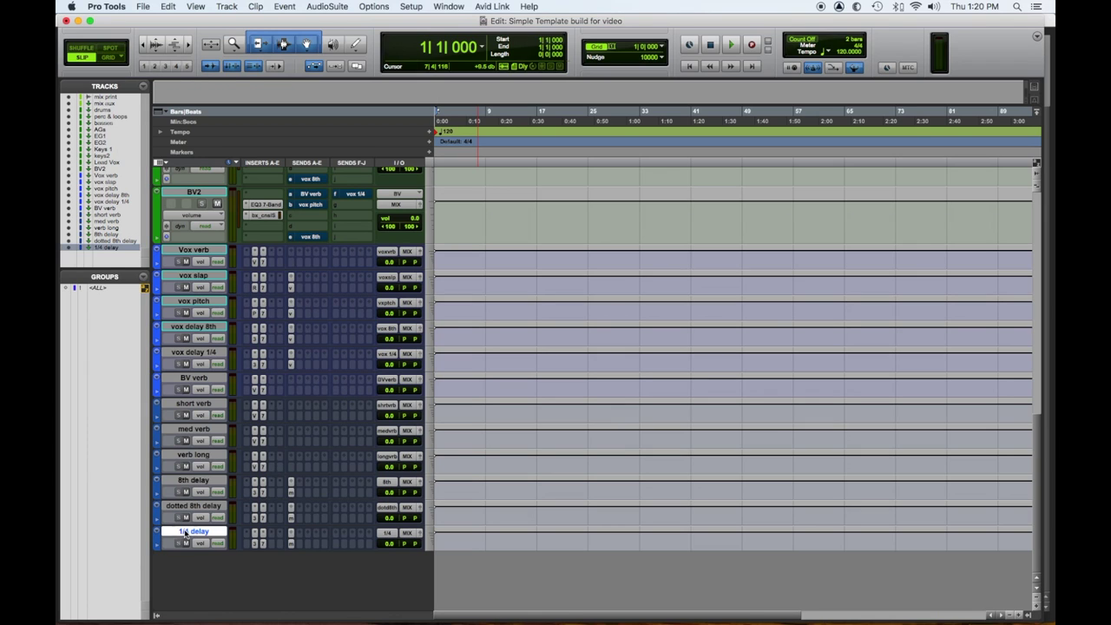
{"action": "key", "text": "super+shift+n"}
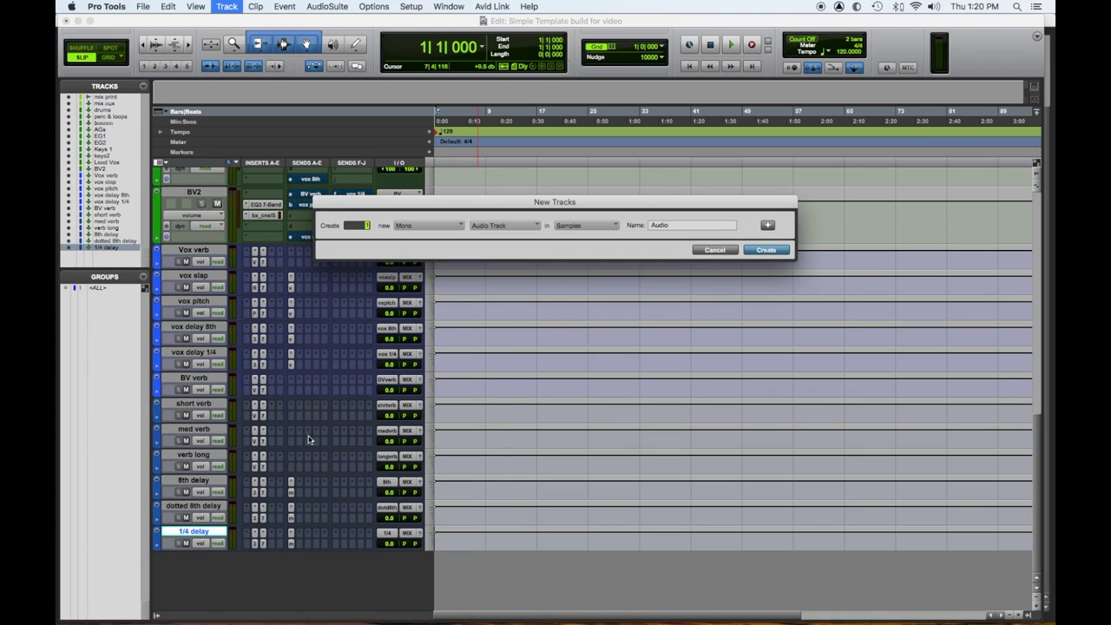
{"action": "left_click", "coordinate": [421, 225]}
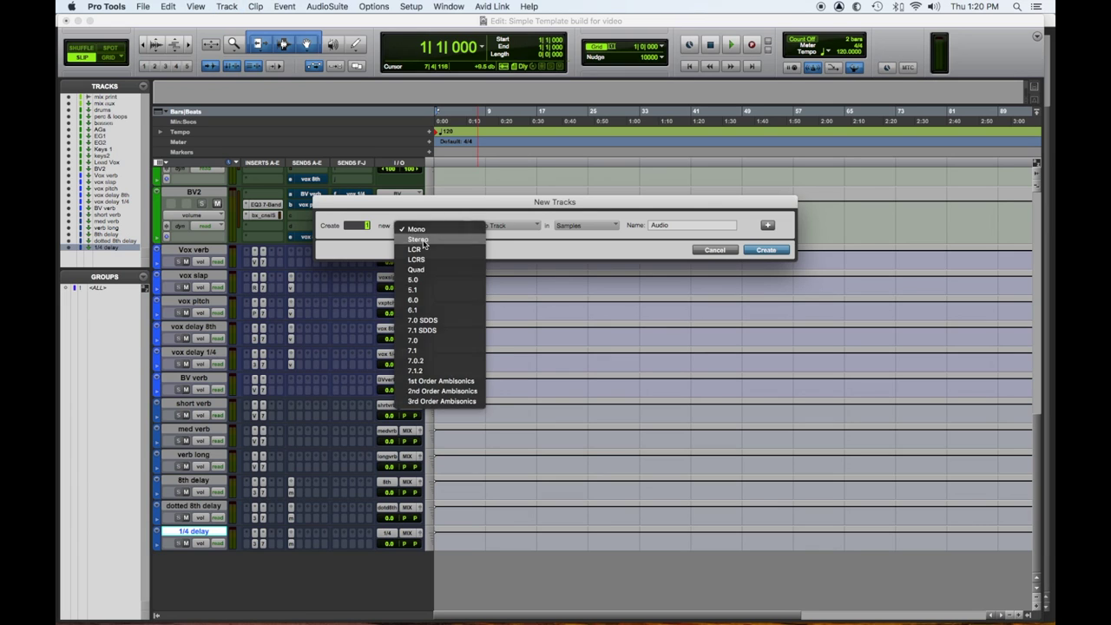
{"action": "left_click", "coordinate": [418, 238]}
{"action": "left_click", "coordinate": [521, 225]}
{"action": "left_click", "coordinate": [516, 238]}
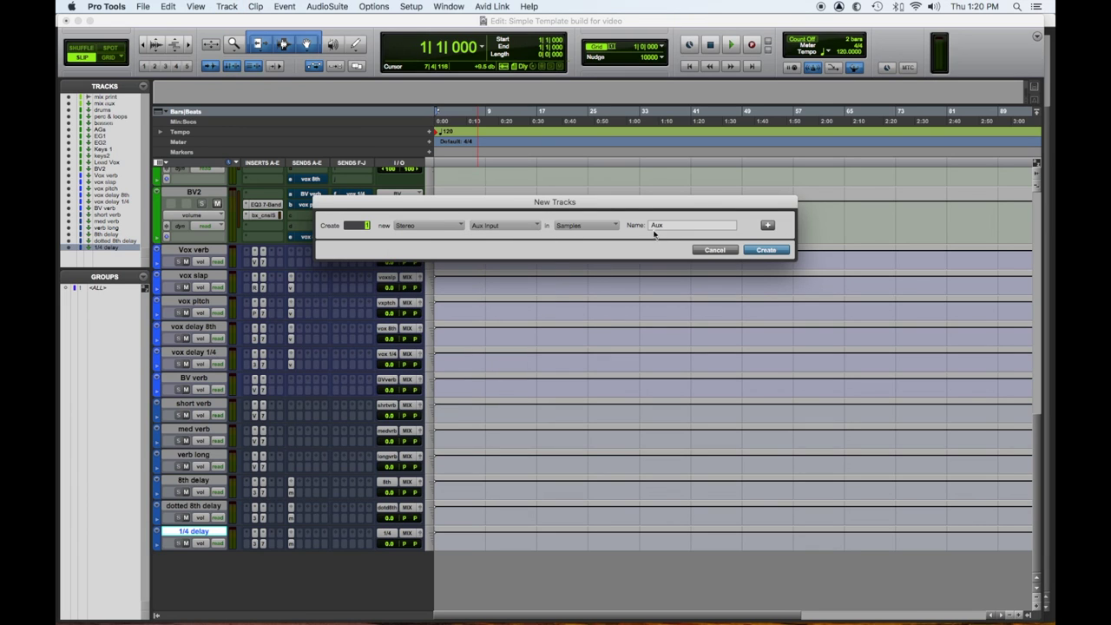
{"action": "type", "text": "drum para"}
{"action": "key", "text": "Return"}
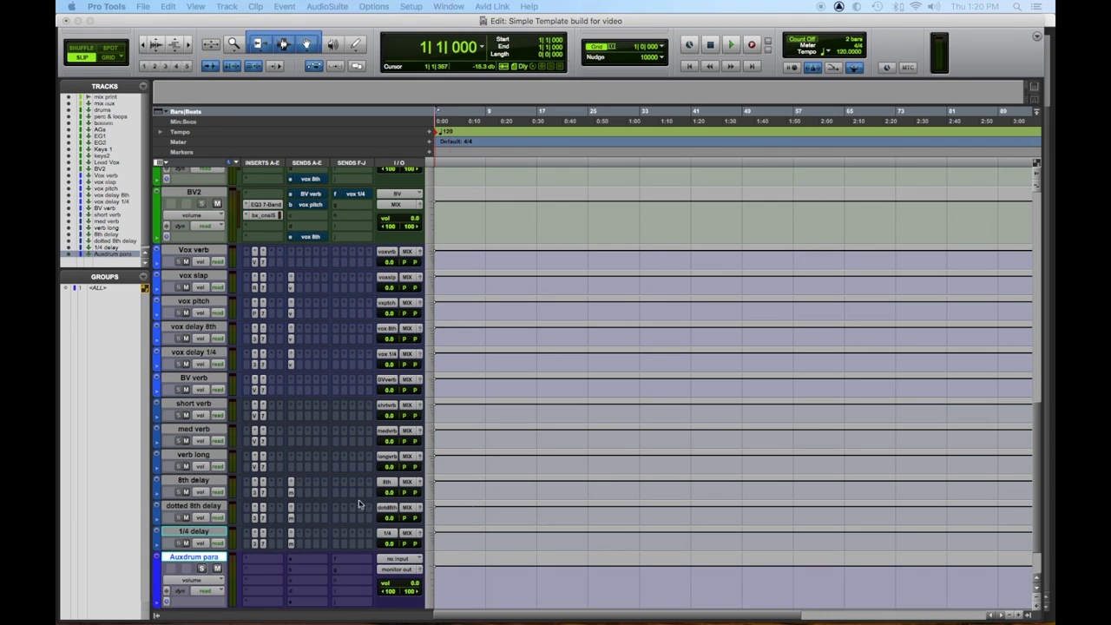
Step: Solo-safe the Auxdrum para track and insert the stereo DSP Smack compressor in its insert slot b
{"action": "left_click", "coordinate": [201, 568]}
{"action": "left_click", "coordinate": [249, 572]}
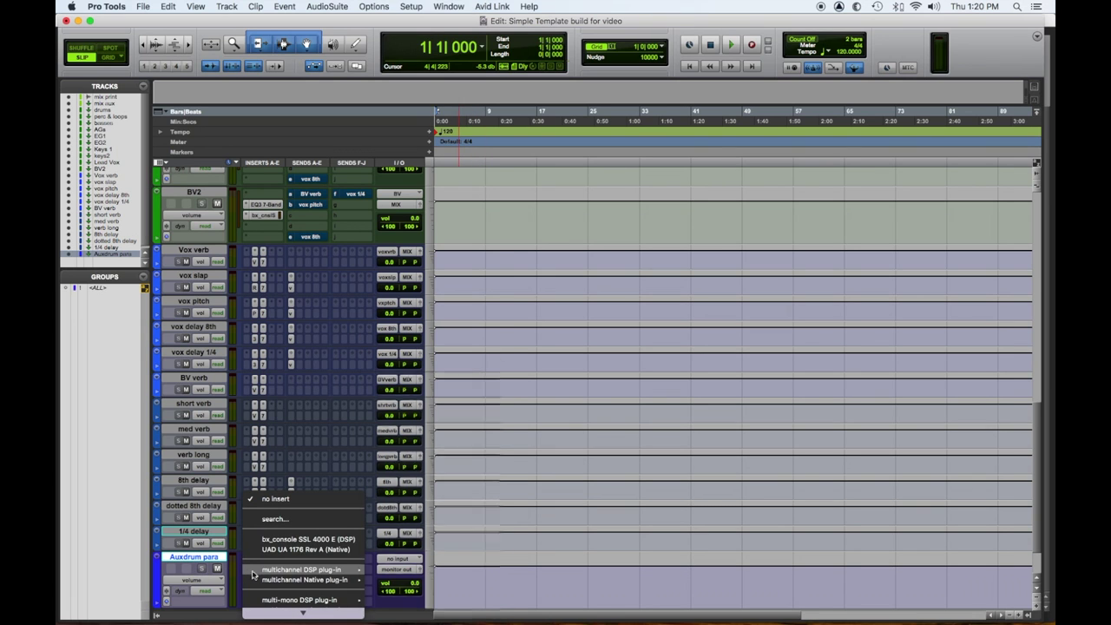
{"action": "mouse_move", "coordinate": [348, 569]}
{"action": "mouse_move", "coordinate": [430, 564]}
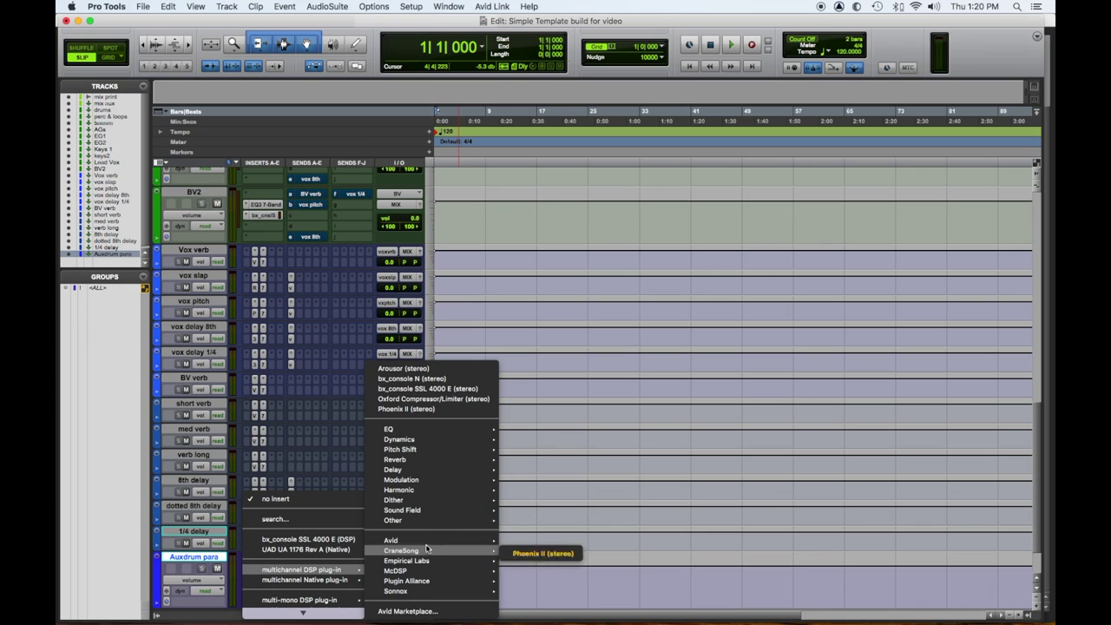
{"action": "mouse_move", "coordinate": [392, 540]}
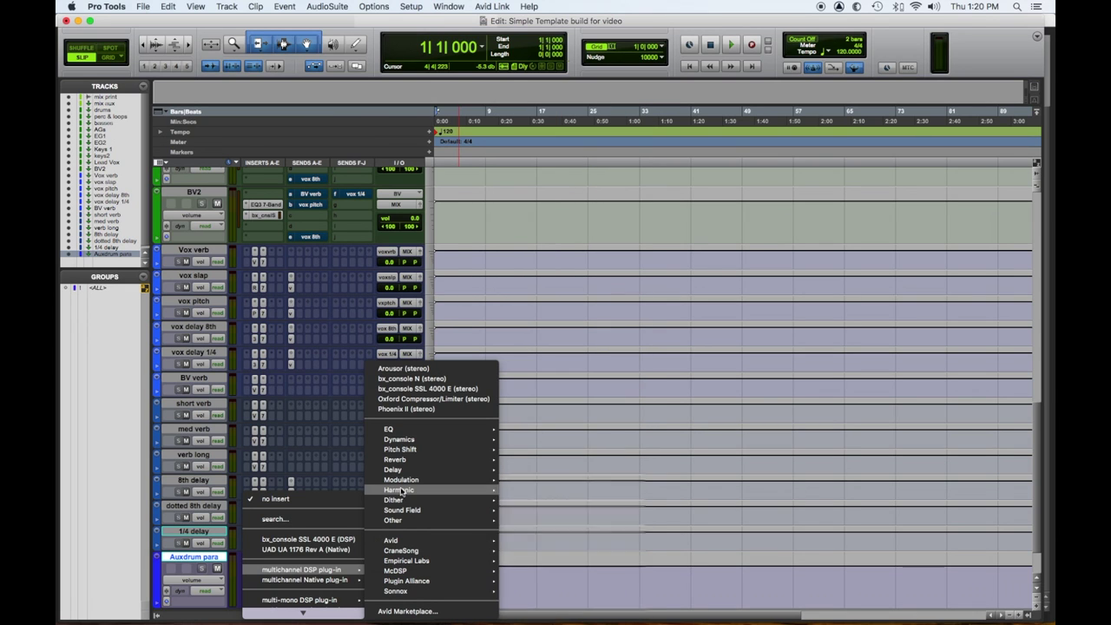
{"action": "mouse_move", "coordinate": [401, 439]}
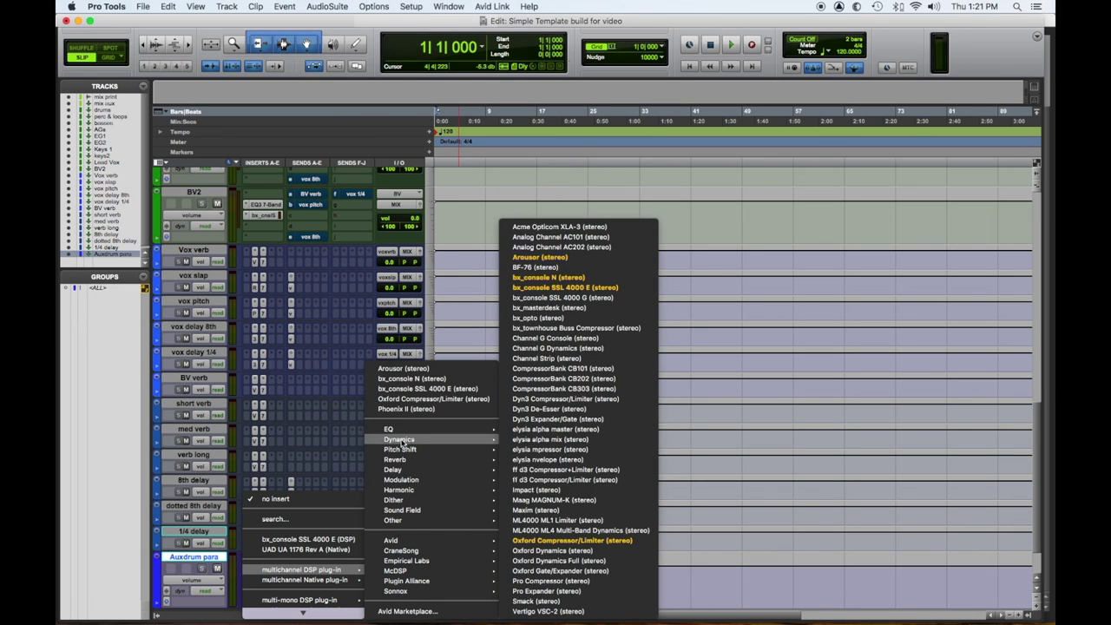
{"action": "left_click", "coordinate": [559, 600]}
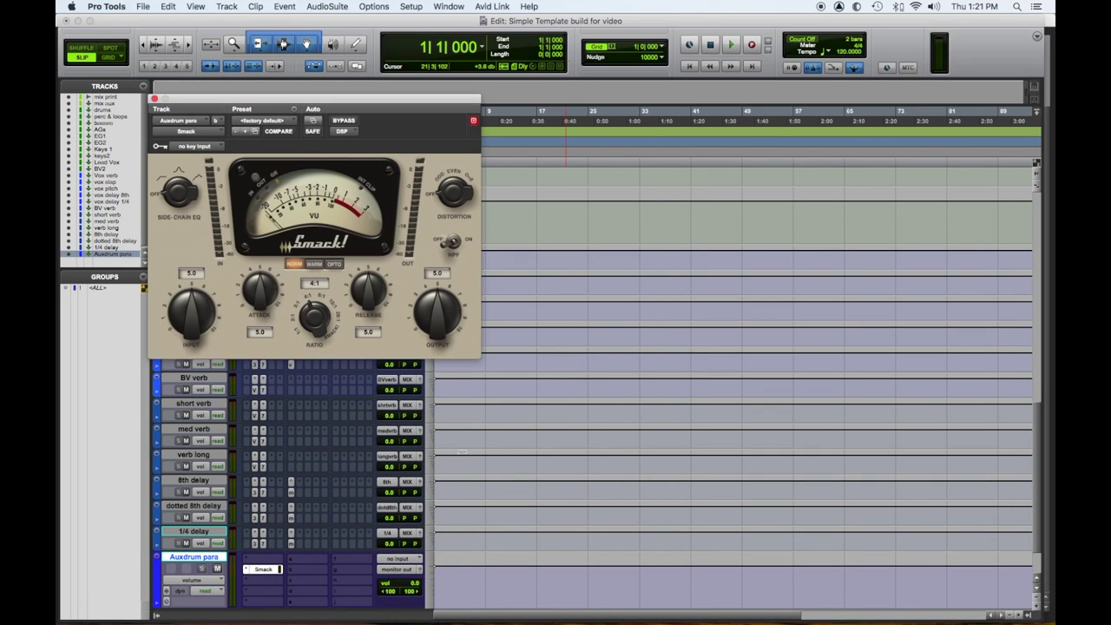
Step: Load the Smack preset in the Smack plug-in on Auxdrum para and close the plug-in window
{"action": "left_click", "coordinate": [287, 119]}
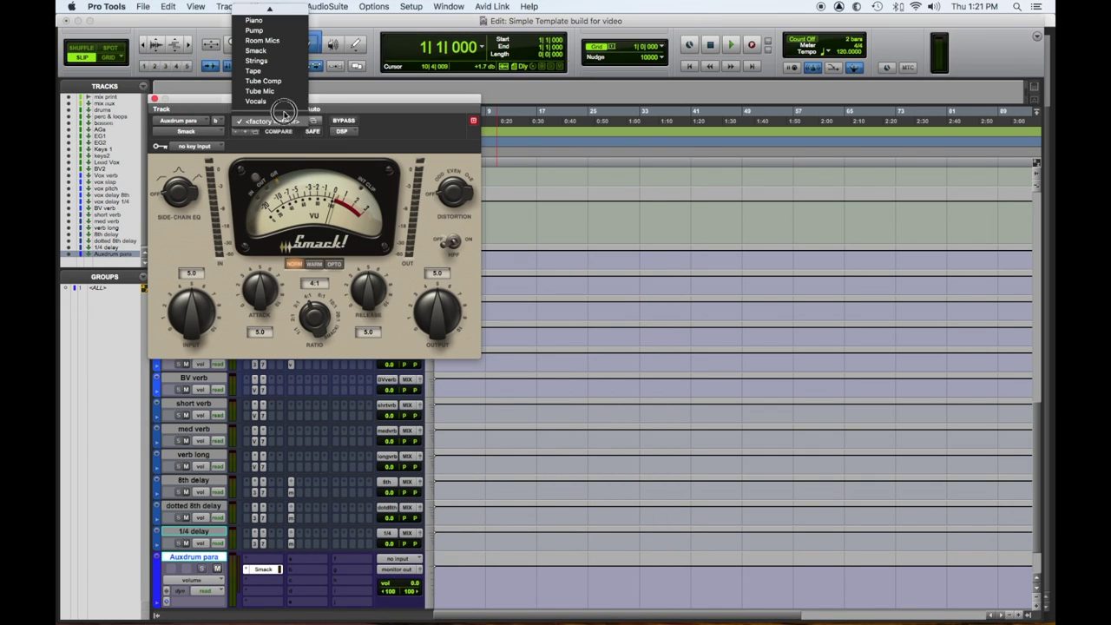
{"action": "left_click", "coordinate": [256, 50]}
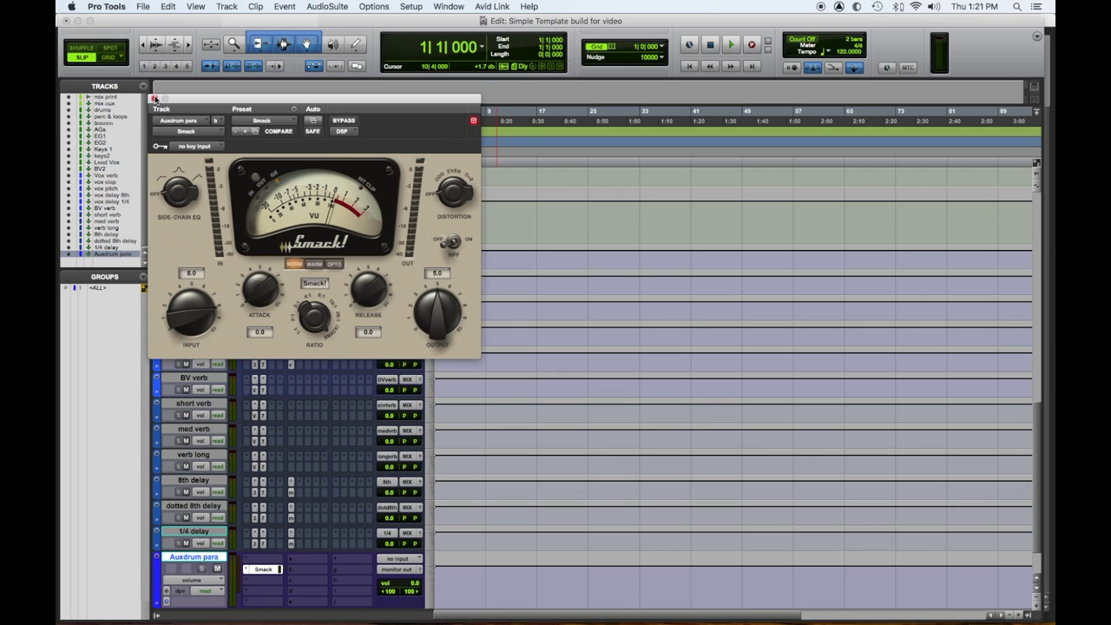
{"action": "left_click", "coordinate": [155, 99]}
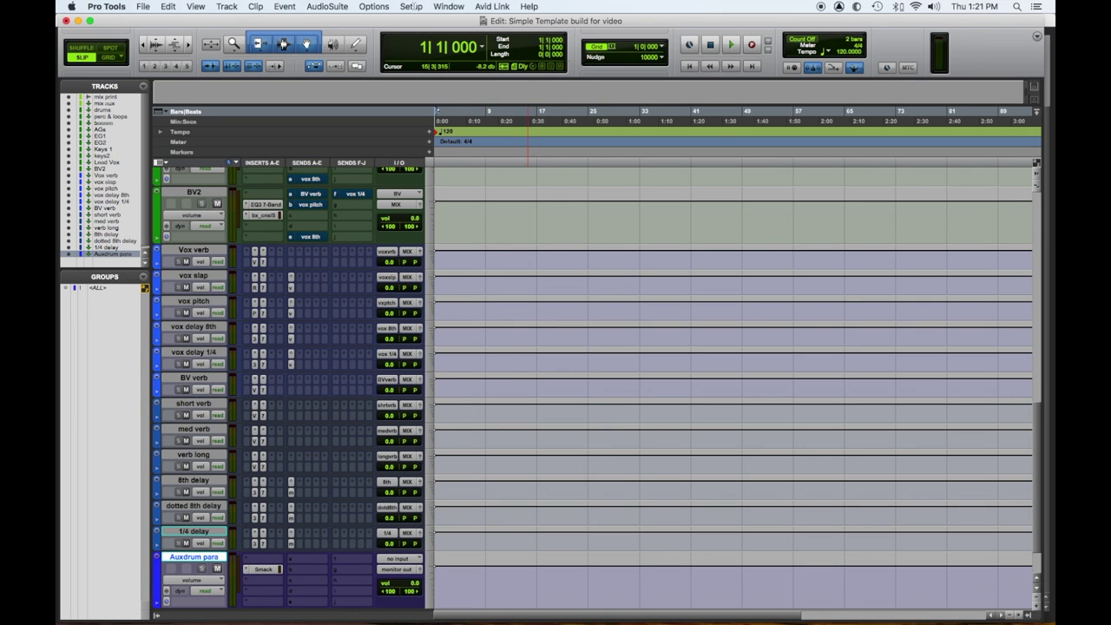
Step: Create one new stereo bus path named "drum para" below the 1/4 bus in the I/O Setup
{"action": "left_click", "coordinate": [411, 7]}
{"action": "left_click", "coordinate": [417, 73]}
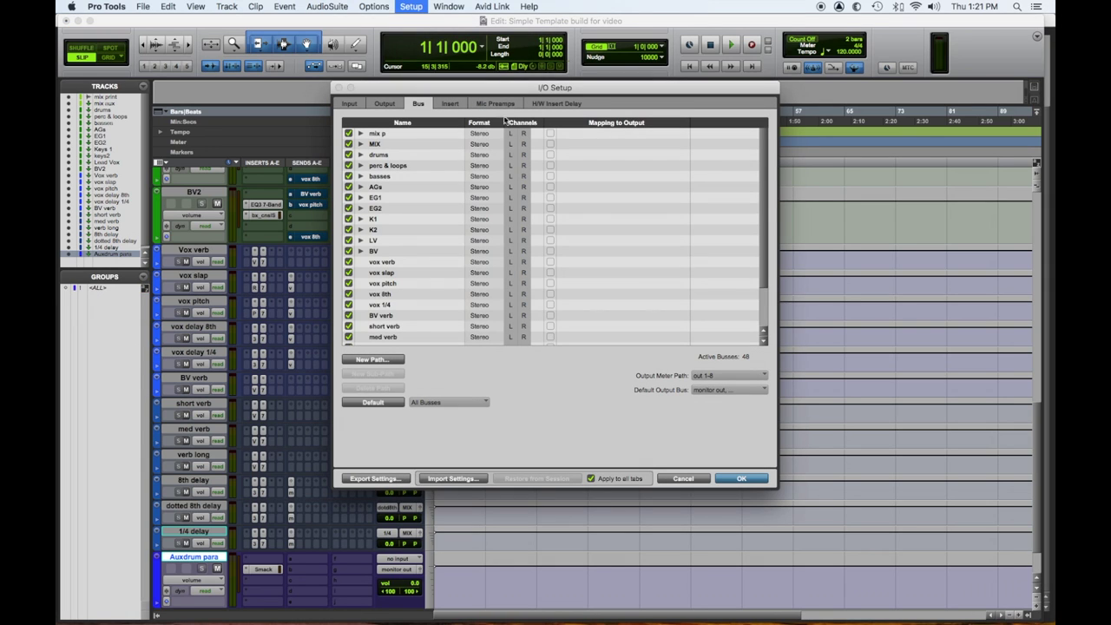
{"action": "scroll", "coordinate": [408, 338], "scroll_direction": "down", "scroll_amount": 3}
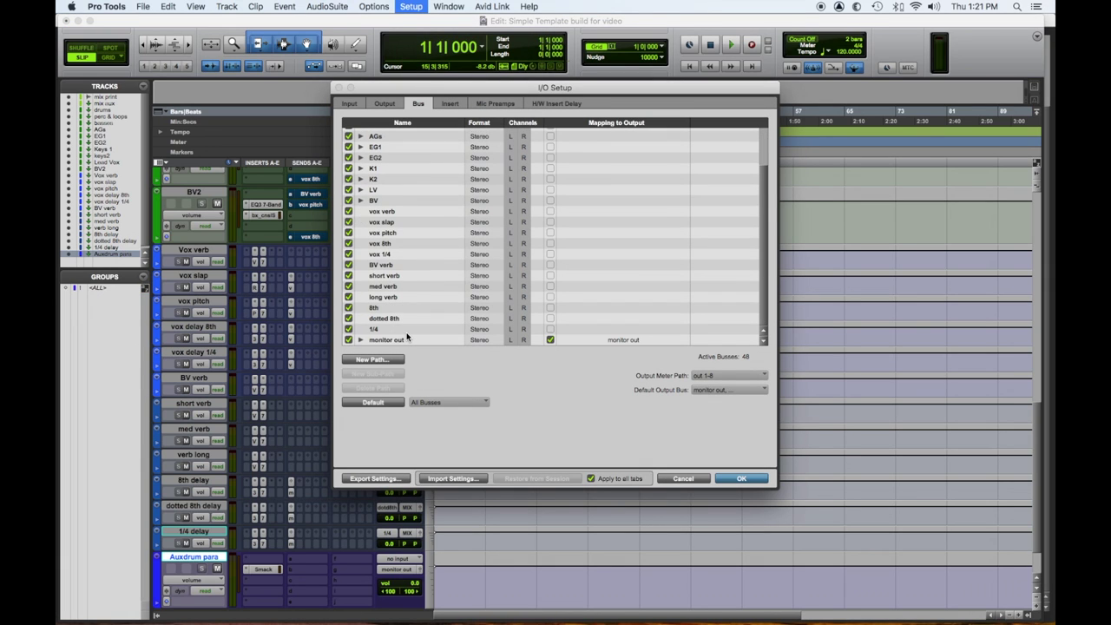
{"action": "scroll", "coordinate": [407, 337], "scroll_direction": "up", "scroll_amount": 3}
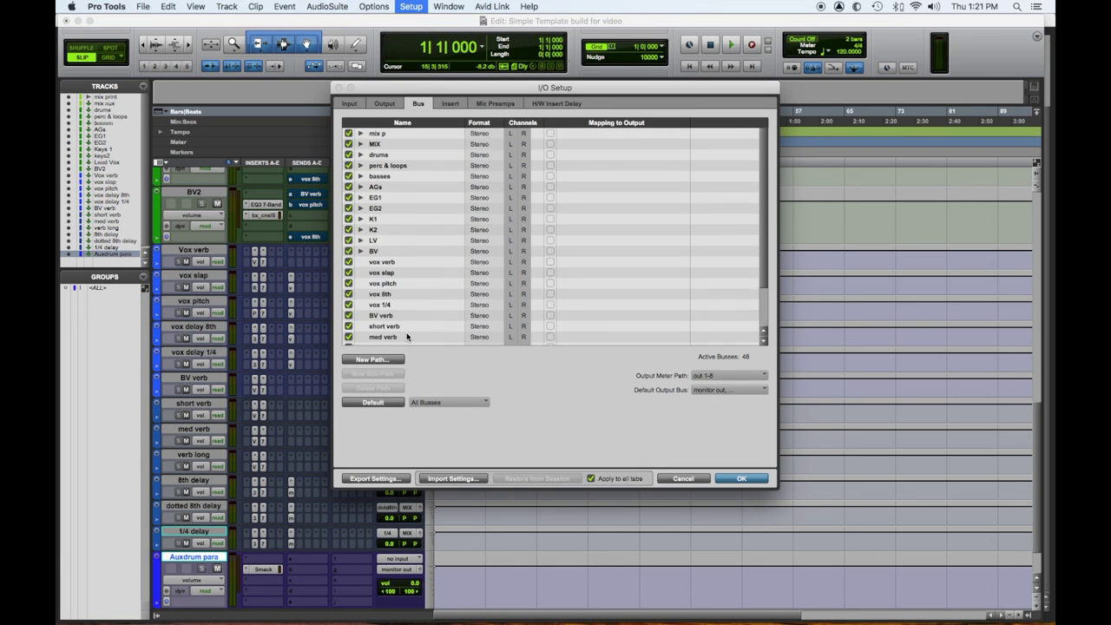
{"action": "scroll", "coordinate": [433, 313], "scroll_direction": "down", "scroll_amount": 3}
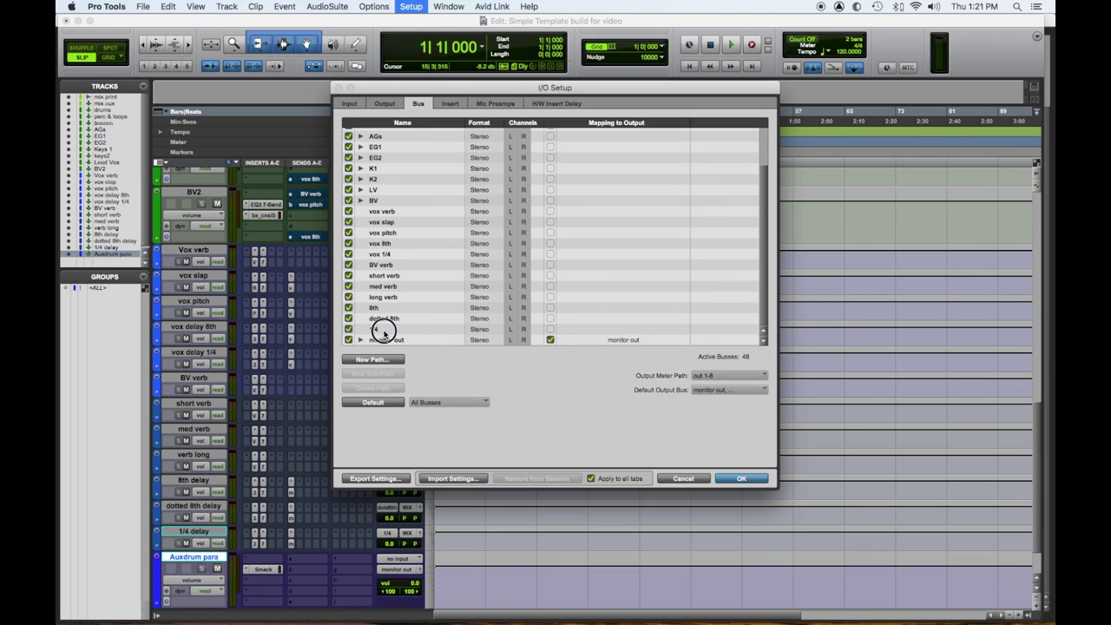
{"action": "left_click", "coordinate": [387, 330]}
{"action": "left_click", "coordinate": [371, 360]}
{"action": "left_click", "coordinate": [516, 214]}
{"action": "left_click", "coordinate": [521, 228]}
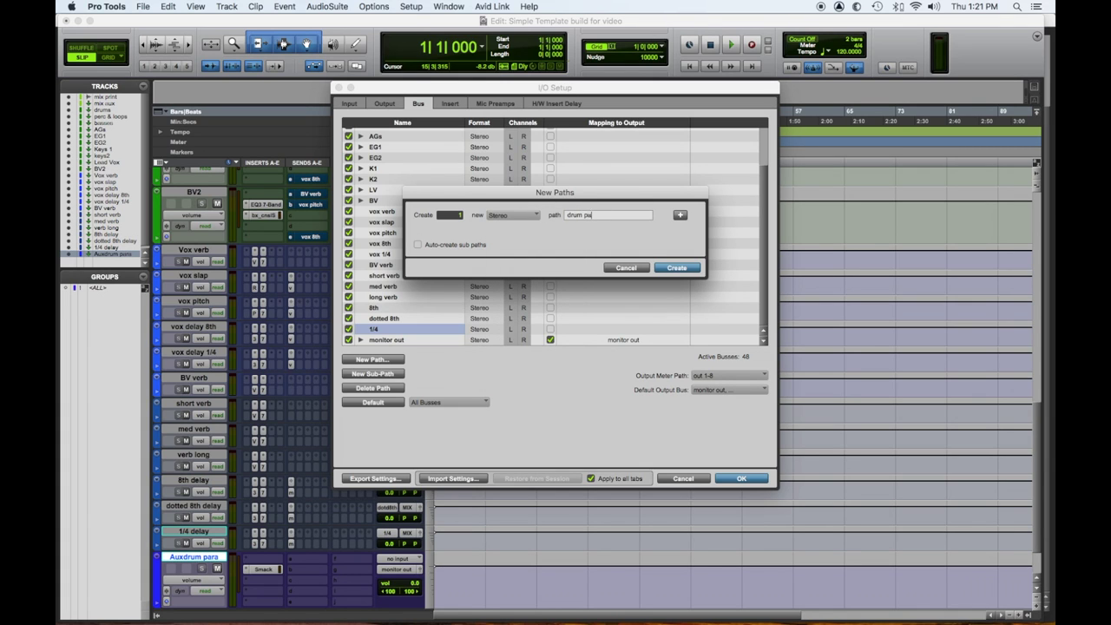
{"action": "key", "text": "Return"}
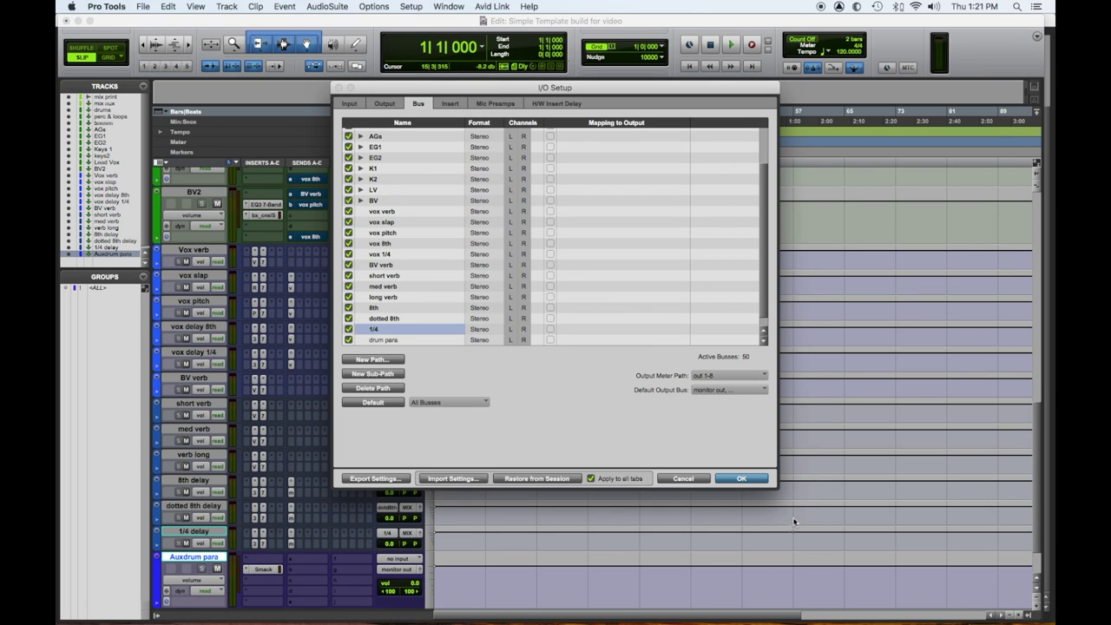
{"action": "left_click", "coordinate": [748, 486]}
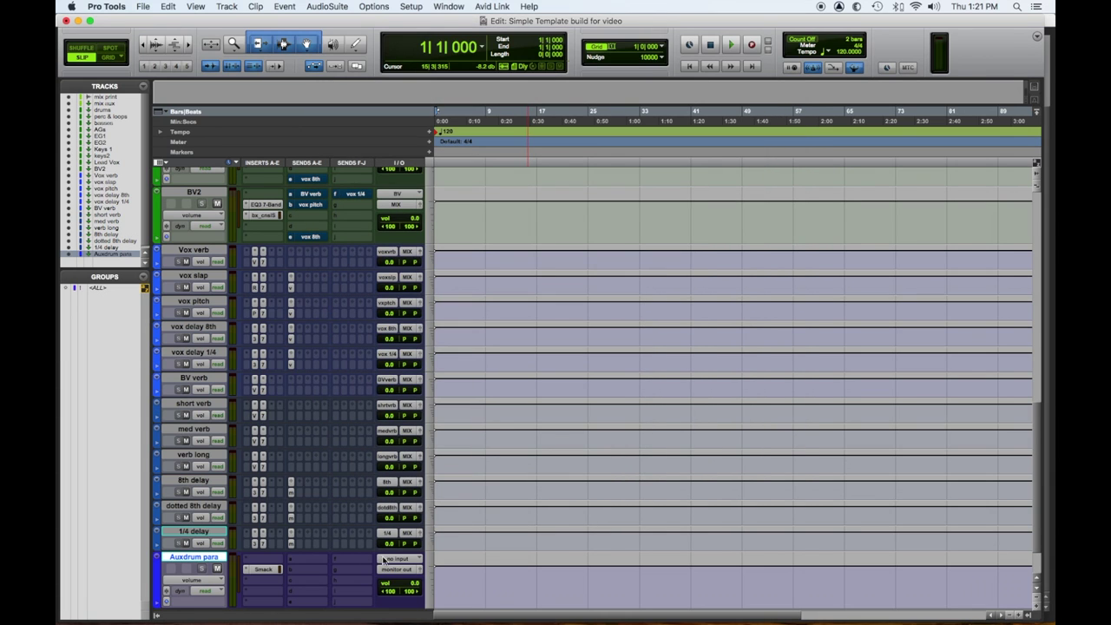
Step: Set the input of the Auxdrum para track to the drum para stereo bus
{"action": "left_click", "coordinate": [396, 562]}
{"action": "mouse_move", "coordinate": [400, 559]}
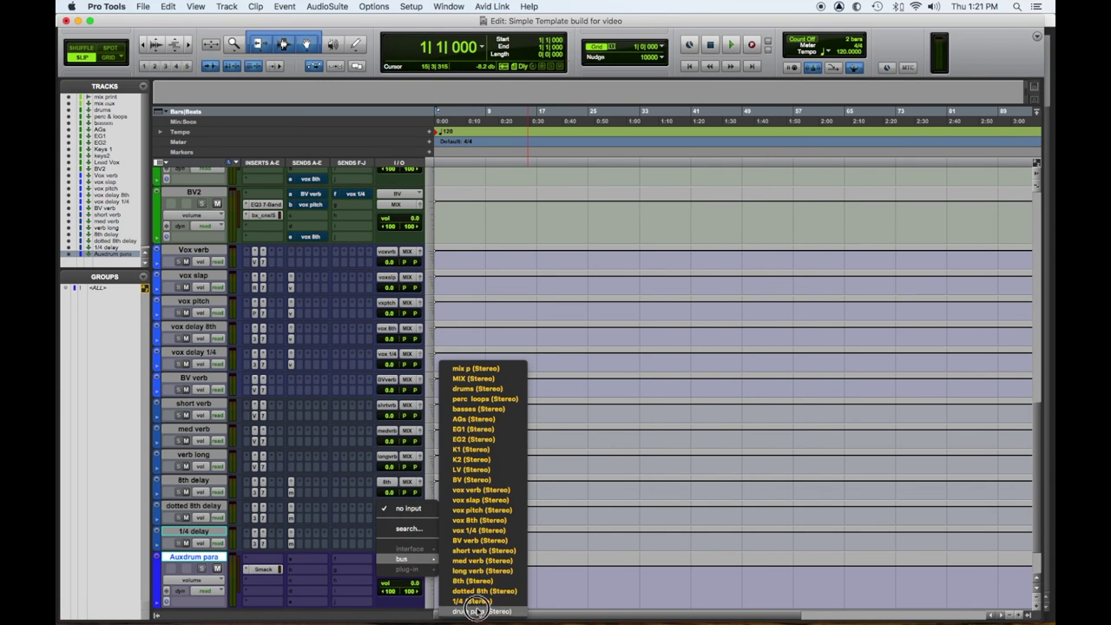
{"action": "left_click", "coordinate": [478, 611]}
Step: Add a send in slot a of drums to the drum para bus at 0 dB and copy it to perc & loops
{"action": "scroll", "coordinate": [331, 427], "scroll_direction": "up", "scroll_amount": 3}
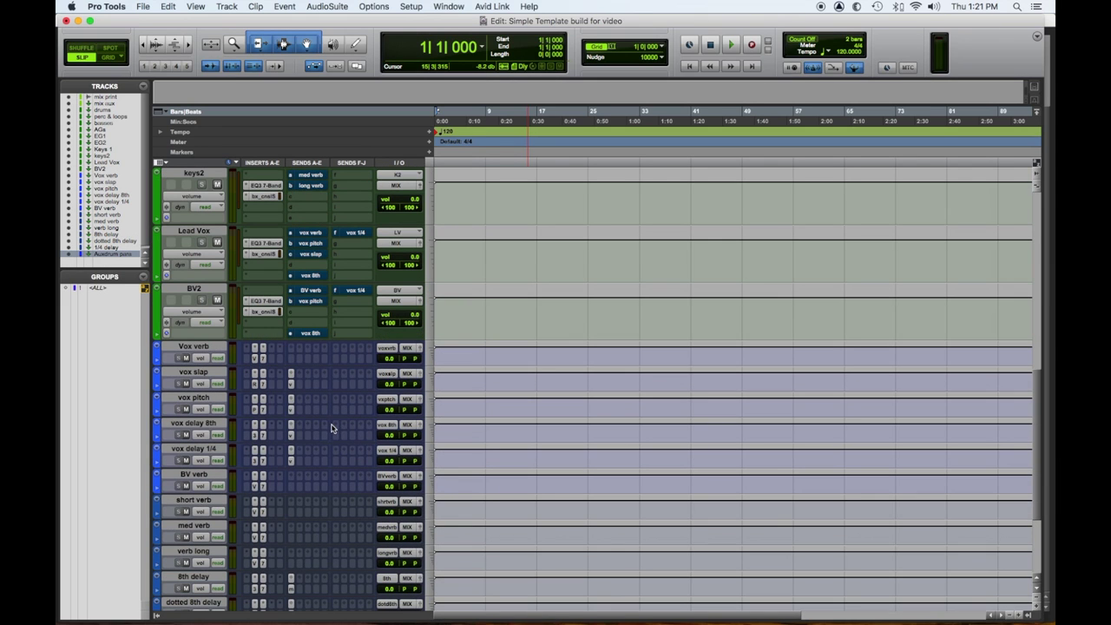
{"action": "scroll", "coordinate": [185, 313], "scroll_direction": "up", "scroll_amount": 8}
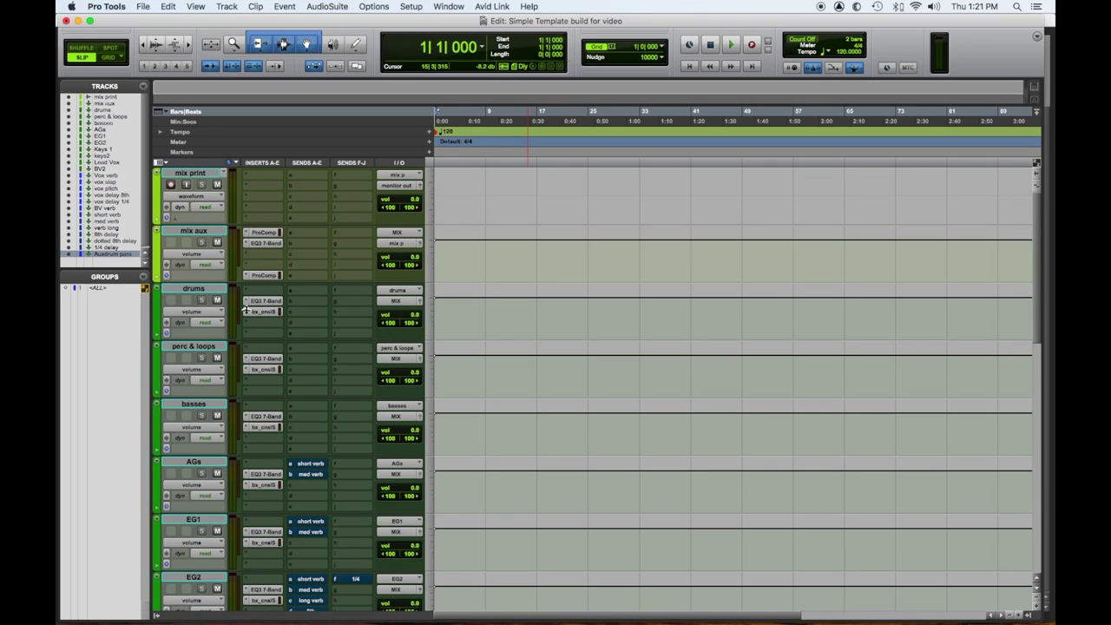
{"action": "left_click", "coordinate": [293, 293]}
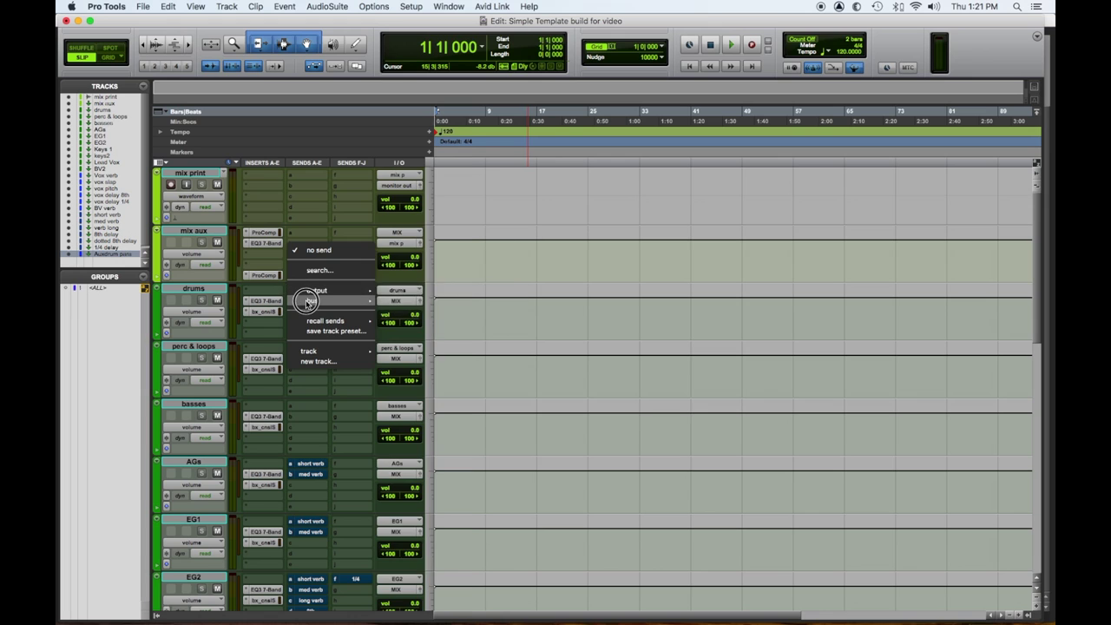
{"action": "mouse_move", "coordinate": [300, 300]}
{"action": "left_click", "coordinate": [432, 613]}
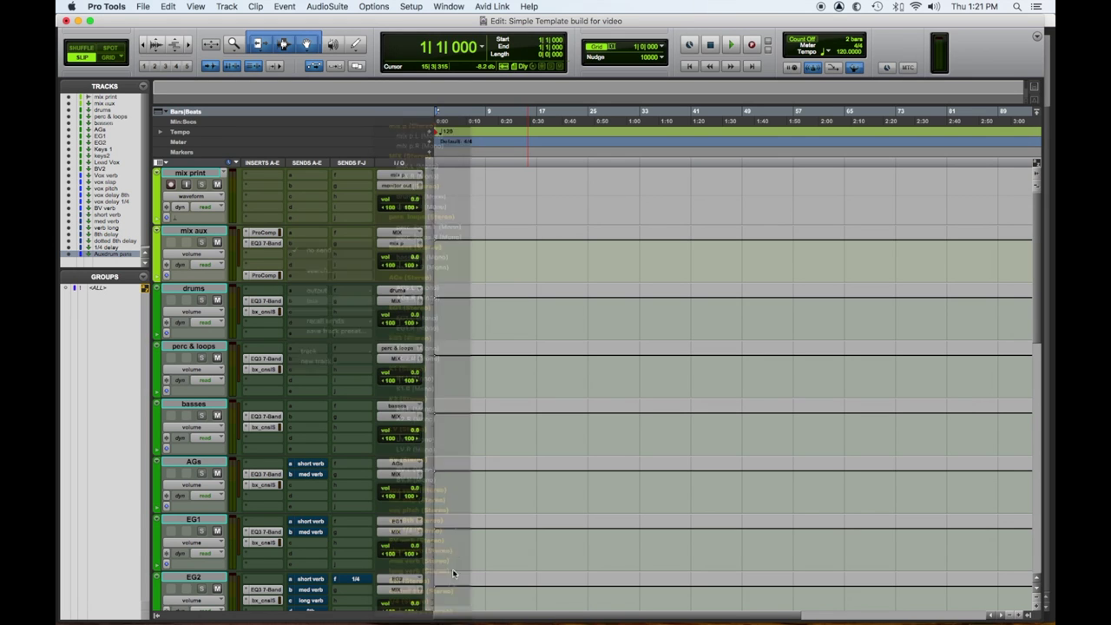
{"action": "left_click", "coordinate": [1003, 410], "text": "alt"}
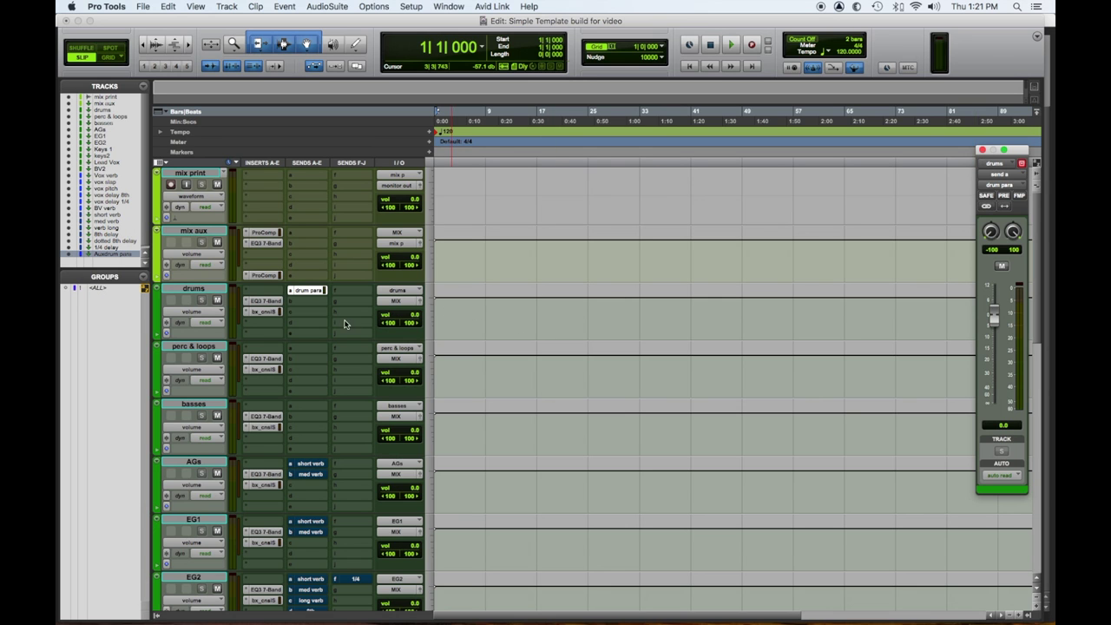
{"action": "left_click_drag", "start_coordinate": [324, 298], "coordinate": [308, 348]}
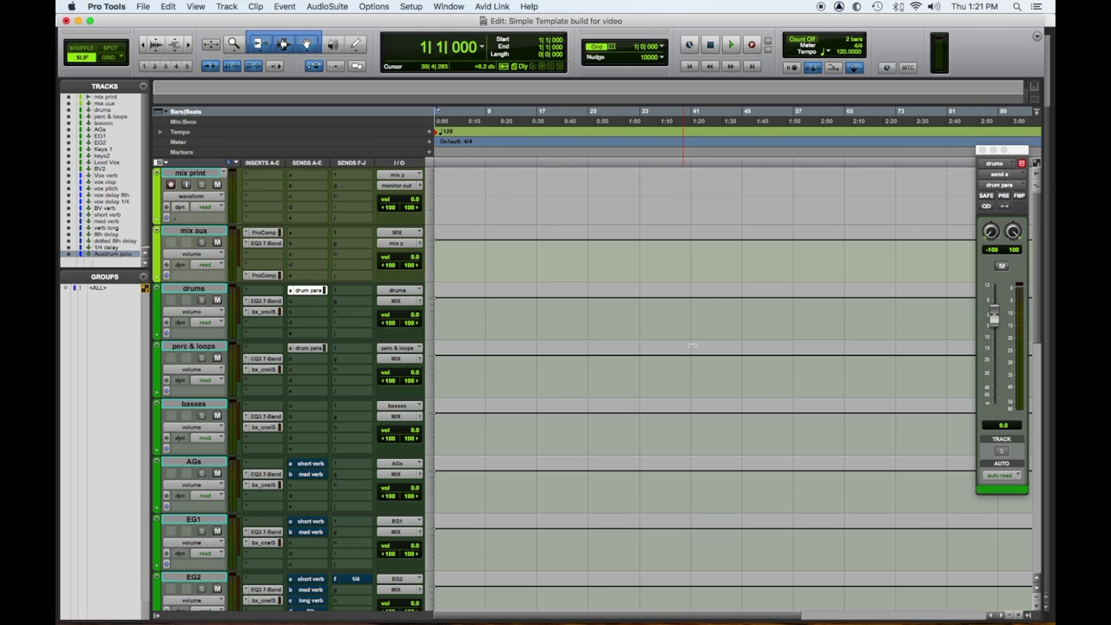